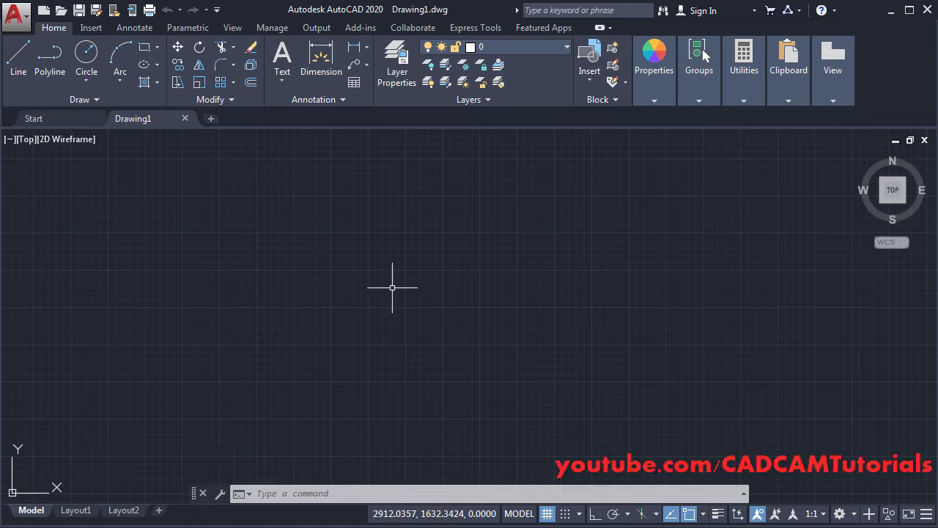
Check the drawing units and accept decimal lengths, decimal-degree angles and millimetres as the insertion scale.
type("u")
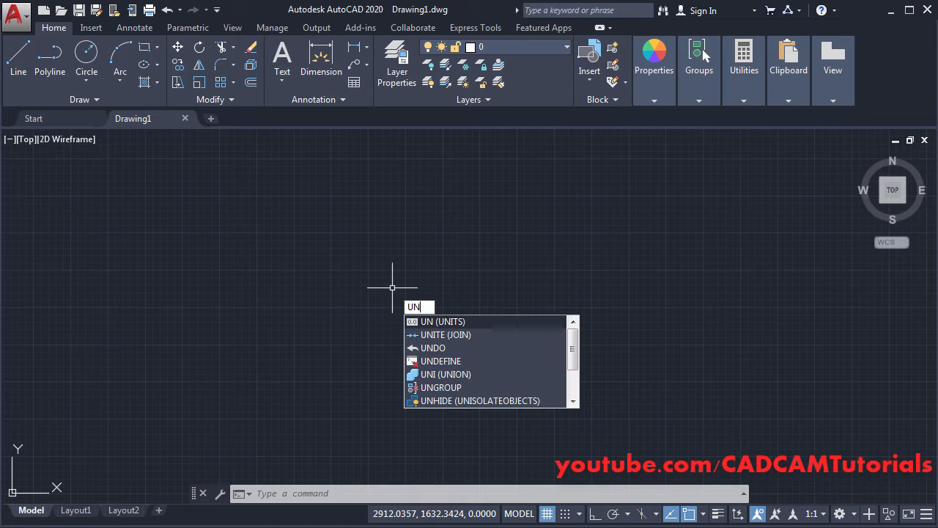
key("Return")
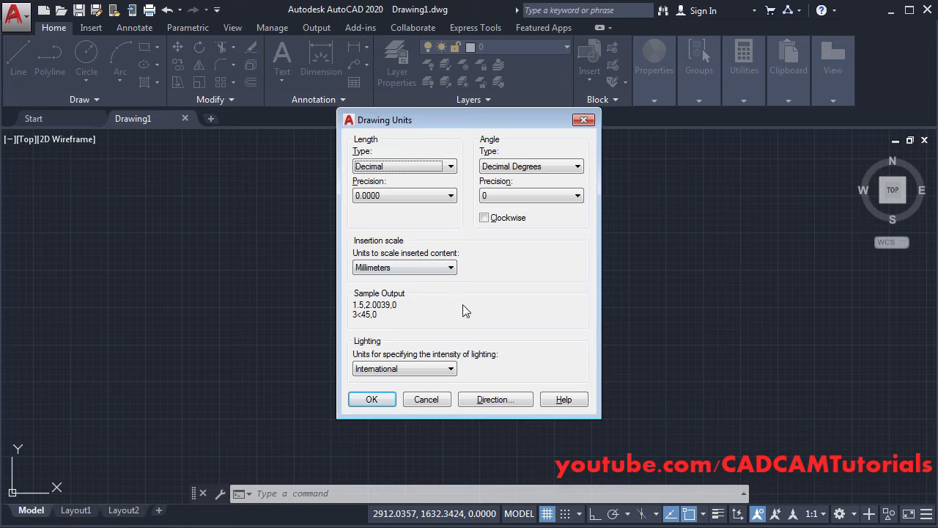
left_click(373, 400)
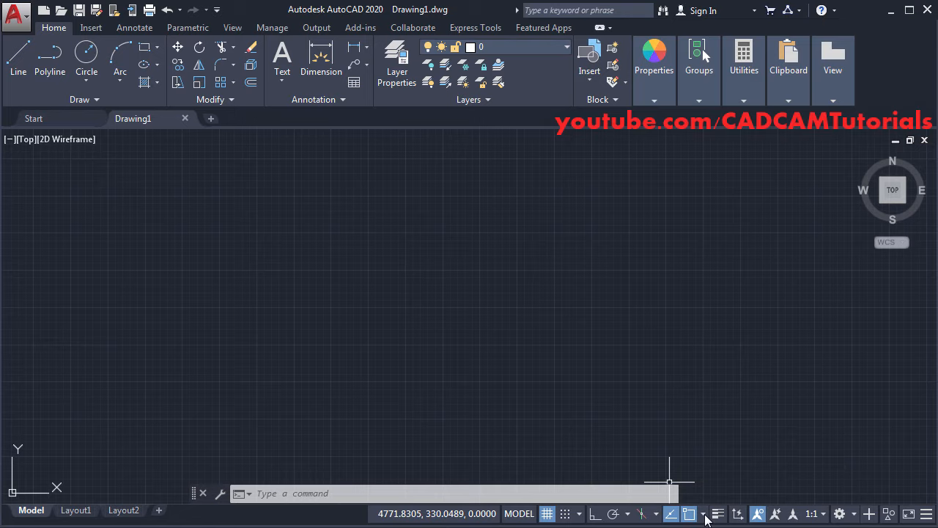
Review the enabled object snap modes and the polar tracking angle increment.
left_click(705, 515)
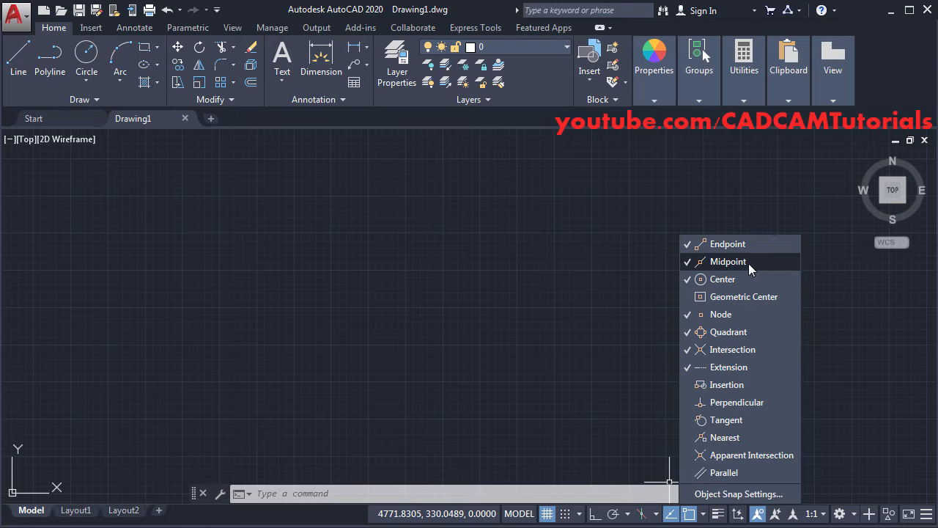
left_click(770, 315)
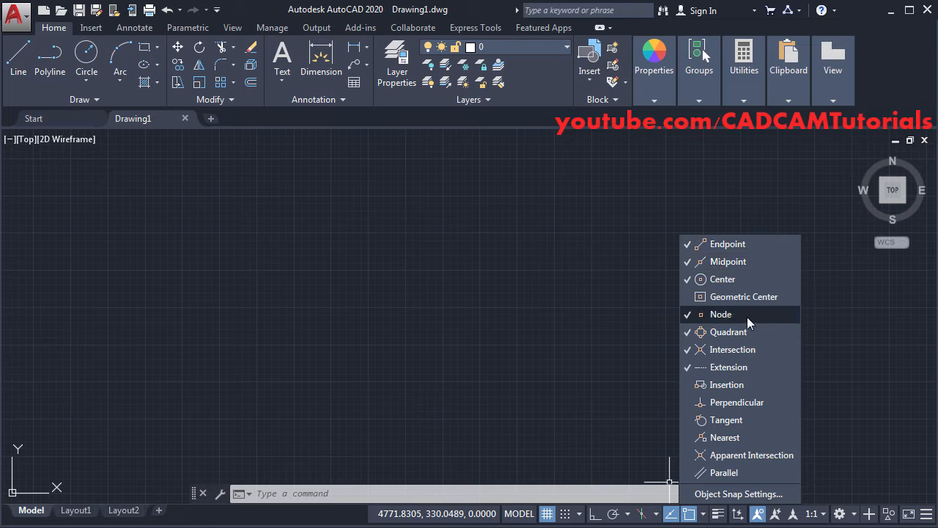
left_click(627, 513)
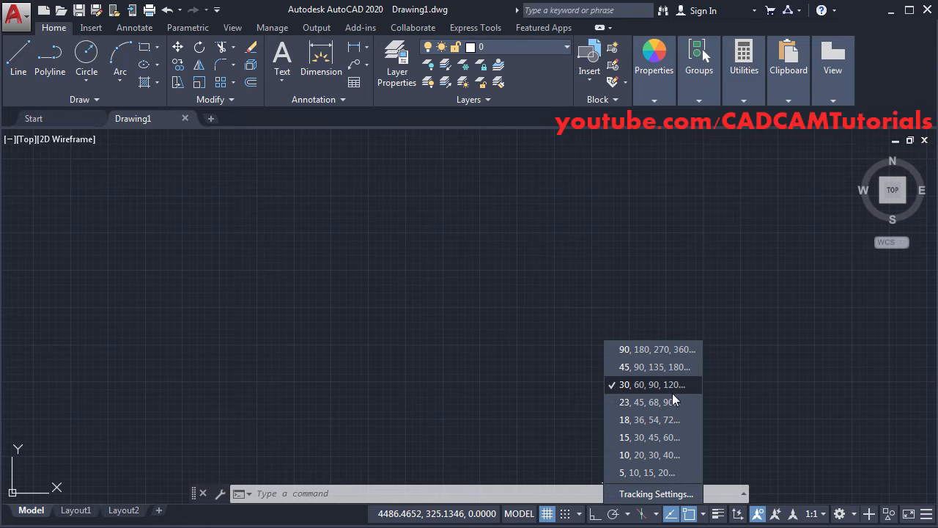
left_click(748, 403)
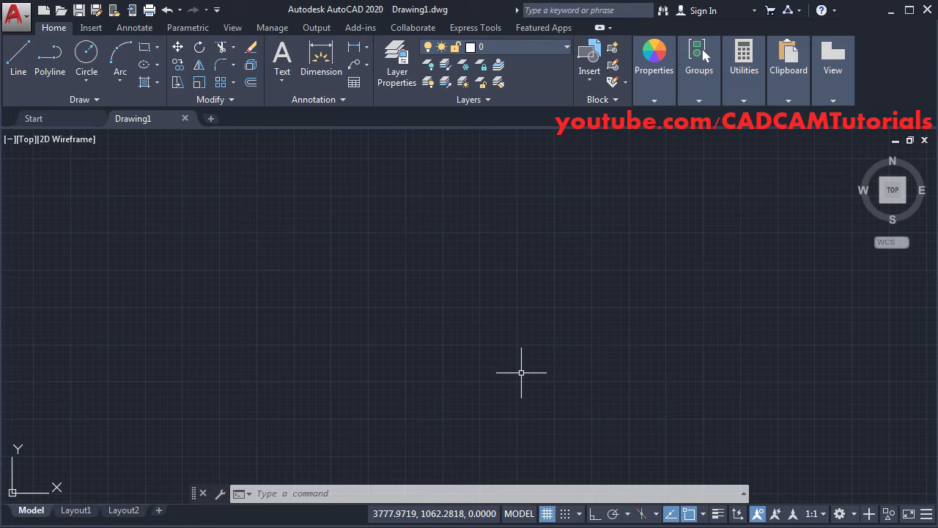
Consult the EX6 Final.pdf reference drawing and draw a 20 mm diameter circle near the middle of the empty drawing area.
left_click(1, 302)
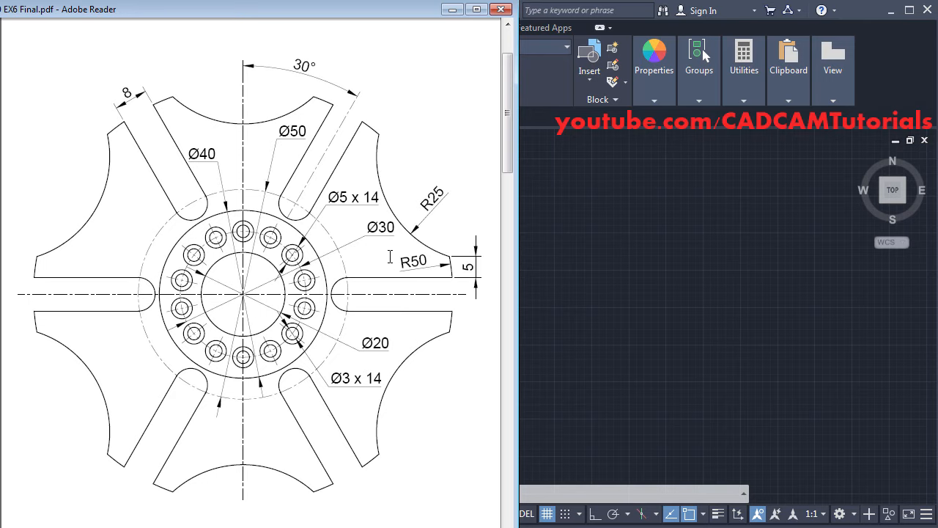
left_click(626, 301)
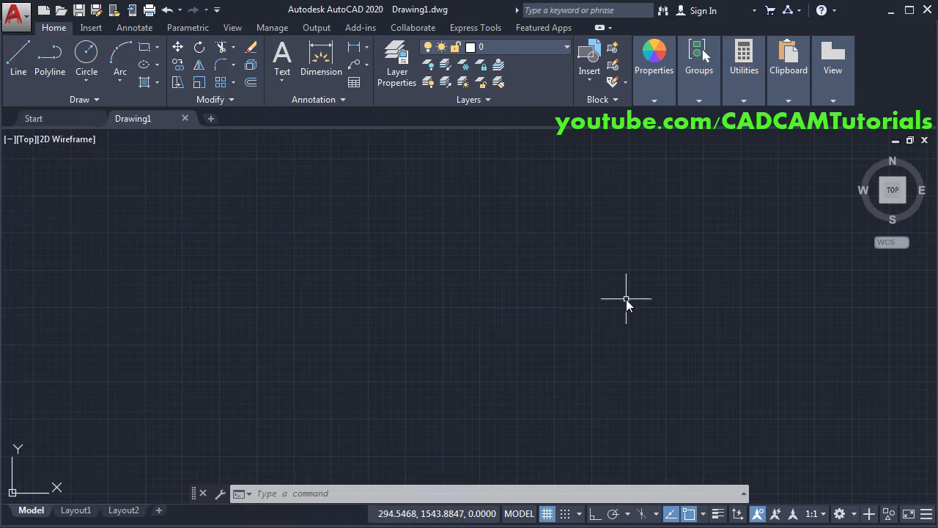
left_click(84, 82)
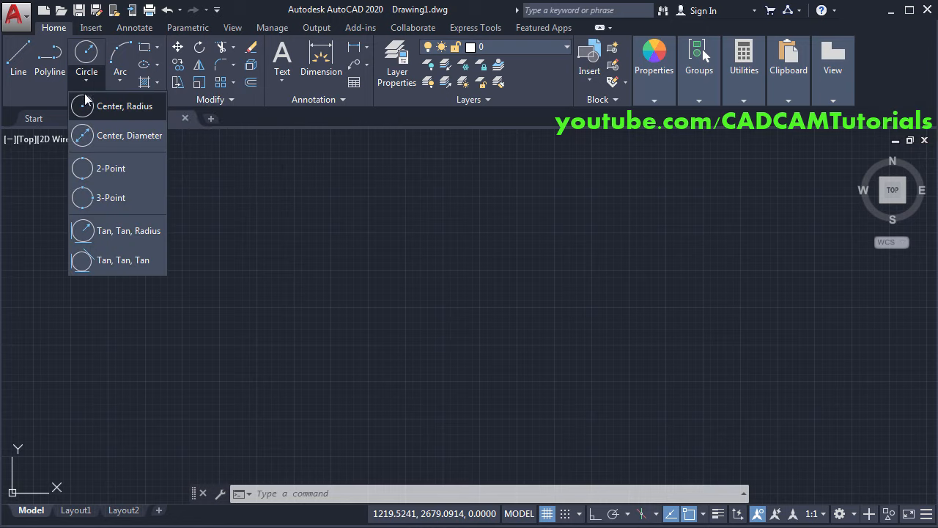
left_click(129, 142)
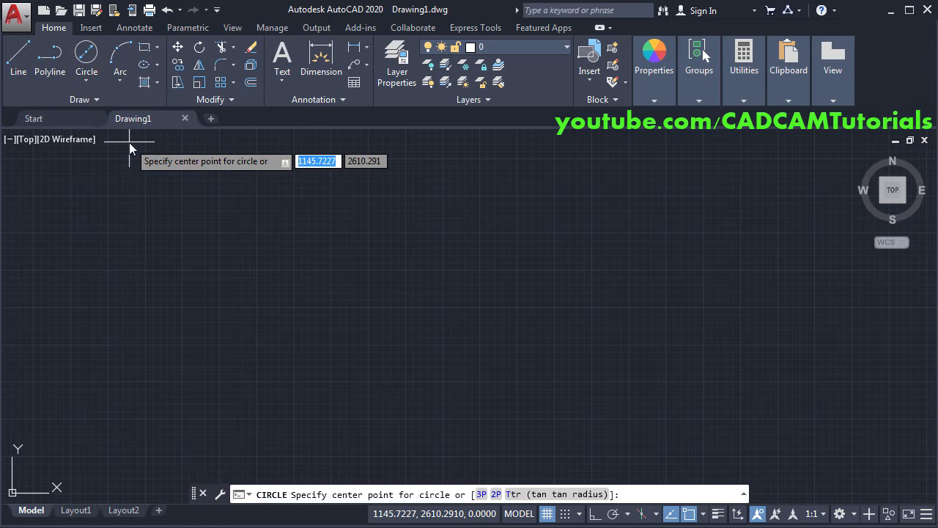
left_click(430, 299)
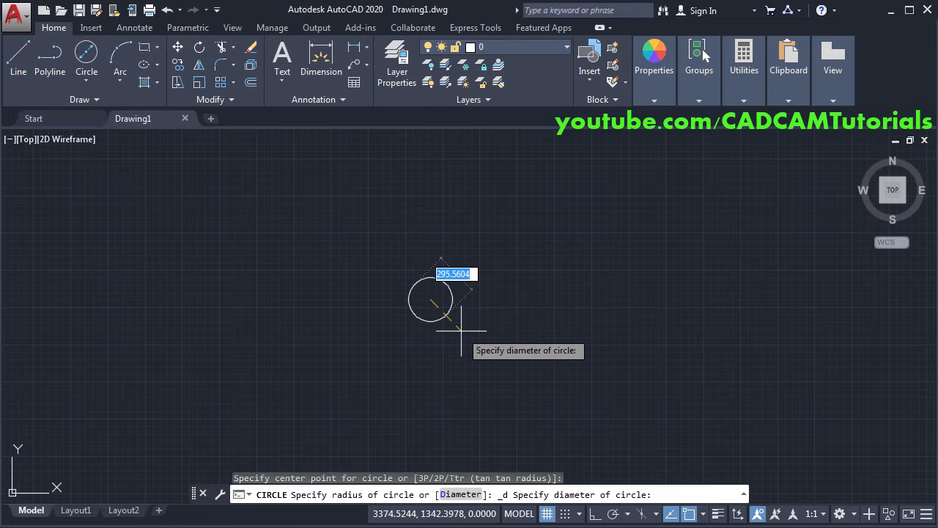
type("20")
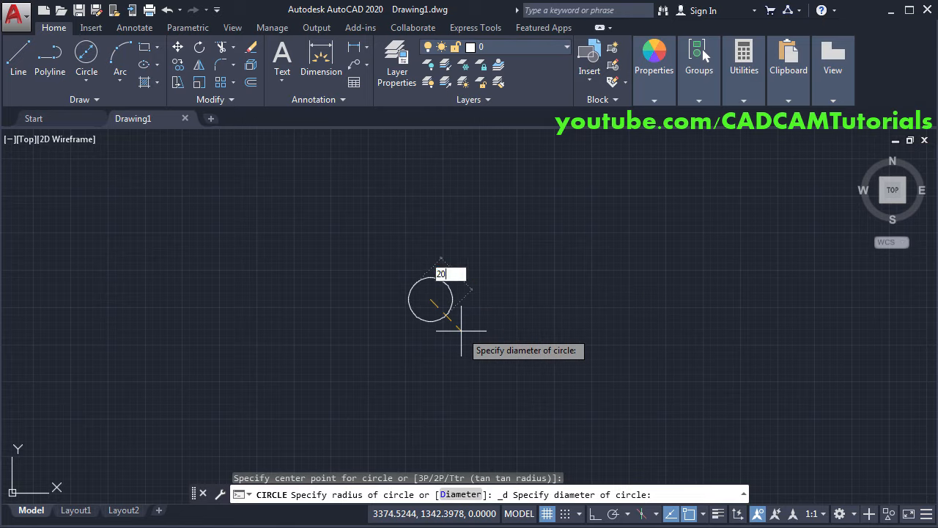
key("Return")
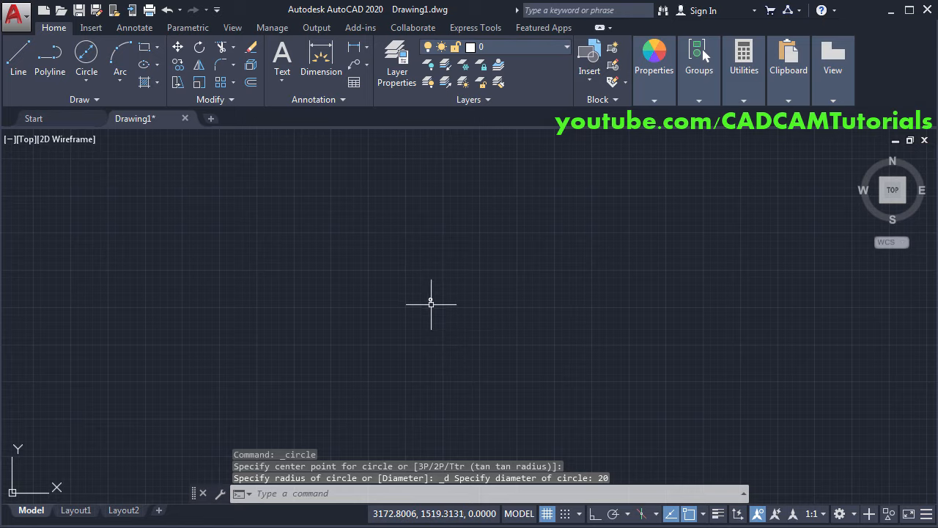
Regenerate the drawing display so the 20 mm circle is shown as a smooth curve.
scroll(431, 301, "up", 5)
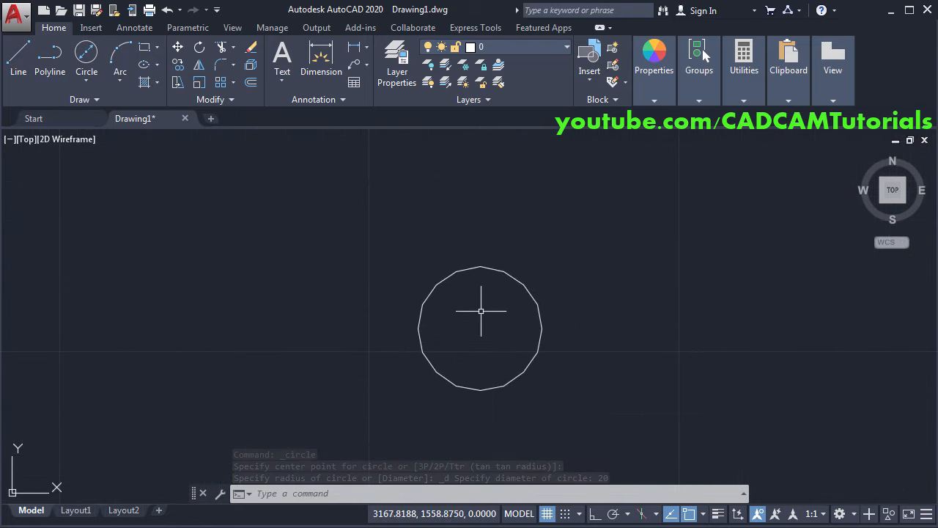
scroll(454, 297, "up", 2)
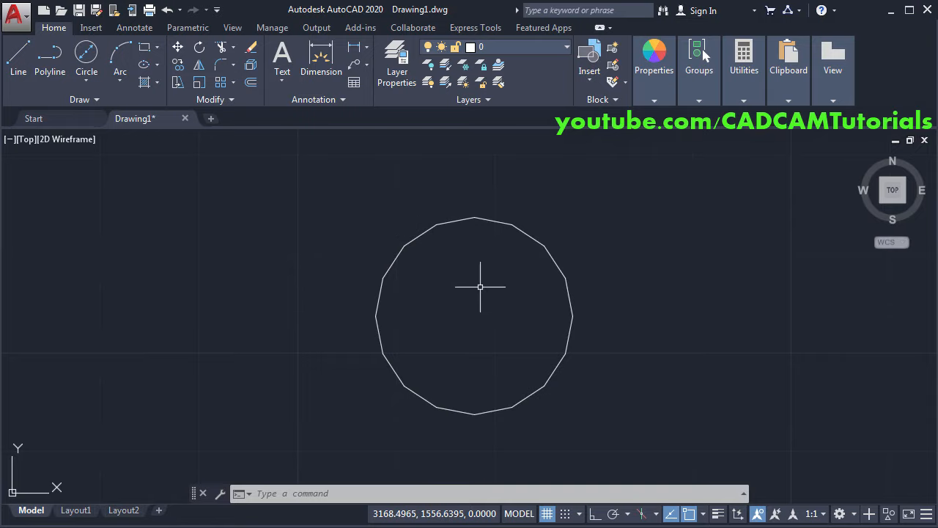
type("r")
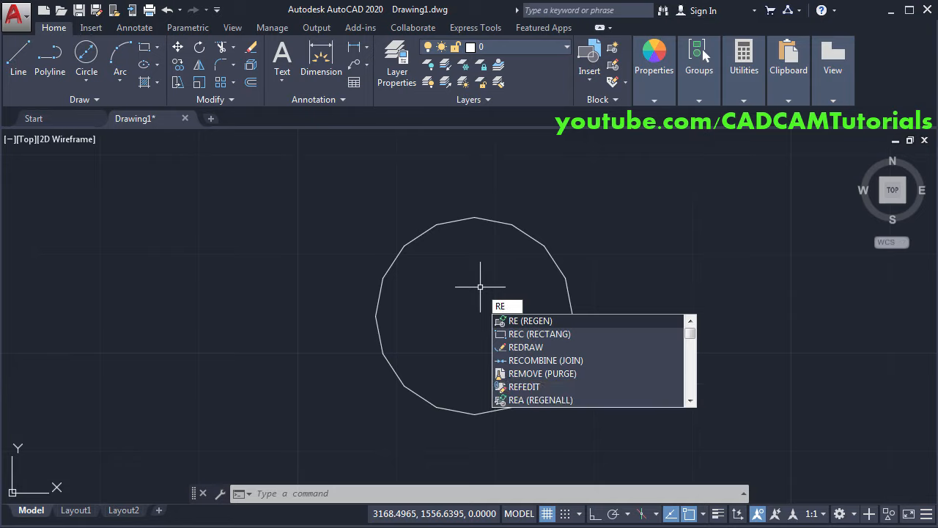
key("Return")
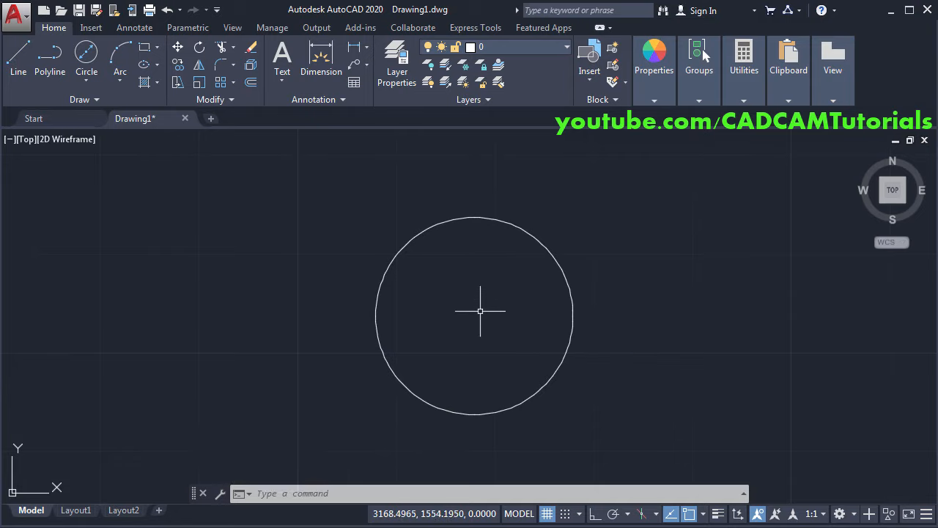
scroll(488, 356, "down", 2)
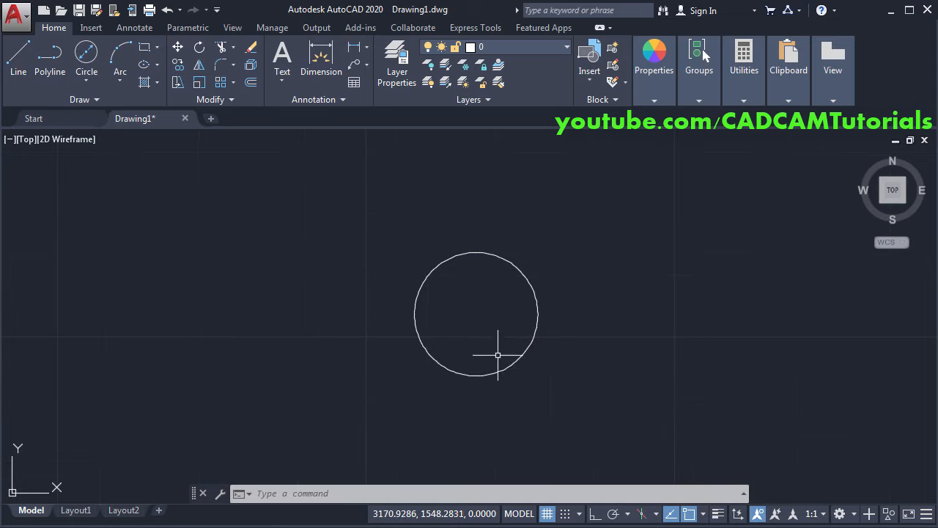
Draw a 30 mm diameter circle concentric with the first circle.
left_click(86, 58)
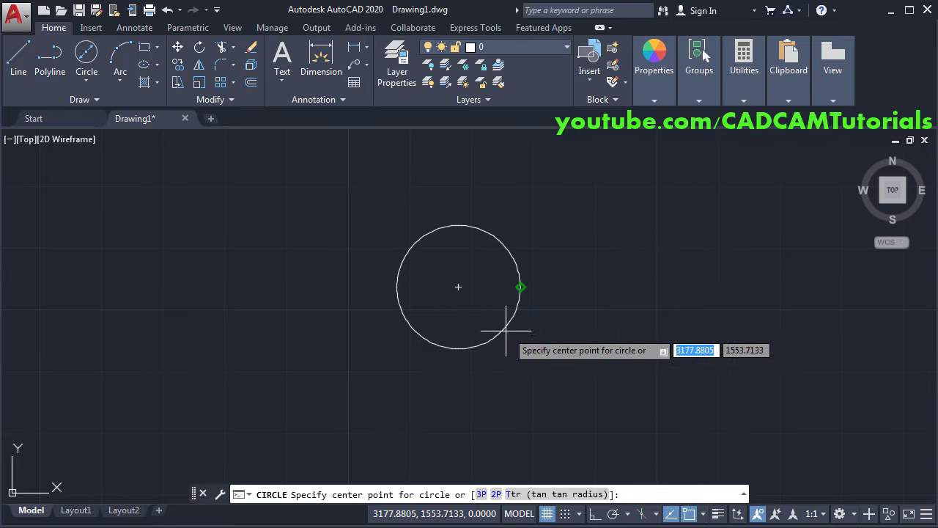
left_click(458, 287)
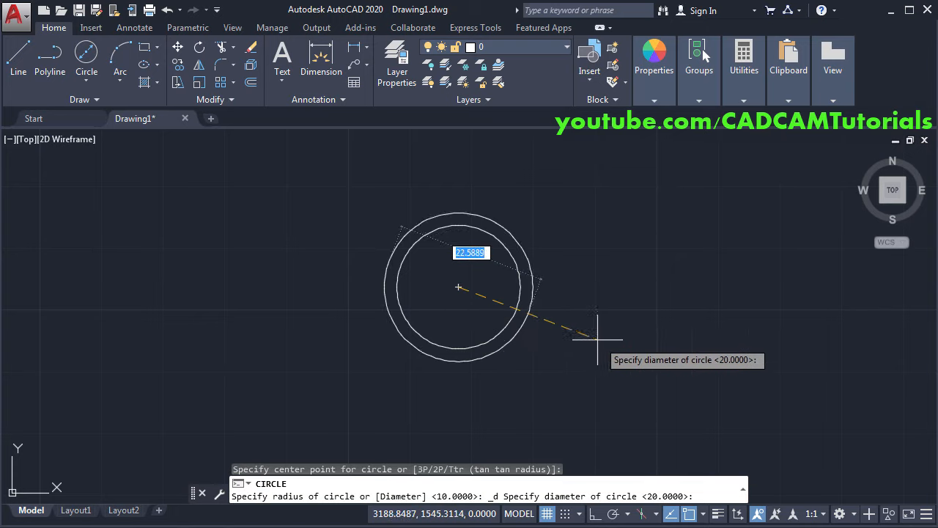
type("30")
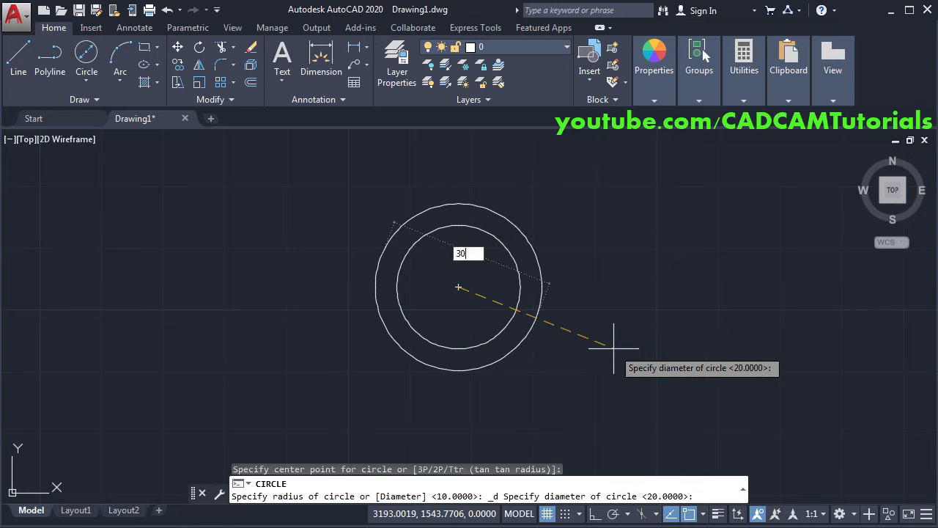
key("Return")
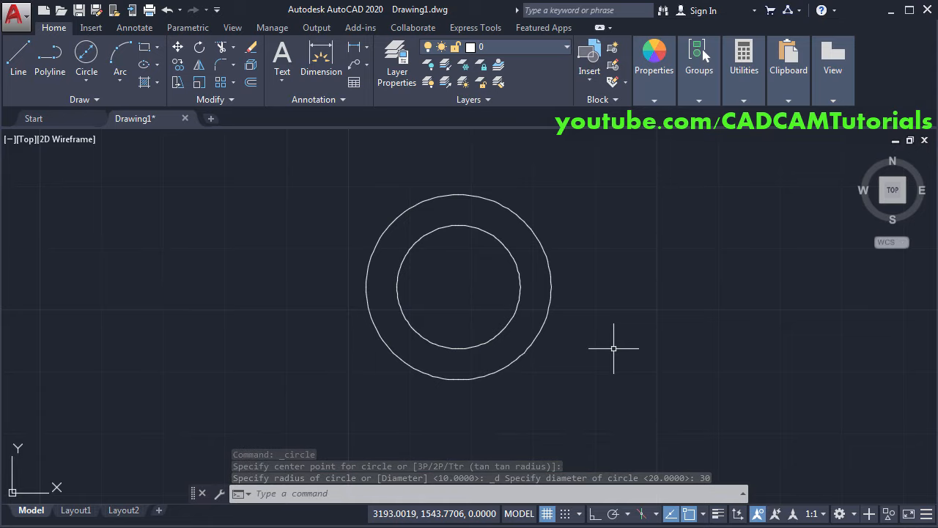
Draw a 40 mm diameter circle on the same centre, using the Diameter option.
key("Return")
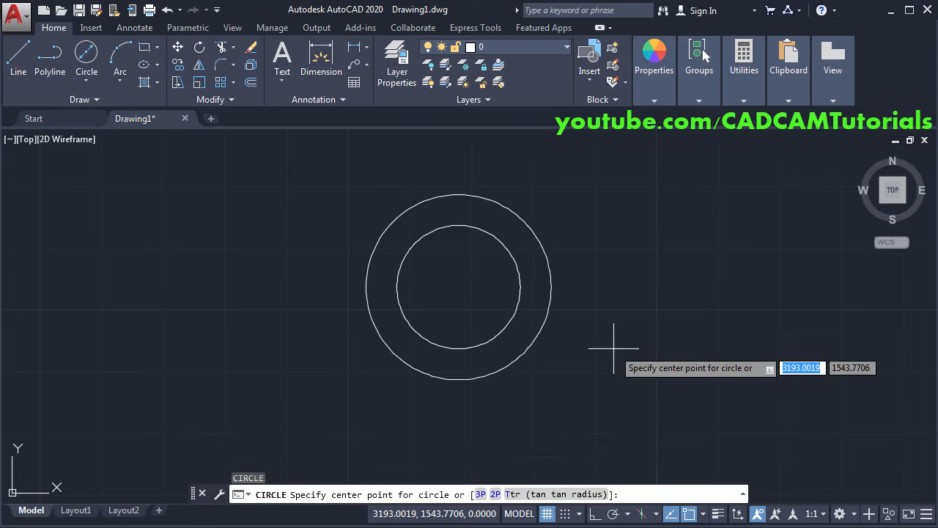
left_click(458, 286)
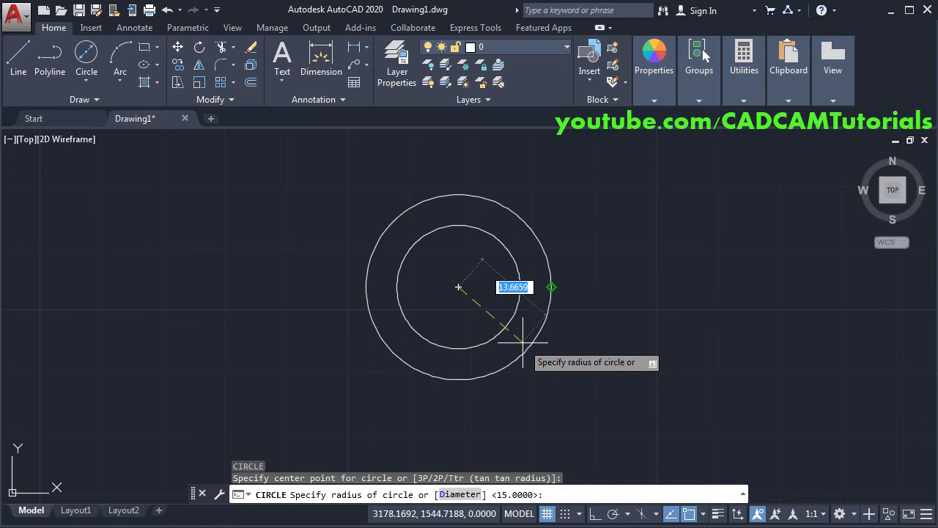
left_click(460, 495)
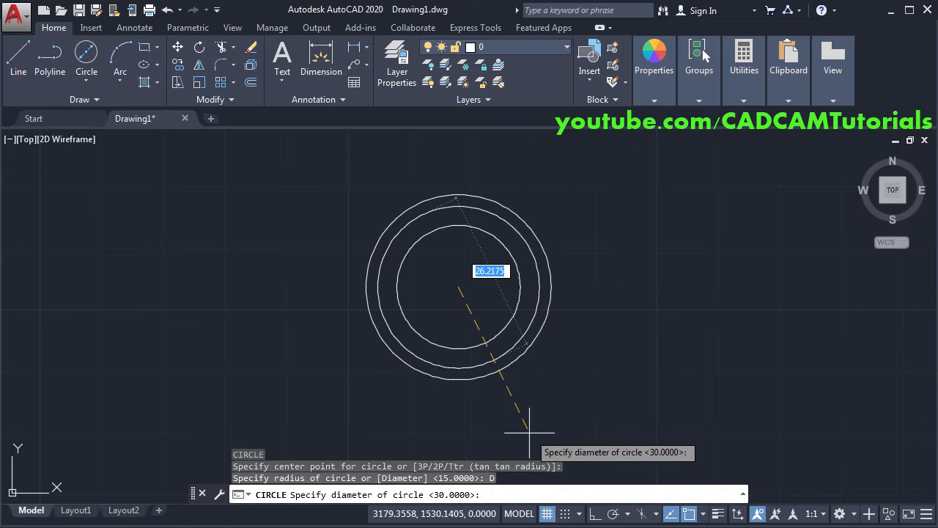
type("40")
key("Return")
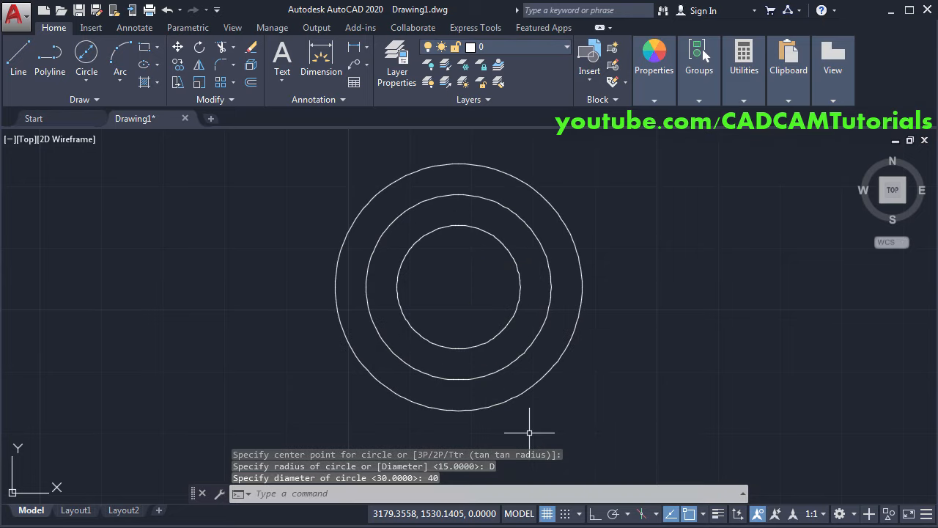
Add a 50 mm diameter circle at the common centre, using the Diameter option.
key("Return")
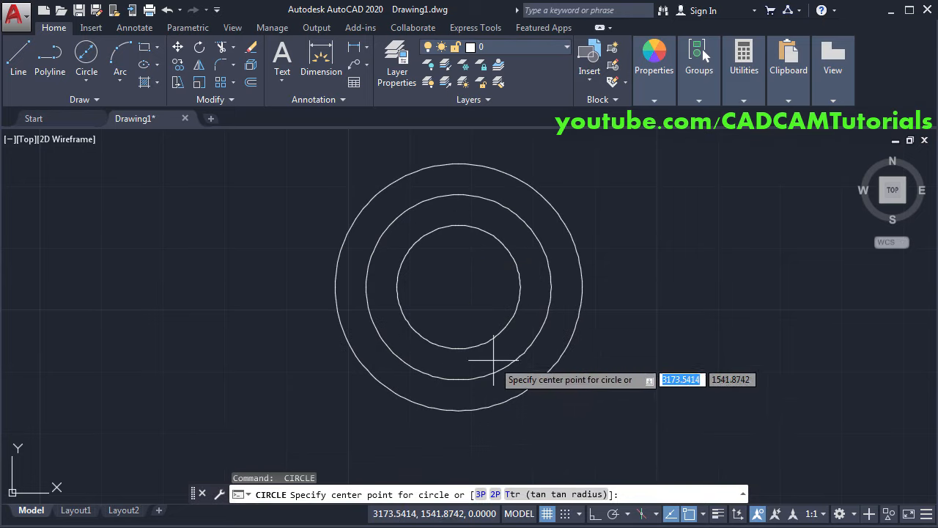
left_click(458, 287)
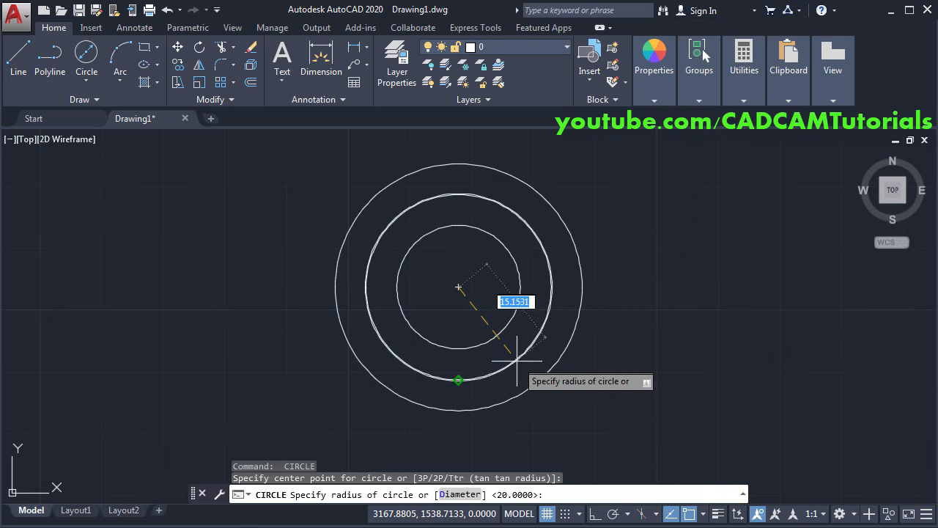
type("d")
key("Return")
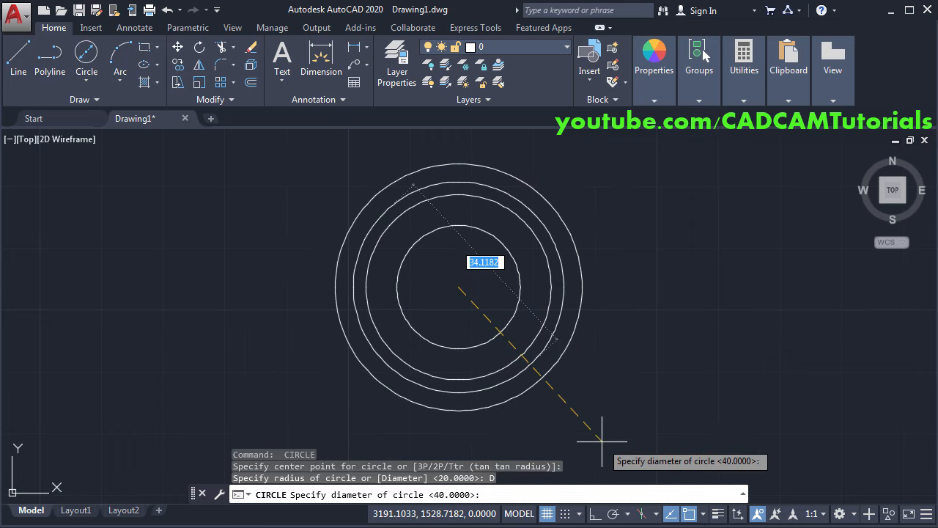
type("50")
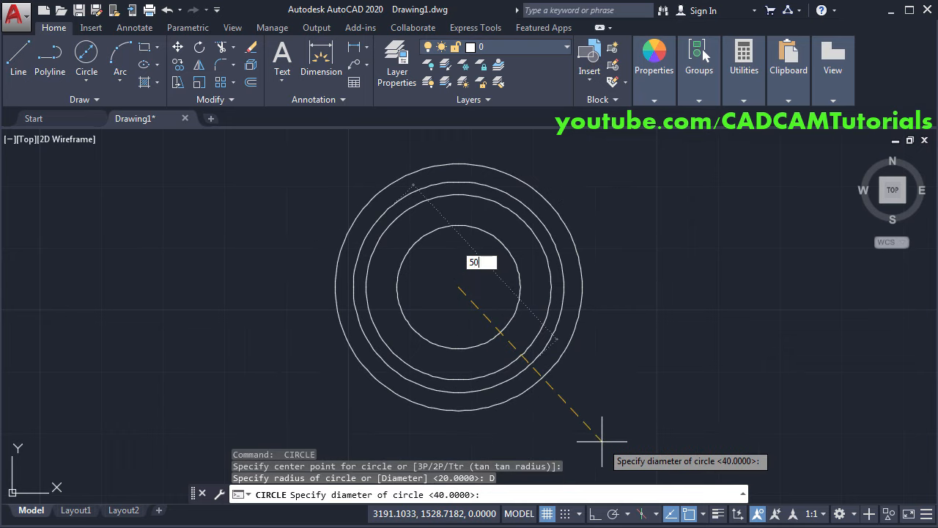
key("Return")
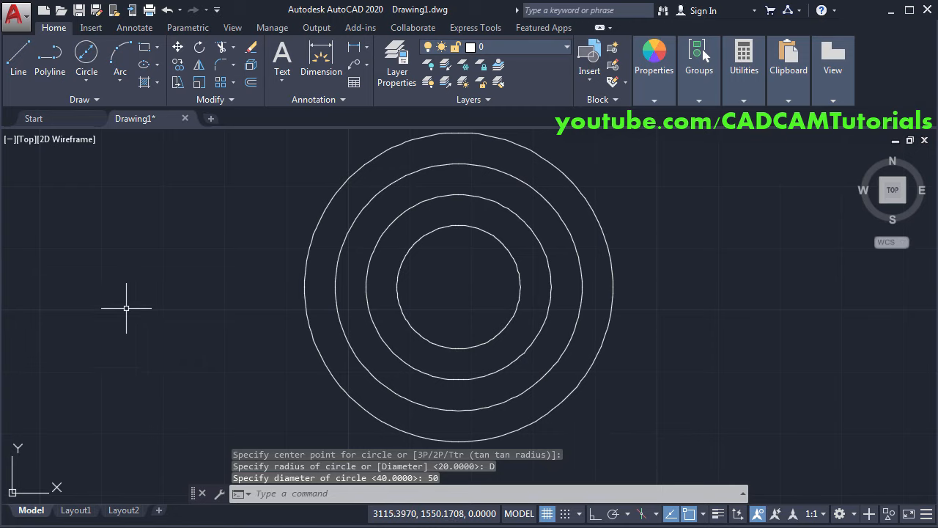
Check the centre-line circles in the EX6 Final.pdf reference and create a new layer named Center.
left_click(3, 284)
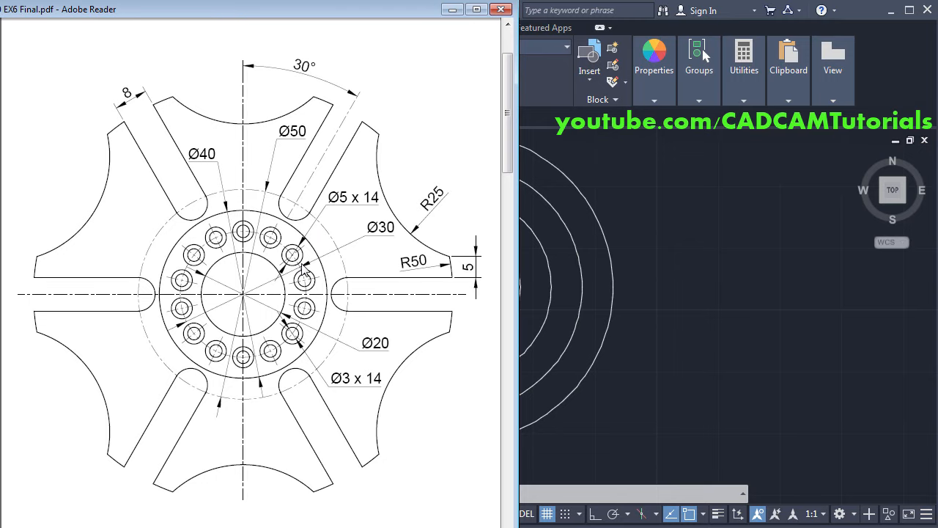
left_click(670, 303)
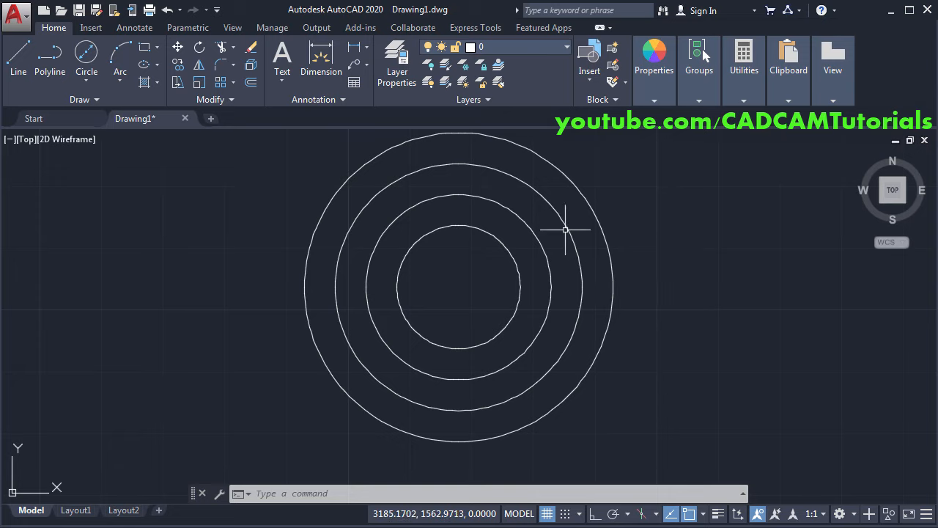
left_click(394, 82)
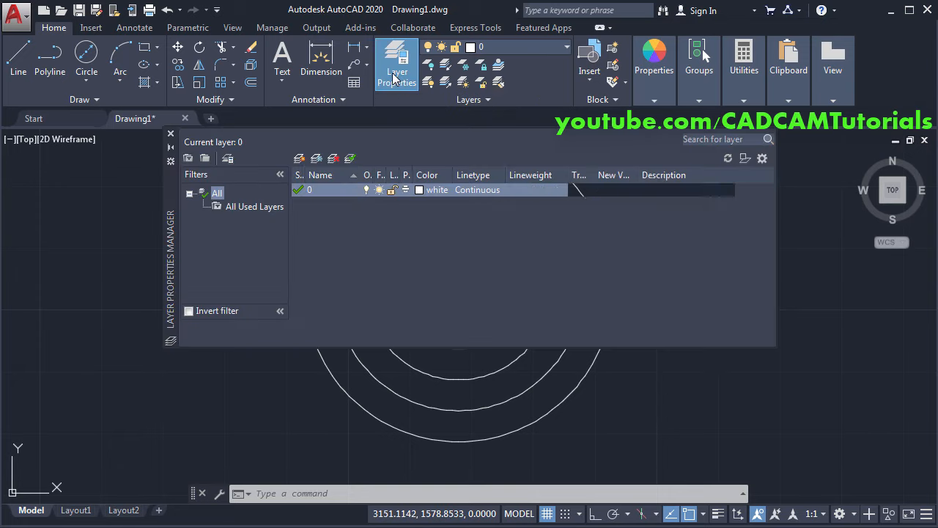
left_click(301, 159)
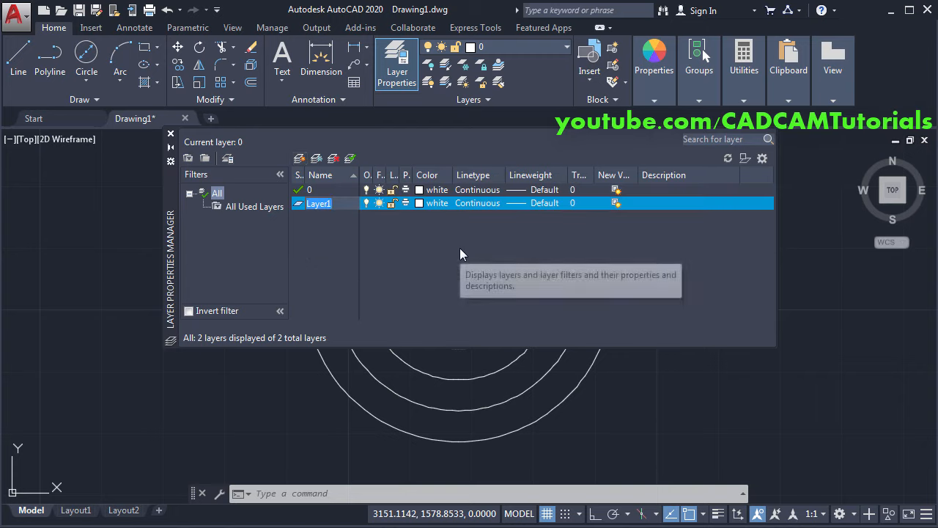
type("Center")
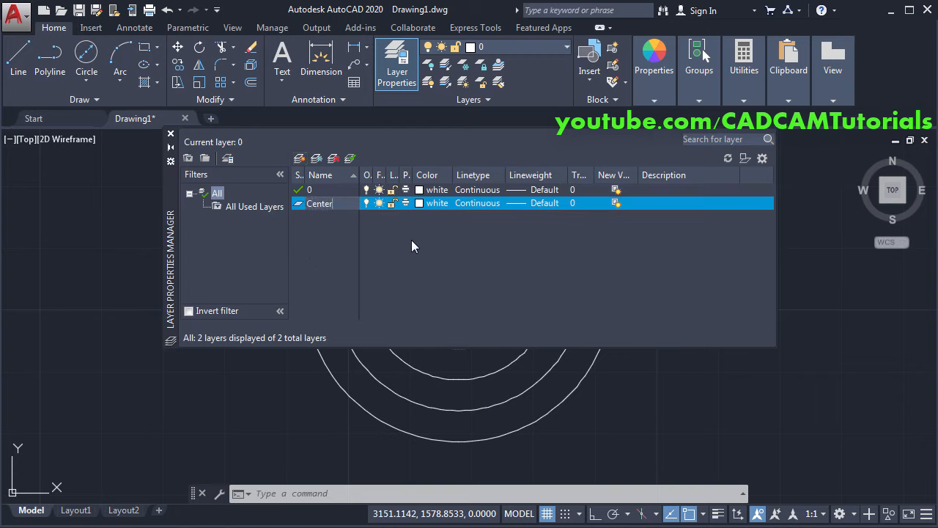
key("Return")
key("Return")
key("Return")
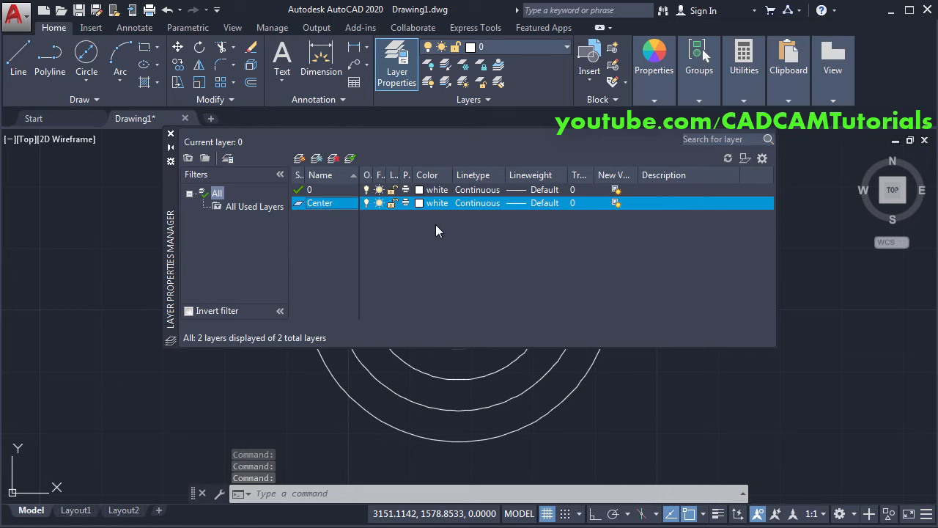
Set the Center layer's color to green, index color 90.
left_click(425, 204)
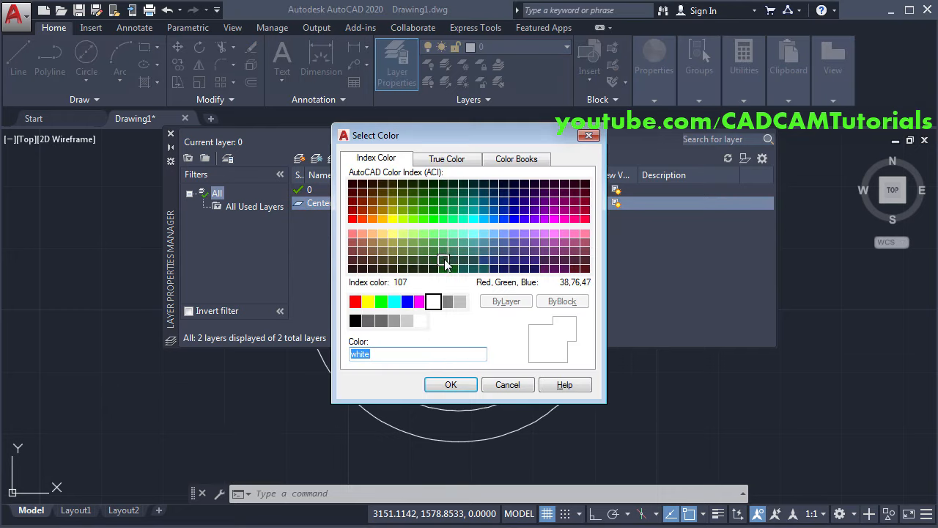
left_click(433, 218)
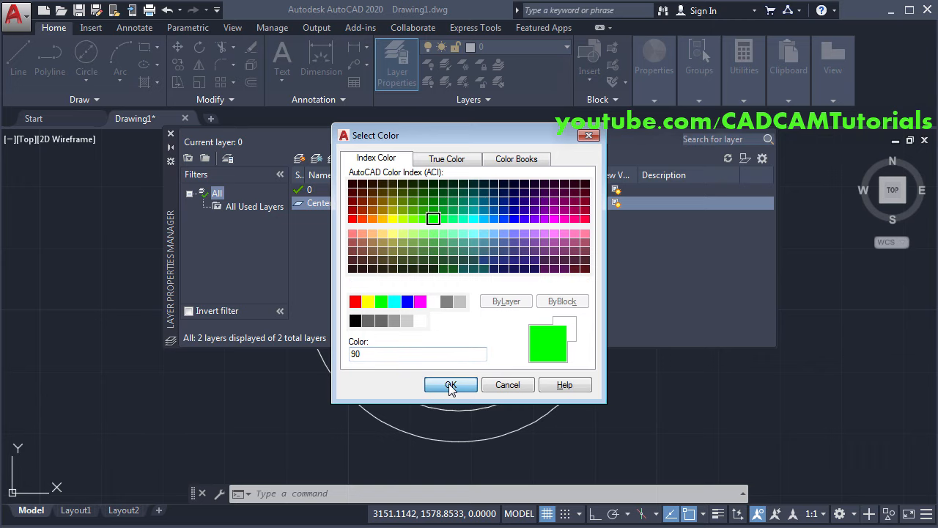
left_click(451, 384)
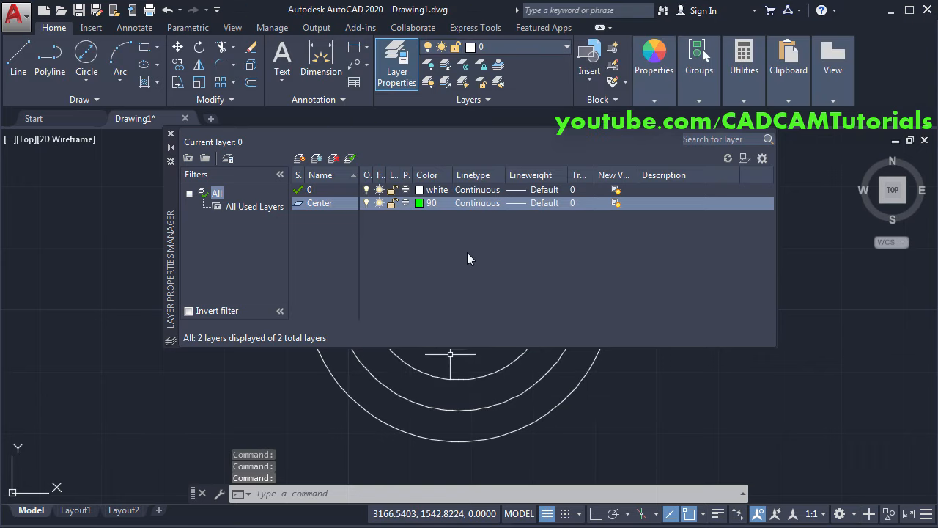
Load the CENTER2 linetype from acadiso.lin and assign it to the Center layer.
left_click(482, 205)
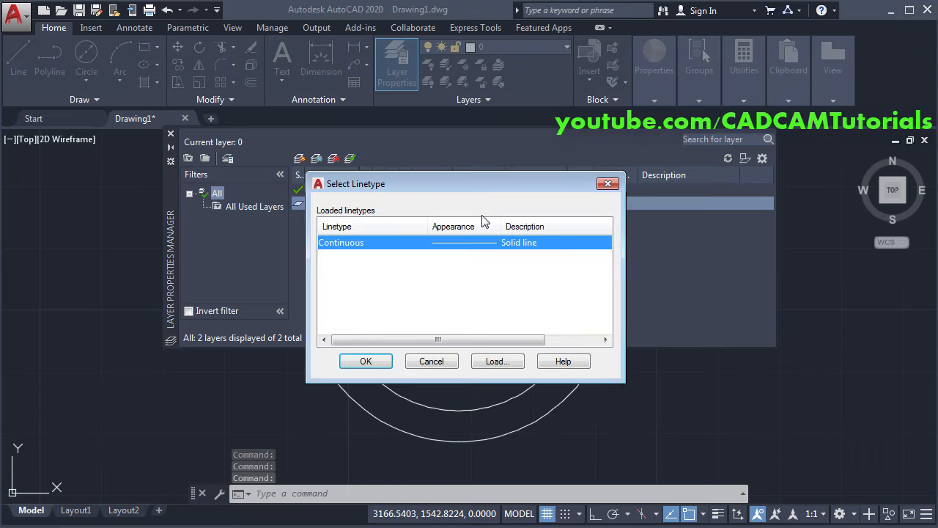
left_click(498, 361)
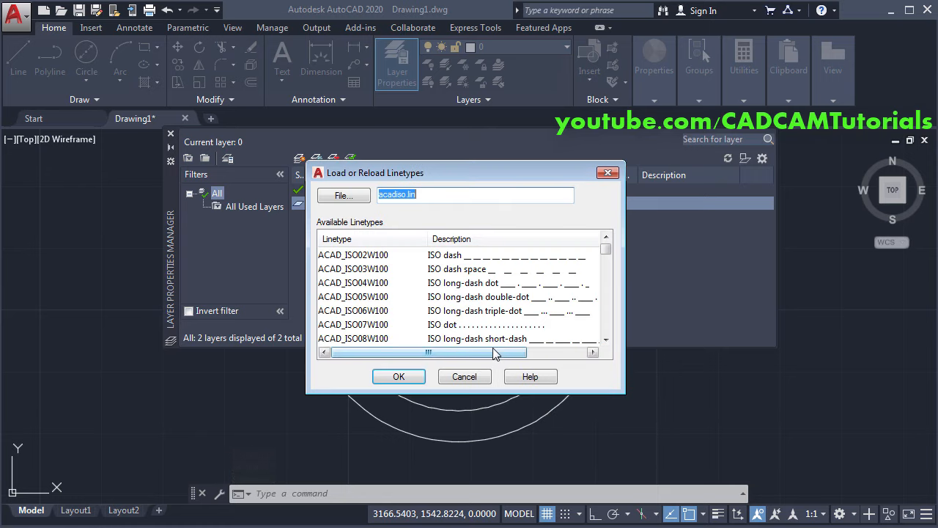
left_click(360, 298)
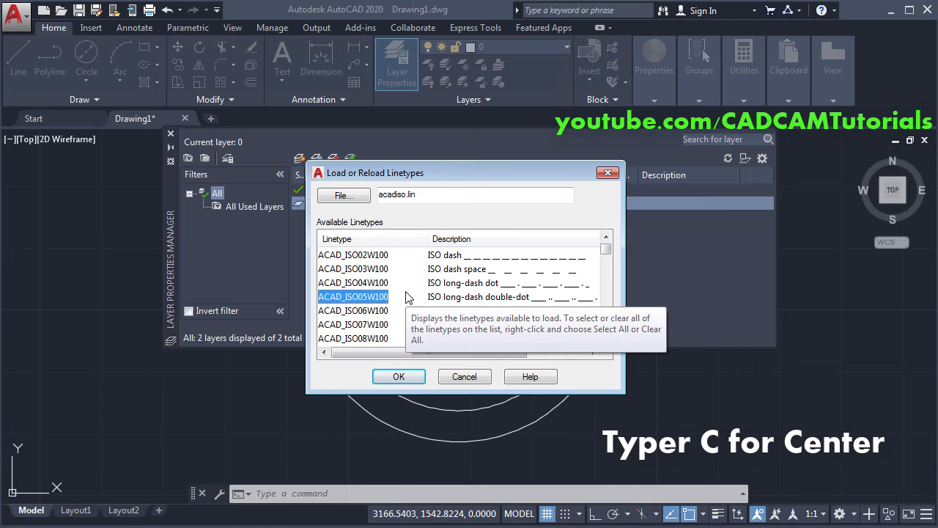
key("c")
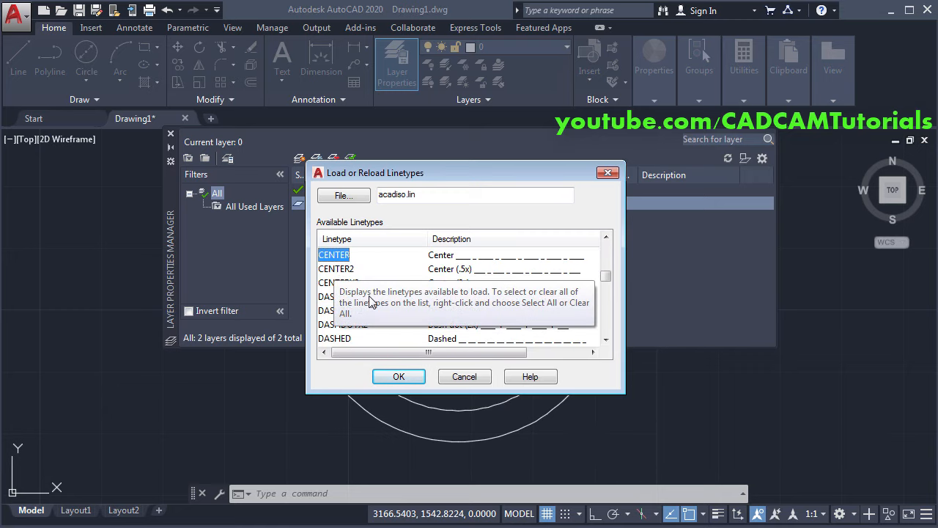
left_click(348, 272)
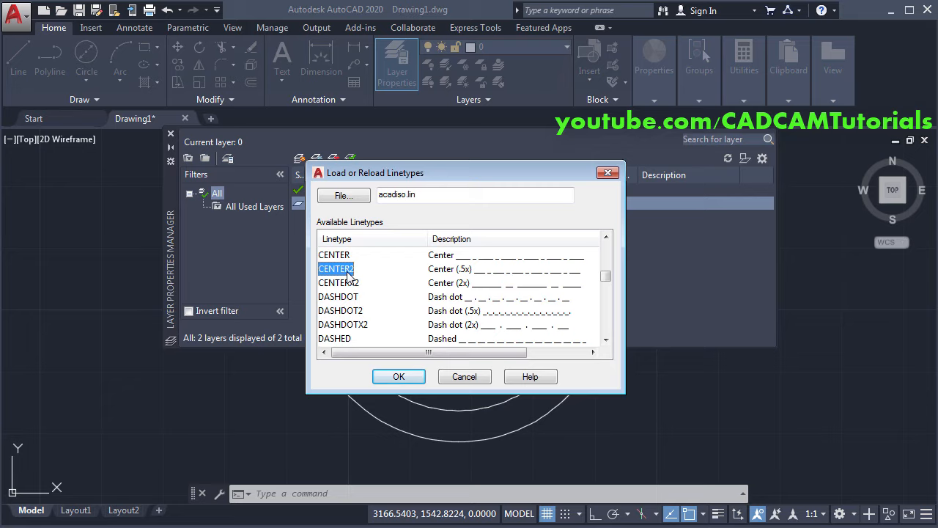
left_click(390, 377)
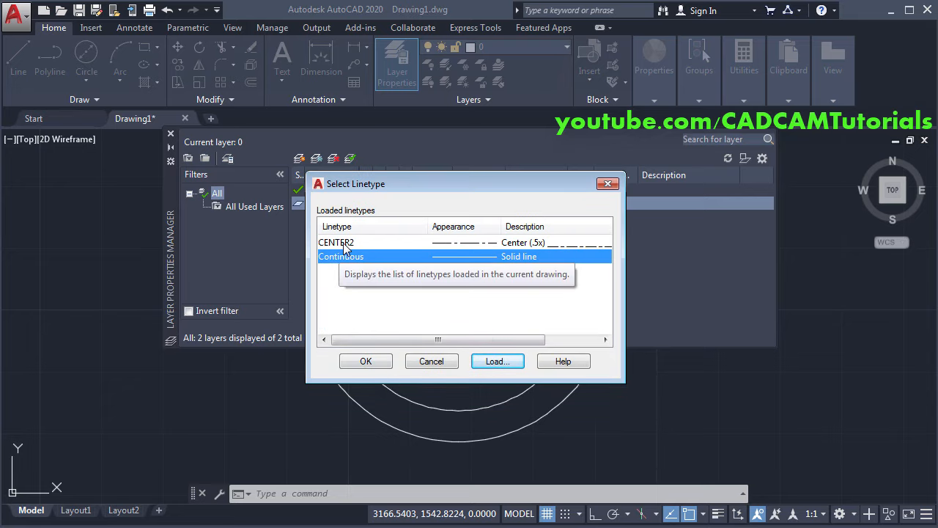
left_click(348, 246)
left_click(366, 361)
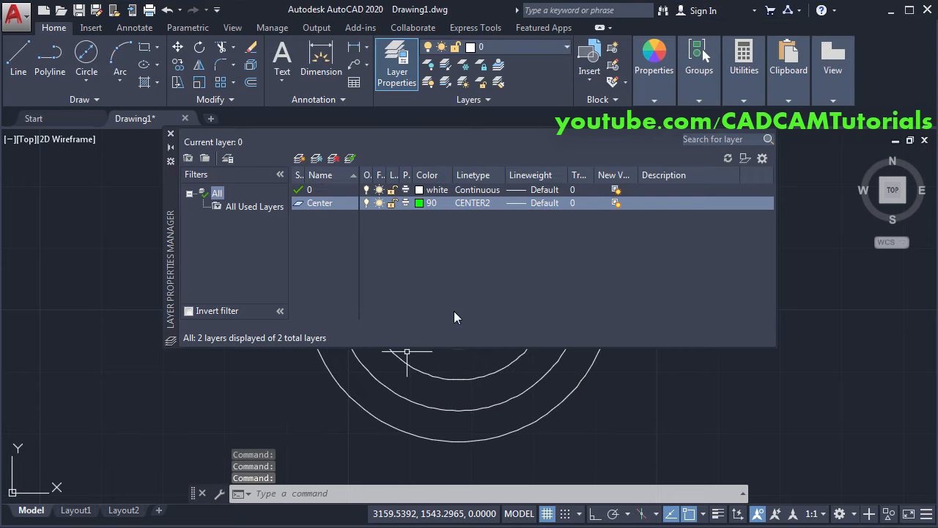
left_click(171, 132)
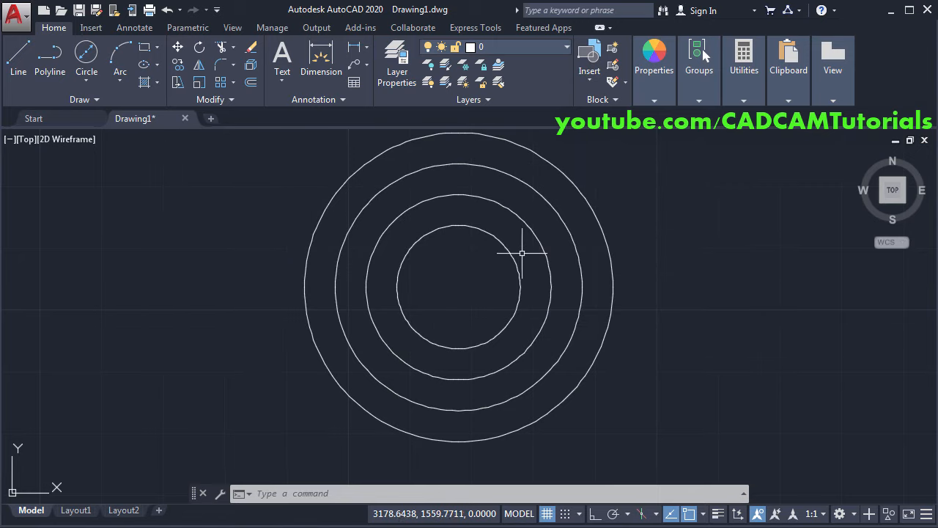
Move the 30 mm and 50 mm diameter circles to the Center layer.
left_click(511, 208)
left_click(569, 179)
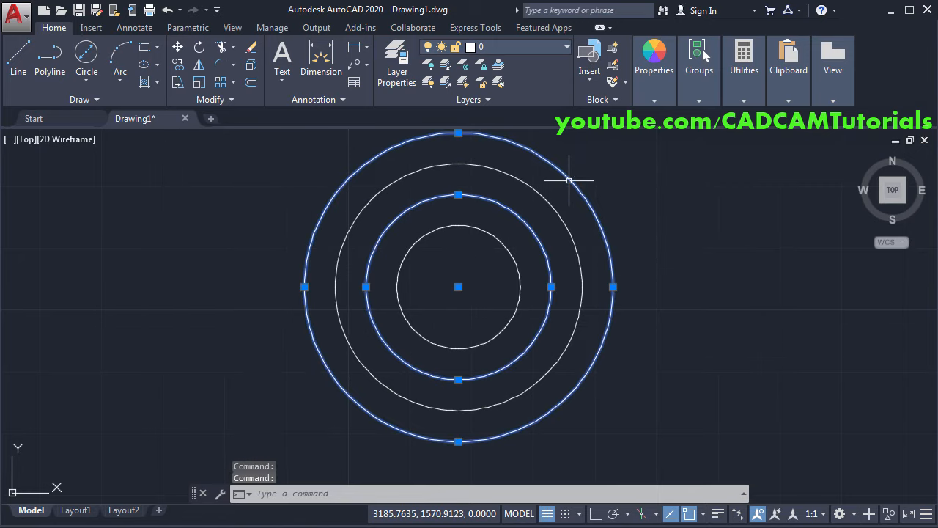
left_click(515, 48)
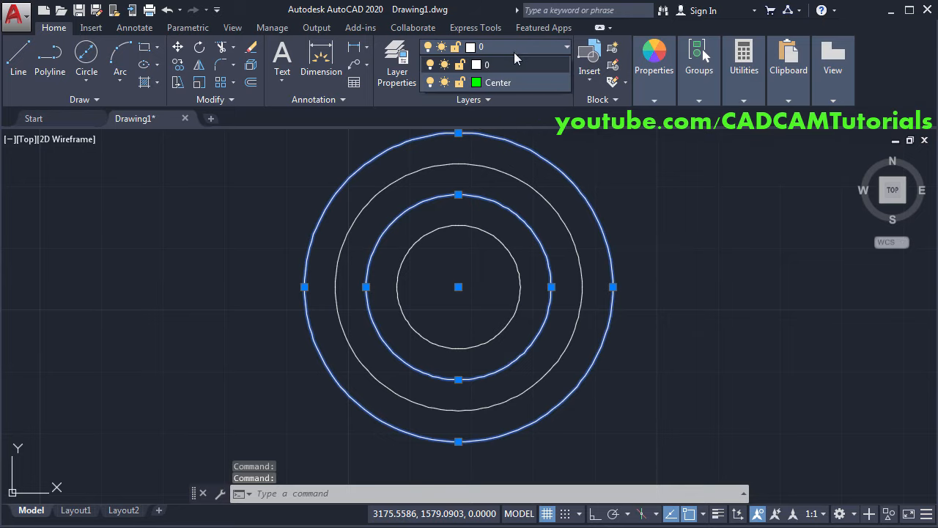
left_click(505, 85)
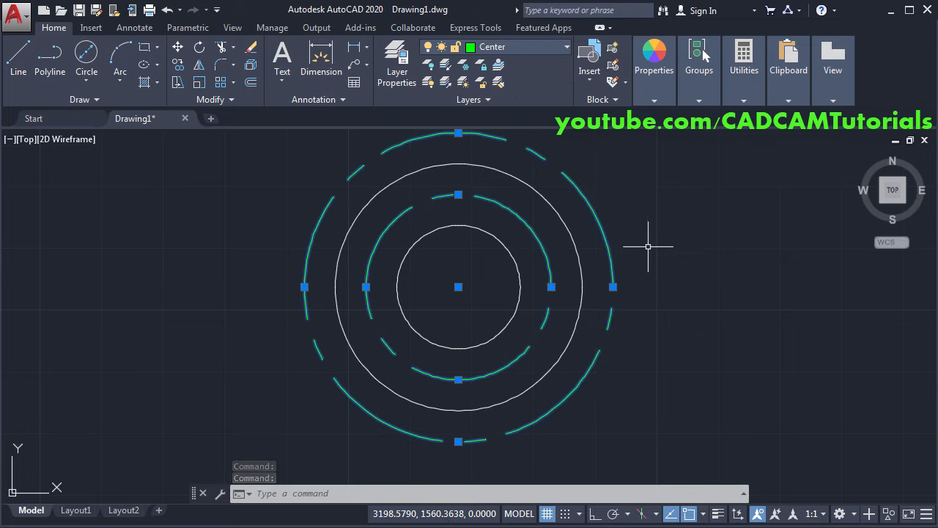
key("Escape")
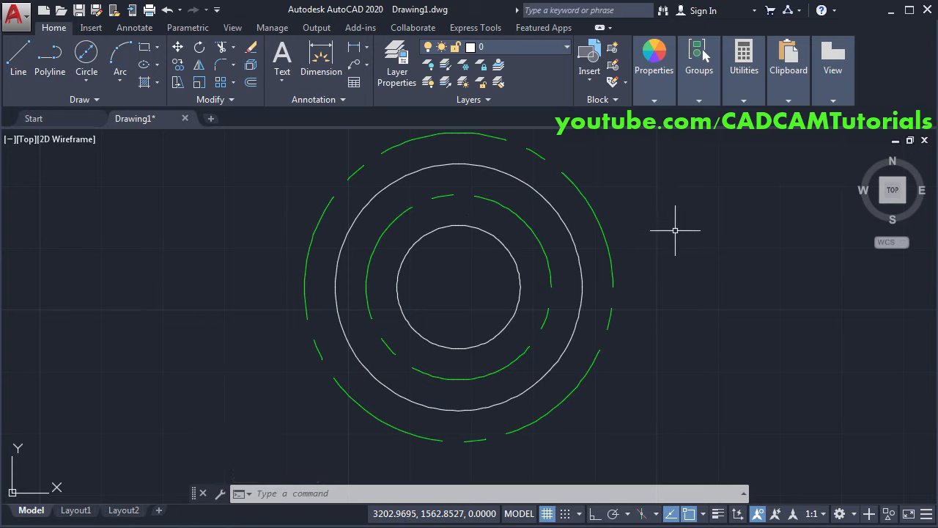
Set the global linetype scale factor (LTSCALE) to 0.25.
type("lts")
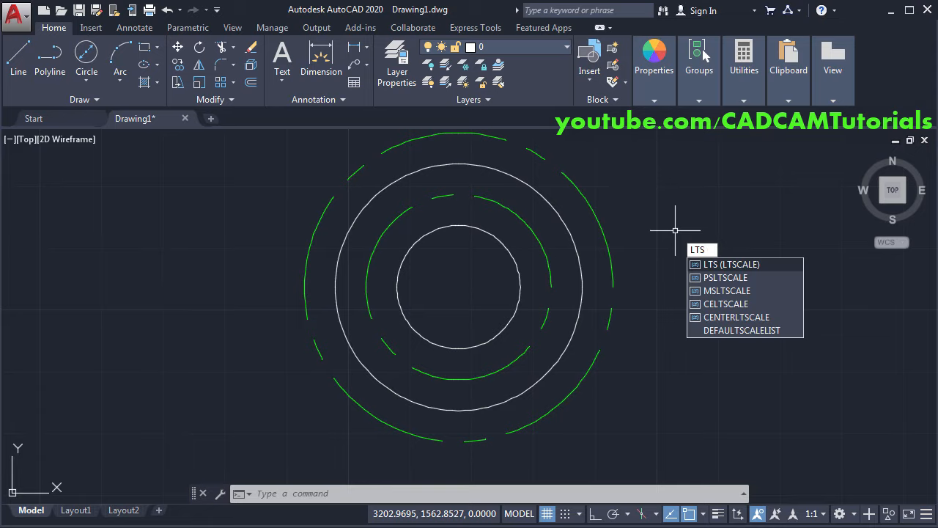
key("Return")
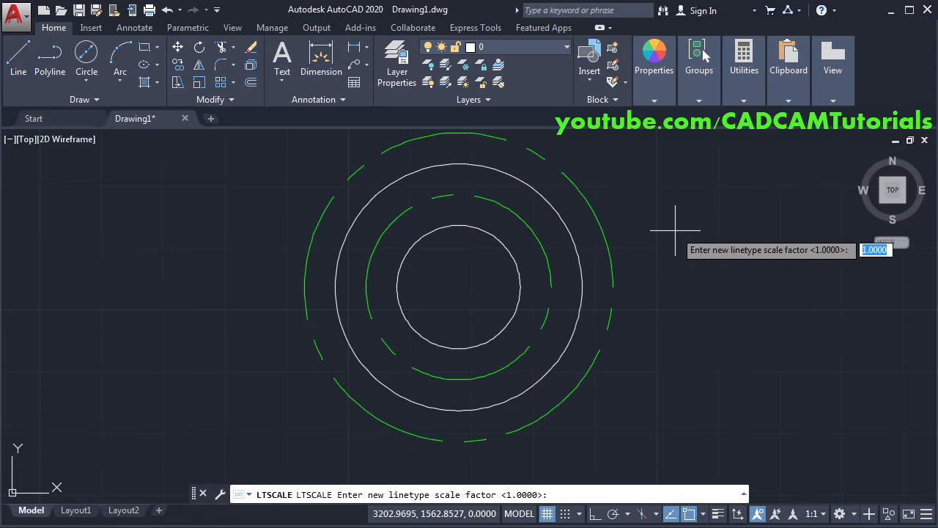
type("0.25")
key("Return")
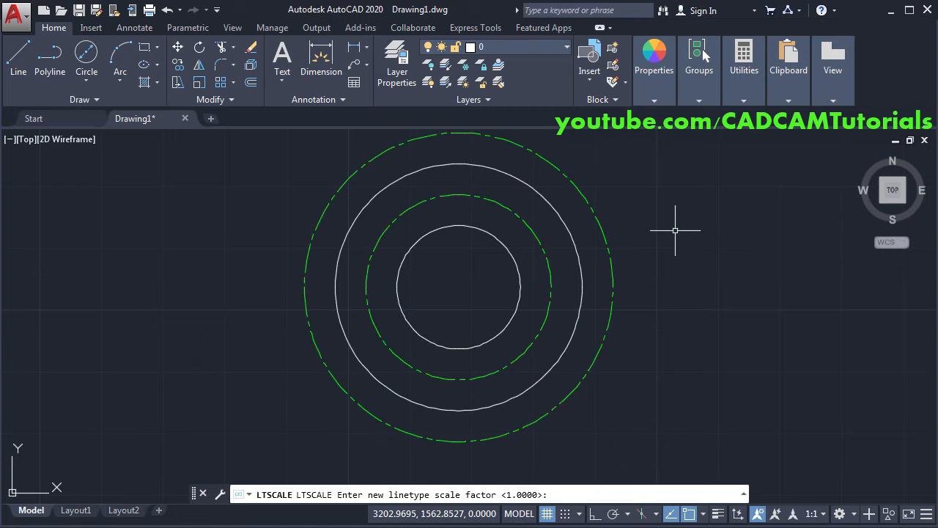
Following the PDF reference, draw a 3 mm diameter circle centred on the top quadrant of the 30 mm centre-line circle.
scroll(525, 216, "down", 2)
left_click(1, 220)
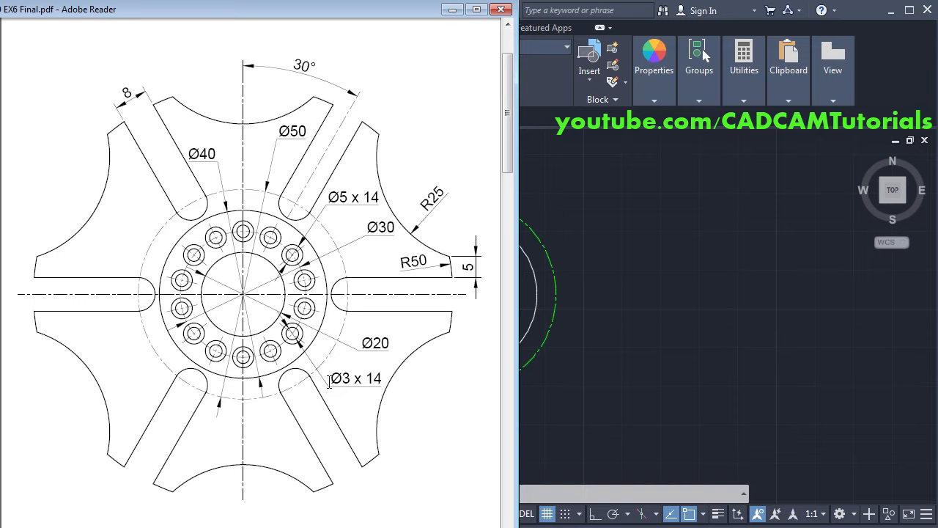
left_click(649, 339)
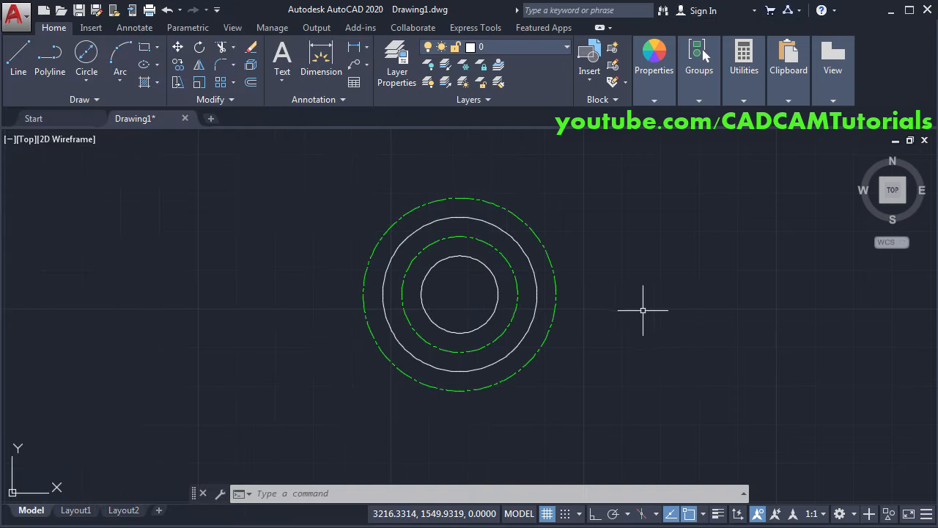
left_click(93, 66)
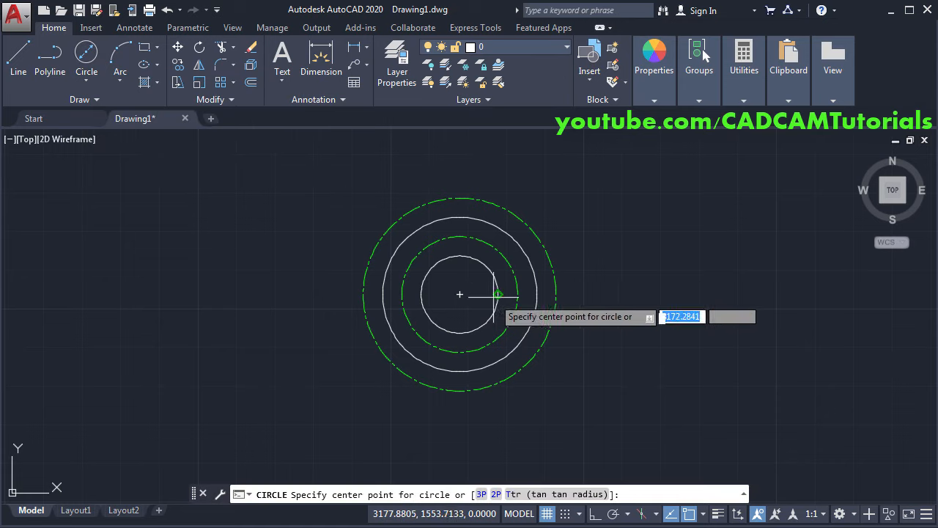
scroll(465, 191, "up", 3)
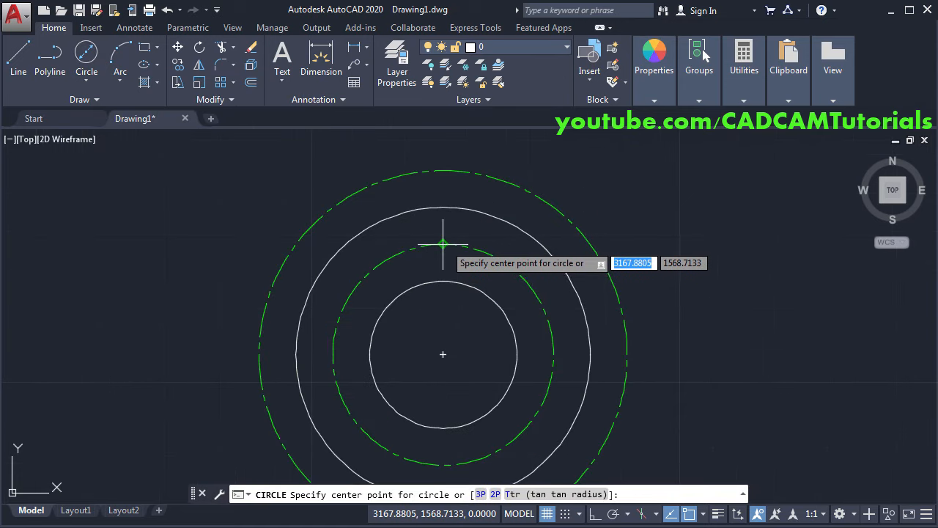
left_click(443, 244)
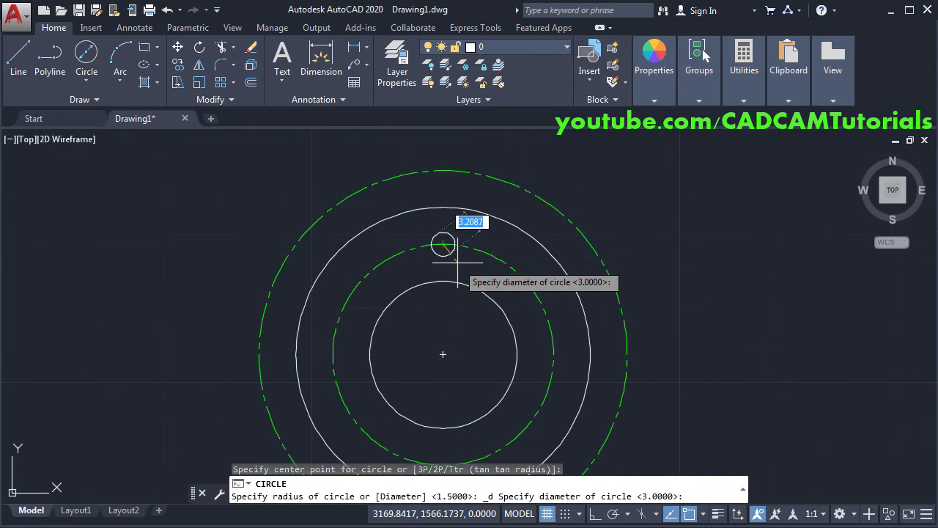
type("3")
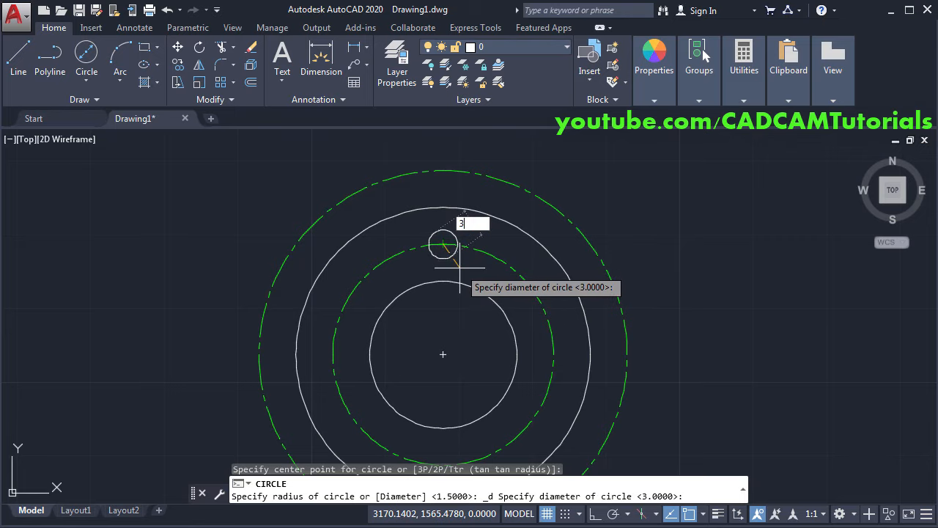
key("Return")
Draw a 5 mm diameter circle concentric with the small 3 mm hole, using the Diameter option.
key("Return")
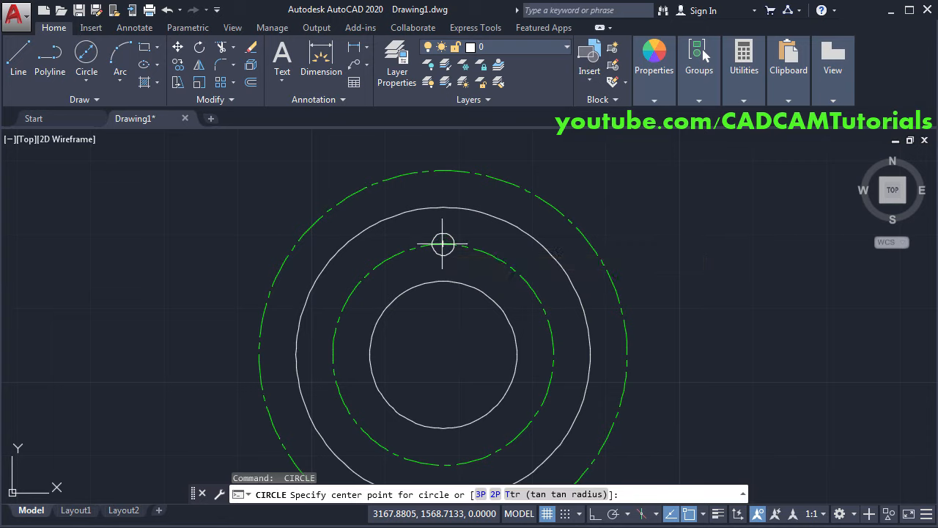
left_click(442, 244)
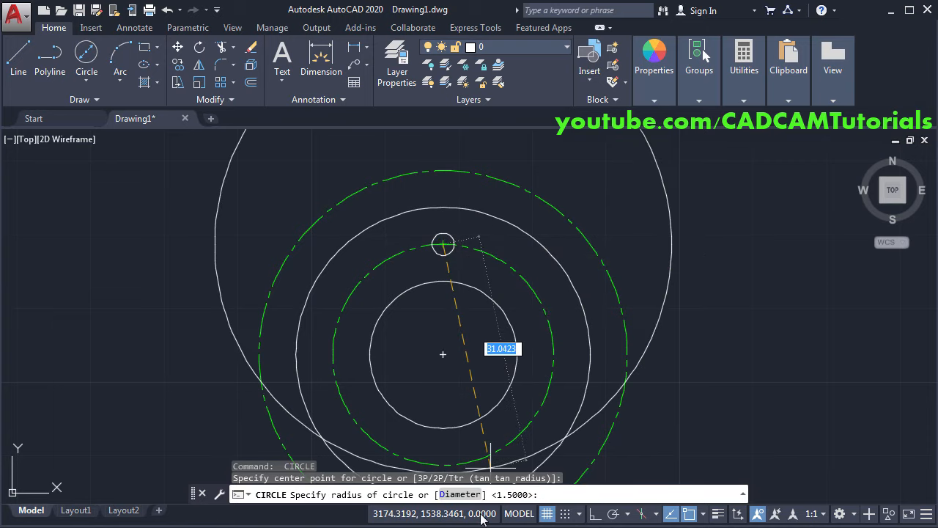
type("d")
key("Return")
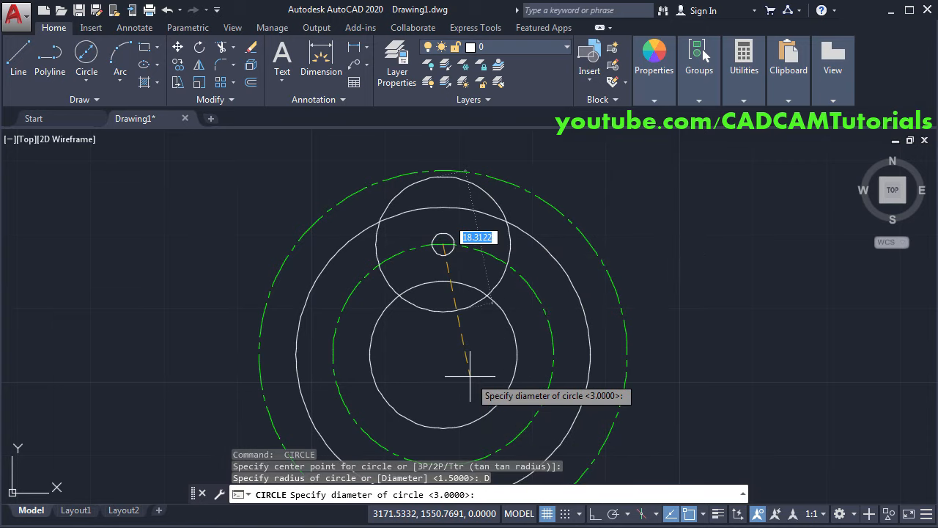
type("5")
key("Return")
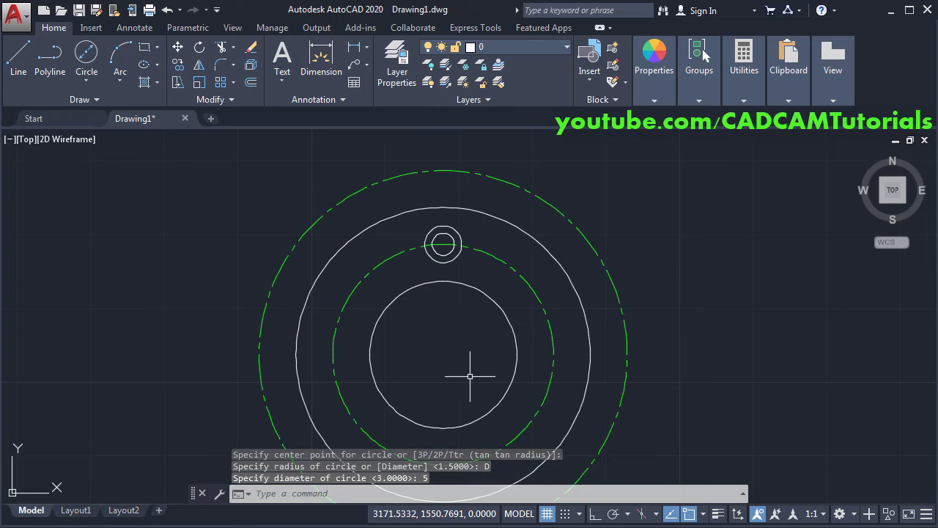
middle_click_drag(481, 341, 485, 306)
middle_click_drag(451, 195, 450, 274)
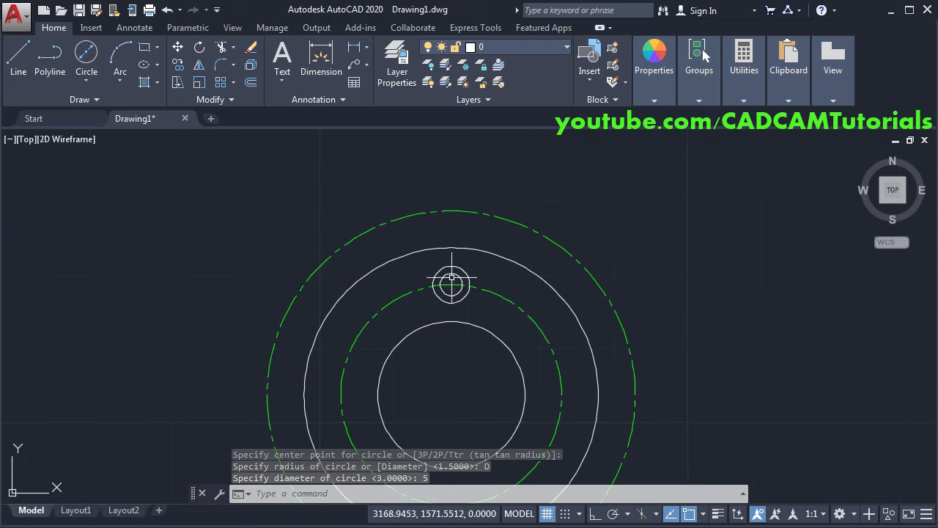
Make Center the current layer and, with Ortho on, draw a short vertical centre line through the small concentric circles, extending slightly past both sides.
scroll(450, 280, "up", 2)
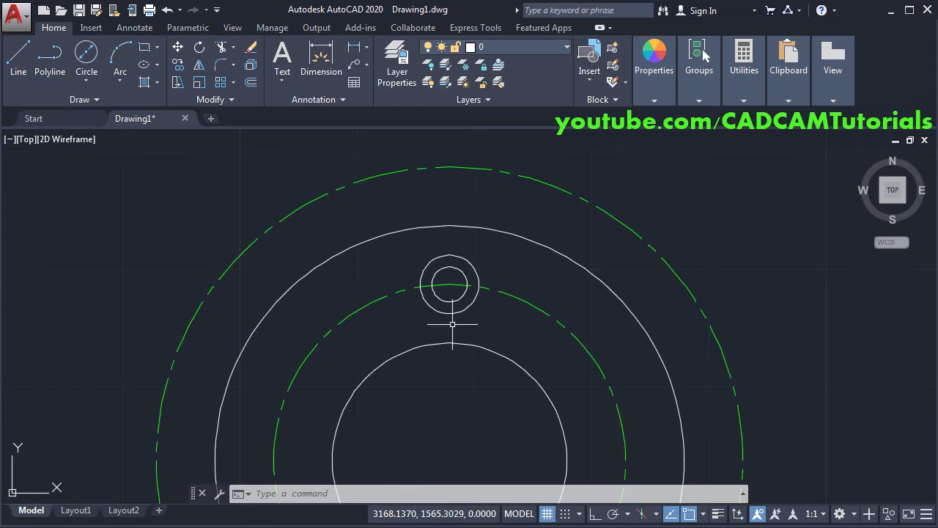
left_click(499, 47)
left_click(499, 83)
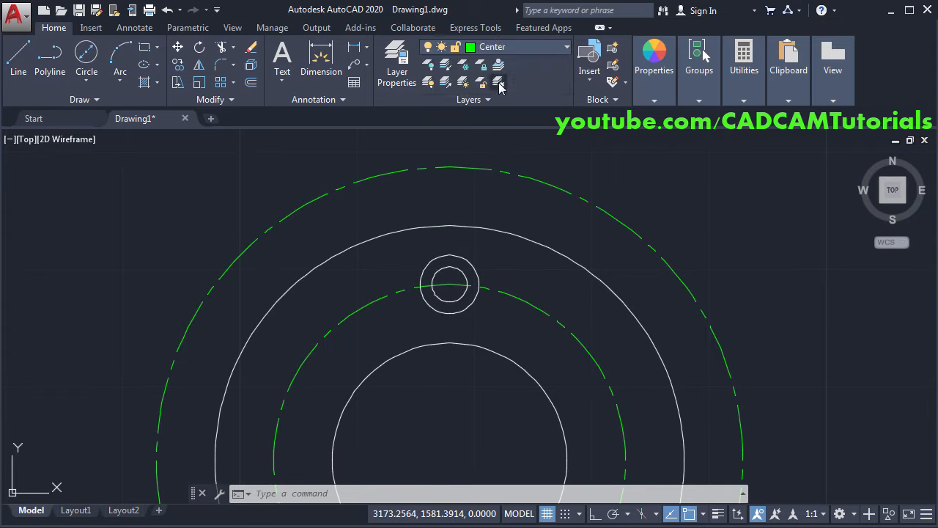
left_click(21, 79)
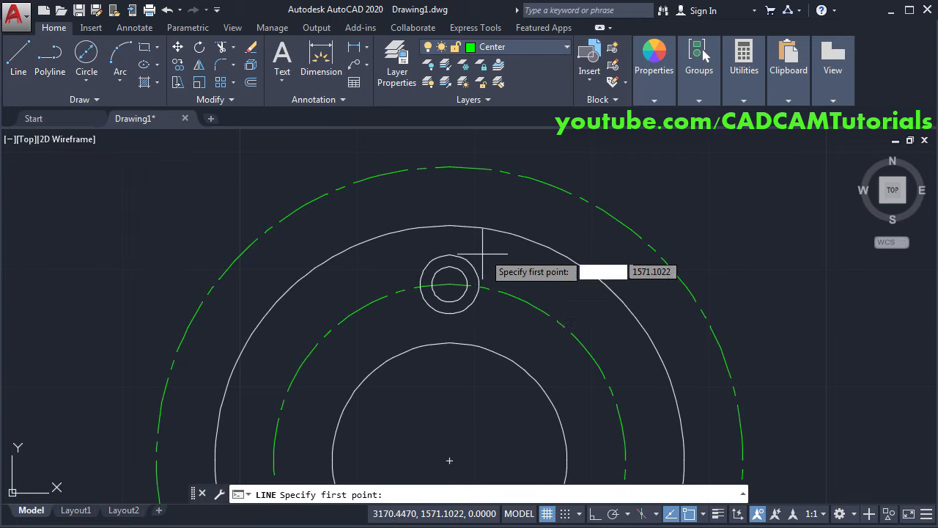
scroll(483, 253, "up", 2)
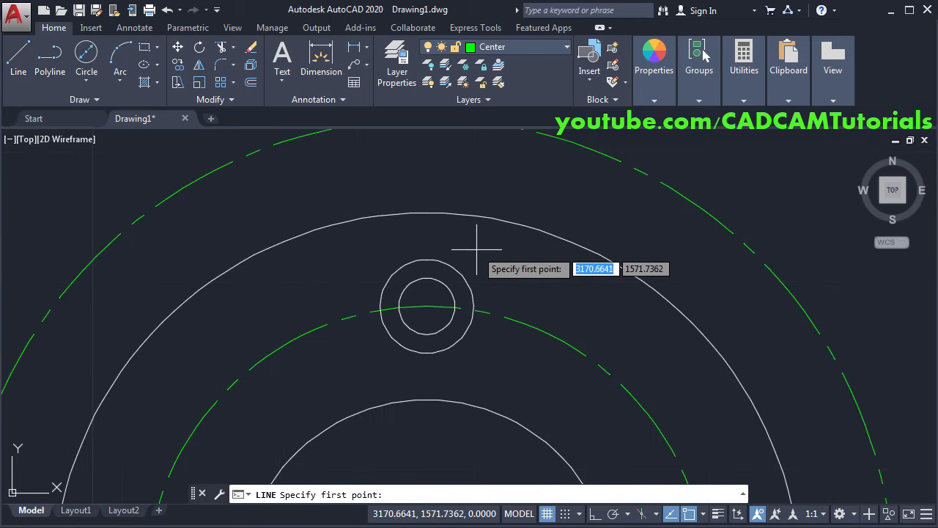
left_click(426, 240)
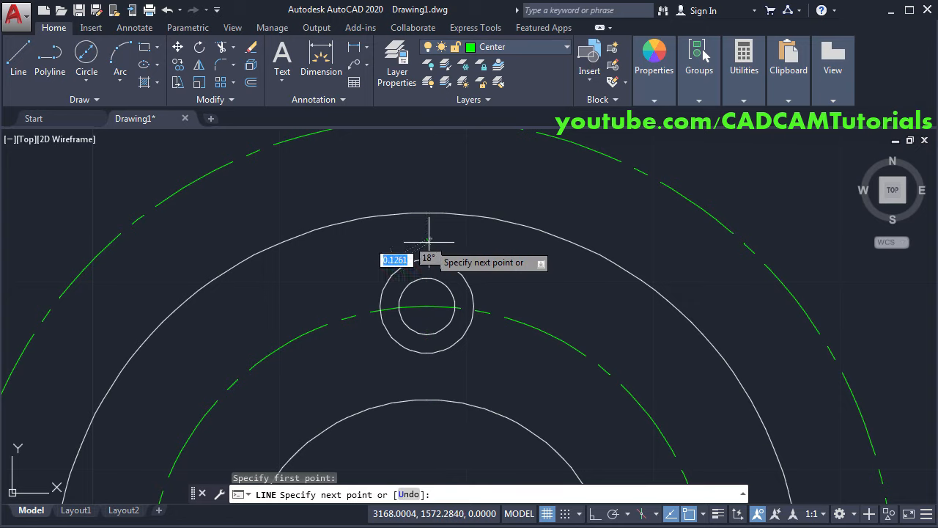
left_click(594, 516)
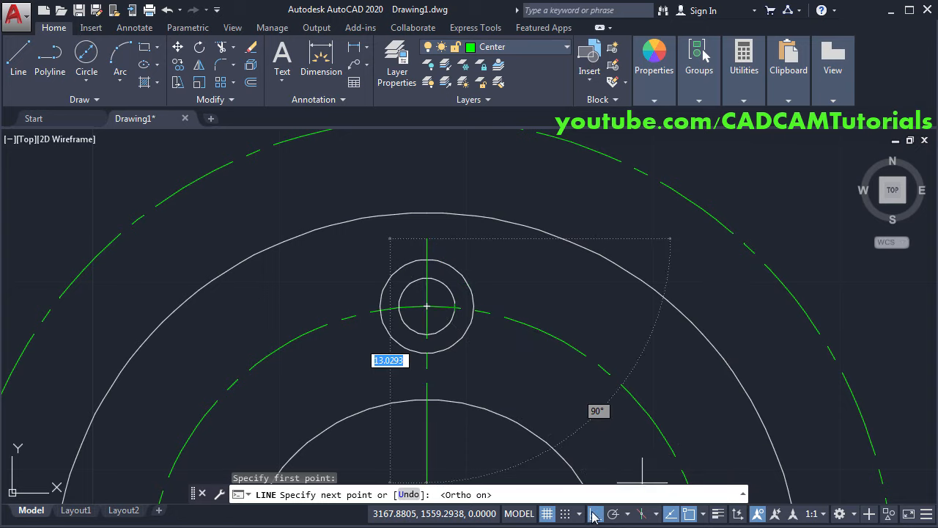
left_click(438, 376)
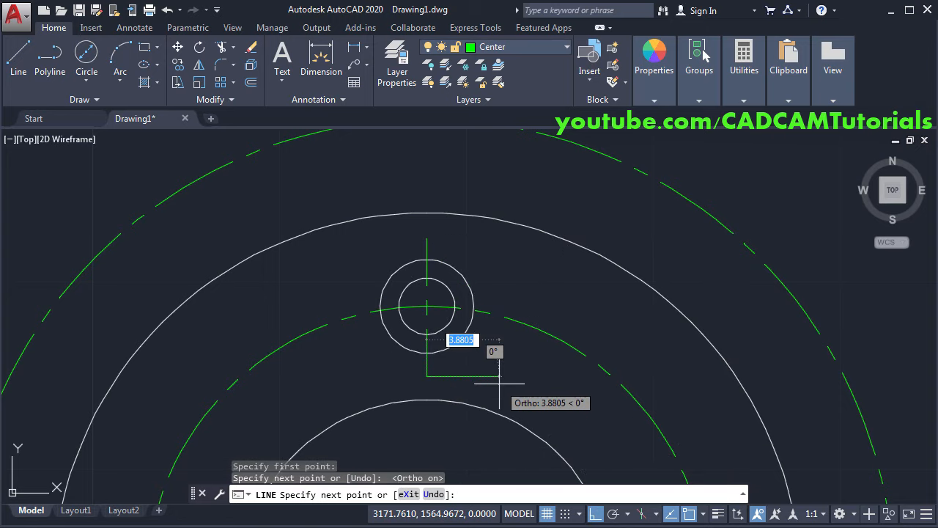
key("Escape")
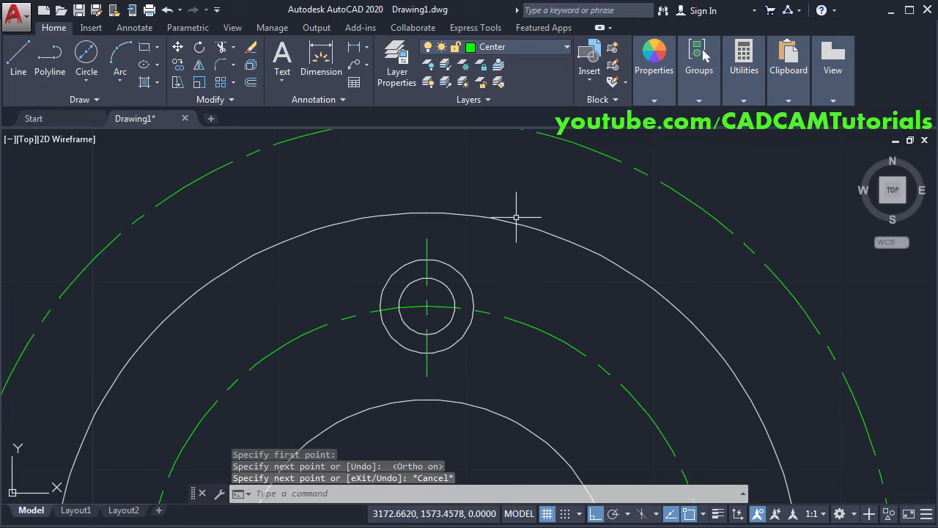
scroll(486, 205, "down", 4)
mouse_move(540, 266)
middle_mouse_down()
mouse_move(547, 299)
mouse_move(533, 280)
middle_mouse_up()
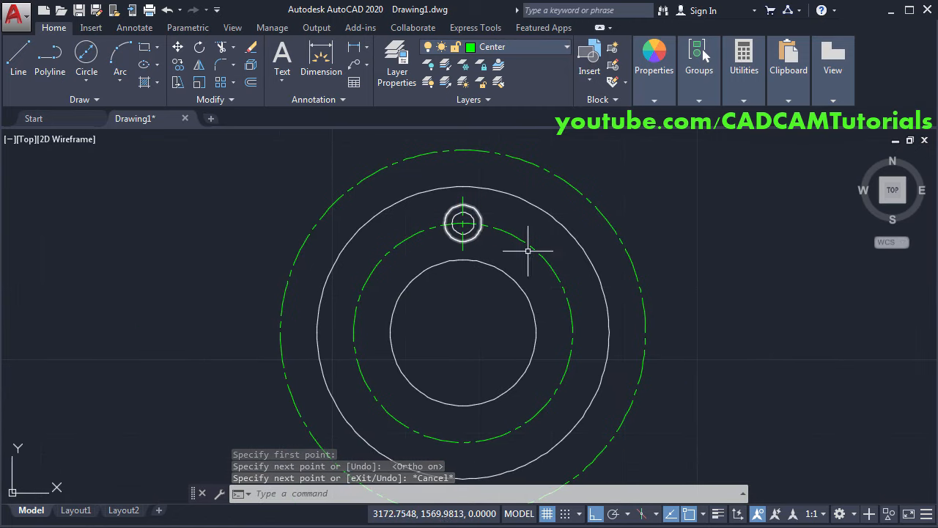
Following the PDF reference, polar-array the 3 mm and 5 mm circles with their centre line about the centre of the large circles.
key("alt+Tab")
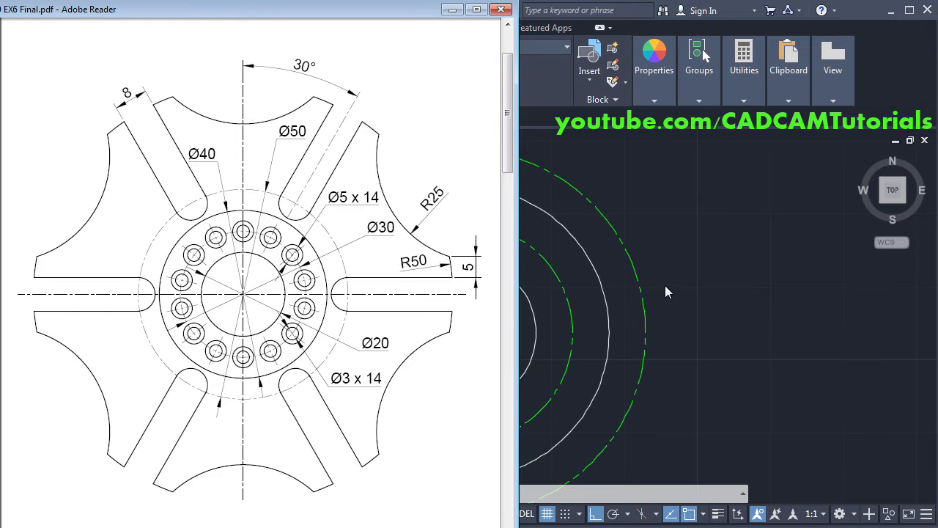
key("alt+Tab")
left_click(233, 82)
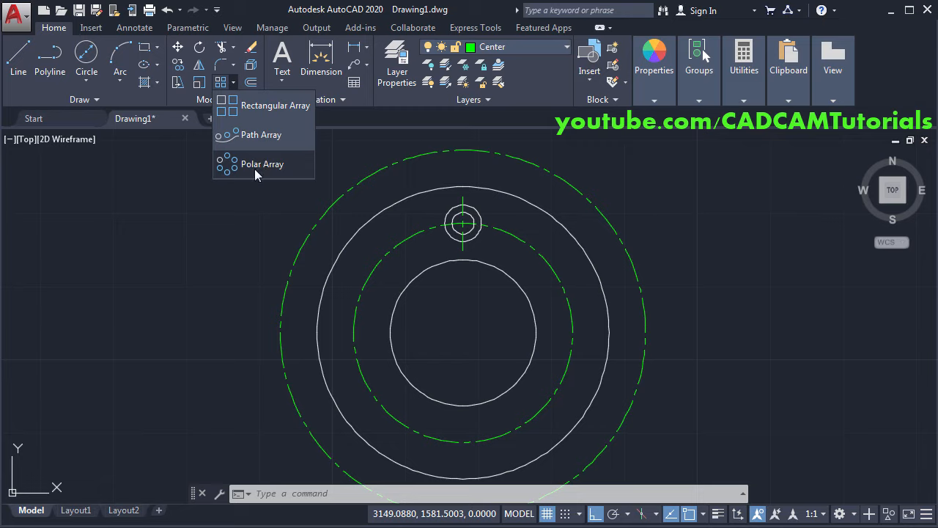
left_click(255, 166)
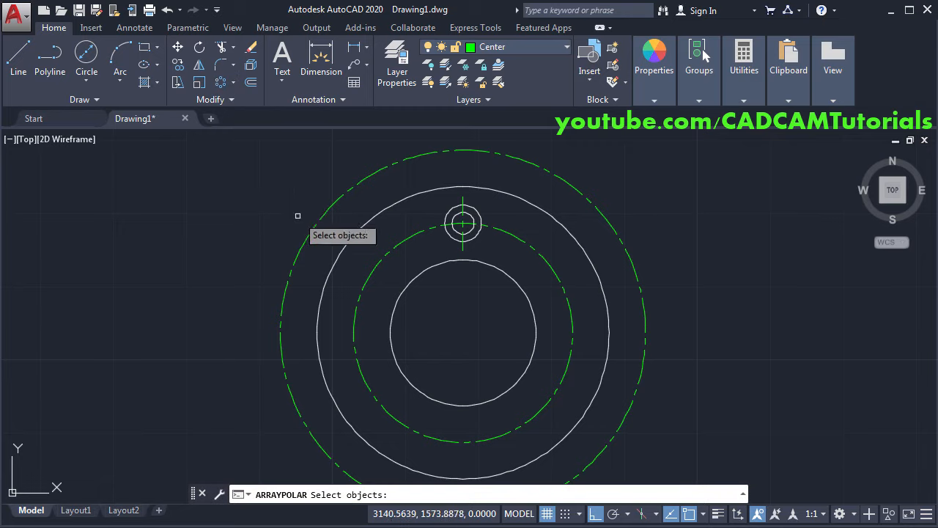
left_click(478, 249)
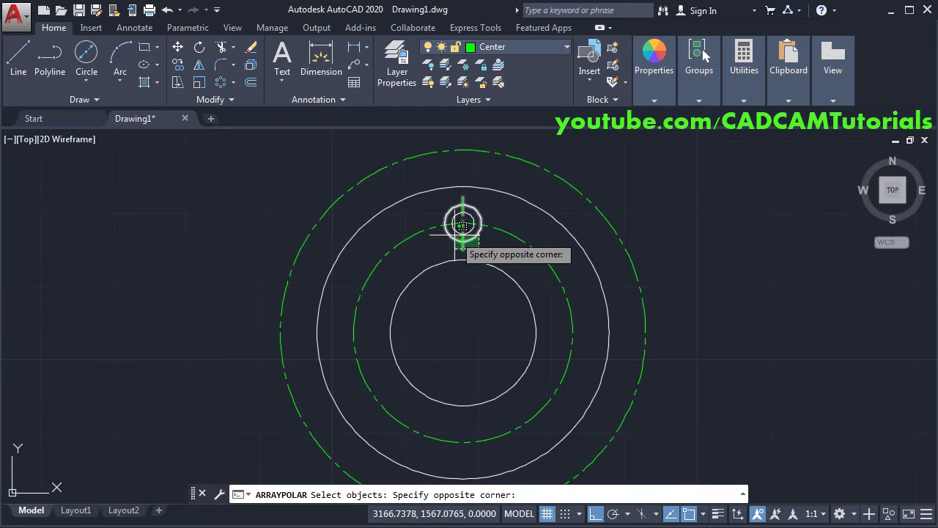
left_click(460, 218)
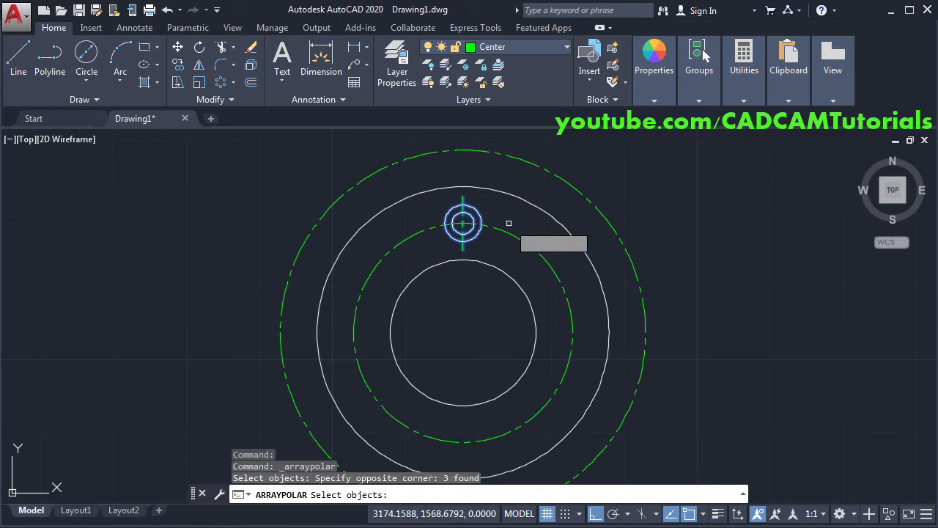
key("Return")
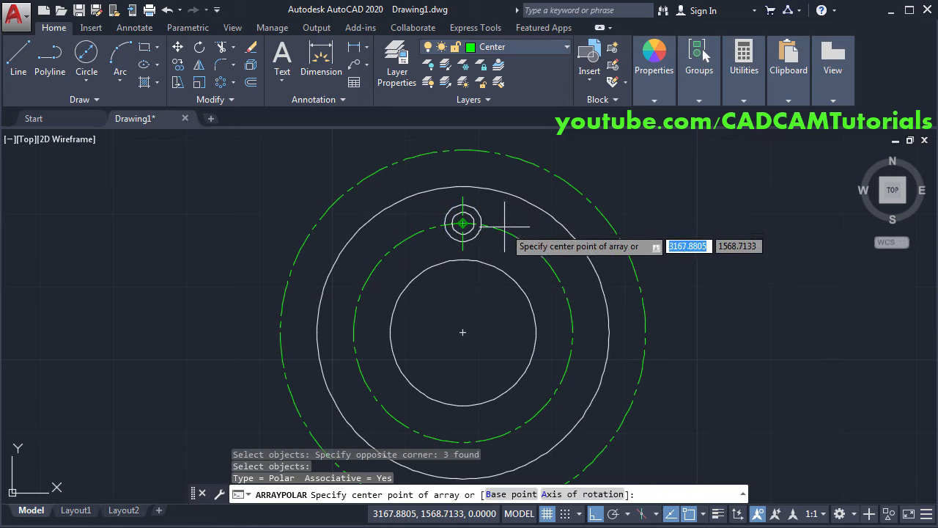
left_click(462, 332)
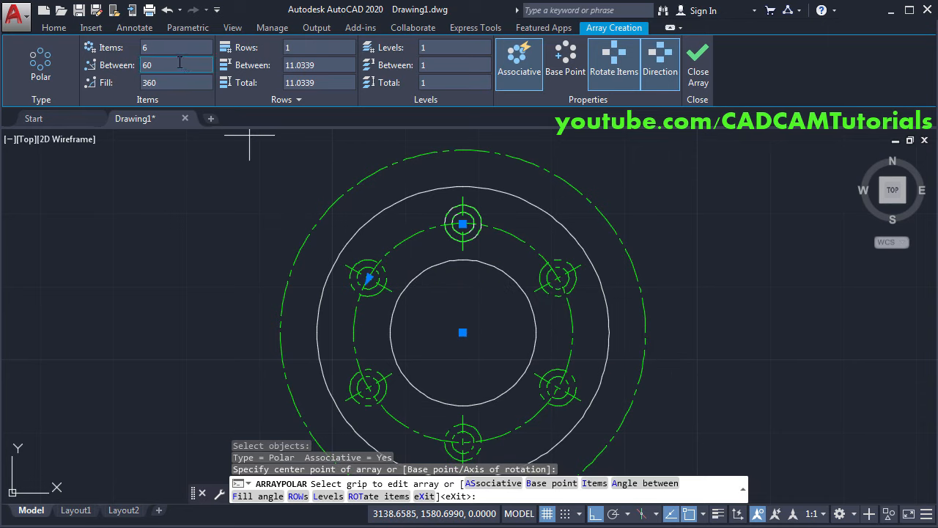
Set the polar array to 14 items over the full circle and finish it.
double_click(159, 47)
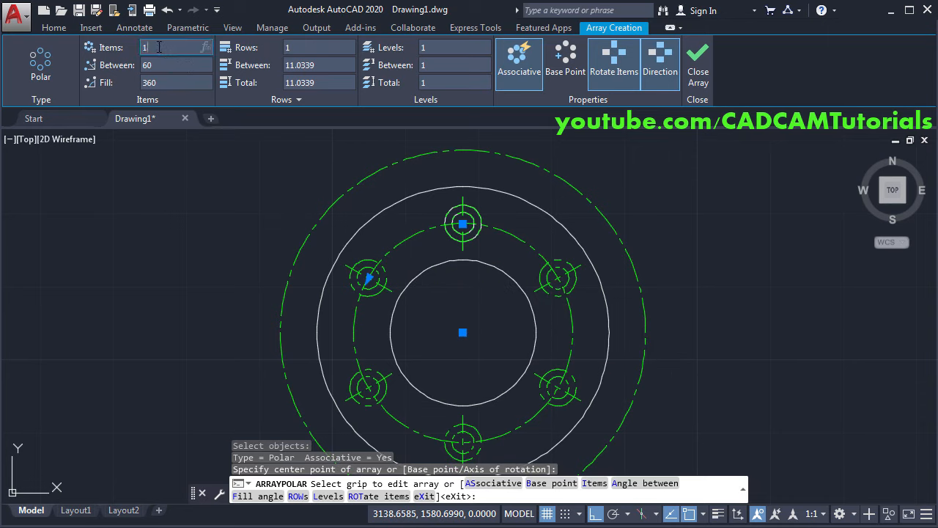
type("14")
key("Return")
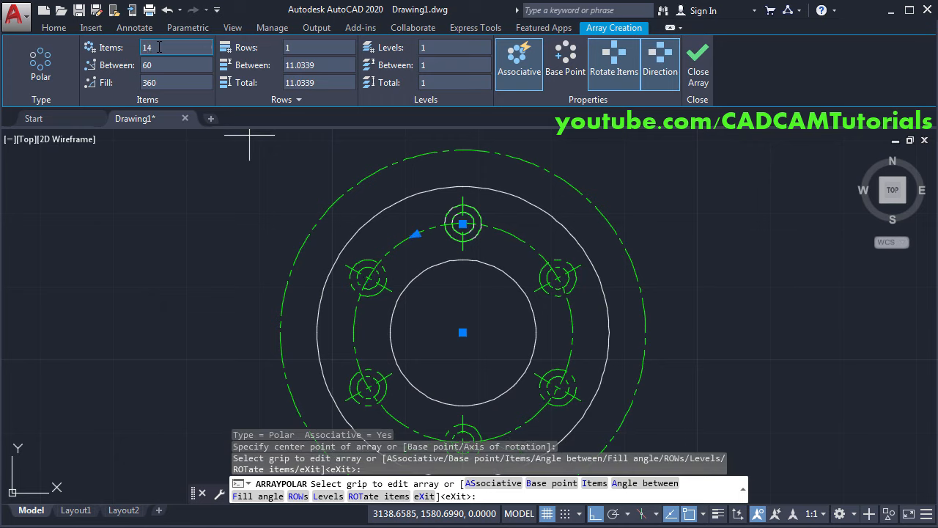
left_click(700, 79)
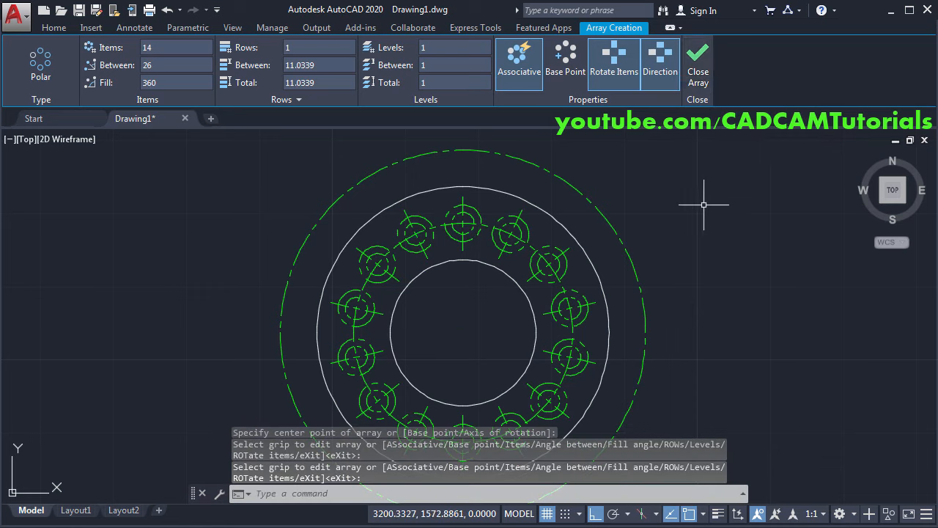
Move the polar array of small holes to layer 0.
middle_click_drag(684, 240, 678, 203)
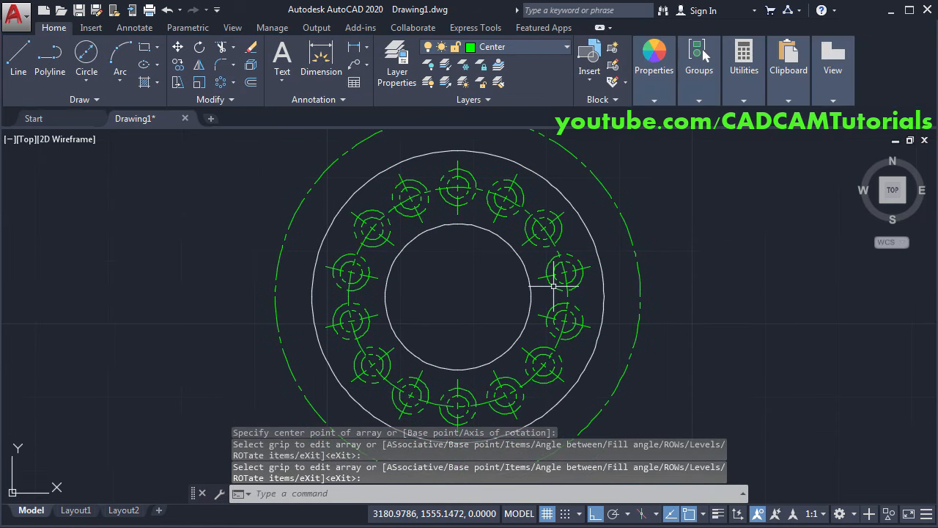
left_click(390, 229)
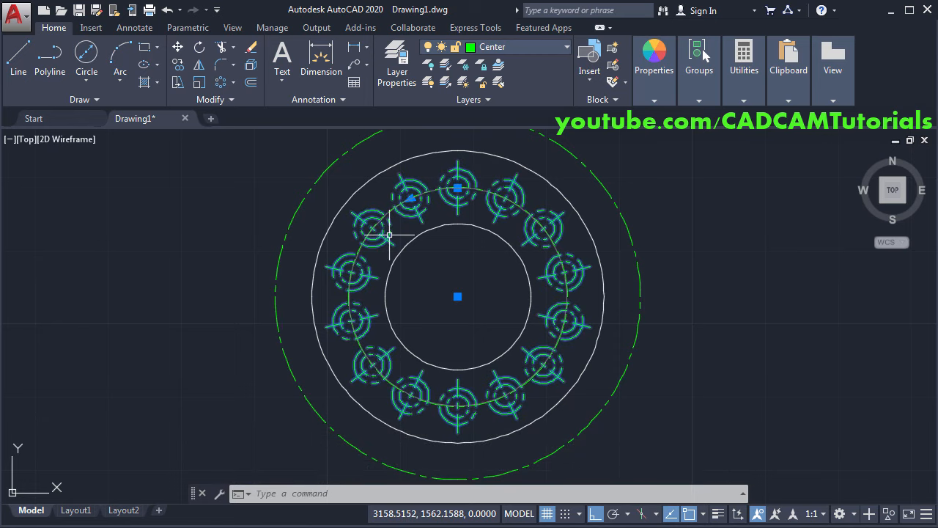
left_click(56, 27)
left_click(525, 47)
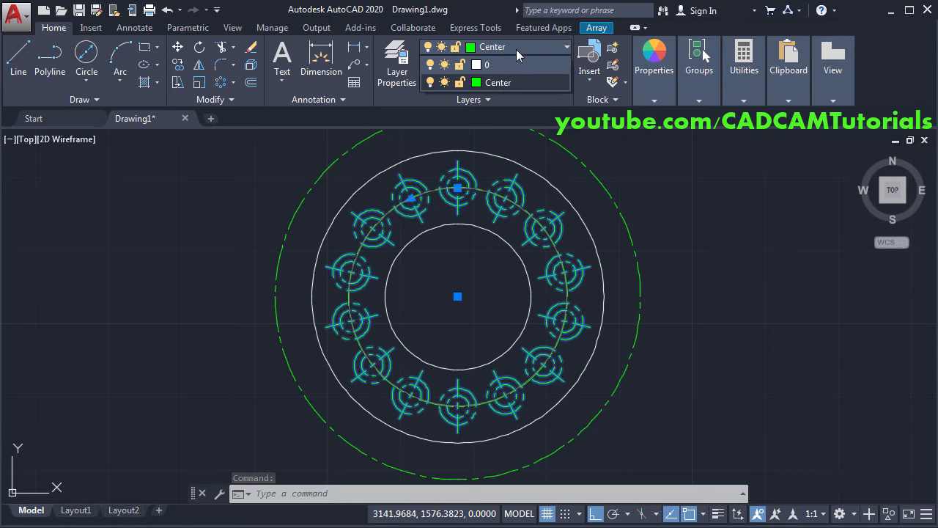
left_click(497, 68)
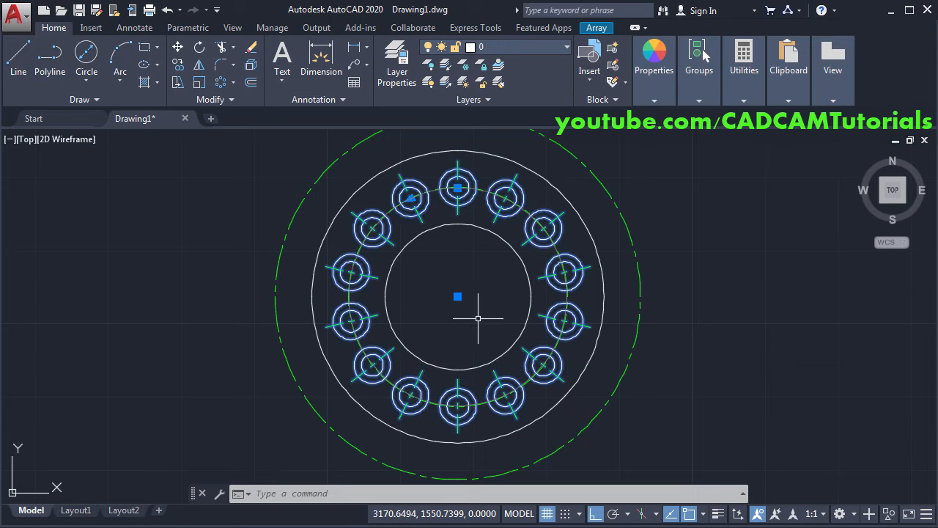
key("Escape")
Following the PDF reference, draw a circle of radius 50 mm concentric with the existing large circles.
scroll(457, 293, "down", 4)
scroll(476, 304, "up", 2)
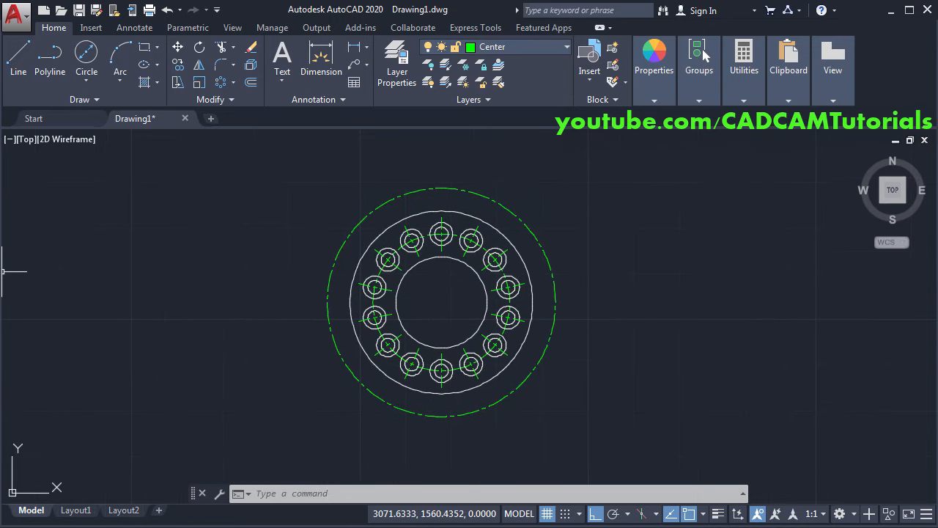
key("alt+Tab")
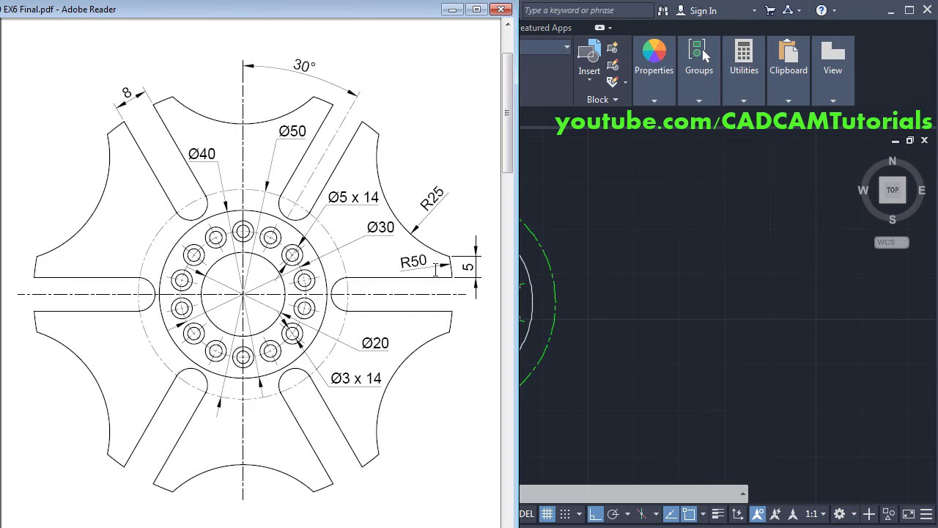
left_click(613, 288)
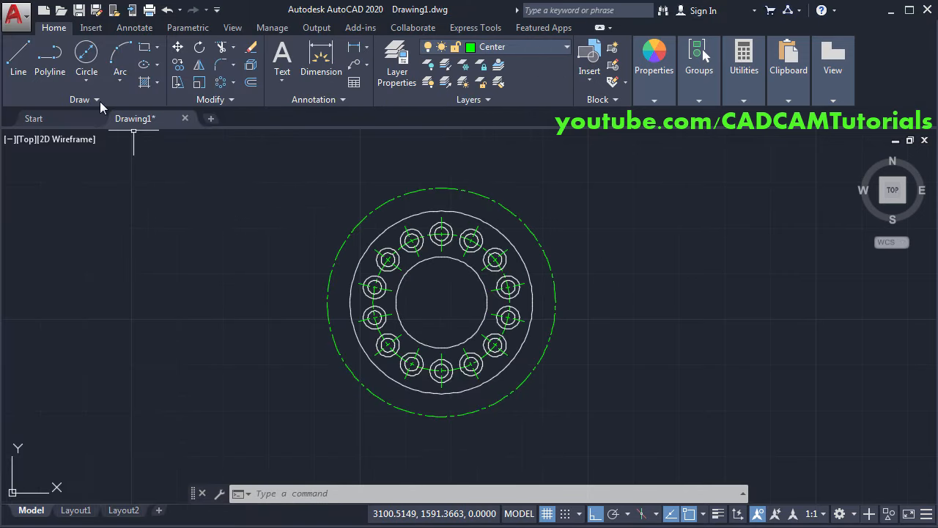
left_click(88, 81)
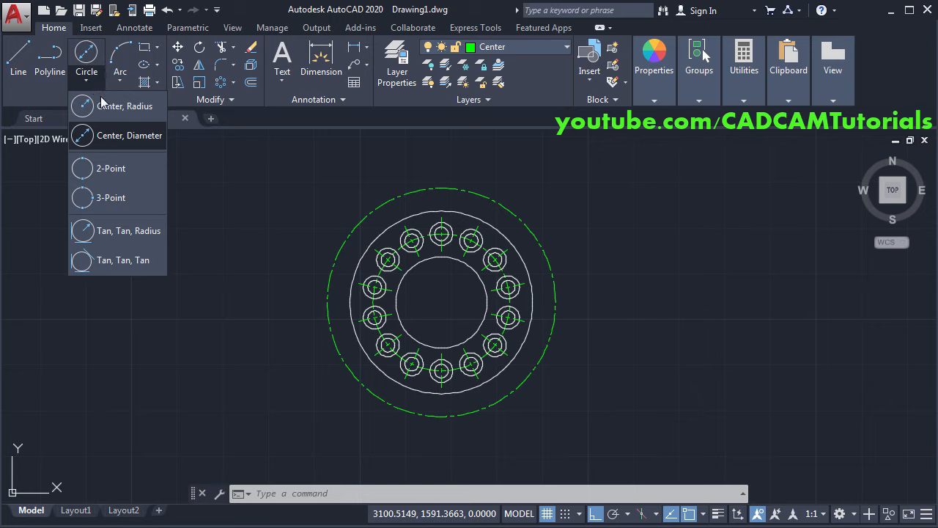
left_click(105, 110)
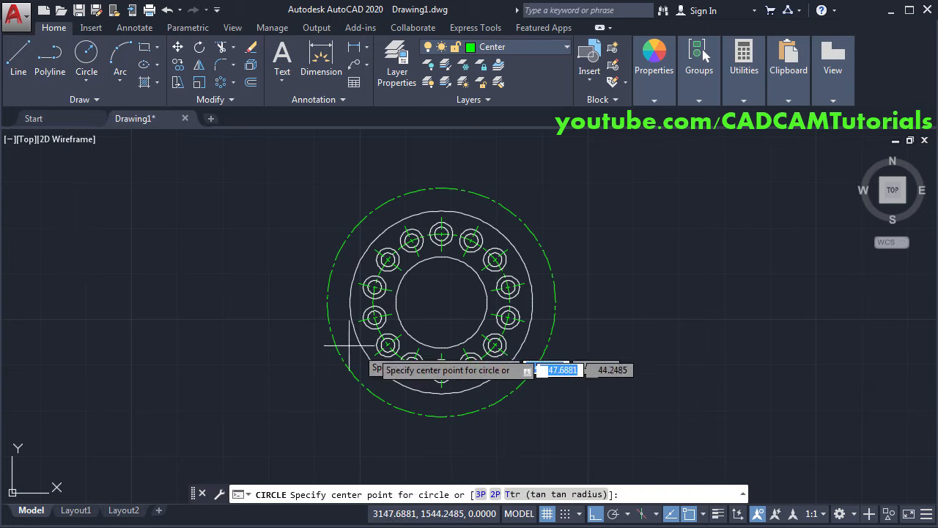
left_click(441, 302)
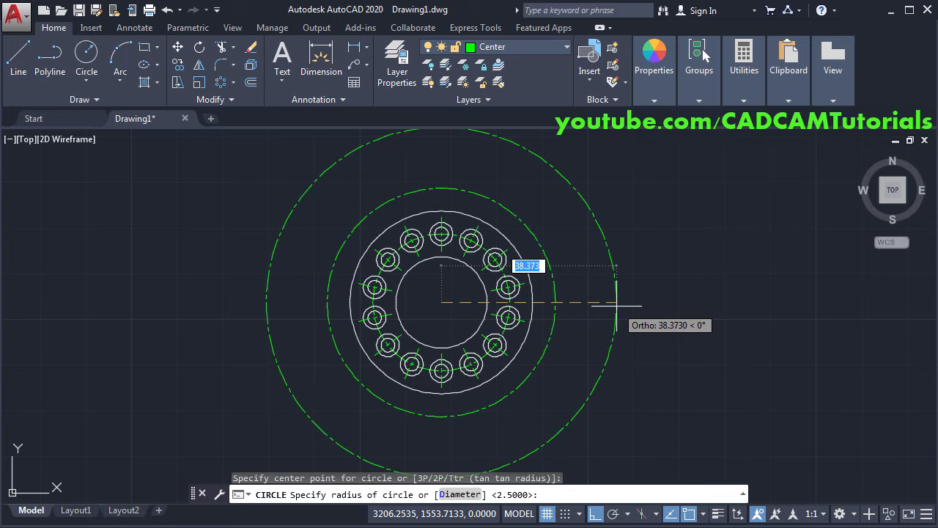
type("5")
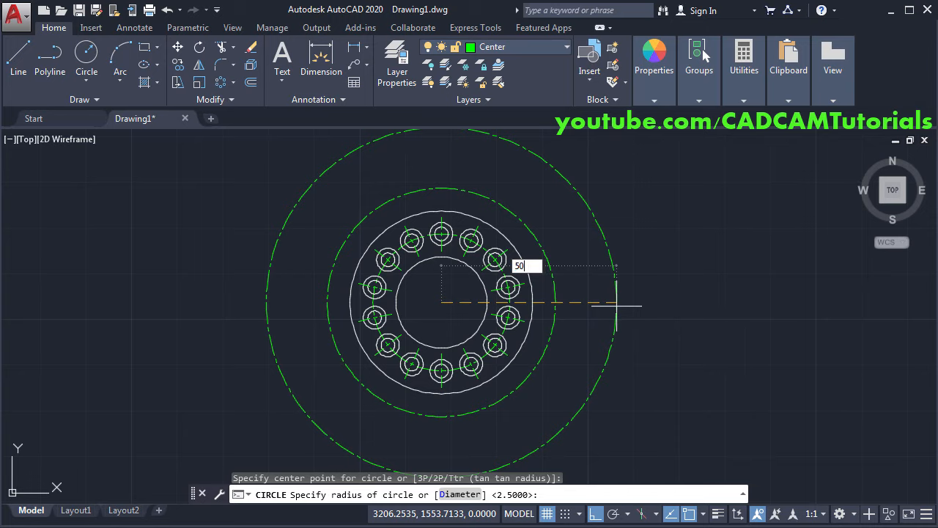
type("0")
key("Return")
scroll(596, 286, "down", 2)
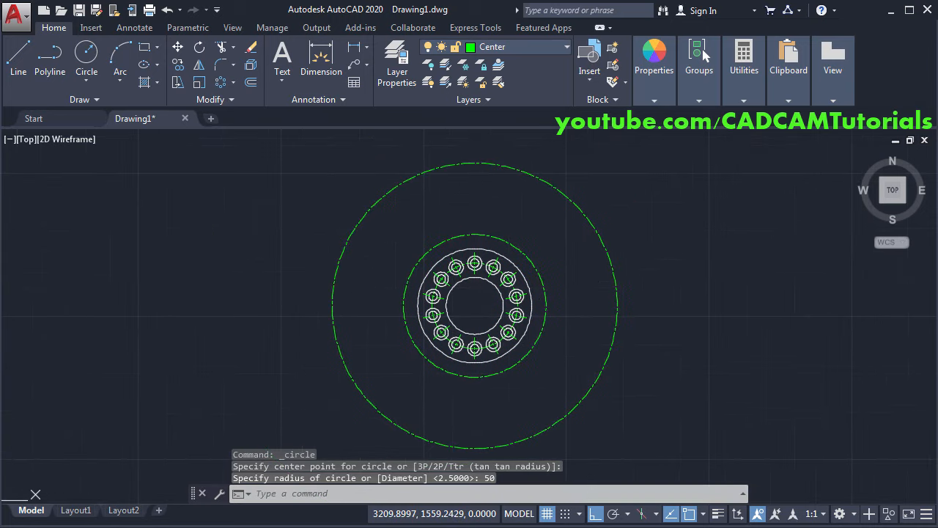
Move the 50 mm radius outer circle to layer 0 and clear the selection.
left_click(600, 238)
left_click(502, 46)
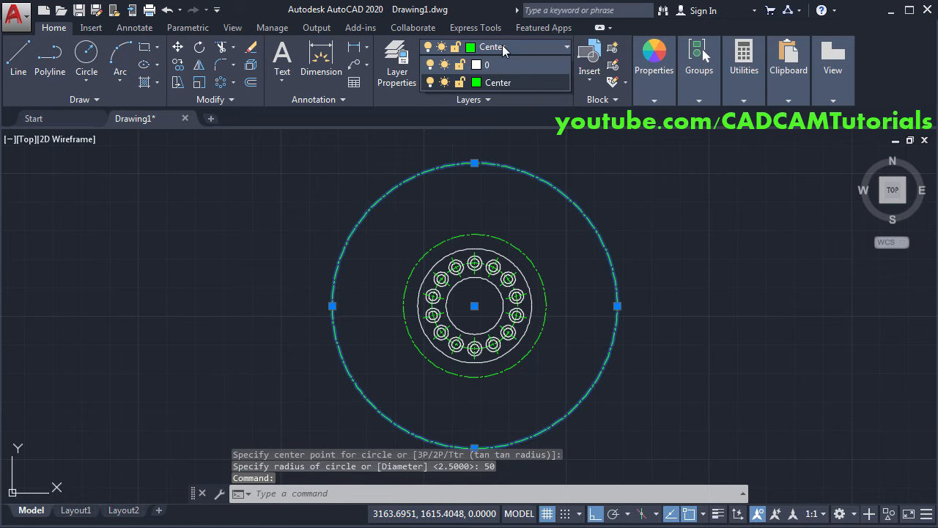
left_click(497, 66)
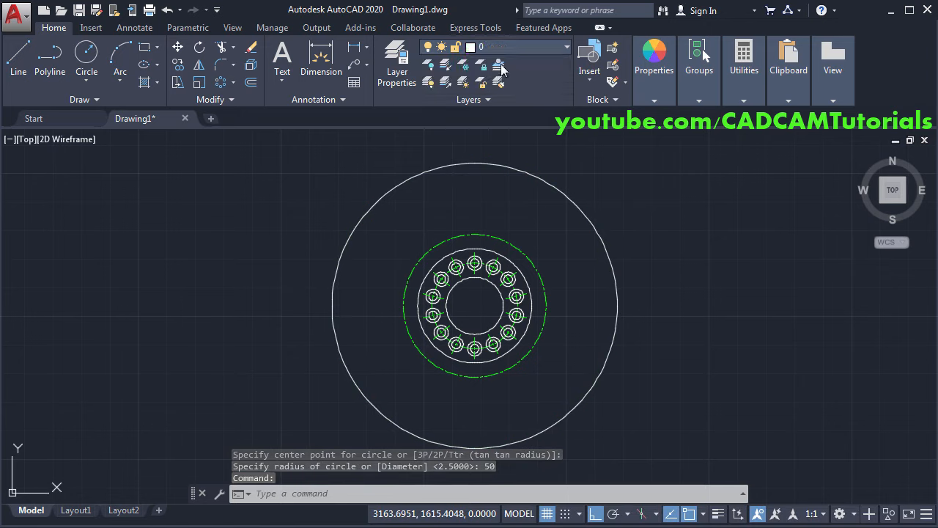
left_click(585, 212)
key("Escape")
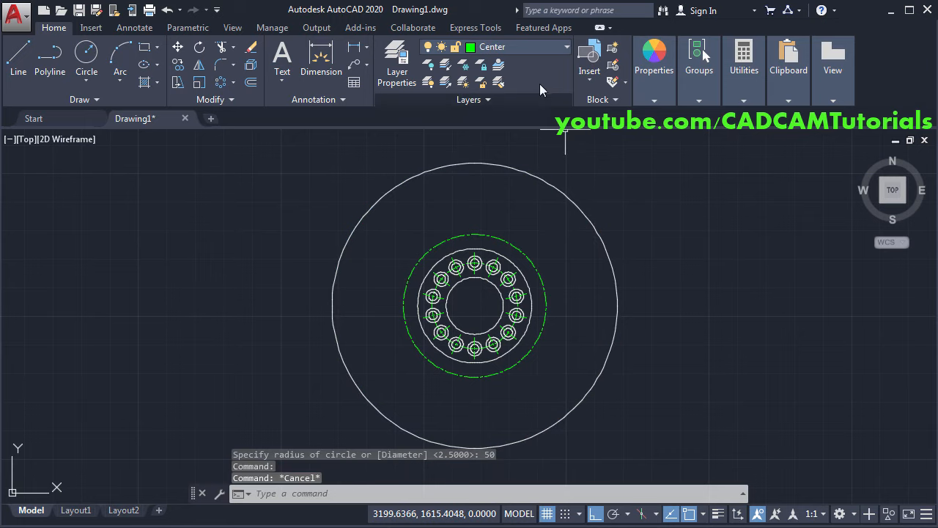
Make layer 0 the current layer and check the slot dimensions in the PDF reference.
left_click(523, 46)
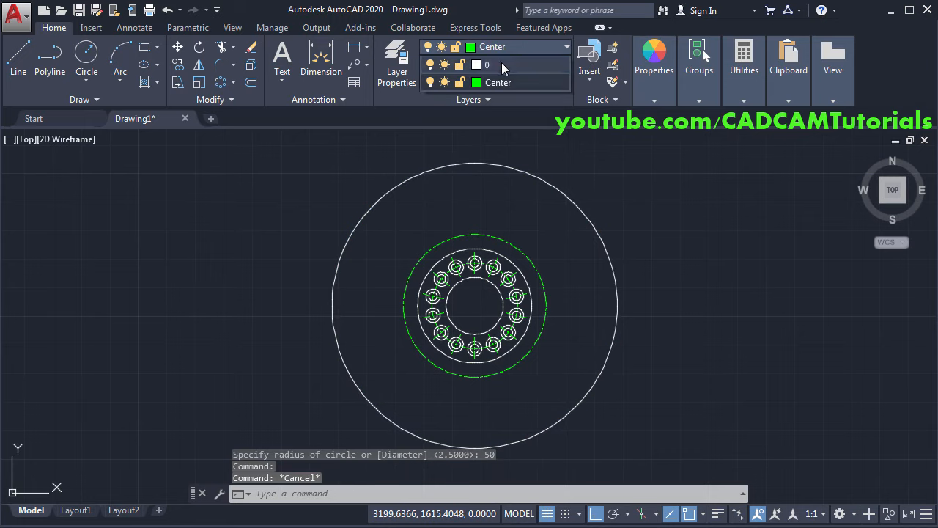
left_click(501, 65)
key("alt+Tab")
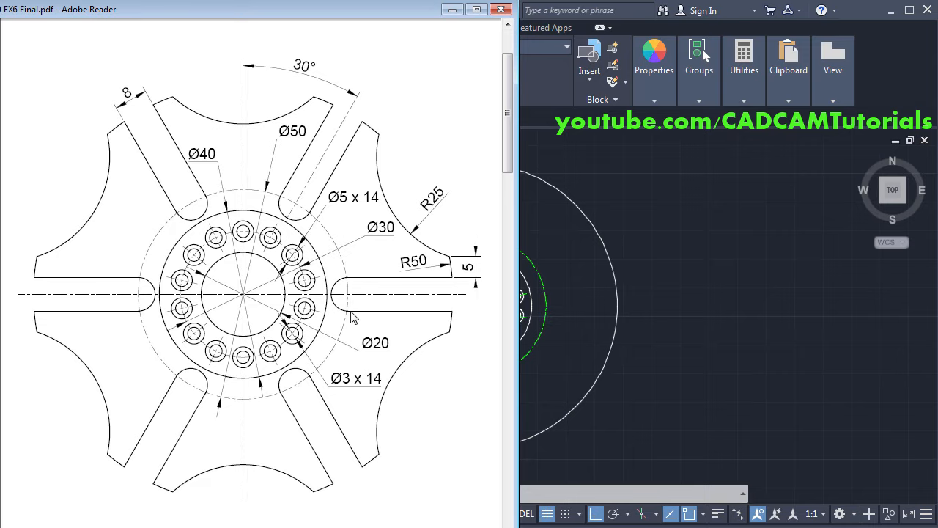
left_click(665, 346)
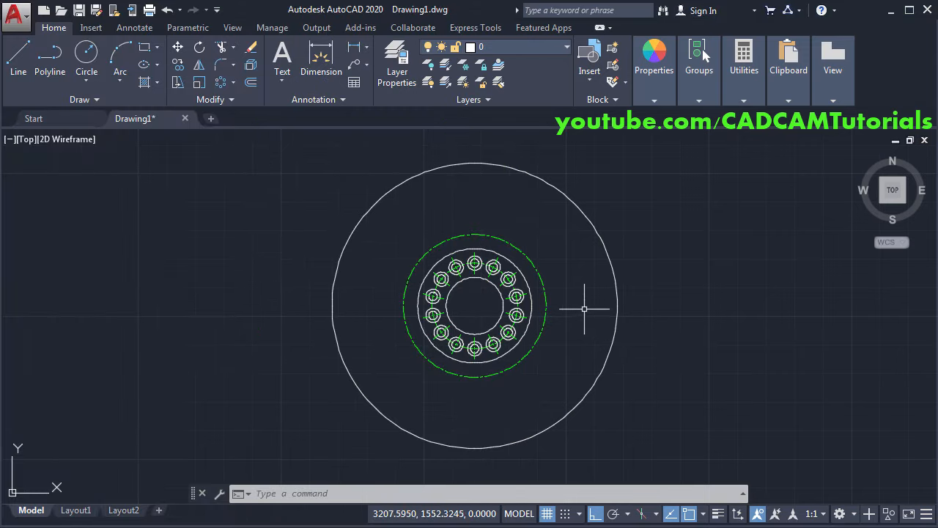
Draw a circle of radius 4 mm centred on the right quadrant of the outer green centre circle.
scroll(587, 310, "up", 2)
scroll(562, 210, "up", 1)
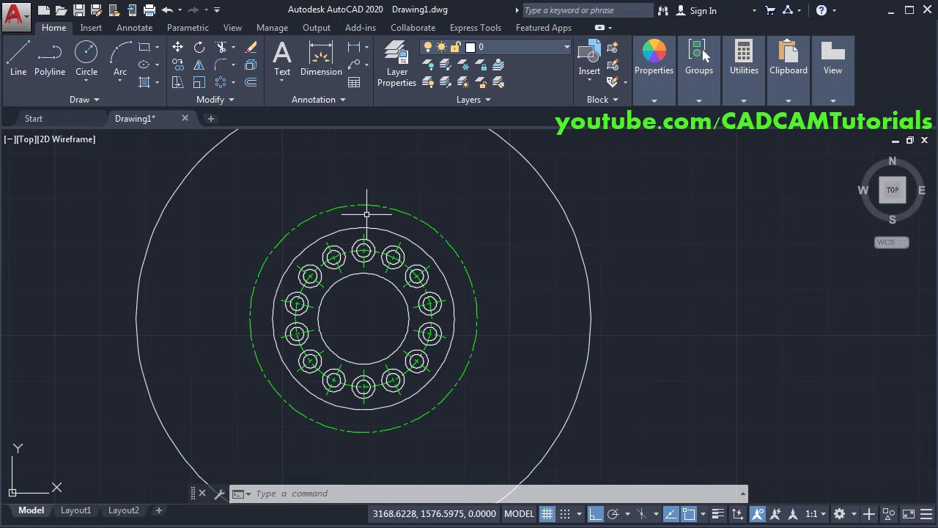
left_click(85, 57)
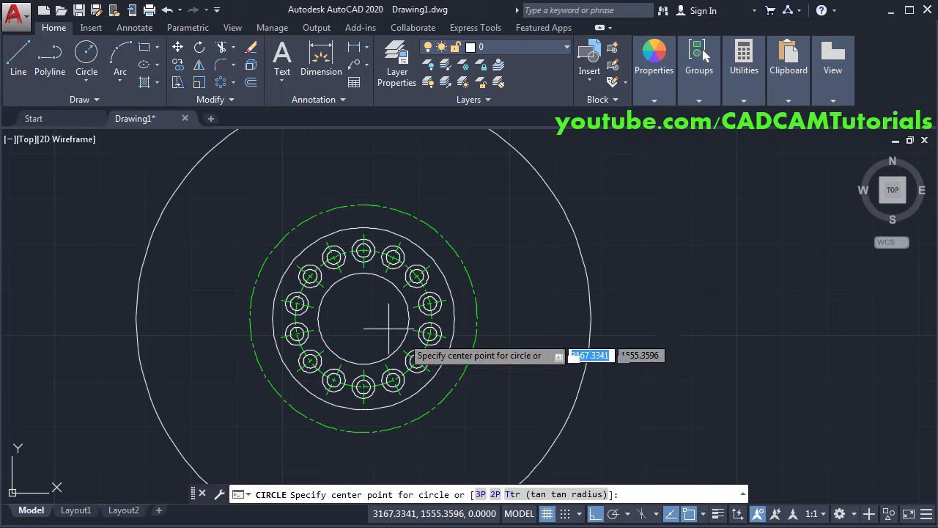
scroll(515, 329, "up", 2)
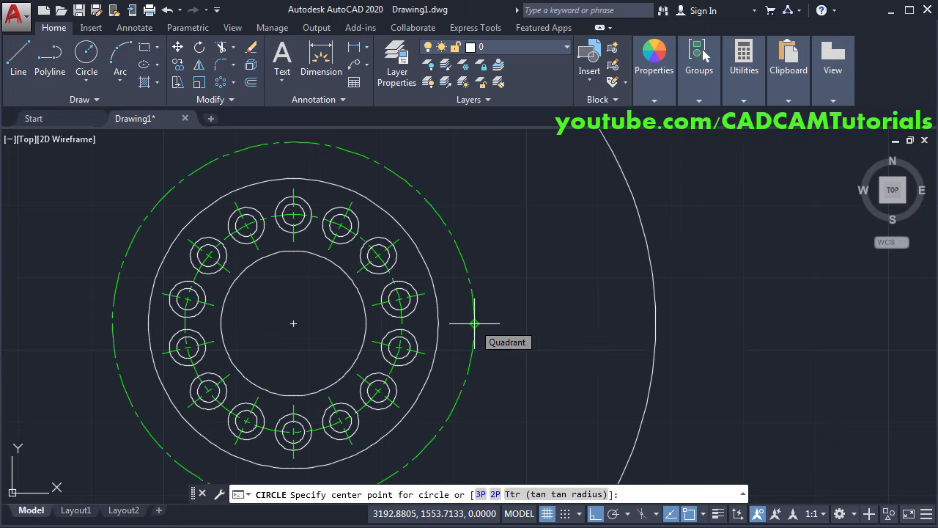
left_click(475, 323)
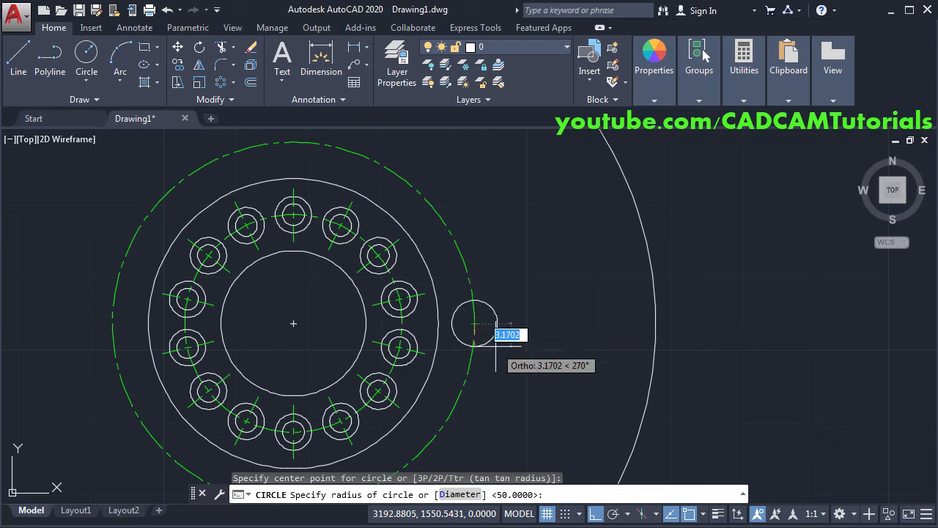
type("4")
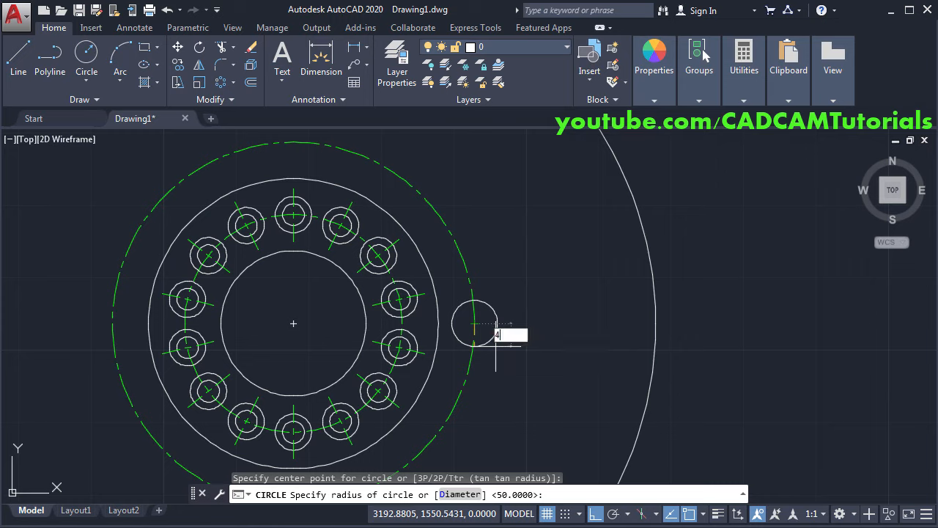
key("Return")
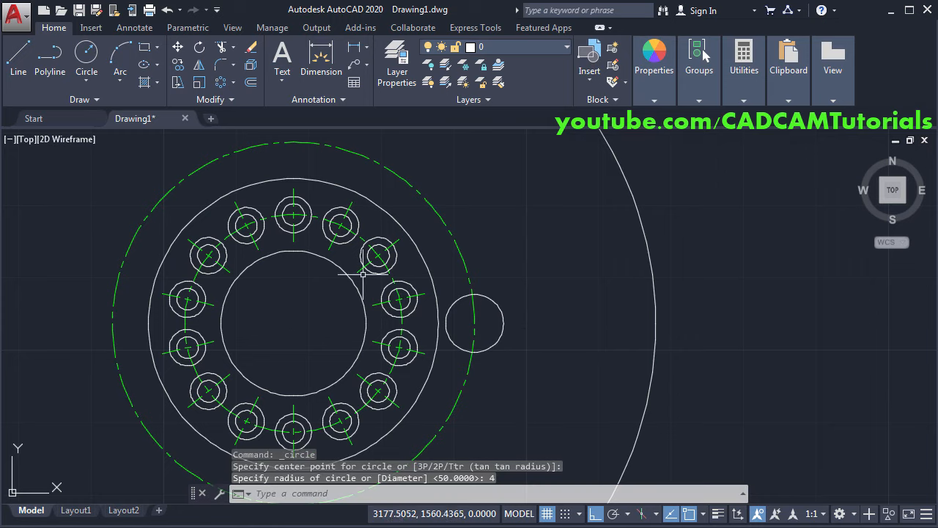
Draw two horizontal lines from the upper and lower quadrants of the 4 mm radius circle to just beyond the outer circle.
left_click(20, 74)
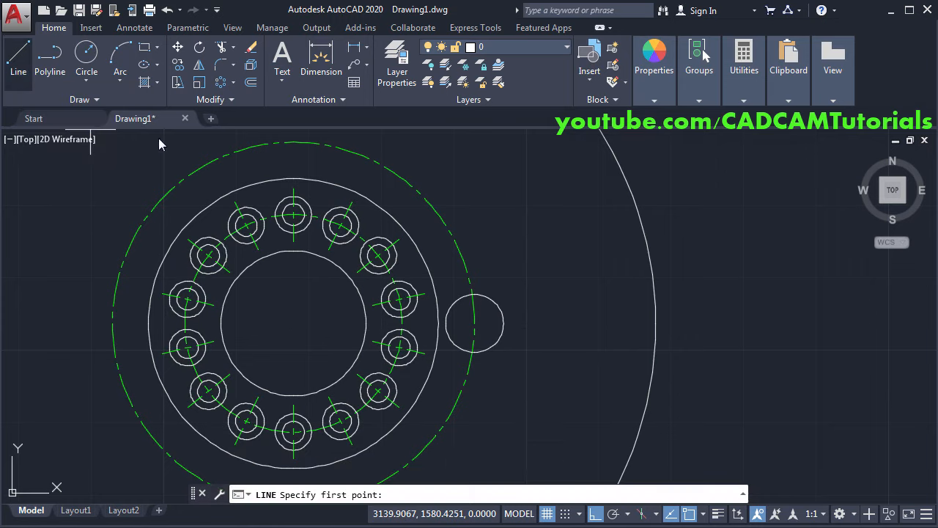
left_click(474, 297)
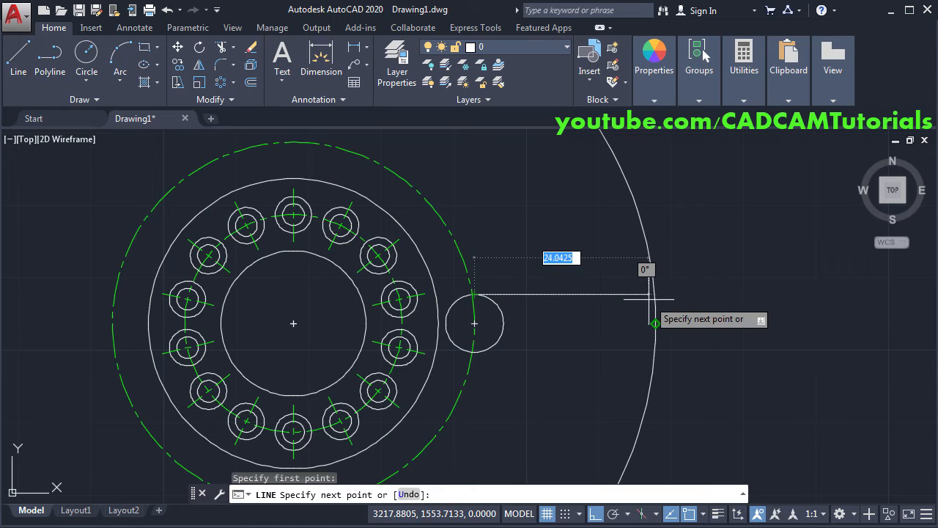
left_click(681, 295)
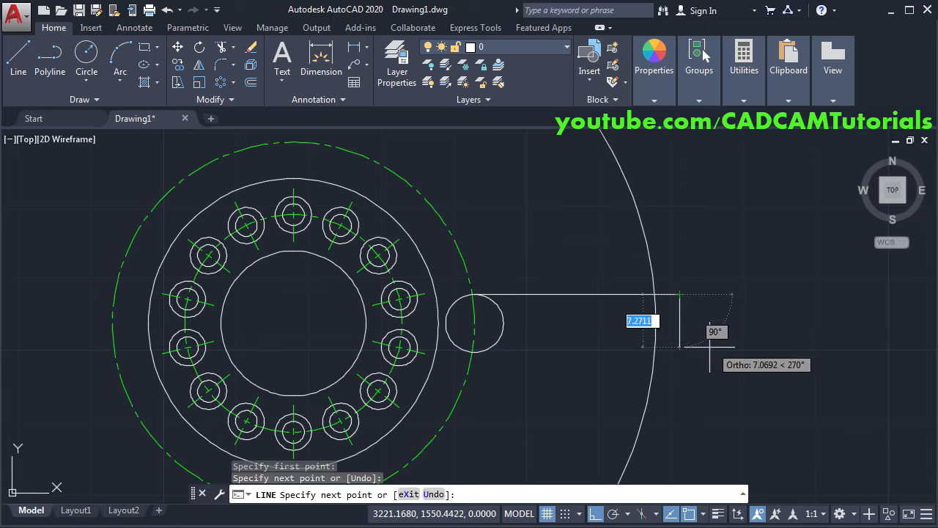
key("Return")
key("Return")
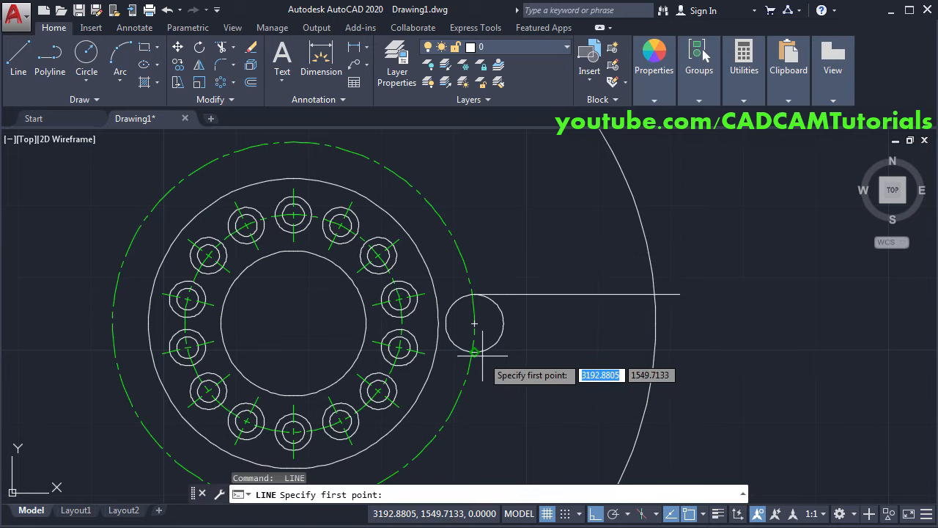
left_click(475, 353)
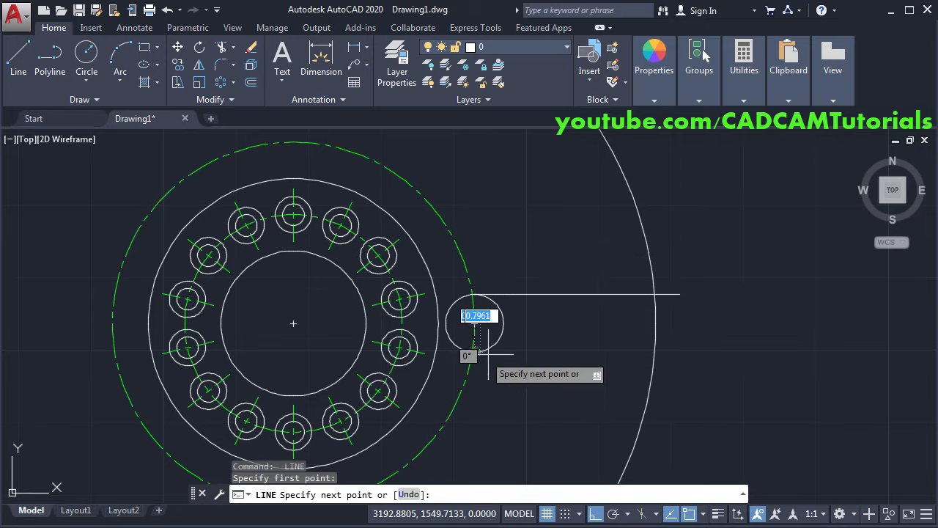
left_click(675, 363)
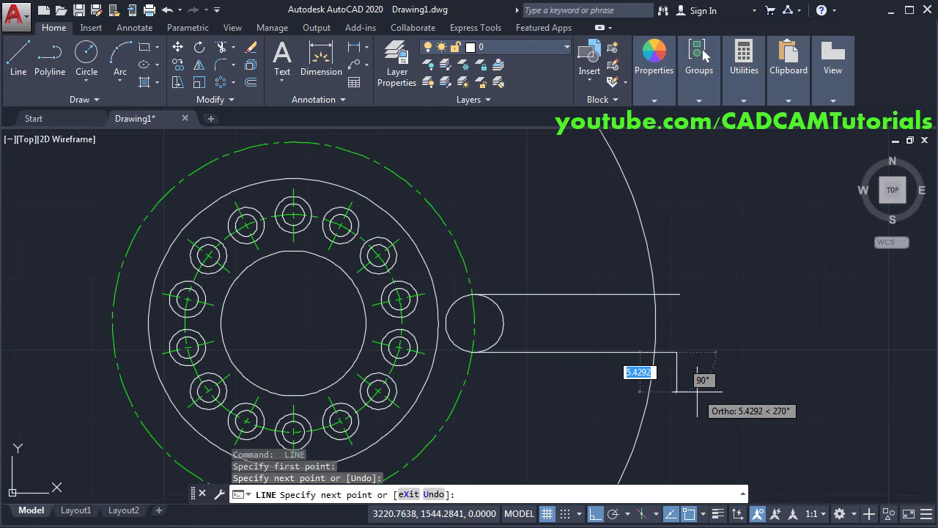
key("Return")
Trim the small circle's right half, the line ends beyond the outer circle and the outer arc between the lines to form an open slot.
middle_click_drag(539, 381, 570, 398)
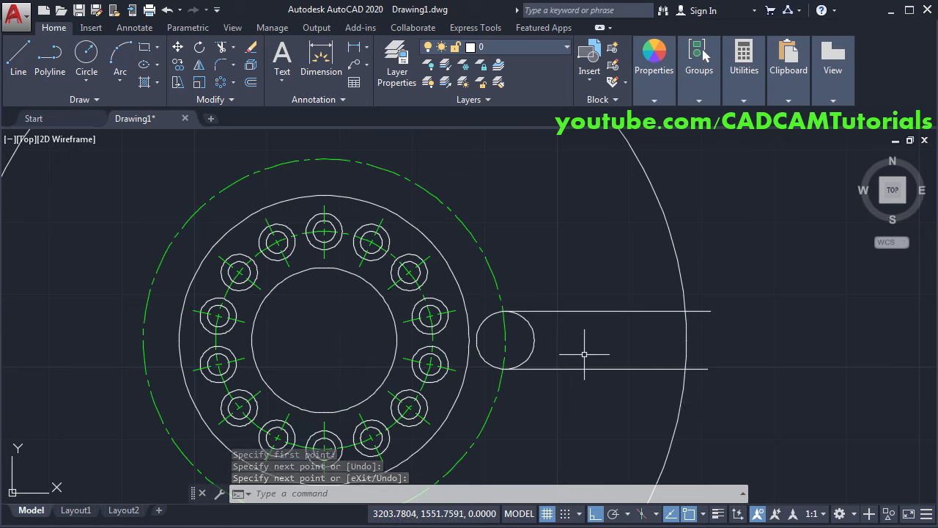
type("T")
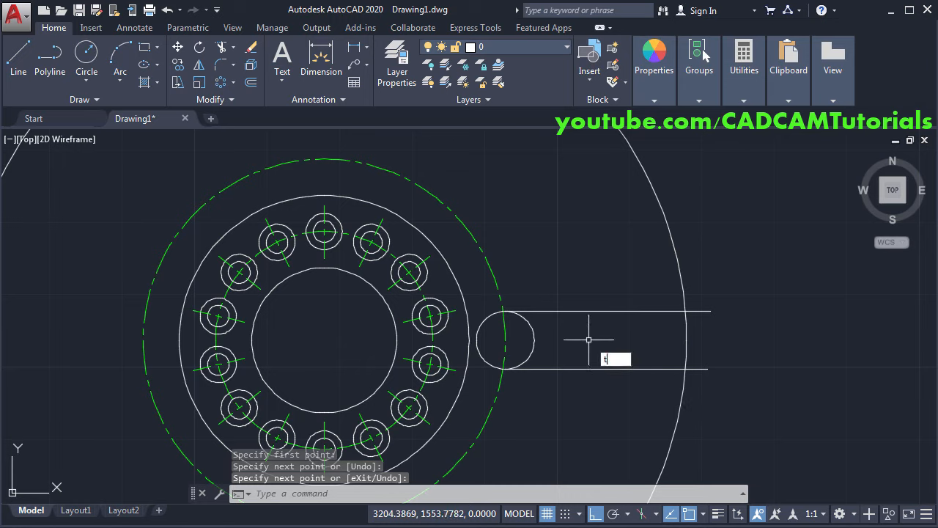
type("R")
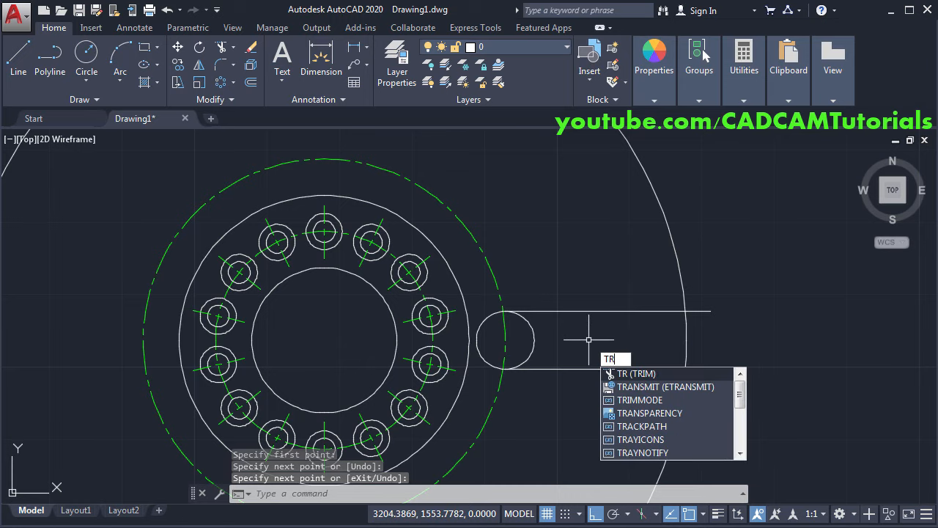
key("Return")
key("Return")
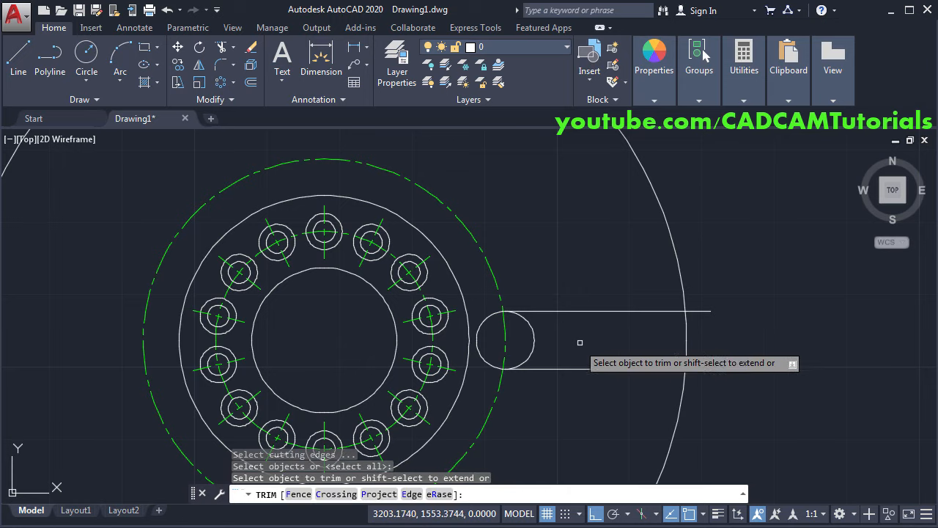
left_click(534, 336)
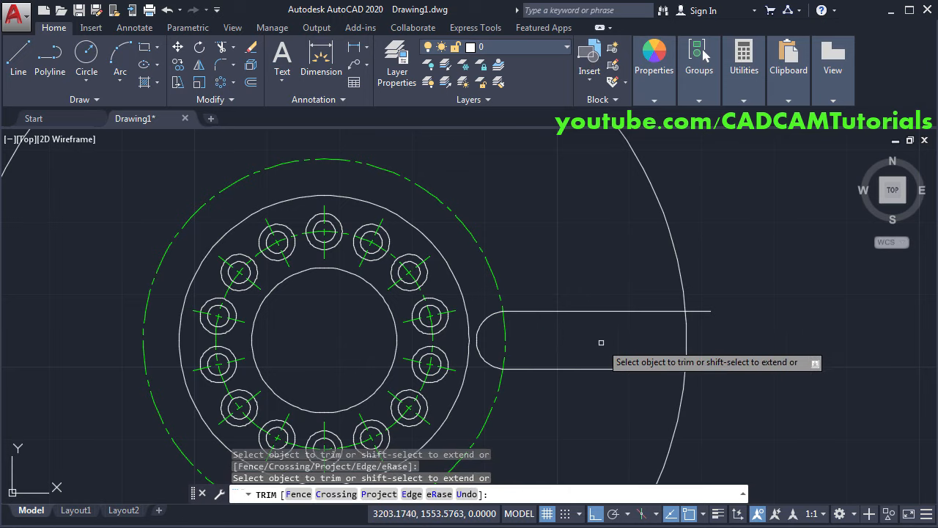
left_click(697, 311)
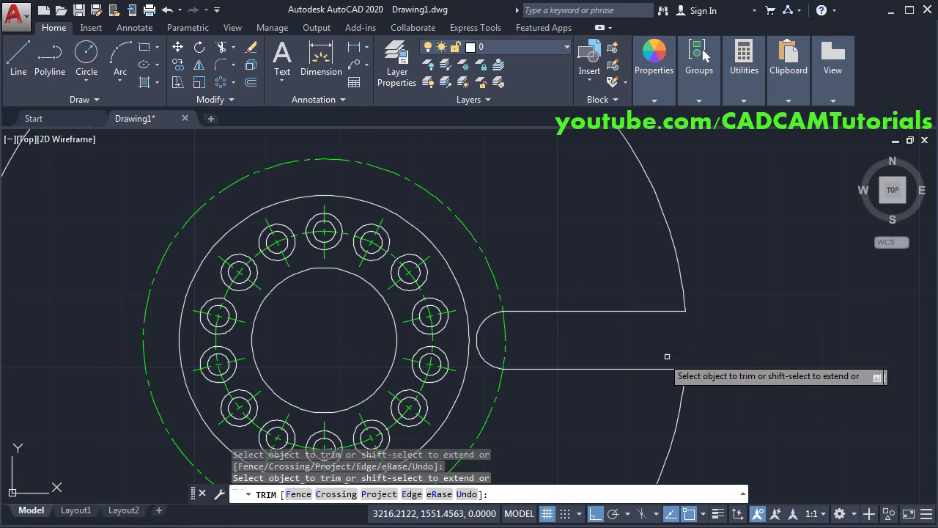
scroll(503, 318, "up", 5)
scroll(502, 318, "down", 8)
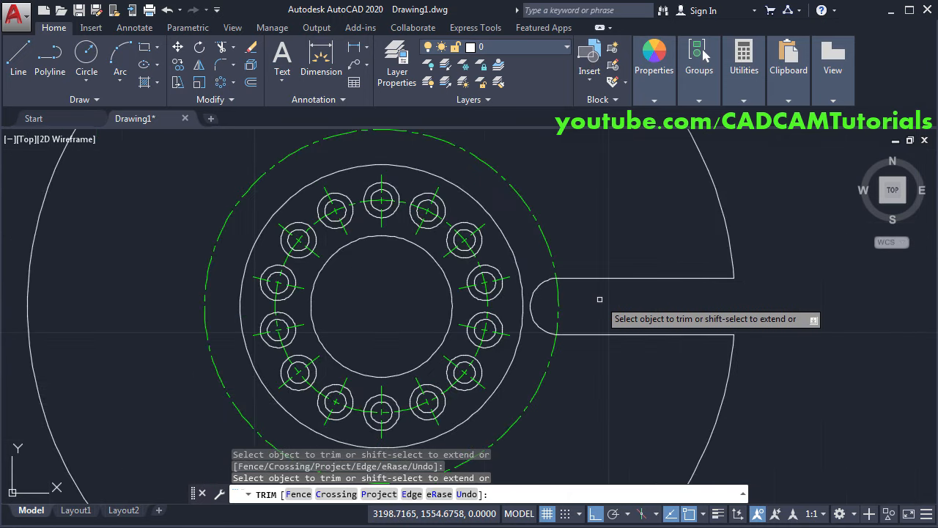
key("Return")
Check the centre lines in the PDF reference and make the Center layer current.
scroll(579, 311, "up", 2)
left_click(2, 339)
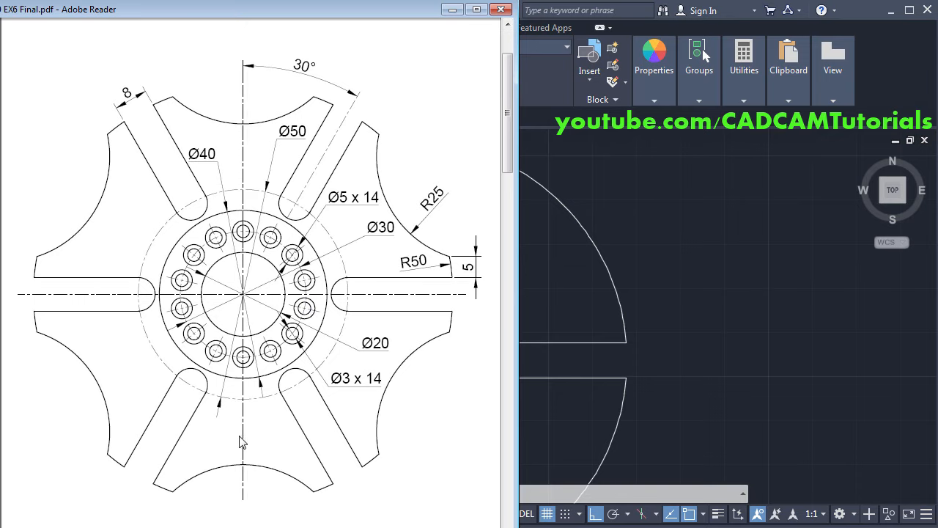
left_click(721, 302)
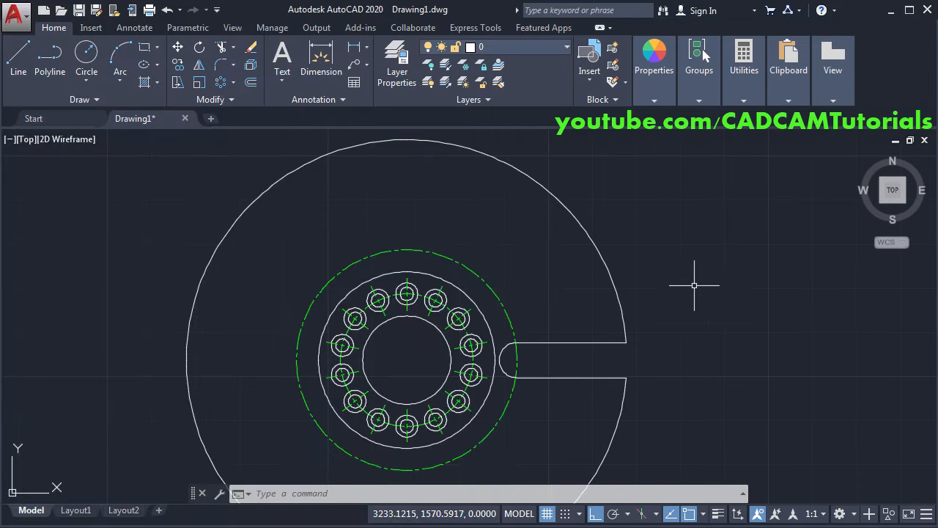
left_click(502, 45)
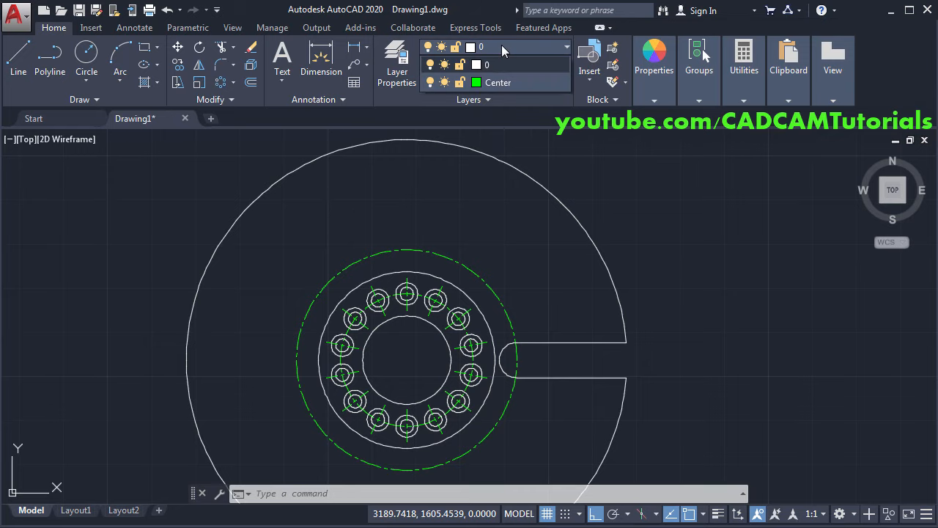
left_click(504, 82)
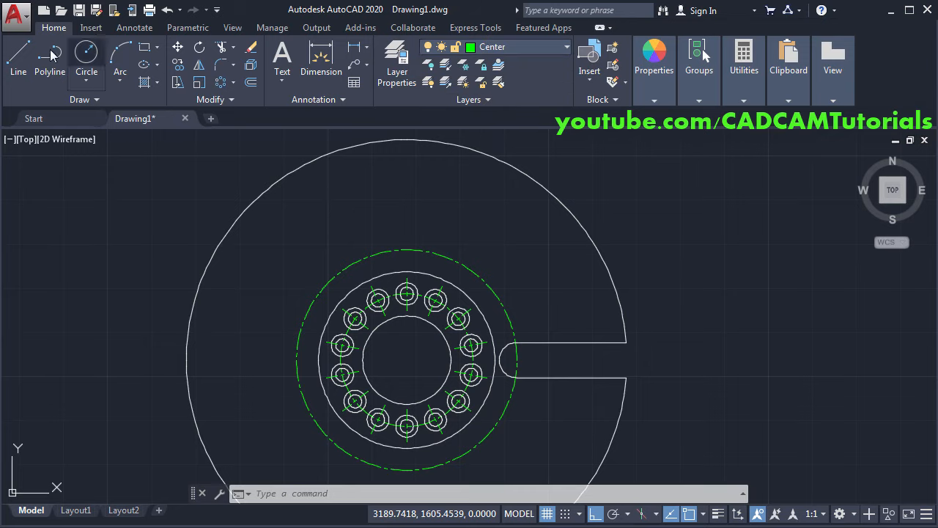
Draw a vertical centre line through the wheel's centre, extending slightly beyond the outer circle at both ends.
left_click(16, 73)
scroll(445, 209, "down", 2)
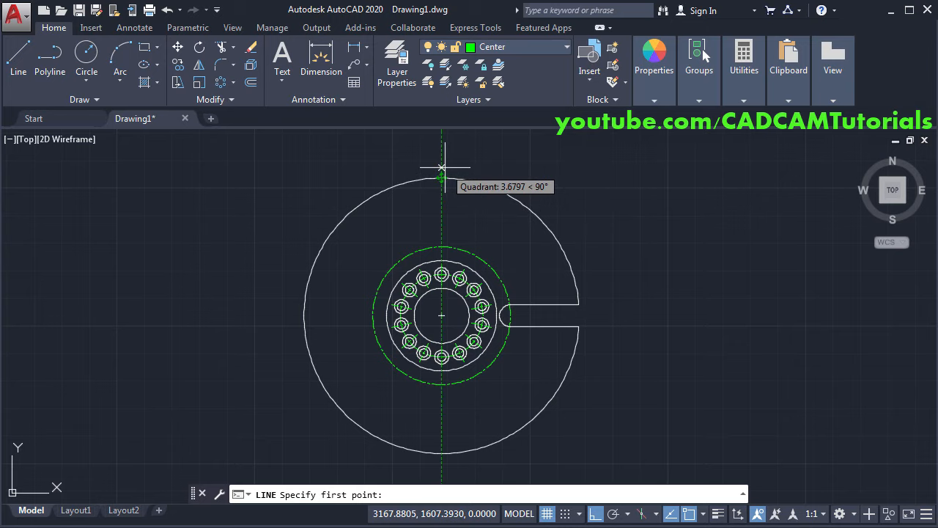
left_click(442, 167)
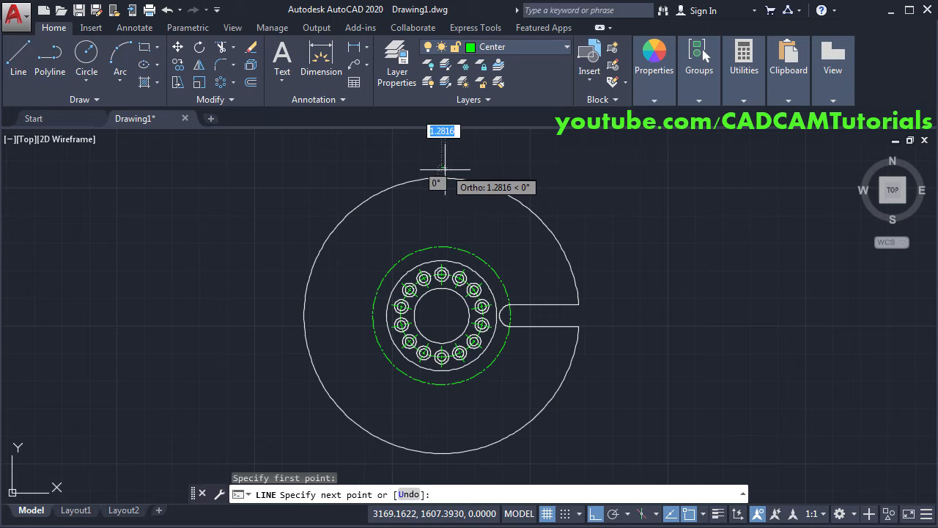
left_click(442, 462)
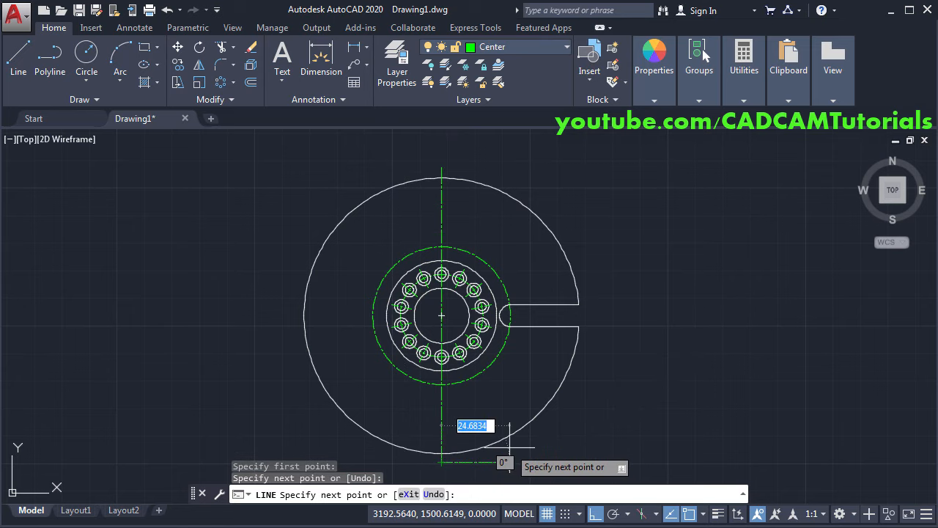
key("Return")
Draw a horizontal centre line through the wheel's centre and the slot, extending slightly beyond the outer circle on both sides.
key("Return")
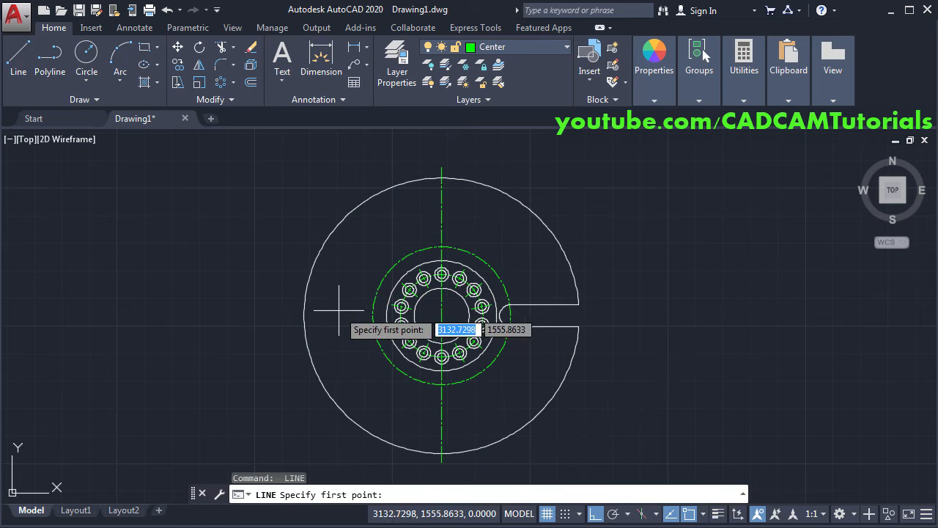
left_click(289, 316)
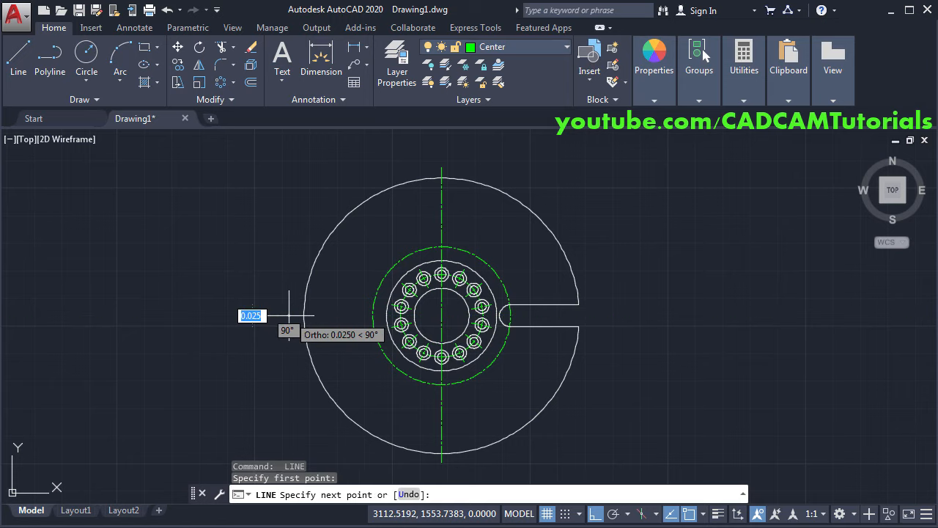
left_click(592, 316)
key("Return")
Rotate a copy of the horizontal slot's outline and its centre line by 60° about the wheel's centre.
scroll(625, 309, "up", 4)
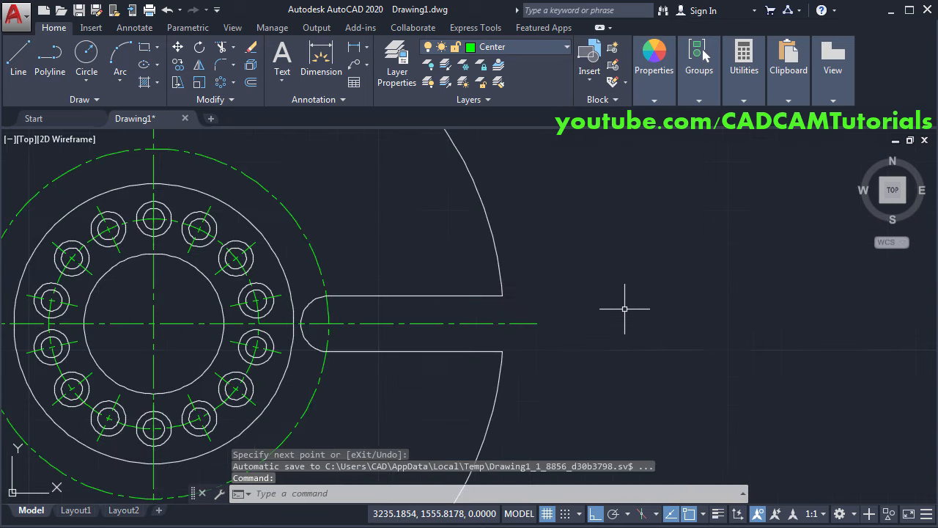
scroll(625, 308, "down", 4)
scroll(497, 396, "up", 2)
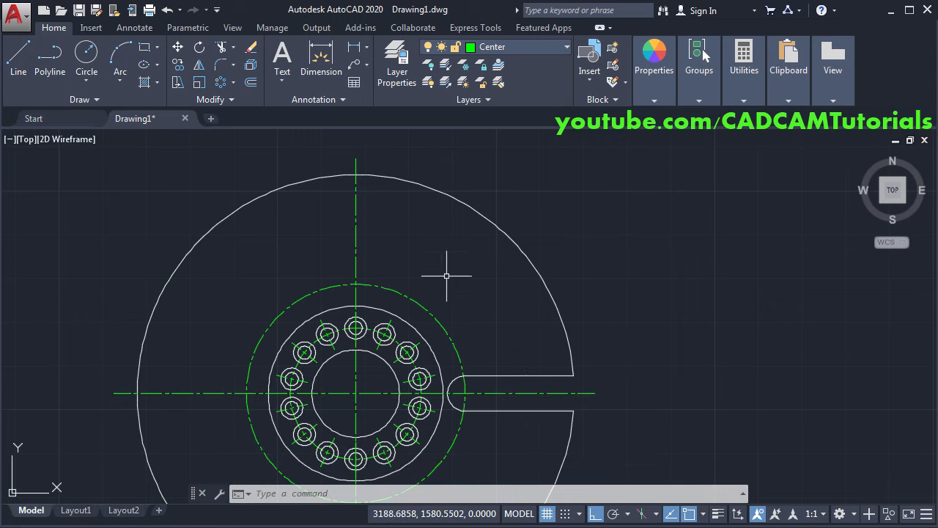
left_click(199, 49)
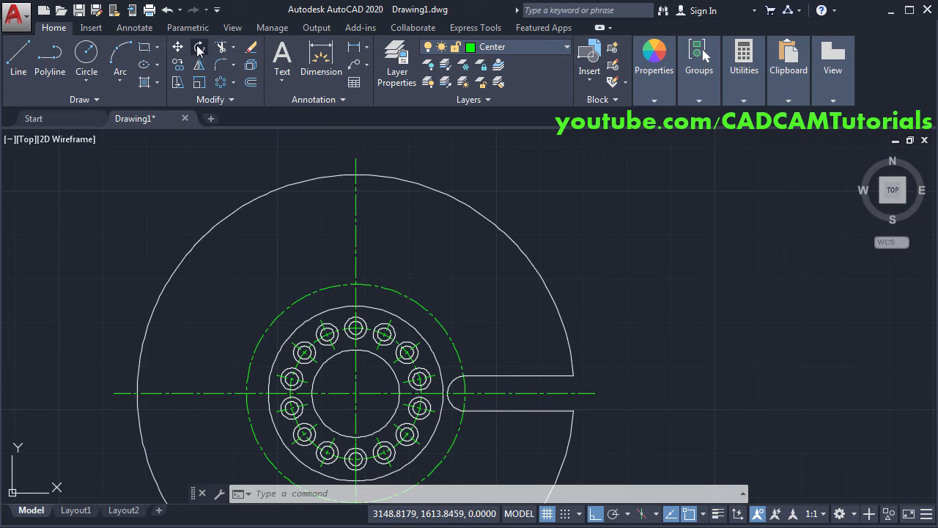
scroll(493, 440, "up", 2)
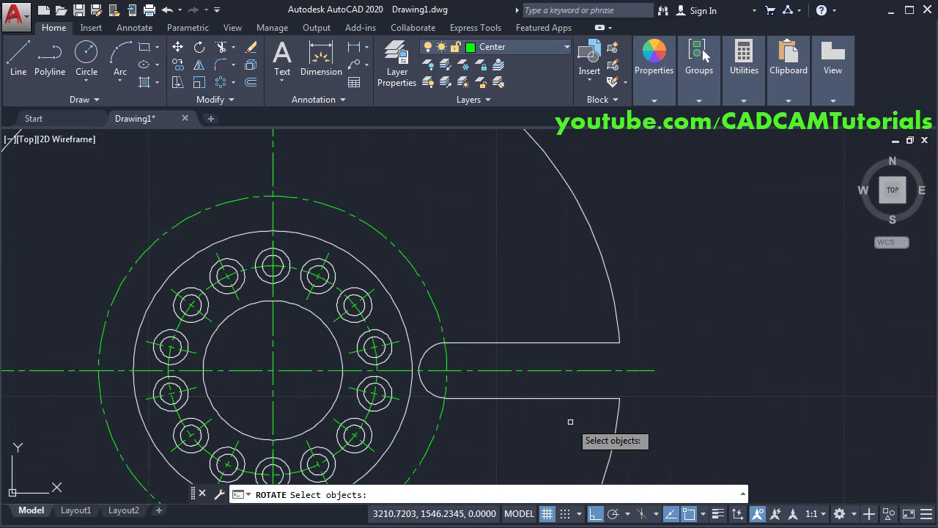
left_click(617, 419)
left_click(448, 334)
left_click(433, 349)
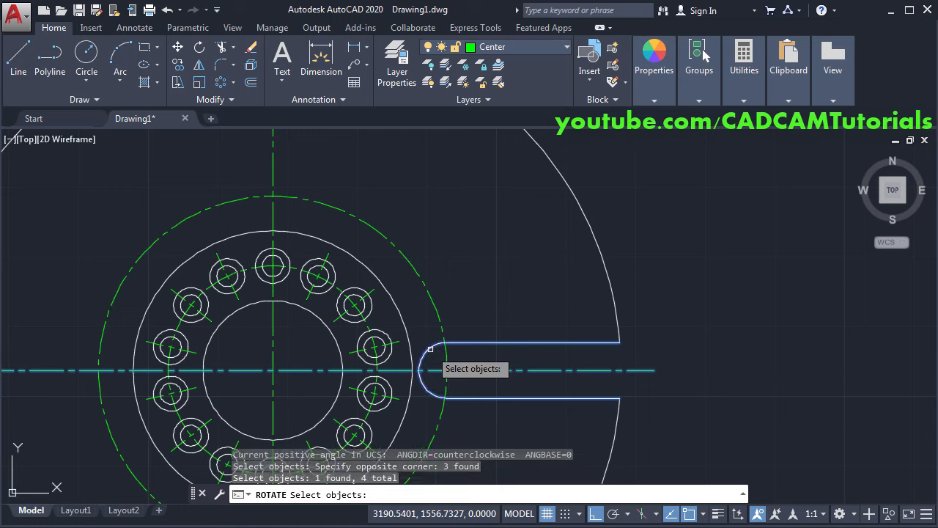
key("Return")
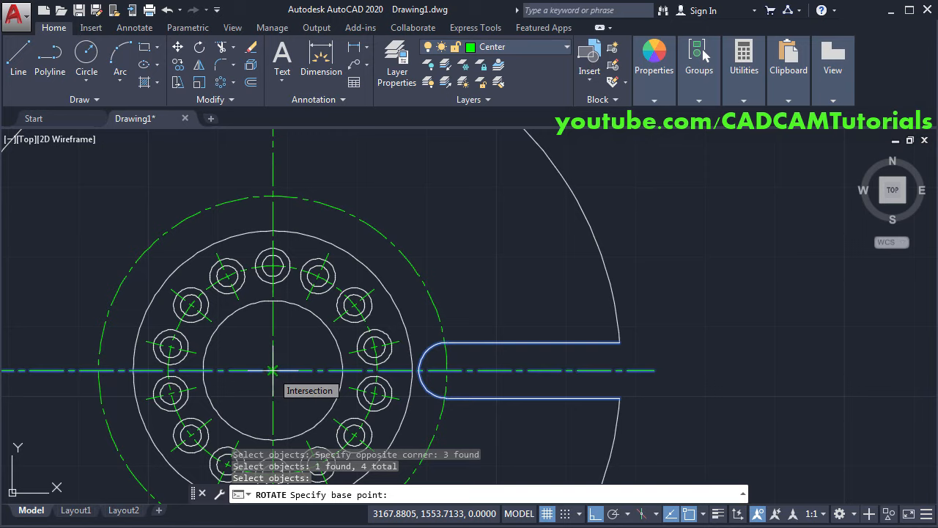
left_click(272, 370)
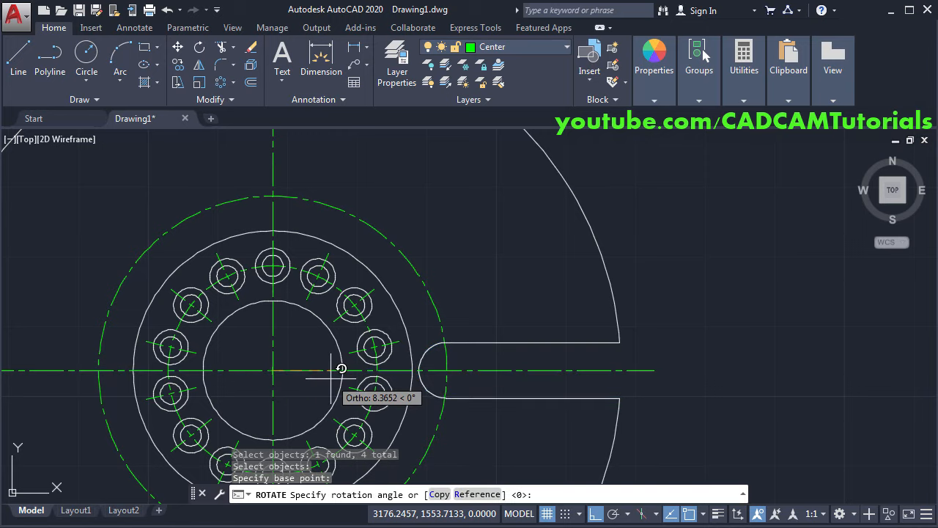
left_click(439, 495)
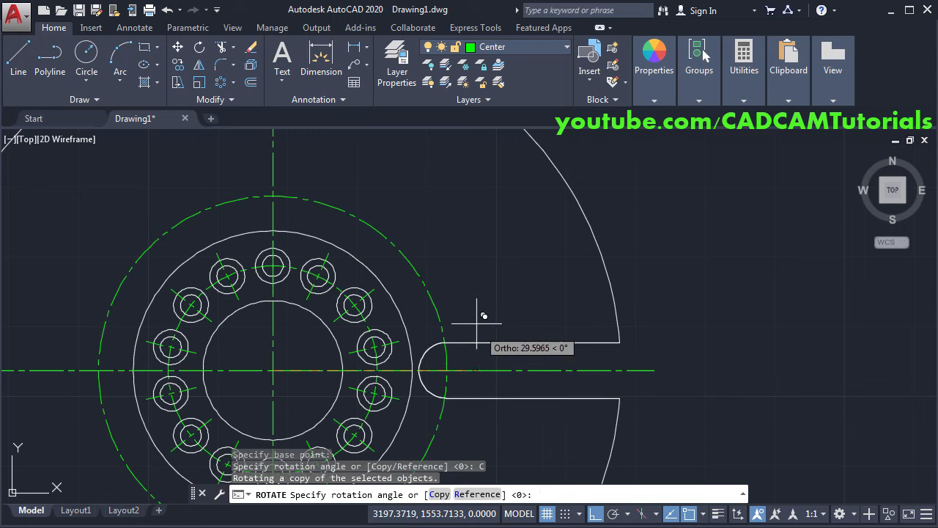
scroll(433, 228, "down", 3)
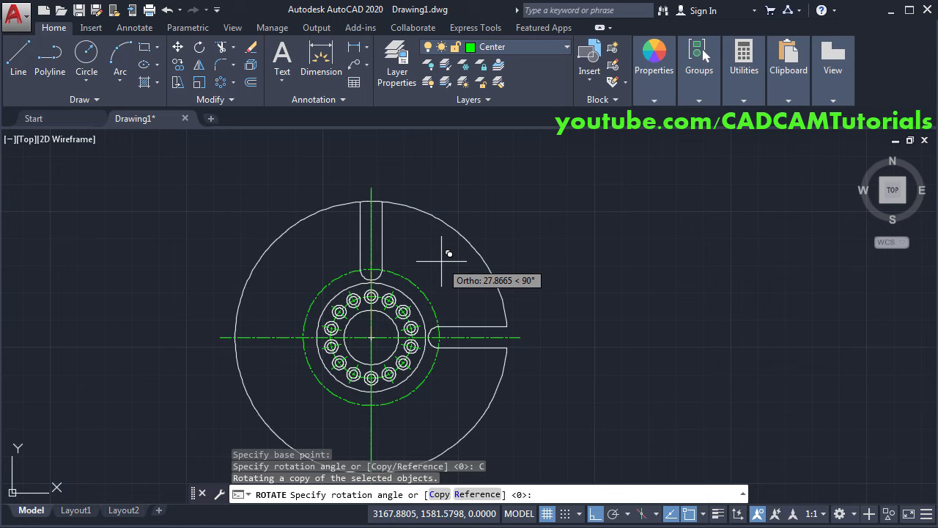
type("60")
key("Return")
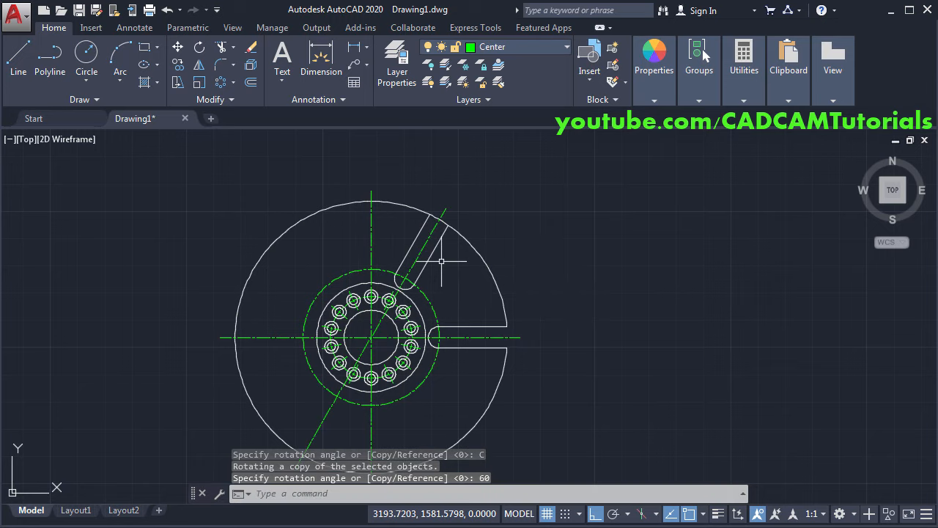
Trim the outer arc across the angled slot's mouth and the half of each slot's rounded end lying outside the 60° sector.
scroll(448, 299, "up", 2)
mouse_move(493, 251)
middle_mouse_down()
mouse_move(496, 272)
mouse_move(530, 274)
middle_mouse_up()
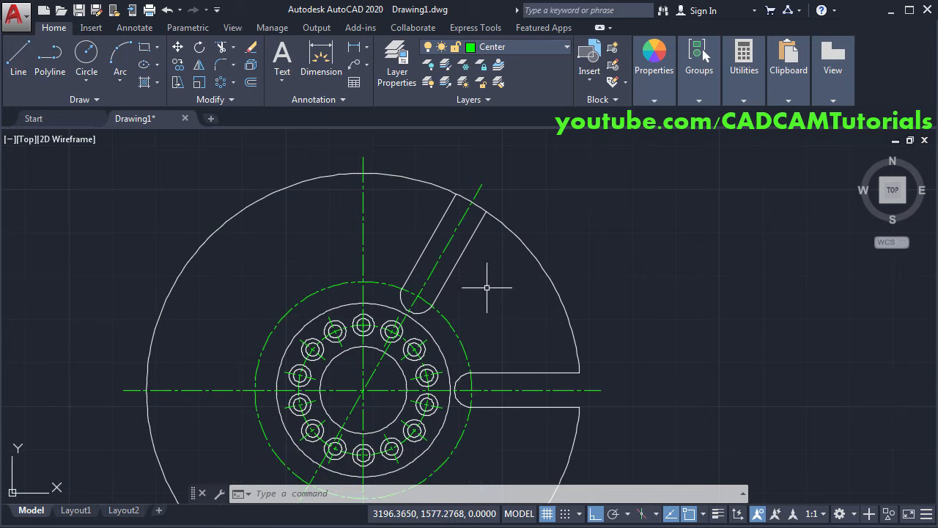
type("TR")
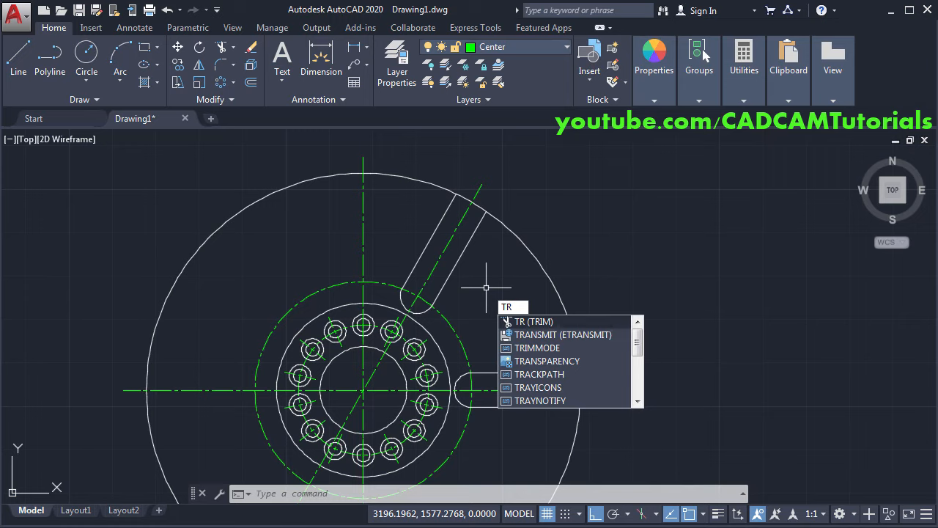
key("Return")
key("Return")
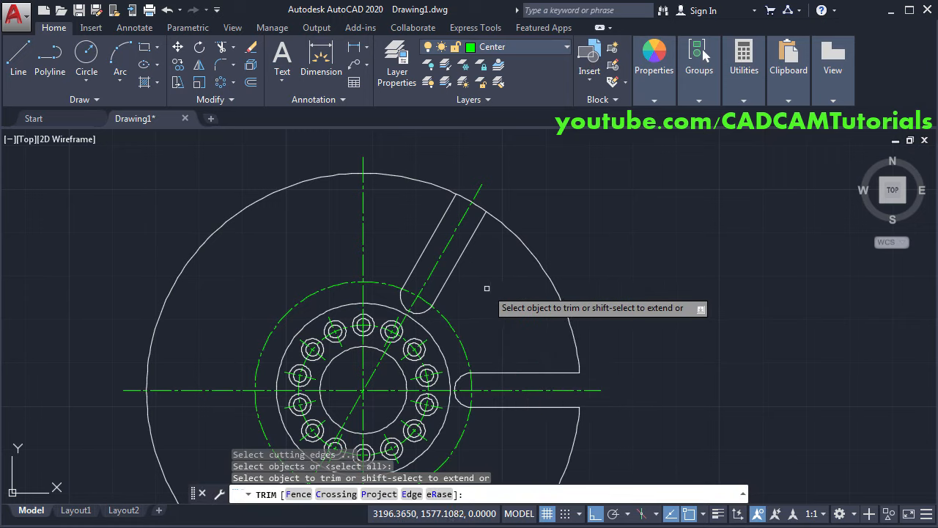
left_click(482, 209)
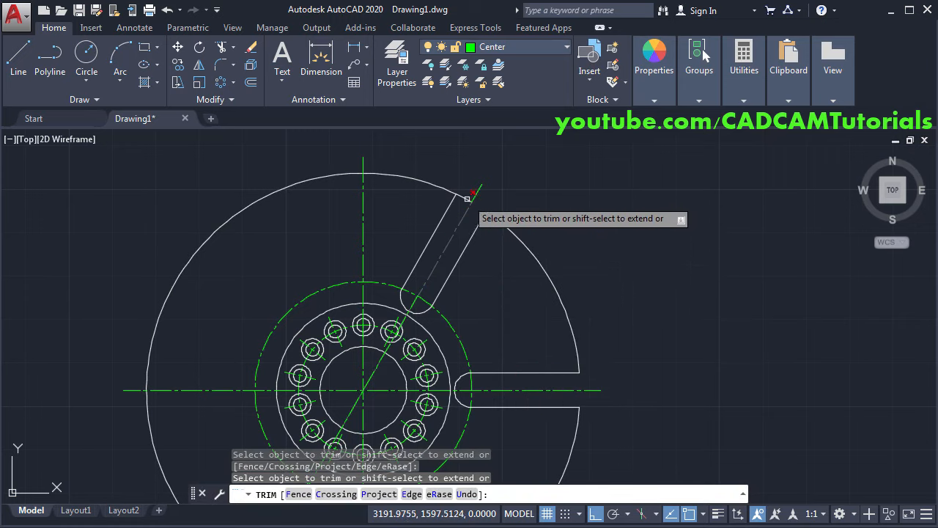
left_click(399, 304)
left_click(479, 407)
left_click(465, 405)
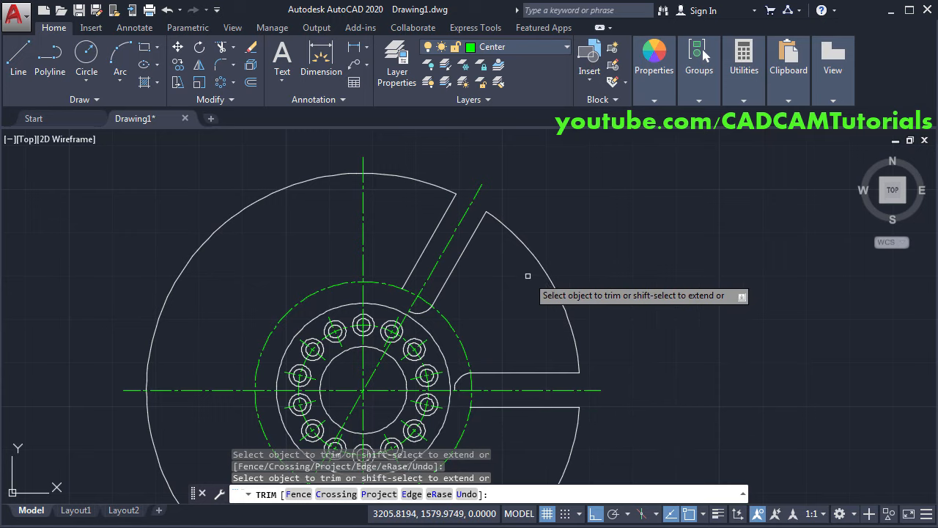
key("Return")
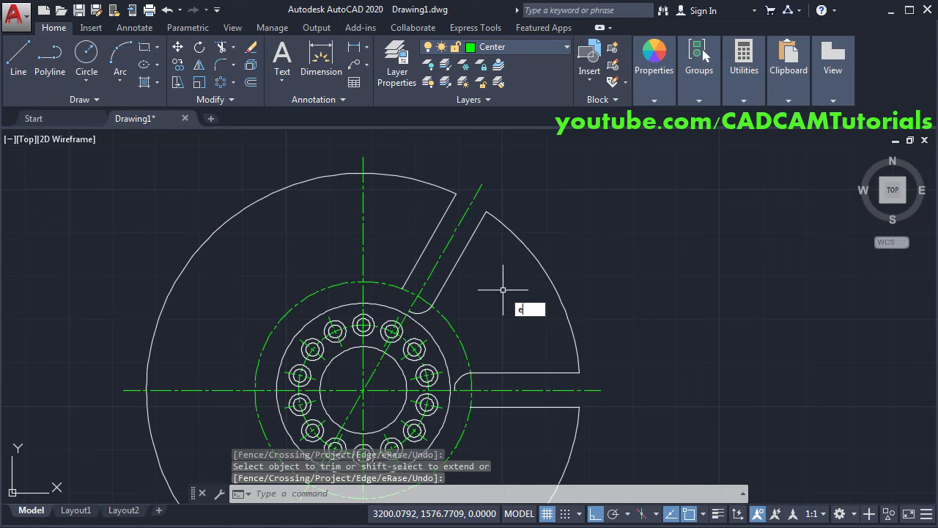
Erase the remaining large outer arc, the angled slot's far side line and the horizontal slot's lower line, leaving one 60° sector.
type("e")
key("Return")
left_click(461, 203)
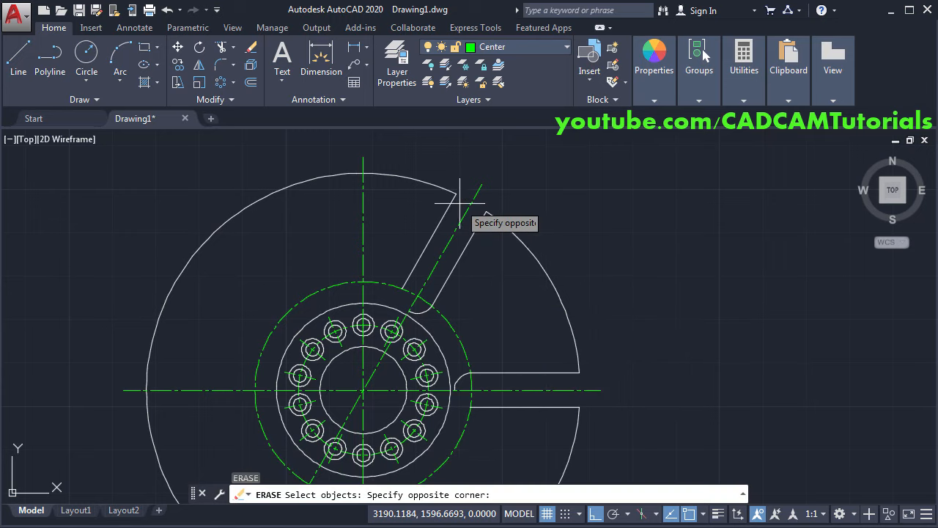
left_click(435, 184)
scroll(518, 157, "down", 2)
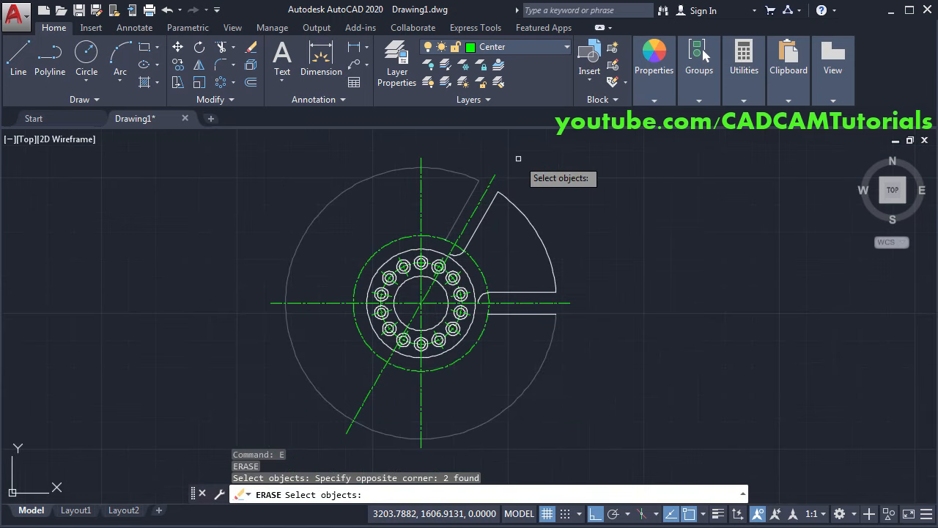
left_click(528, 314)
key("Return")
middle_click_drag(475, 371, 508, 338)
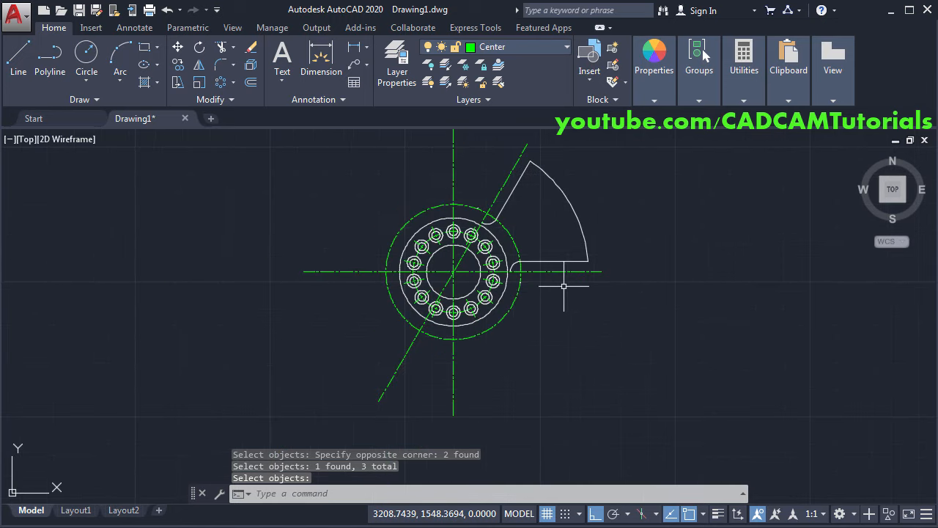
middle_click_drag(563, 278, 588, 352)
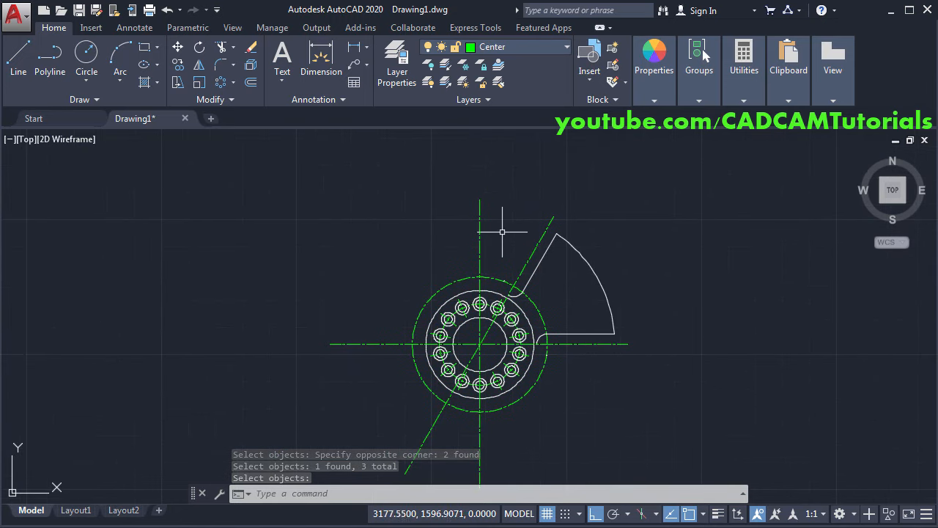
Check the slot layout in the PDF reference and polar-array the five sector edges about the wheel's centre as 6 items over 360°.
key("alt+Tab")
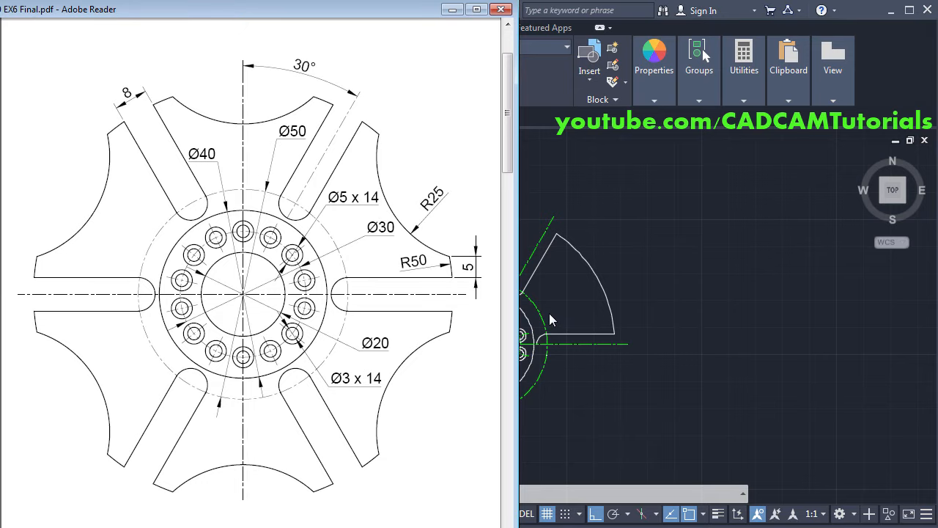
key("alt+Tab")
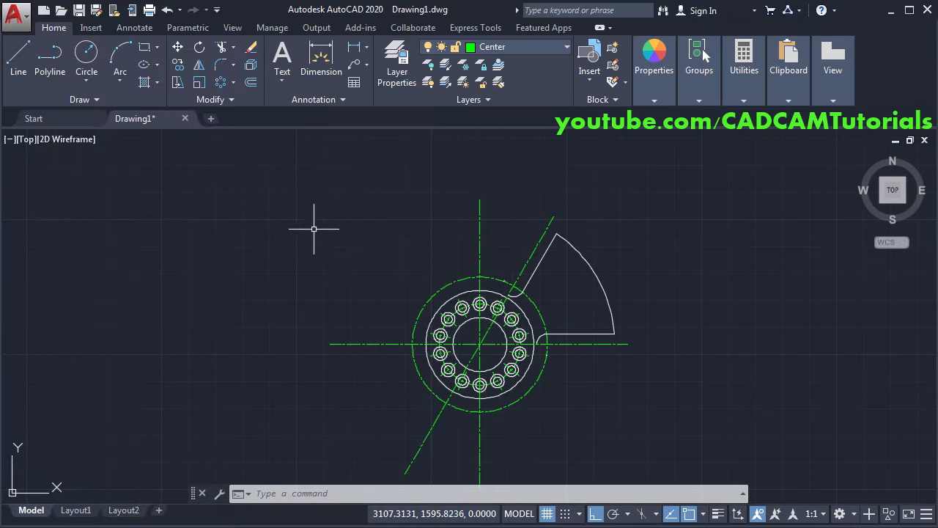
left_click(221, 83)
scroll(627, 298, "up", 2)
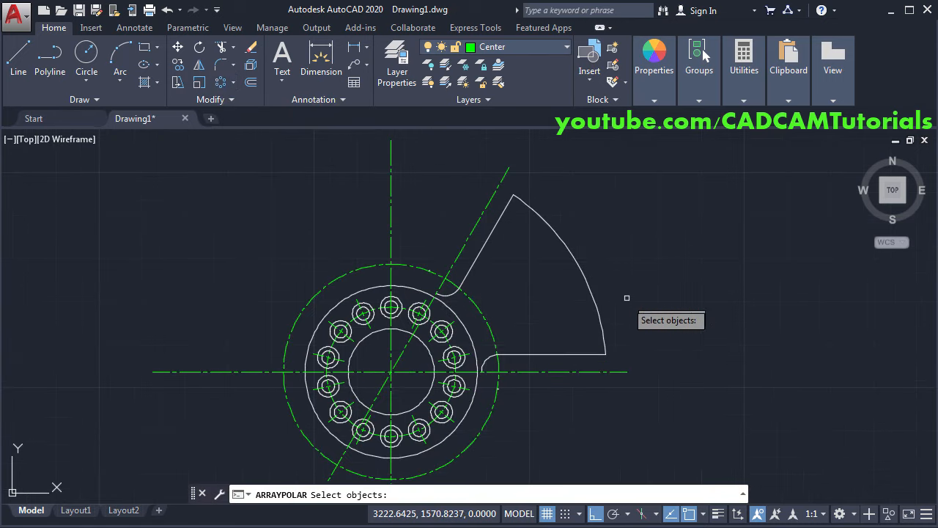
left_click(627, 298)
left_click(597, 359)
left_click(467, 271)
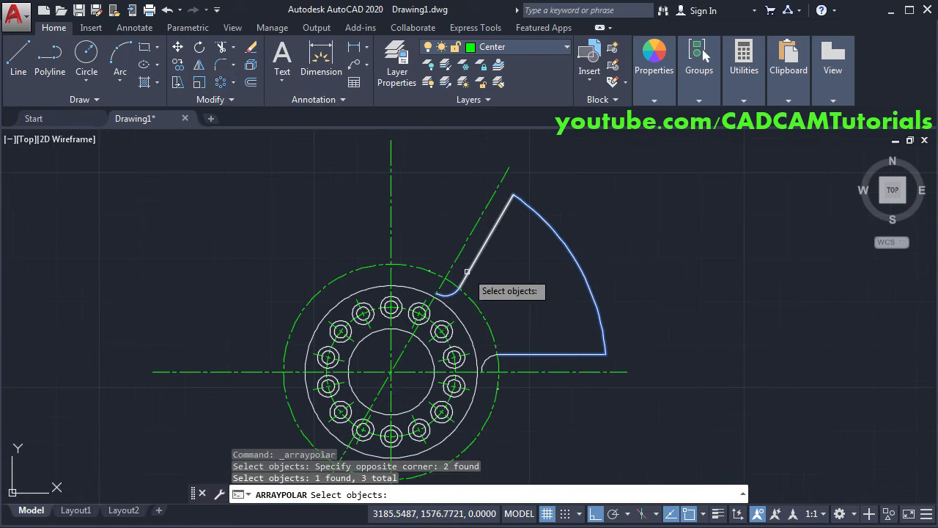
left_click(449, 292)
left_click(486, 362)
scroll(543, 304, "down", 2)
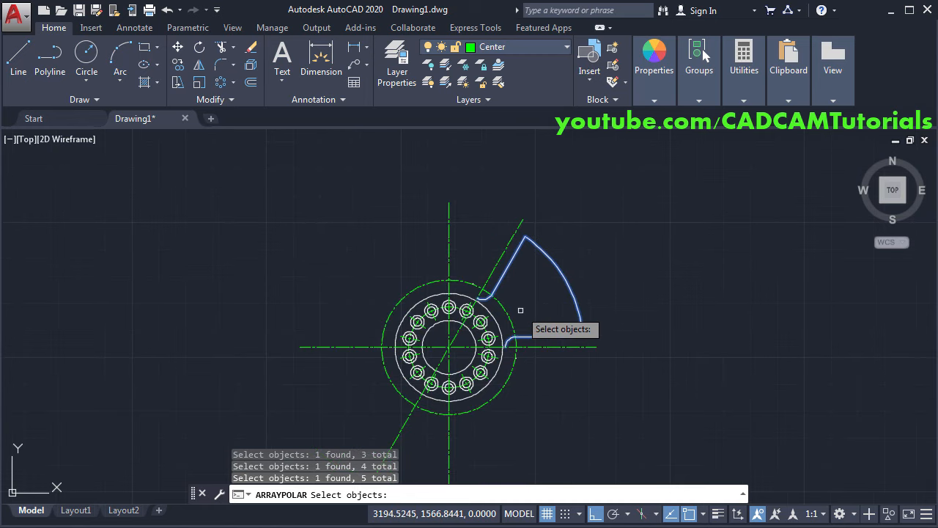
key("Return")
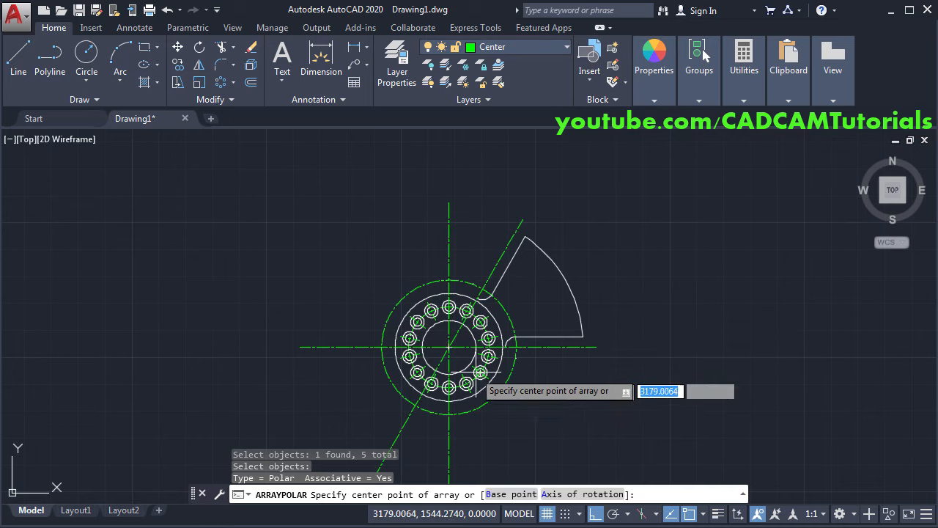
scroll(451, 355, "up", 4)
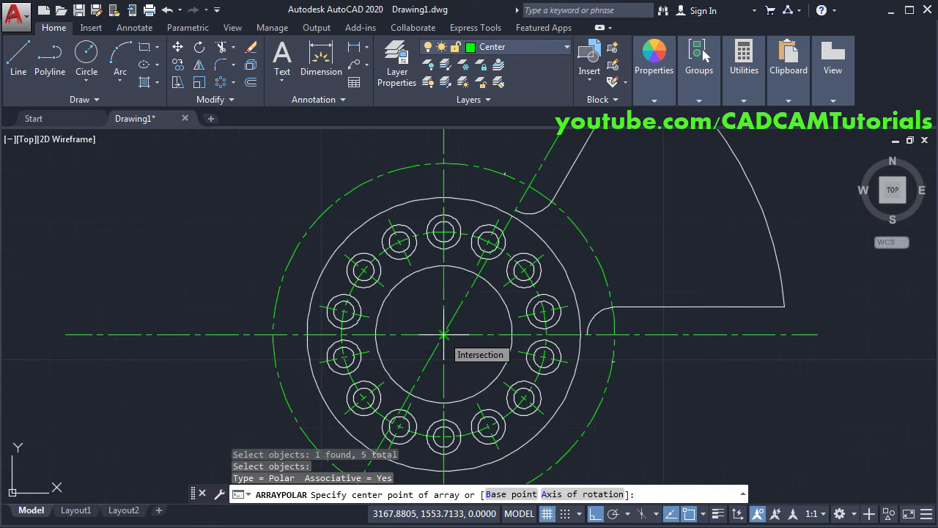
left_click(443, 334)
scroll(513, 315, "down", 4)
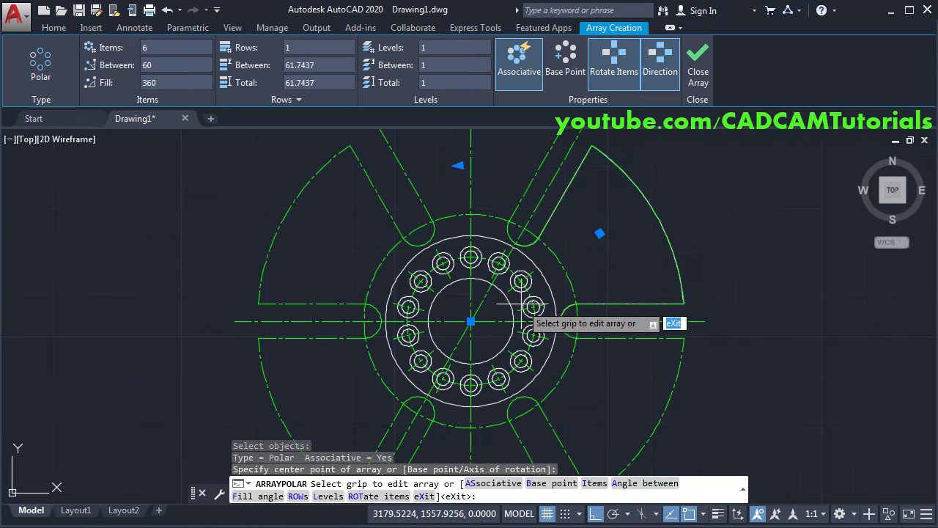
middle_click_drag(548, 339, 582, 349)
scroll(551, 357, "up", 2)
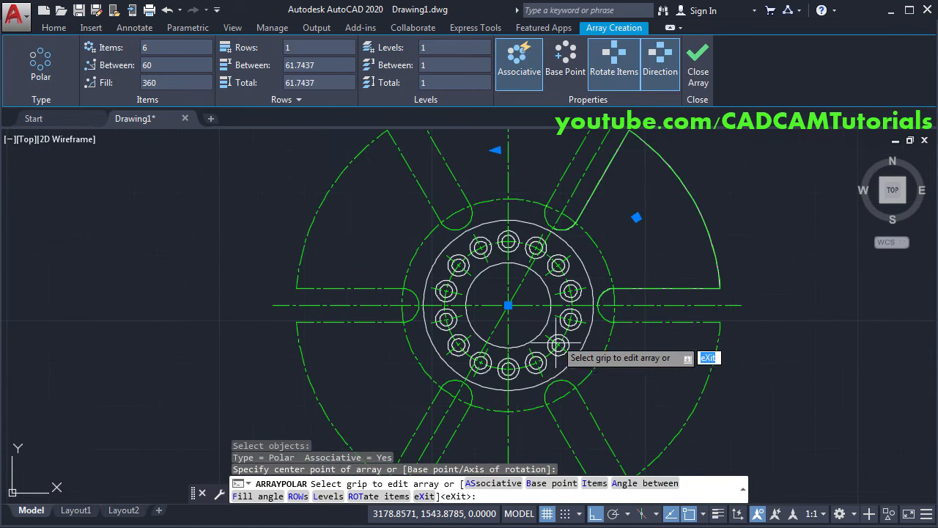
middle_click_drag(519, 285, 525, 342)
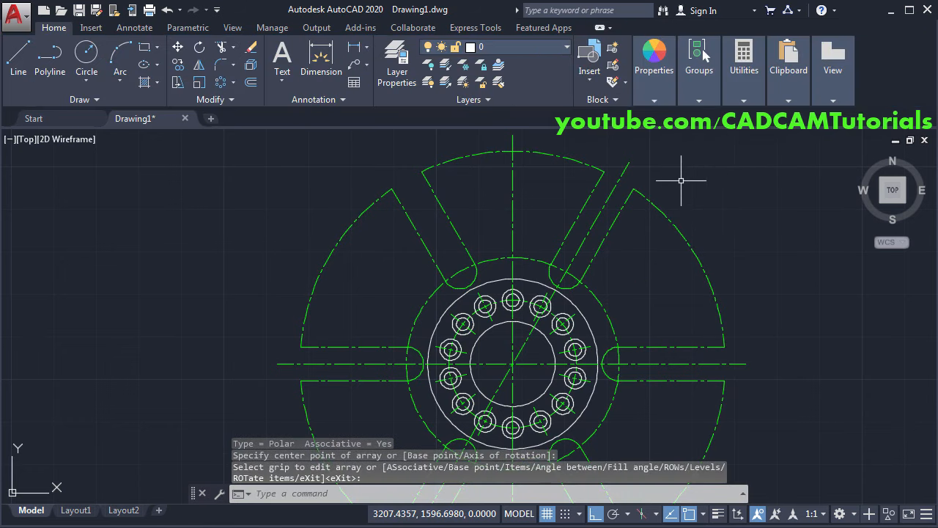
Move the arrayed slotted outline from the Center layer to layer 0.
left_click(571, 159)
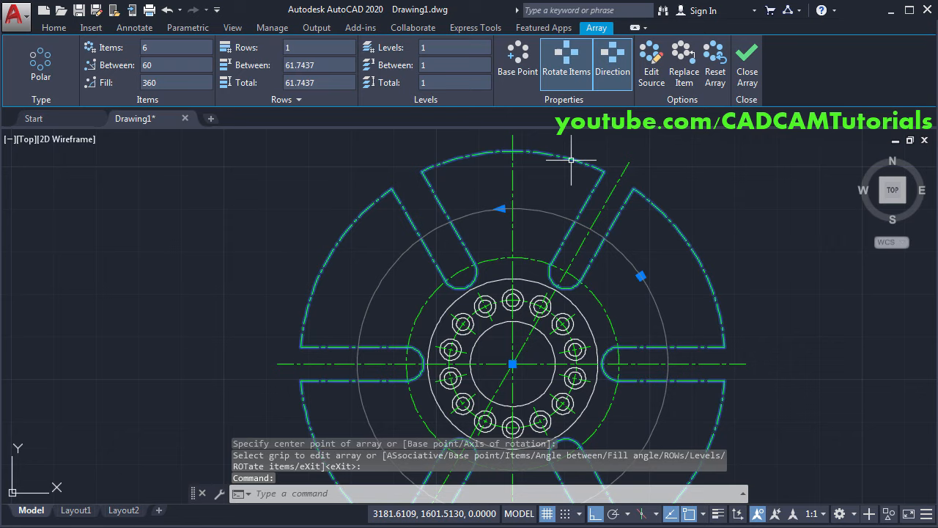
left_click(53, 30)
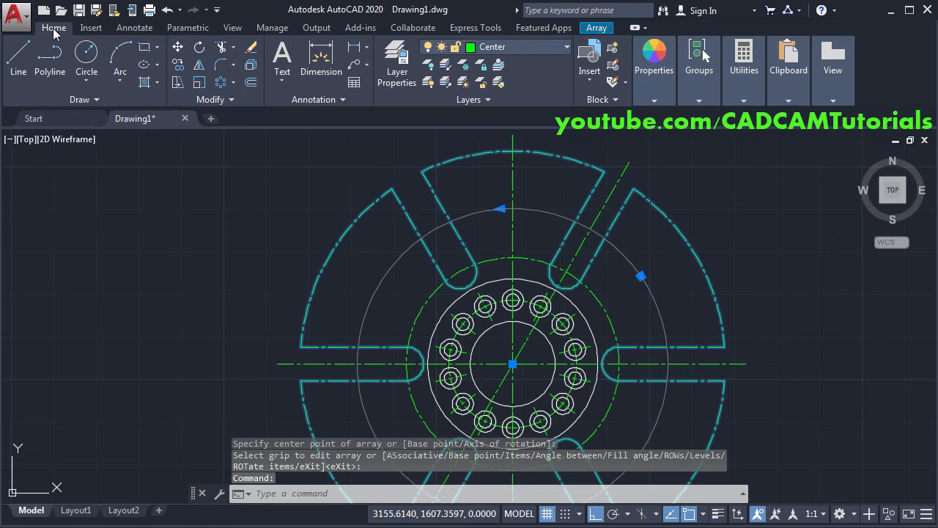
left_click(520, 46)
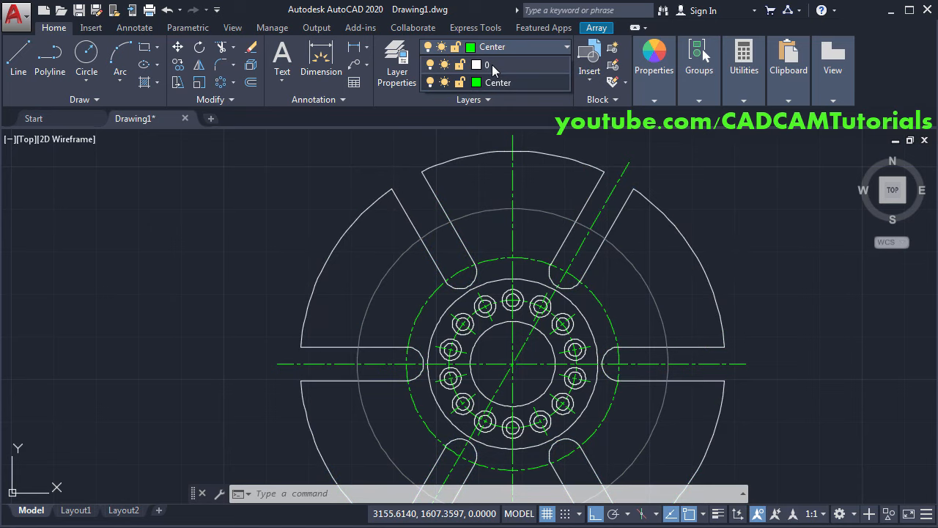
left_click(492, 64)
key("Escape")
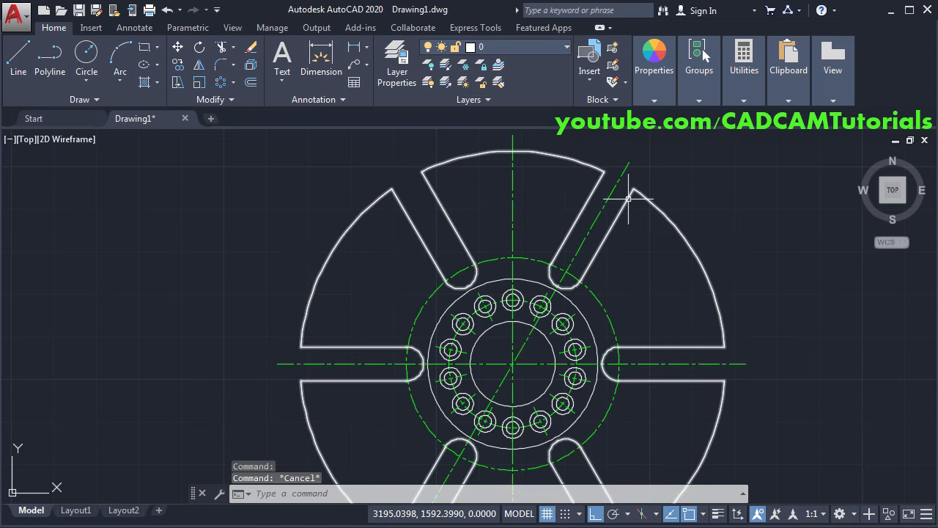
scroll(620, 199, "down", 2)
scroll(491, 258, "up", 2)
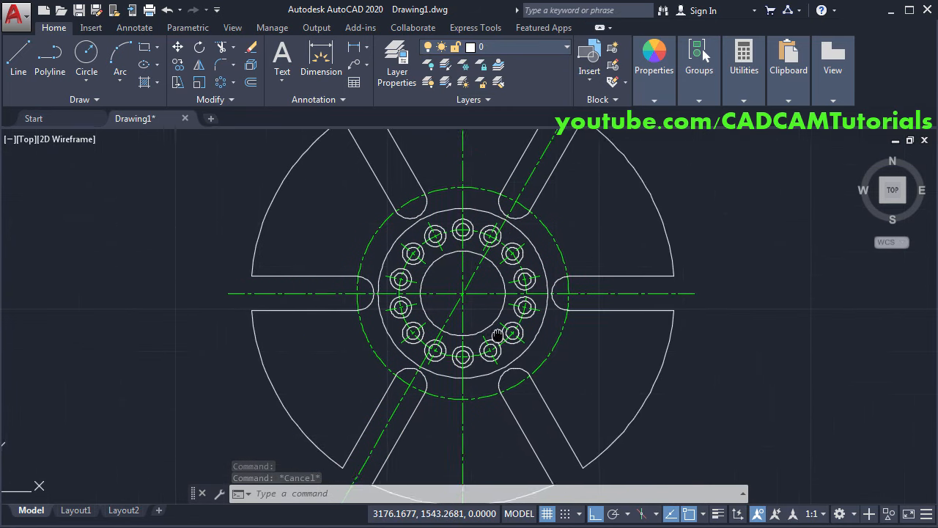
Trim the angled centre line between the upper-right slot's rounded end and the Ø40 circle.
scroll(491, 258, "down", 2)
scroll(503, 272, "up", 3)
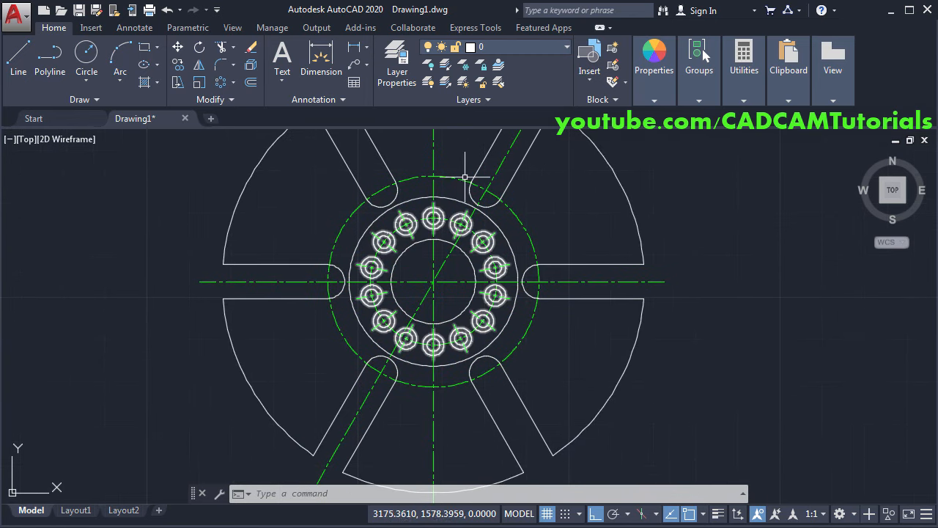
scroll(480, 195, "up", 2)
scroll(477, 195, "up", 4)
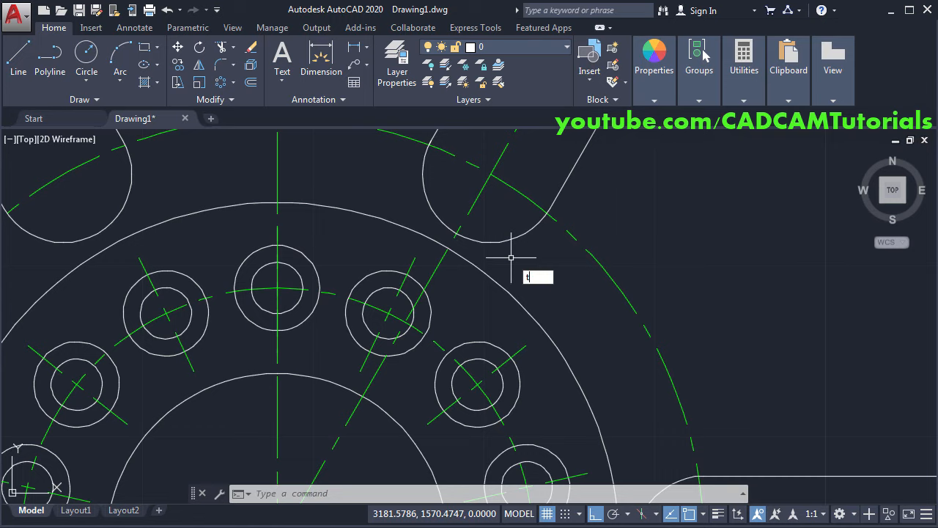
key("Return")
key("Return")
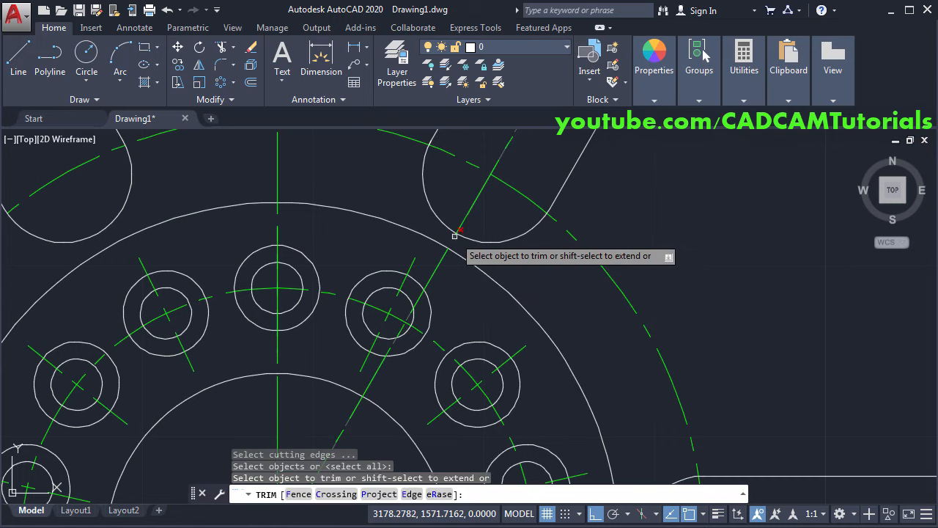
left_click(454, 236)
scroll(511, 270, "down", 3)
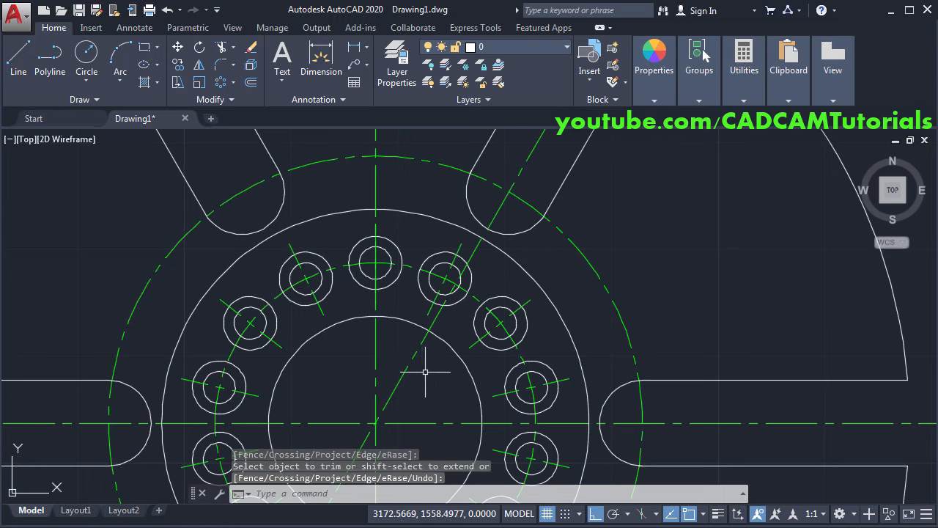
Erase the remaining part of the angled centre line that crosses the Ø40 circle and the hub.
key("Return")
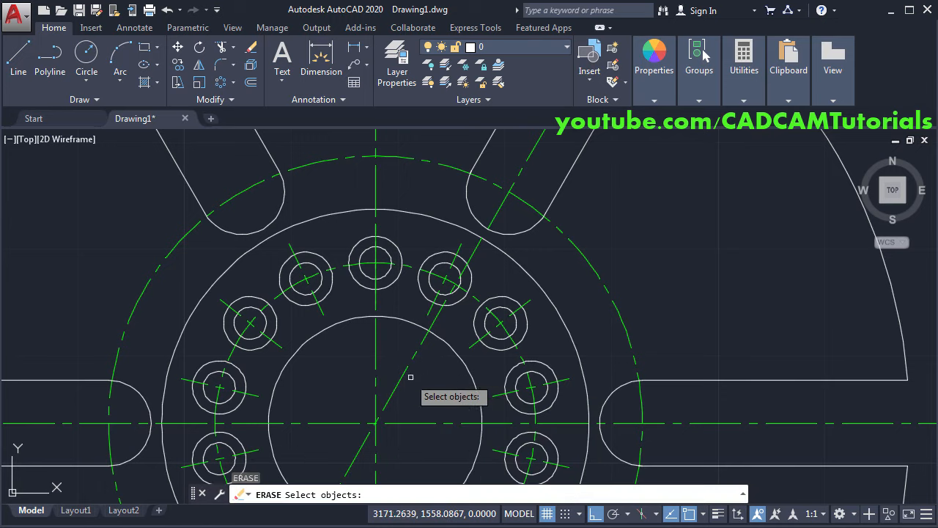
left_click(402, 377)
scroll(484, 215, "down", 5)
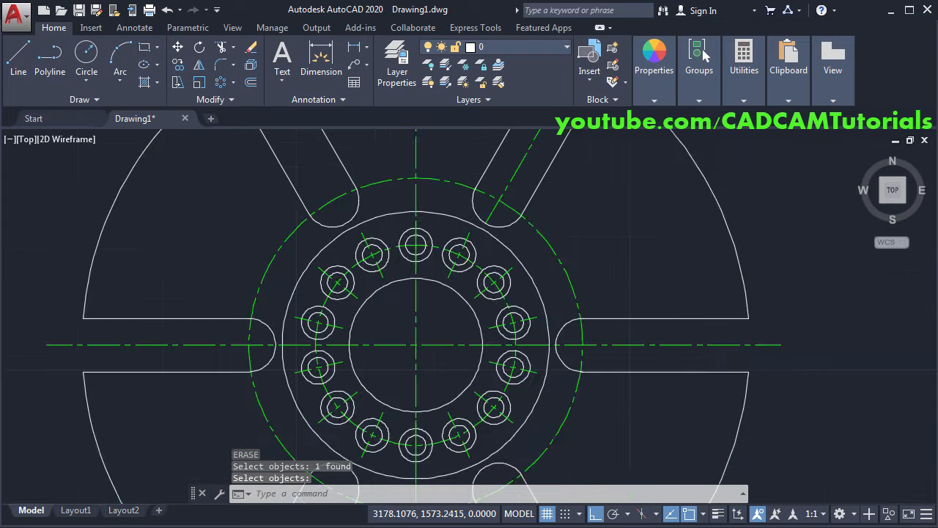
Check the outer cut-outs in the PDF reference and open the slotted polar array's source objects for editing, picking the upper-right sector.
middle_click(637, 340)
middle_click(637, 340)
middle_click_drag(440, 351, 714, 348)
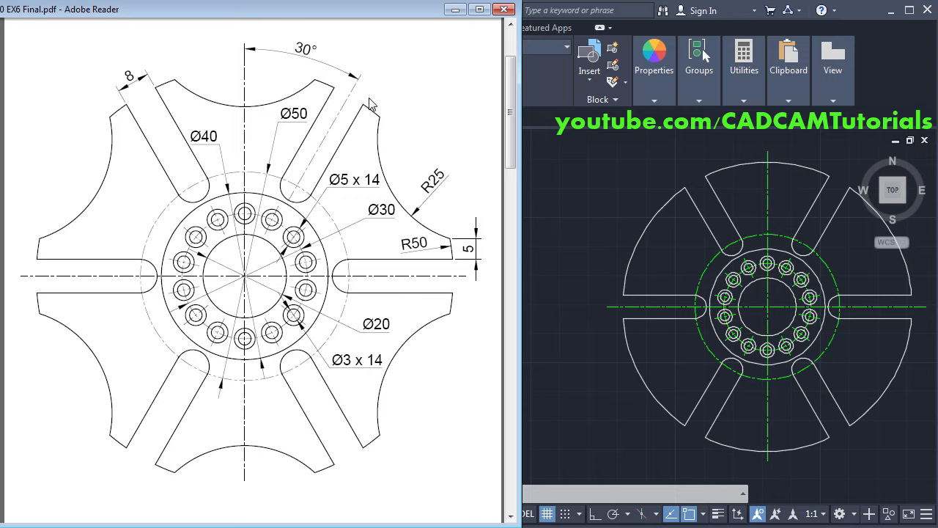
left_click(571, 383)
middle_click_drag(749, 325, 380, 331)
scroll(500, 269, "up", 2)
middle_click_drag(620, 245, 581, 279)
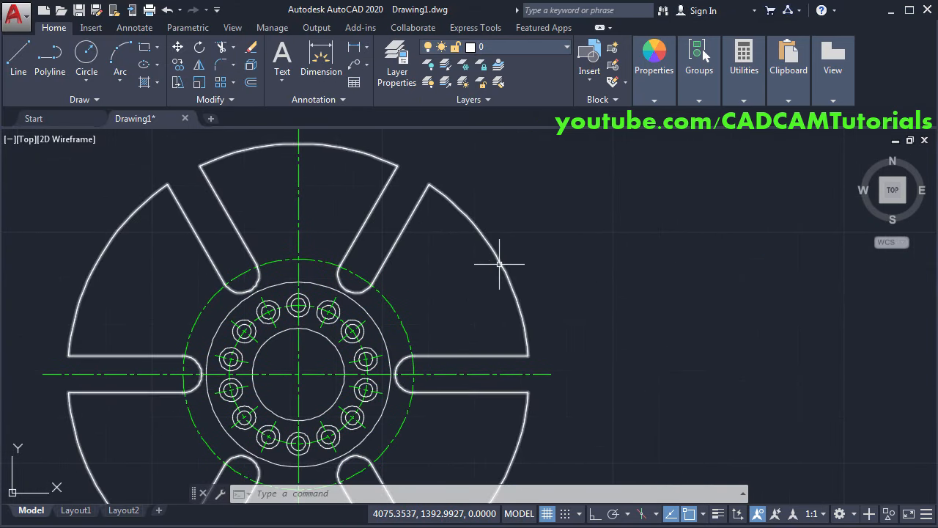
left_click(499, 263)
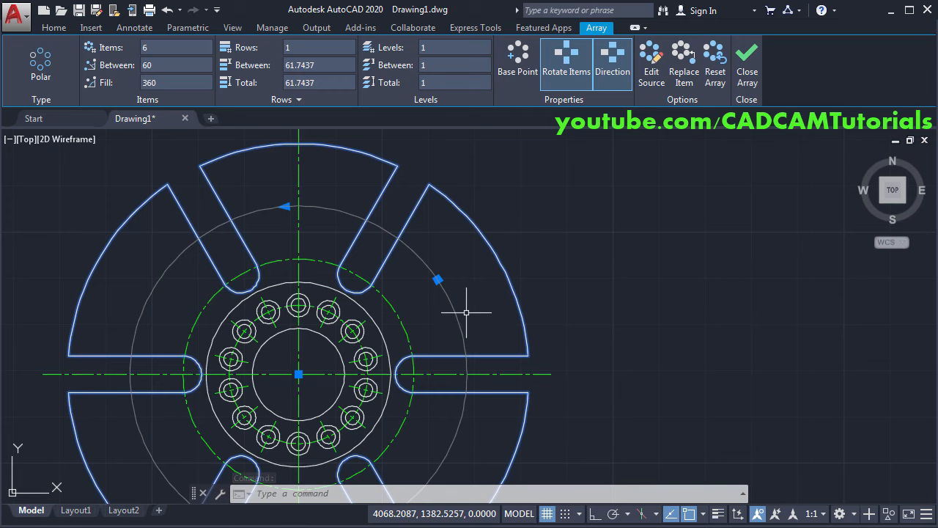
key("Escape")
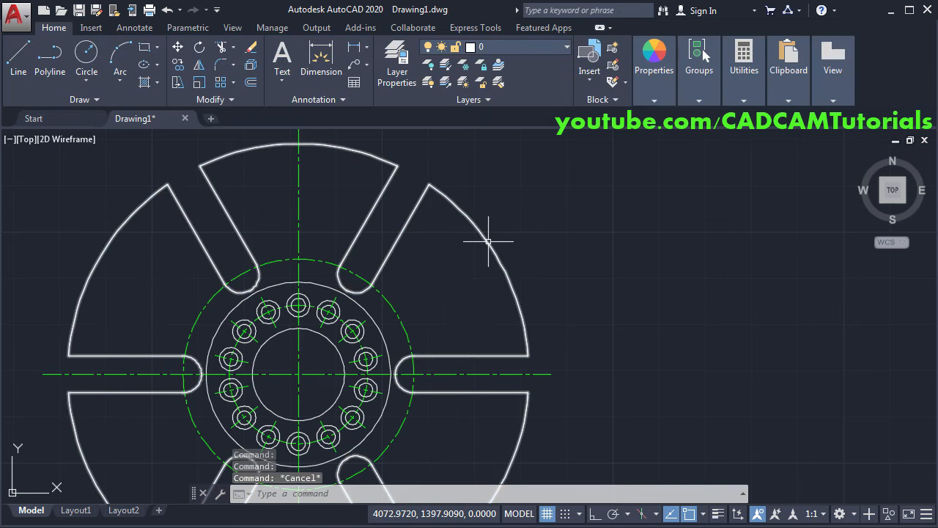
left_click(487, 239)
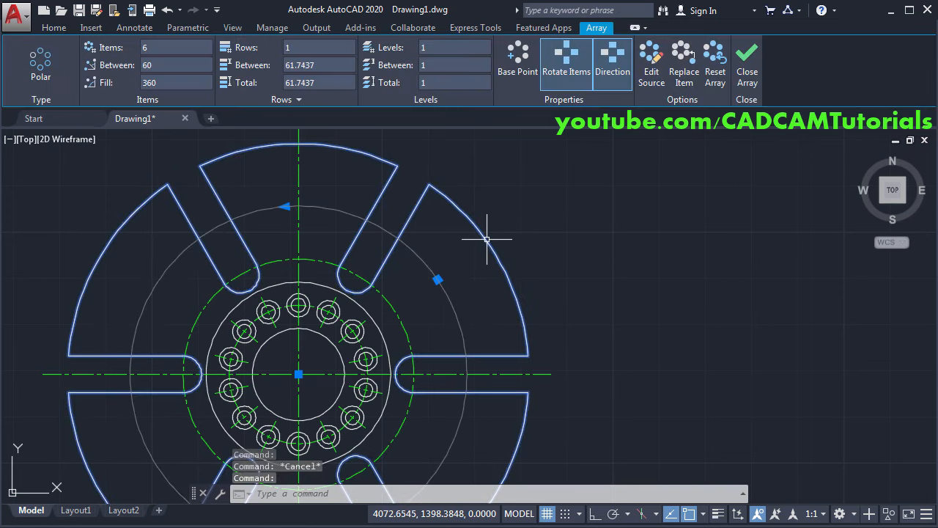
left_click(654, 77)
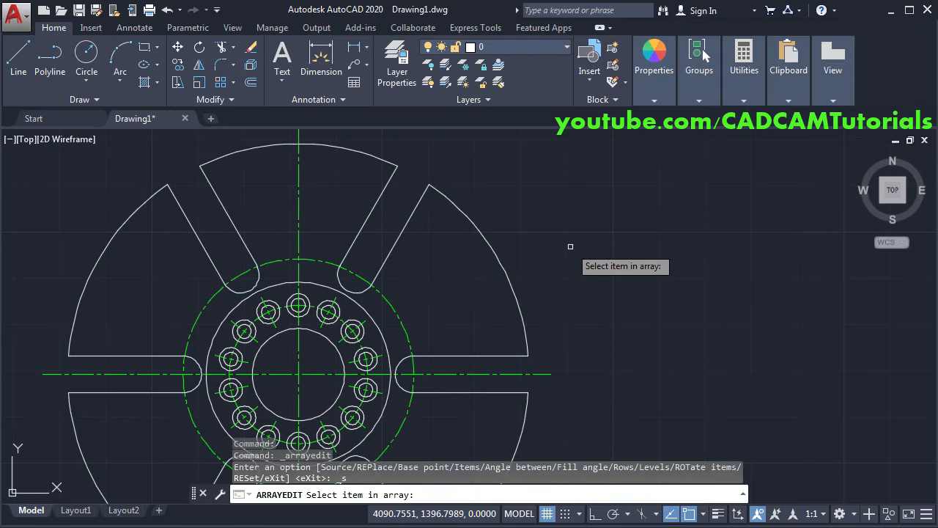
left_click(500, 266)
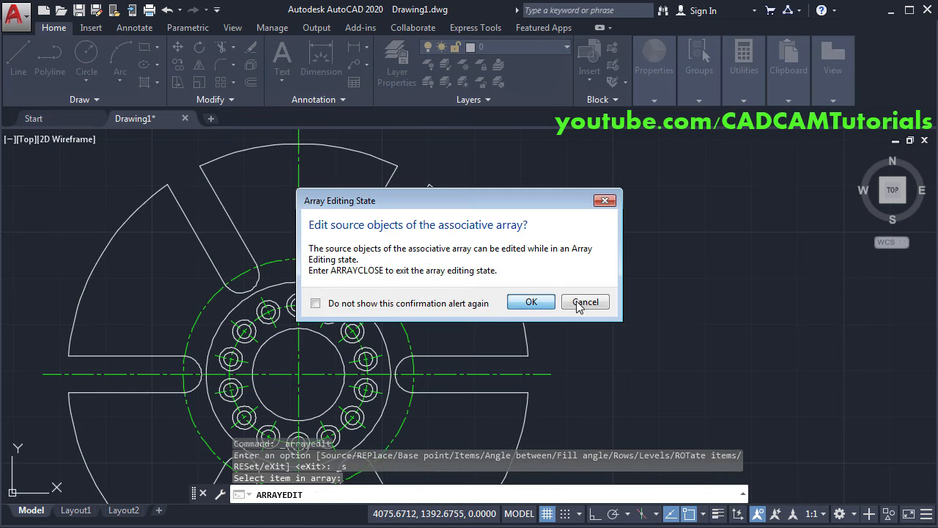
key("Return")
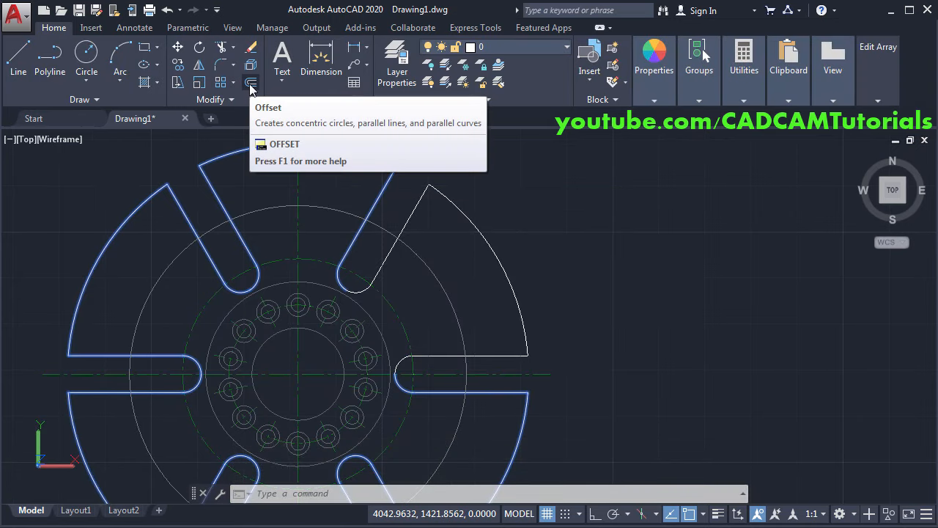
Offset the sector's horizontal and angled slot edges by 5 mm towards the inside of the sector.
left_click(250, 85)
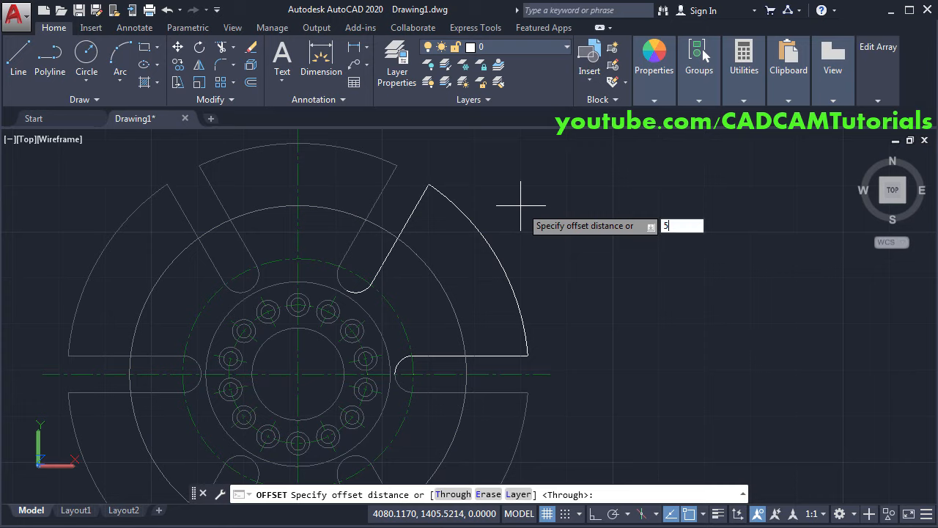
key("Return")
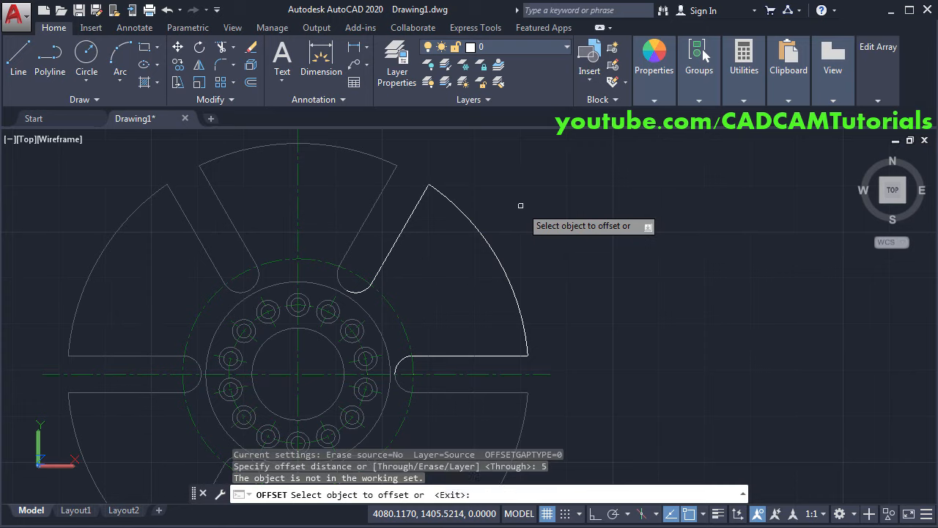
left_click(460, 355)
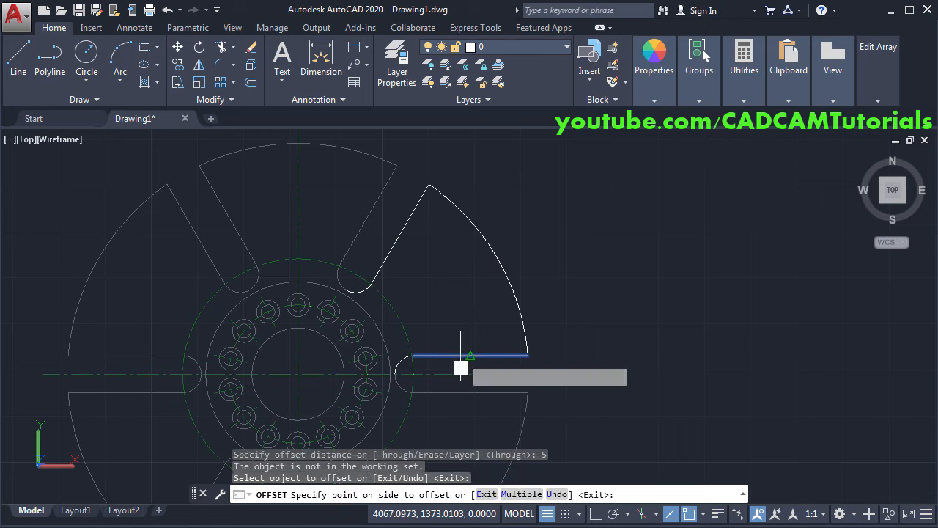
left_click(462, 305)
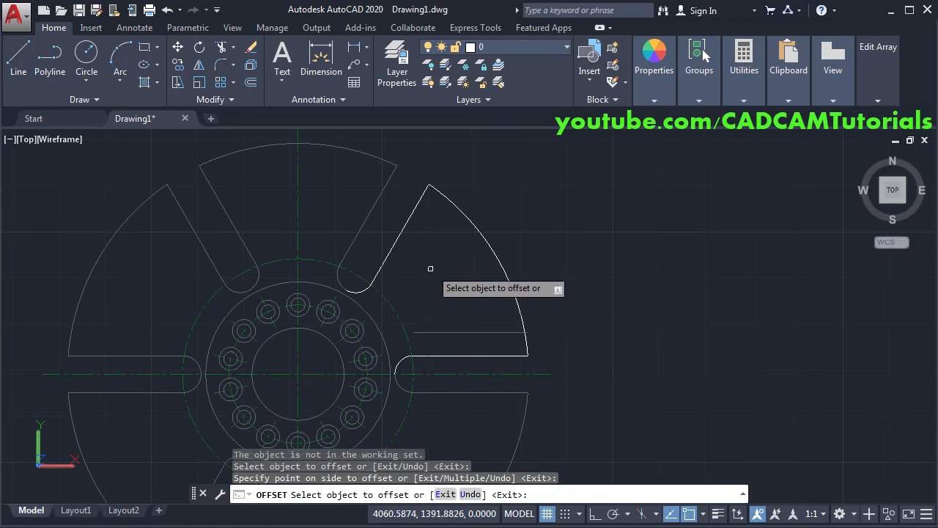
left_click(399, 234)
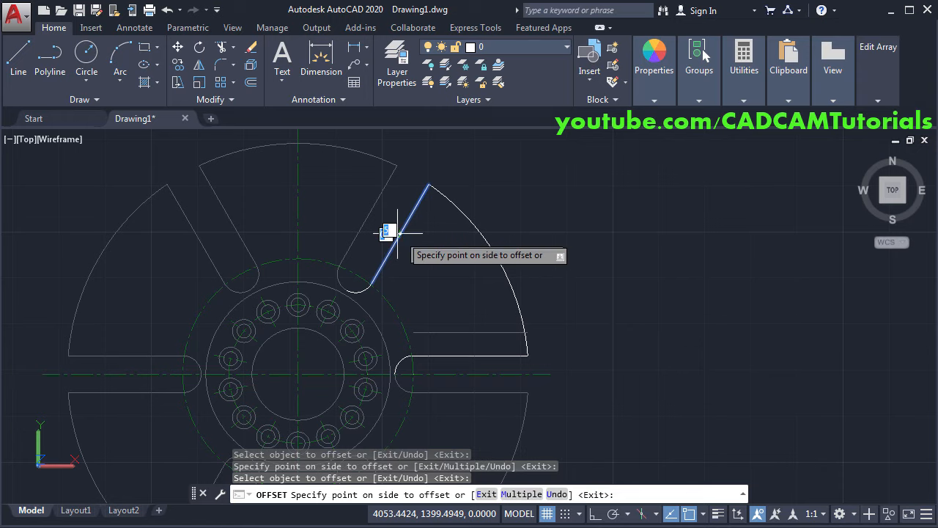
left_click(450, 263)
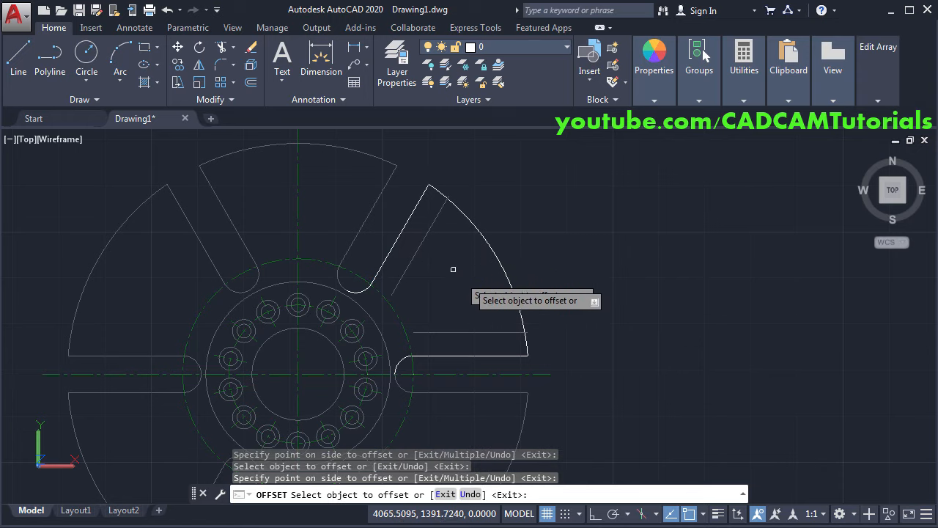
key("Escape")
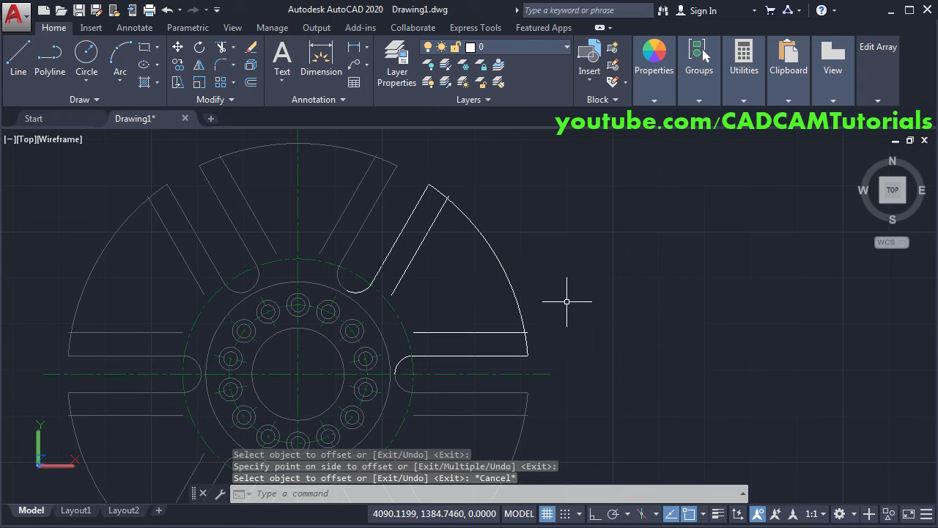
Draw a start-end-radius arc of radius 25 mm between the points where the two offset lines cross the outer arc, curving inwards.
mouse_move(567, 302)
middle_mouse_down()
mouse_move(494, 332)
mouse_move(515, 310)
middle_mouse_up()
scroll(472, 314, "up", 2)
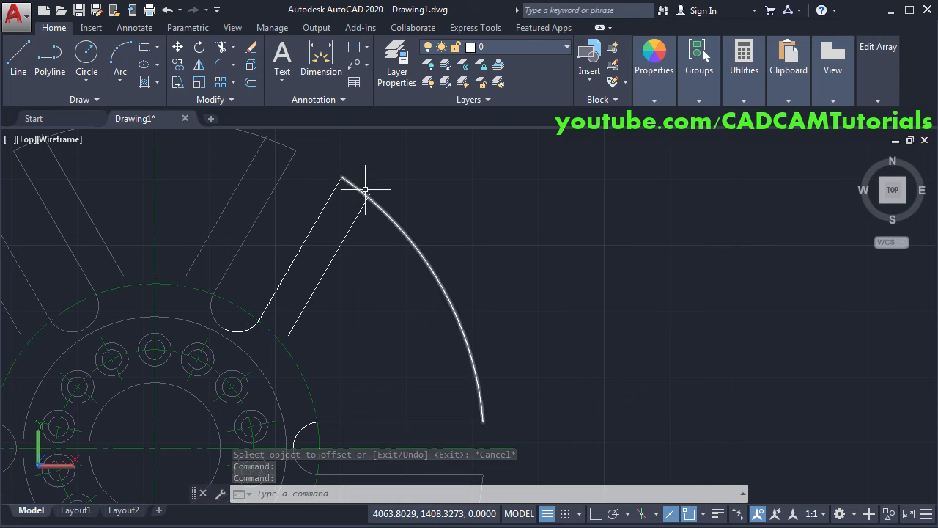
left_click(118, 82)
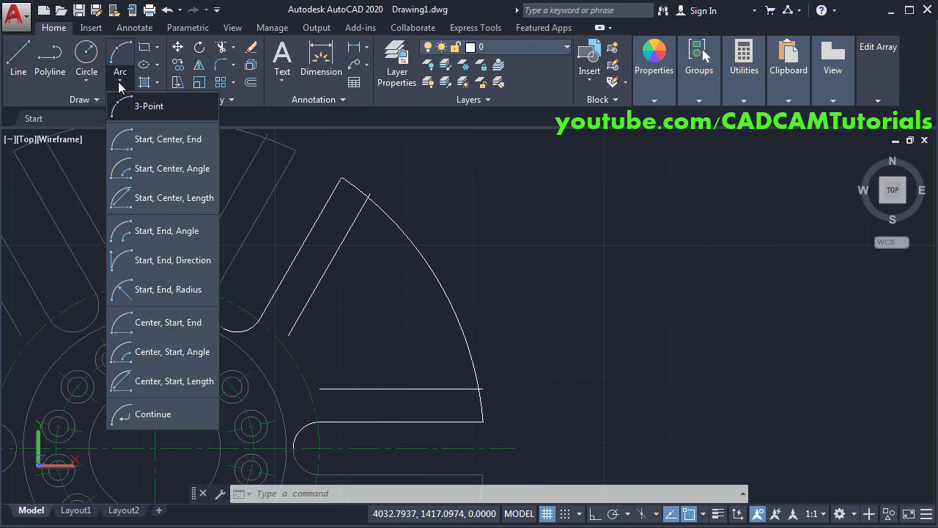
left_click(156, 291)
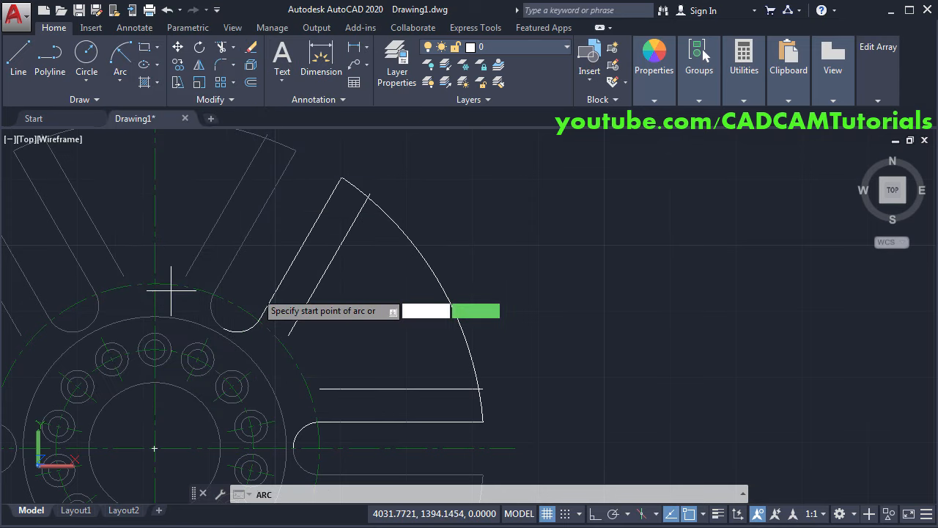
scroll(382, 211, "up", 3)
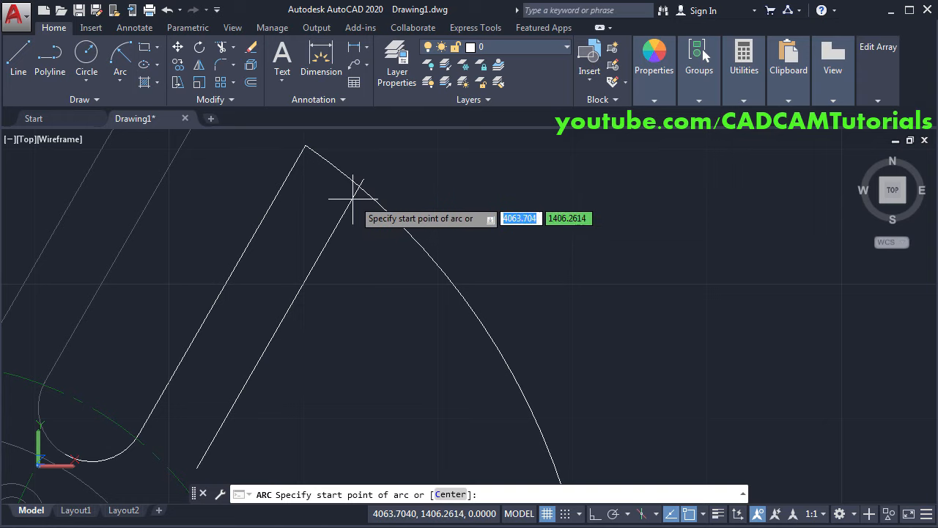
left_click(360, 185)
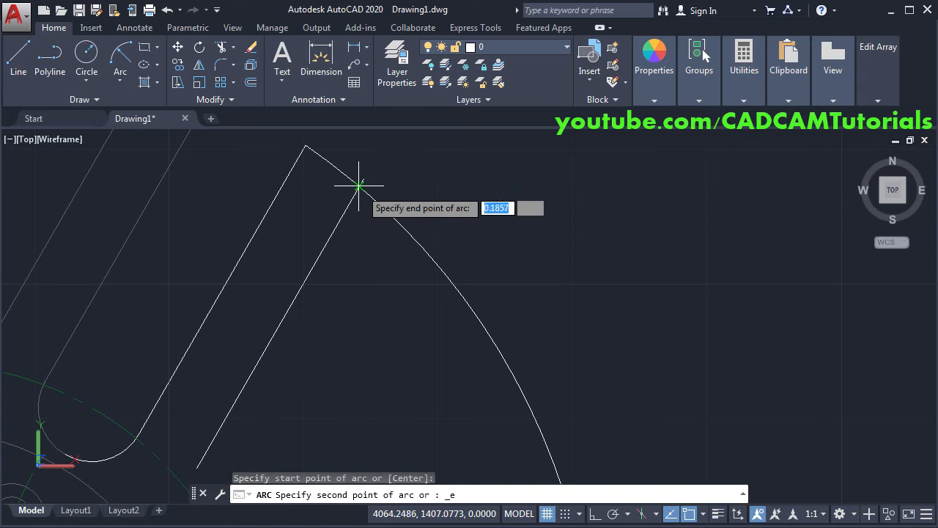
scroll(394, 275, "down", 4)
scroll(415, 308, "up", 5)
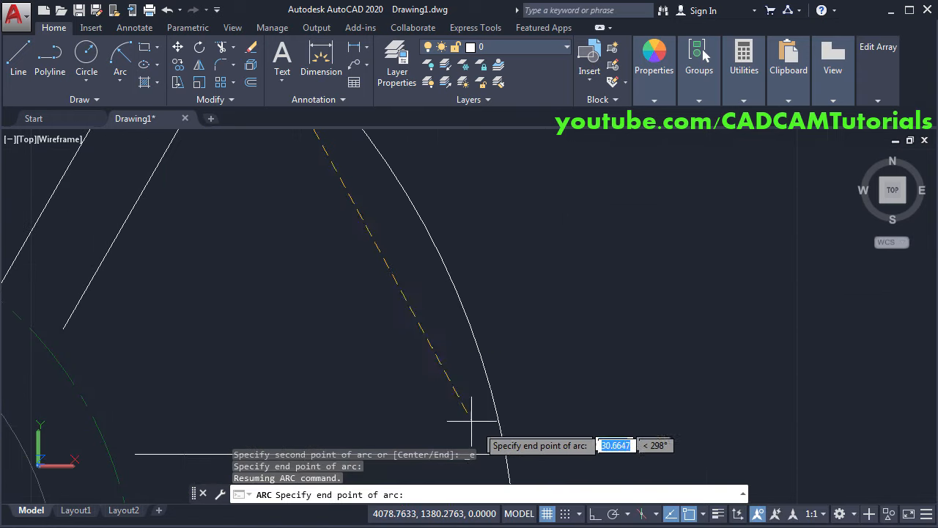
left_click(506, 455)
scroll(532, 366, "down", 3)
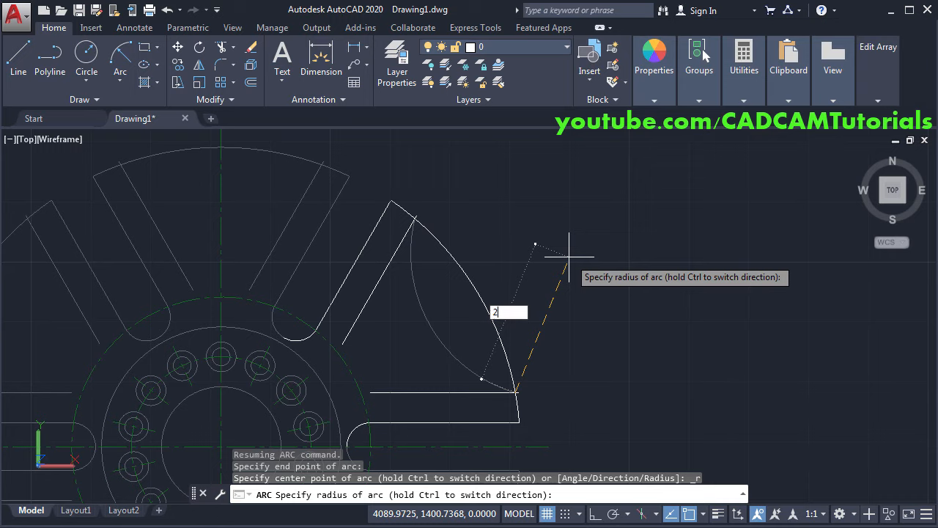
key("Return")
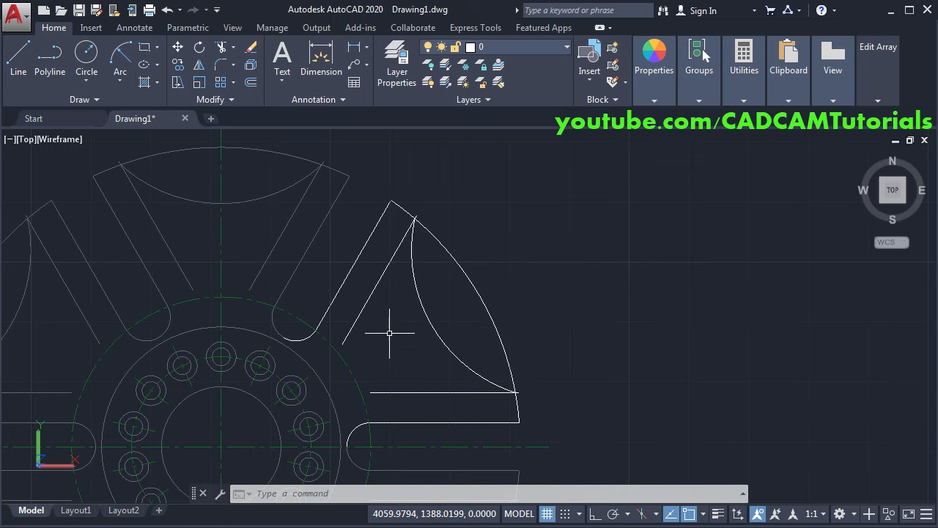
Erase the horizontal and angled offset construction lines inside the sector.
key("Return")
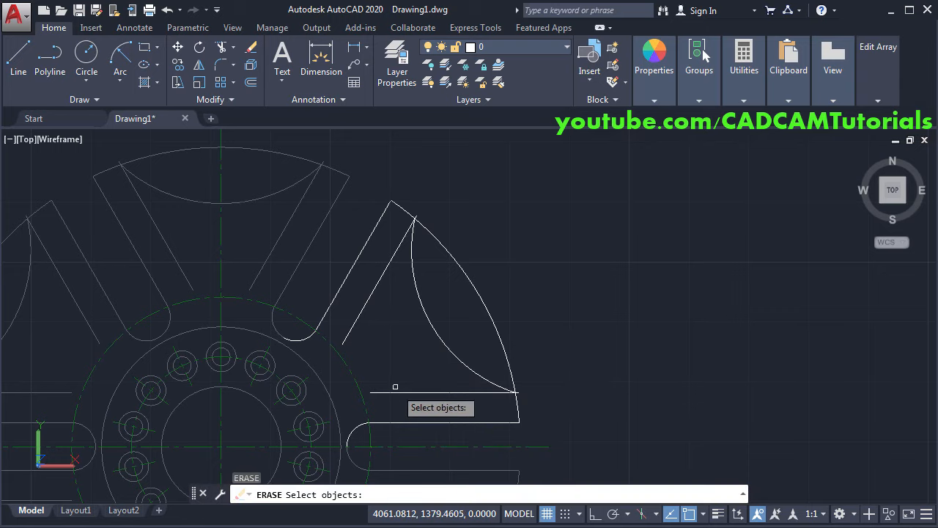
left_click(392, 393)
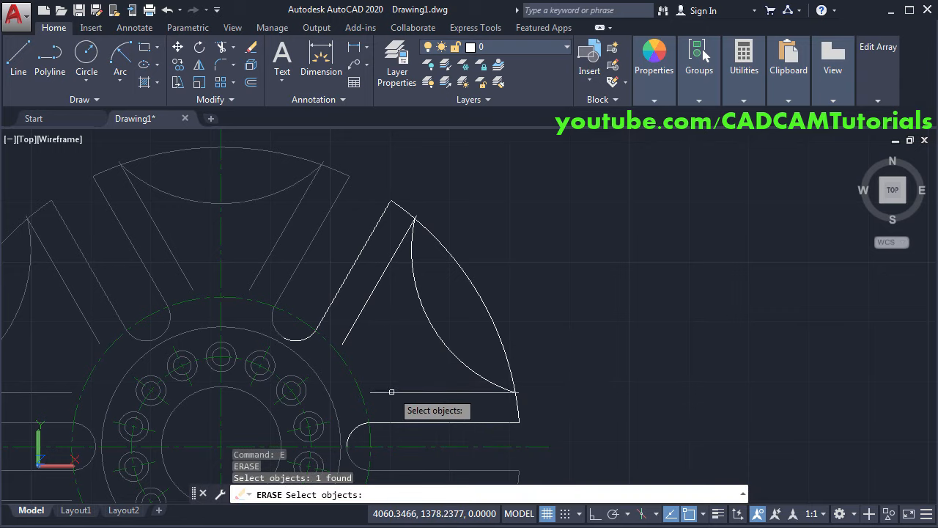
left_click(353, 325)
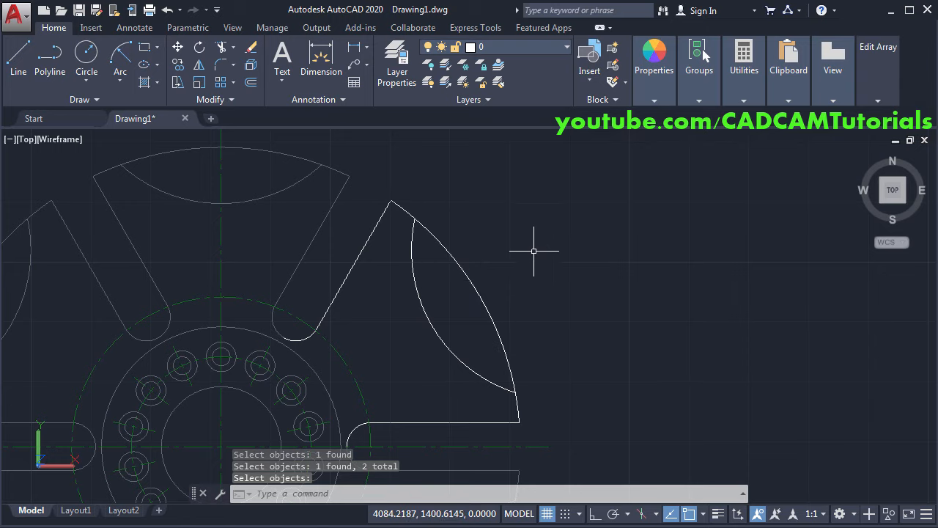
Trim the outer arc between the two ends of the concave R25 arc.
type("TR")
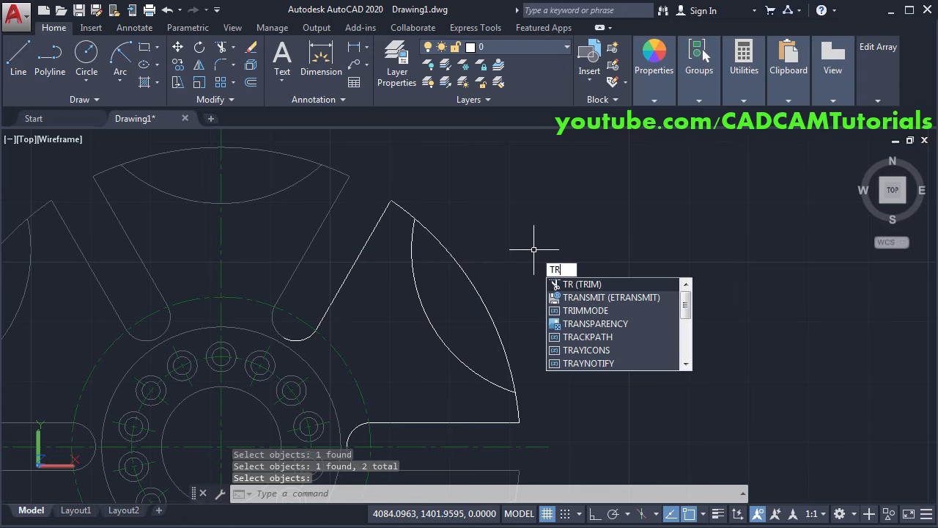
key("Return")
key("Return")
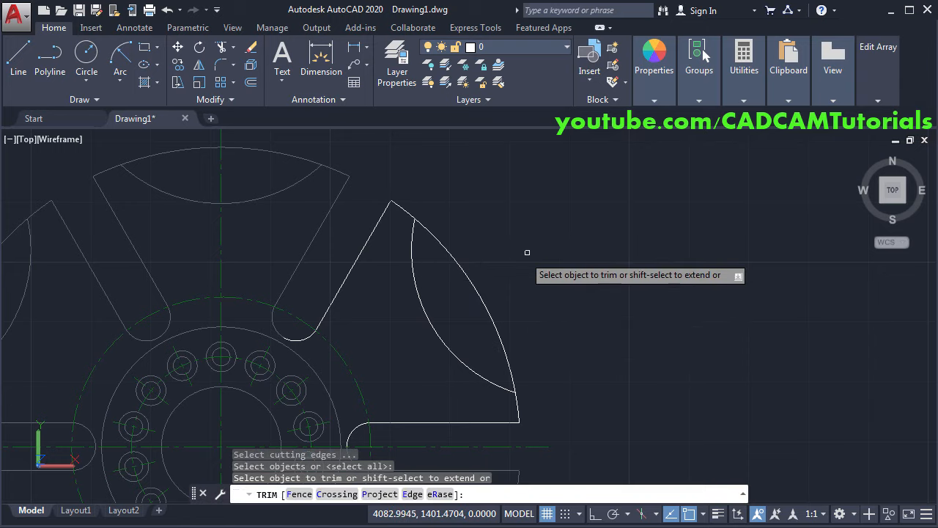
left_click(475, 285)
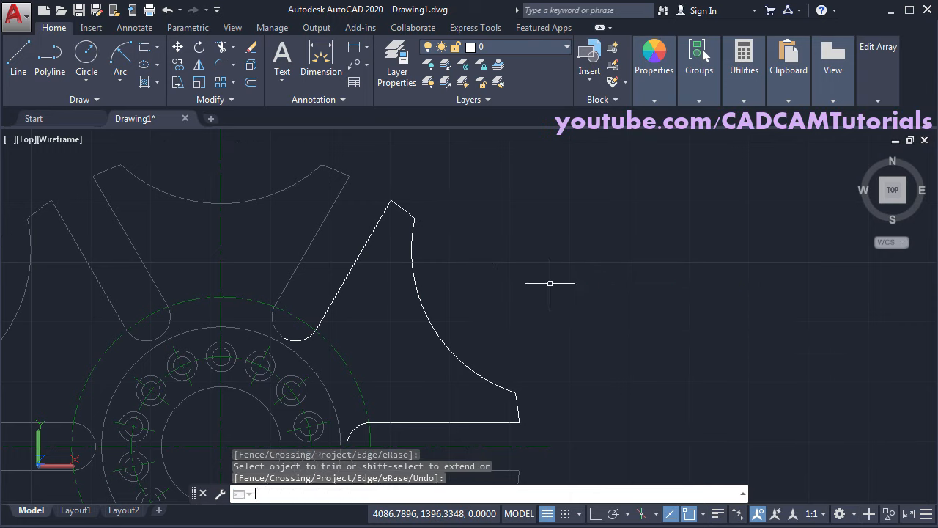
Finish trimming and close the array editing, saving the changes to all the wheel's sectors.
key("Return")
mouse_move(872, 93)
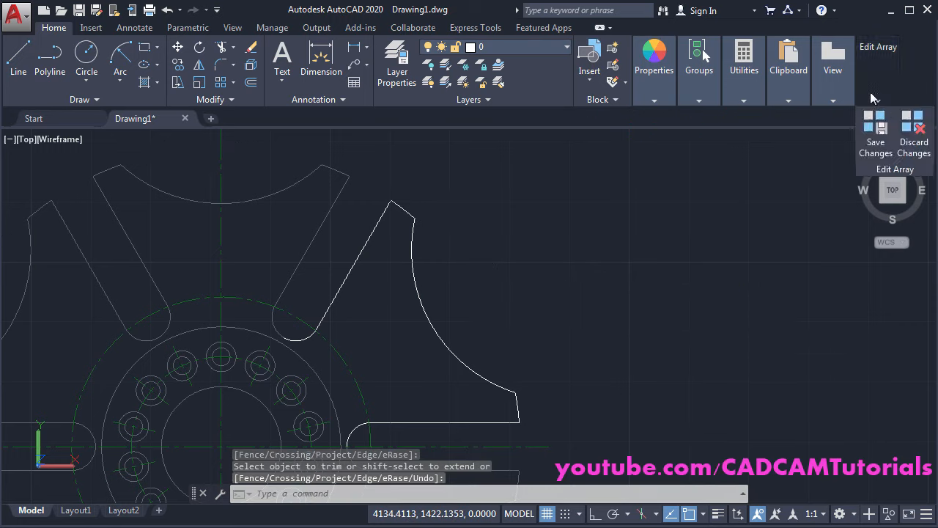
left_click(877, 141)
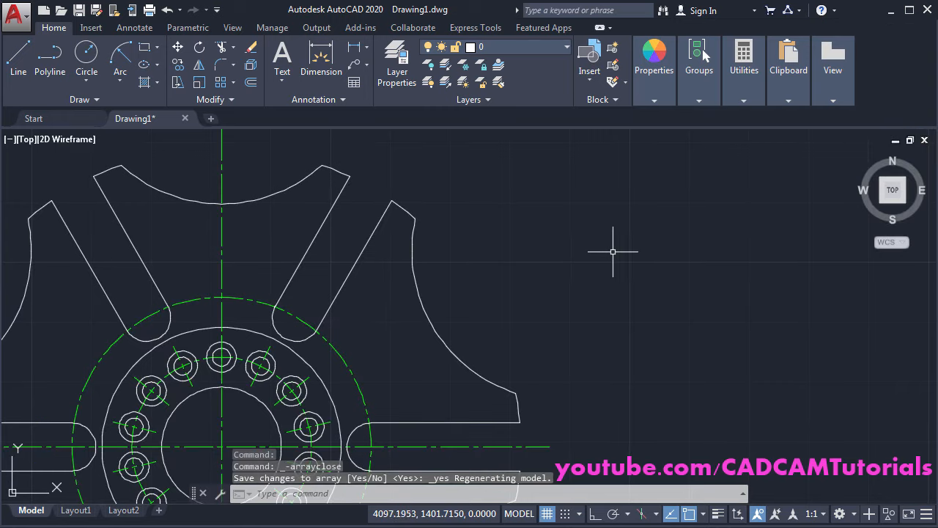
scroll(613, 252, "down", 3)
middle_click(374, 328)
middle_click(374, 328)
scroll(374, 329, "down", 2)
scroll(374, 328, "up", 2)
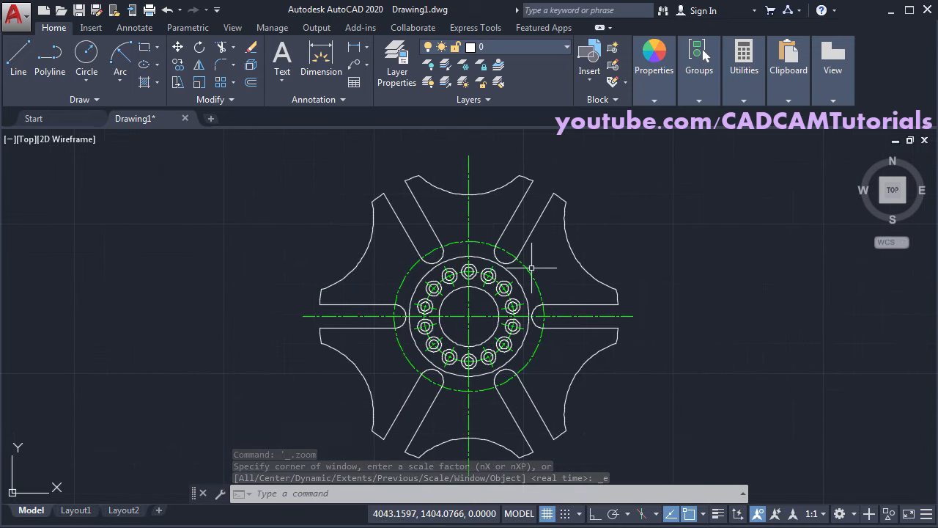
Save the finished wheel drawing in Documents as 2020 EX - 6 - 1 Final.dwg.
left_click(79, 11)
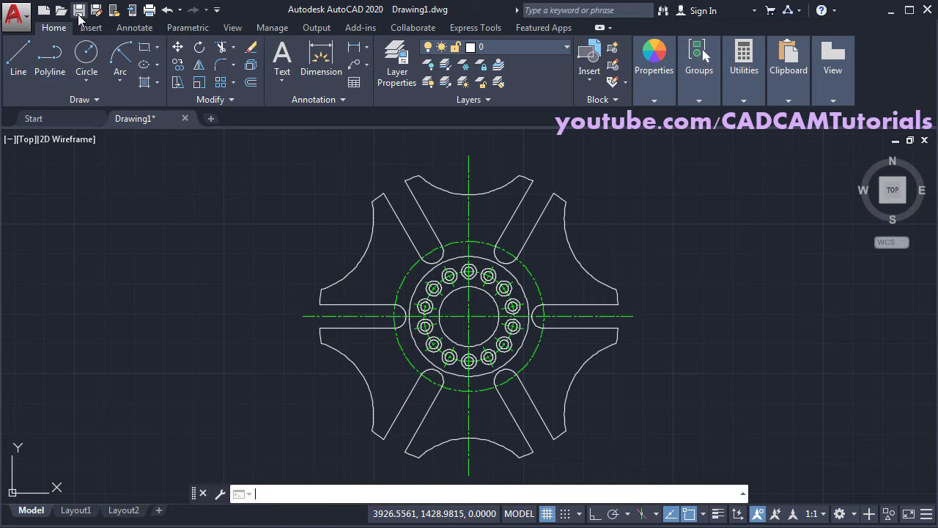
type("2020")
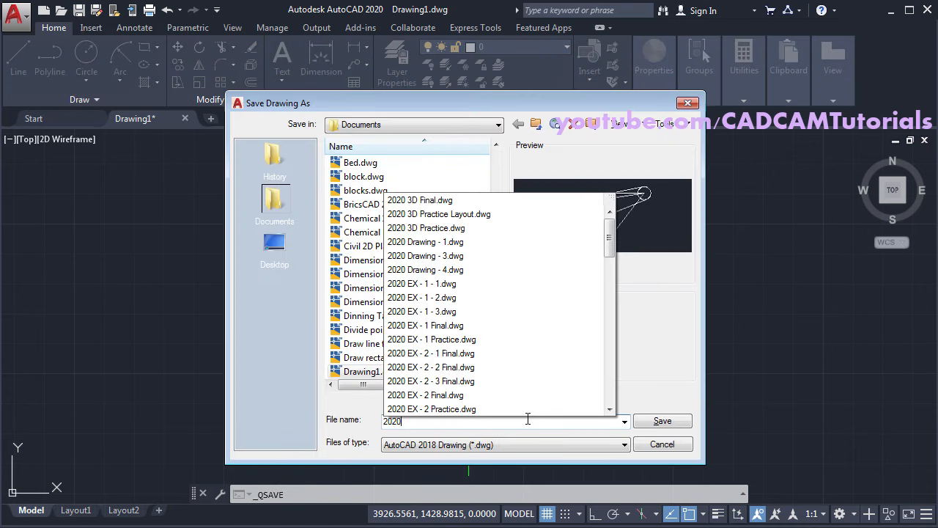
type(" EX - 6 - 3 Final.dwg")
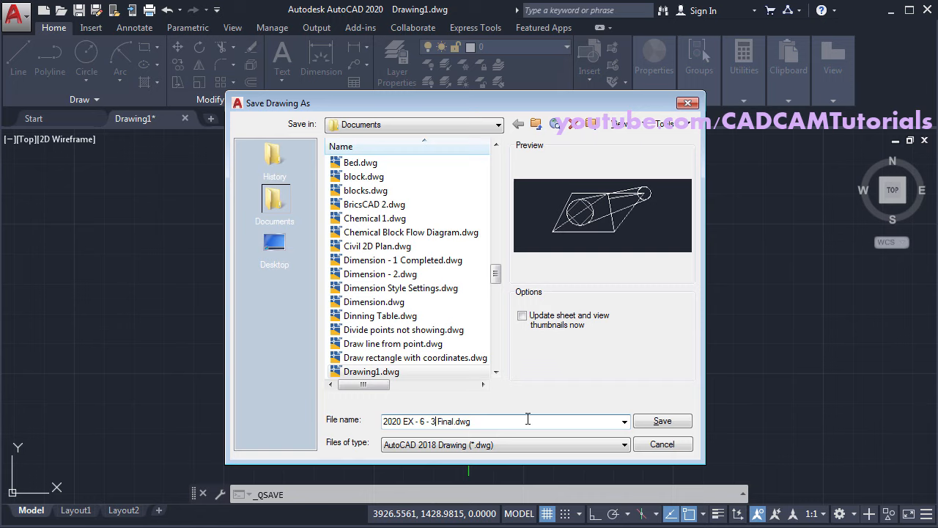
left_click(663, 421)
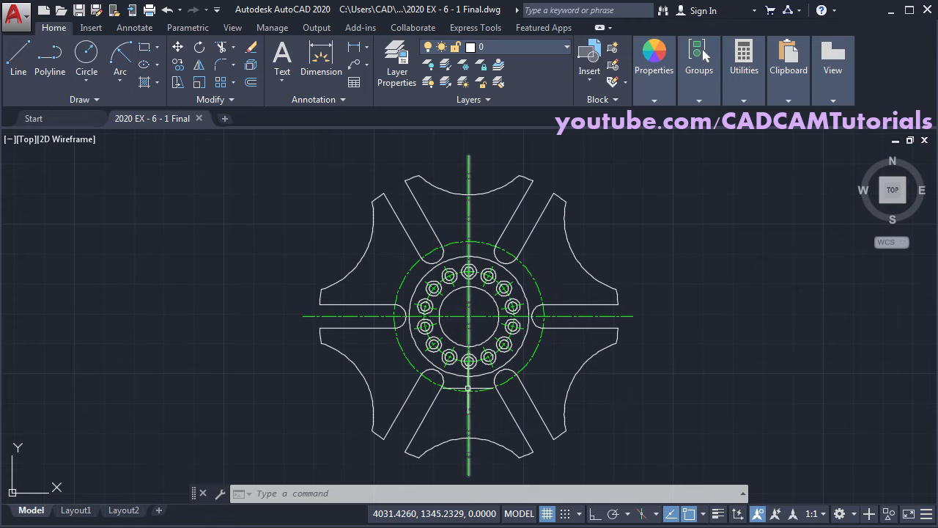
Save a copy of the drawing under the new name 2020 EX - 6 - 2 Final.dwg.
left_click(96, 12)
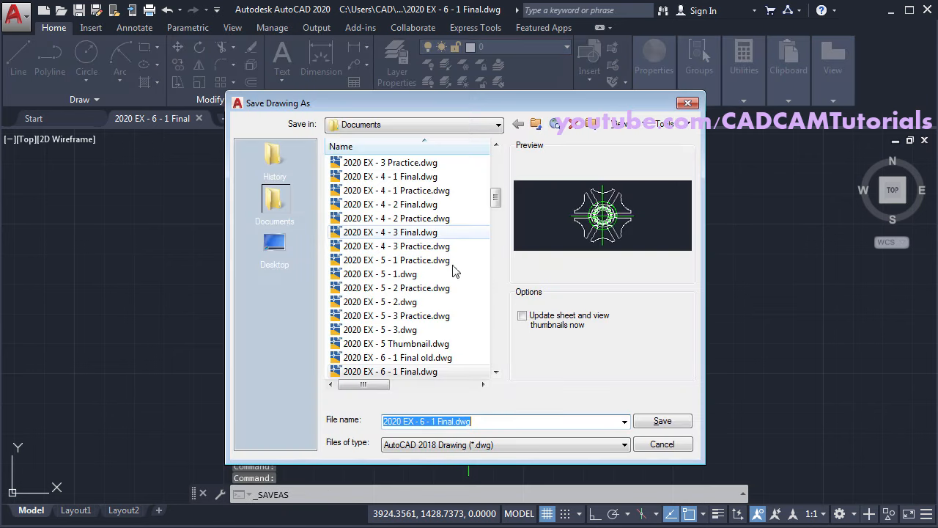
left_click(433, 421)
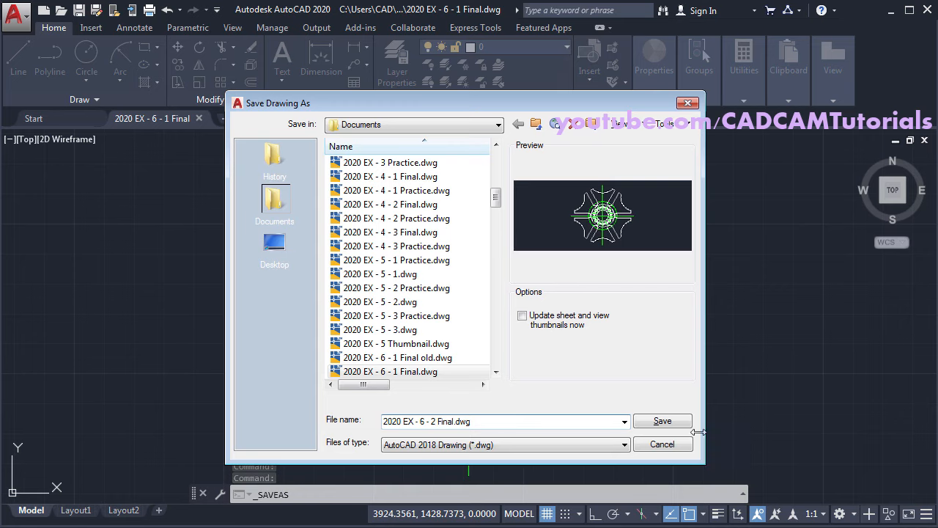
left_click(666, 422)
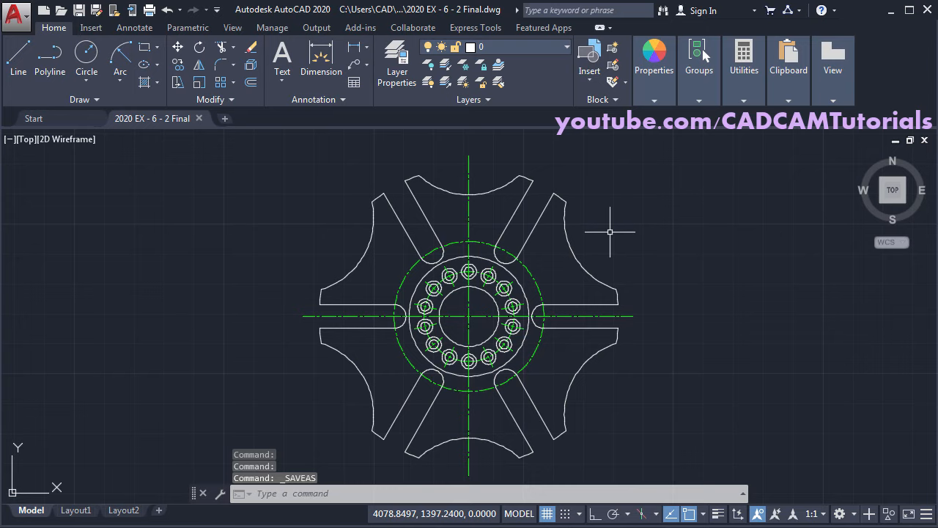
Erase the whole slotted wheel, including its centre lines, from the new drawing file.
type("e")
key("Return")
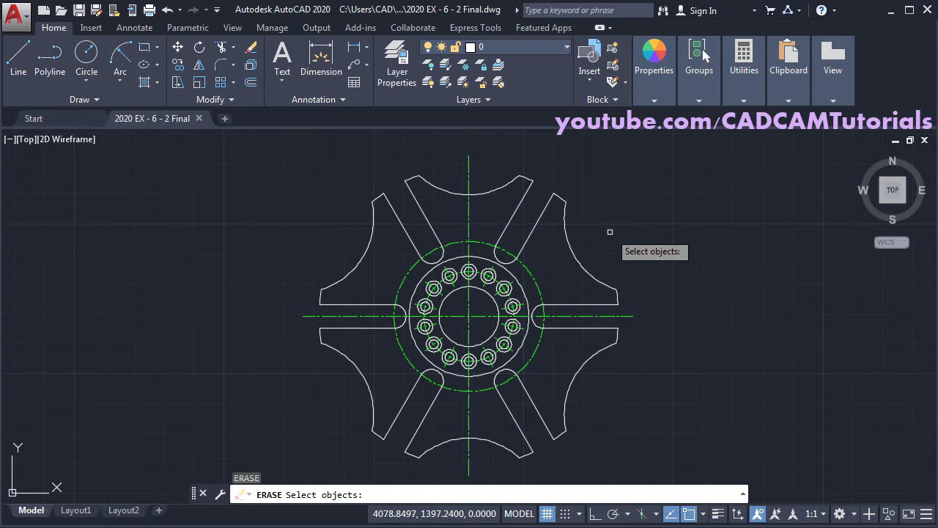
left_click(668, 139)
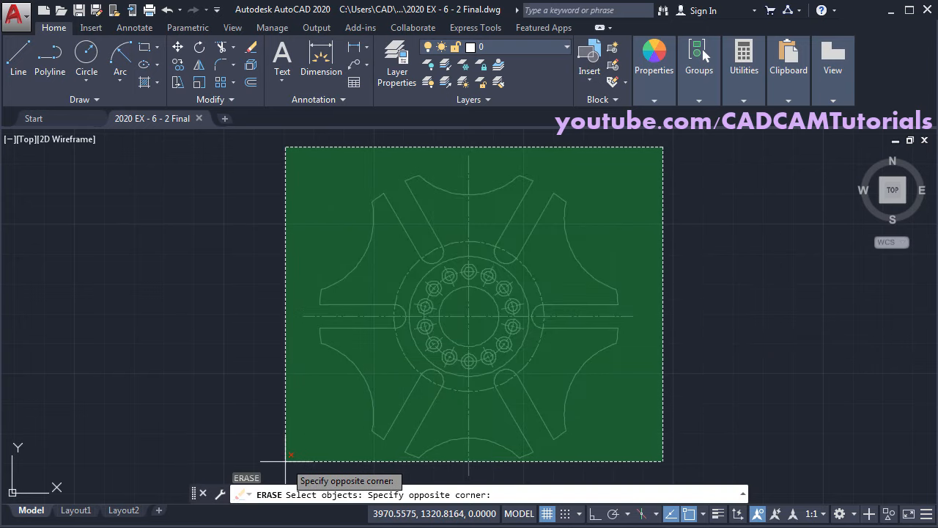
left_click(286, 460)
key("Return")
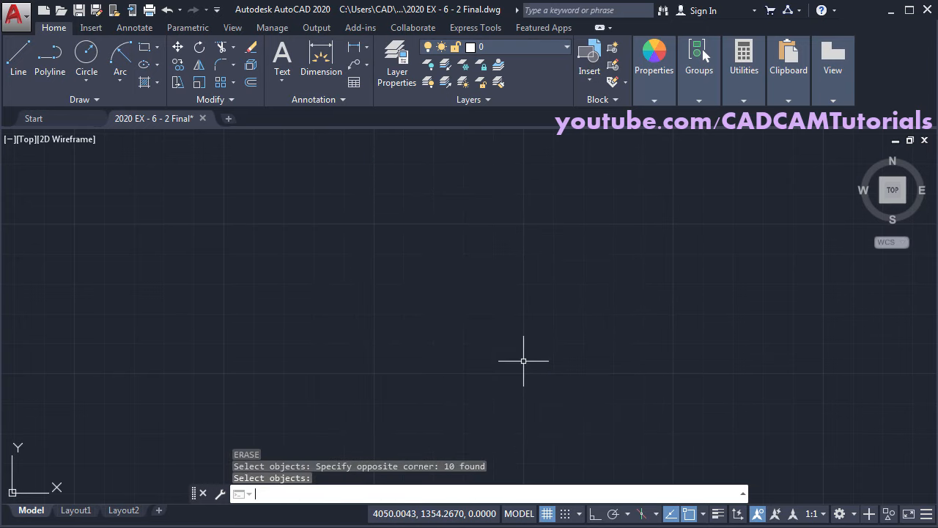
Switch to EX6 Final.pdf in Adobe Reader, examine the toothed gear drawing's dimensions, and return to AutoCAD.
key("alt+Tab")
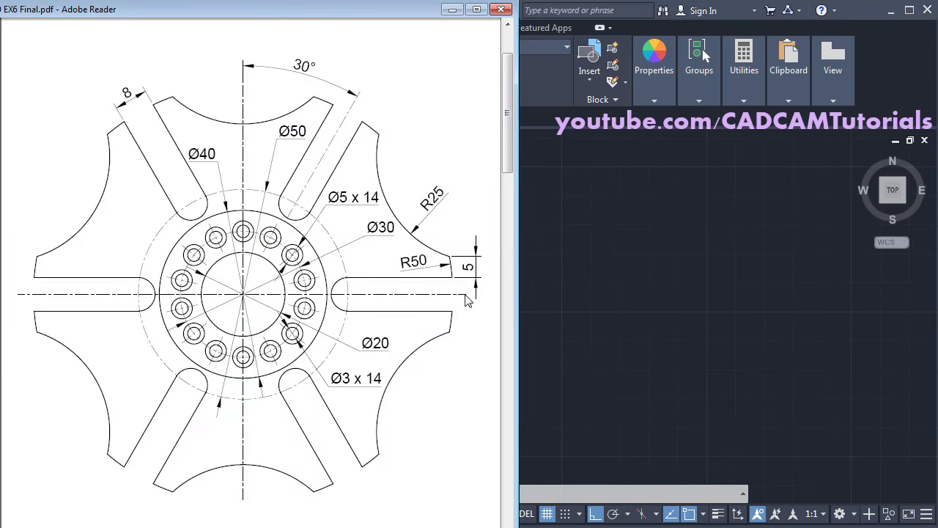
left_click_drag(511, 119, 501, 284)
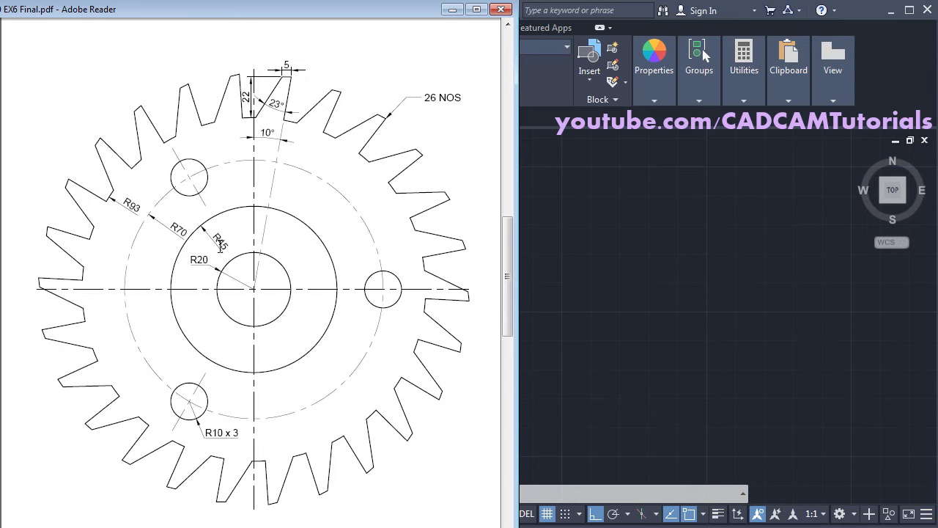
key("alt+Tab")
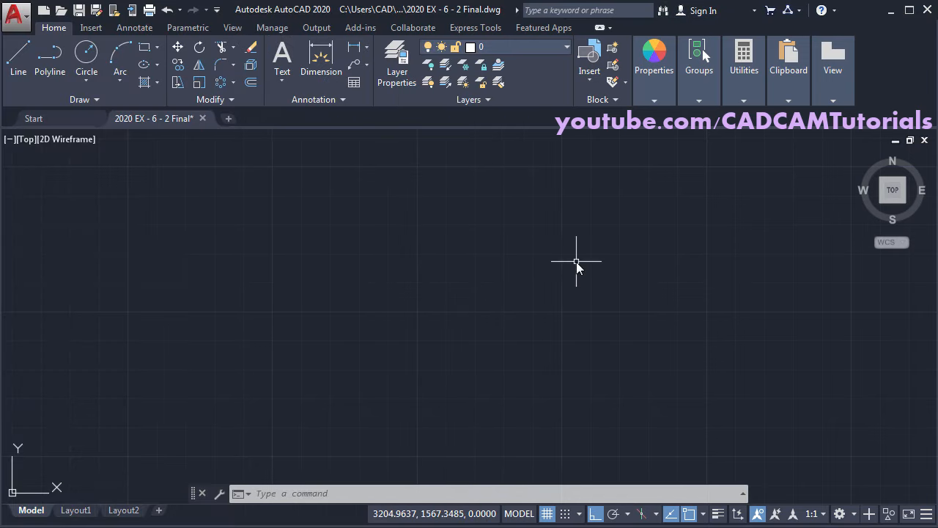
Draw two concentric circles with radii of 20 and 45 in the empty drawing area.
left_click(87, 52)
left_click(420, 296)
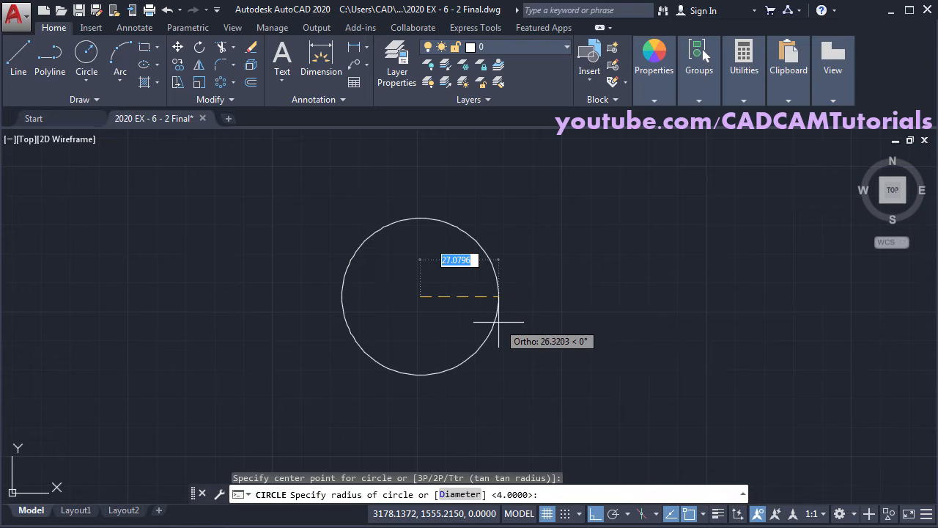
type("20")
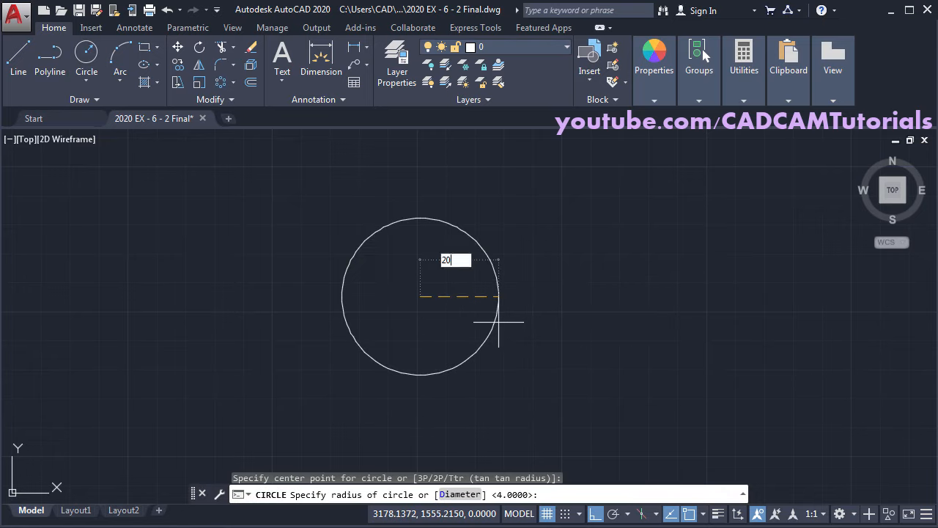
key("Return")
key("Return")
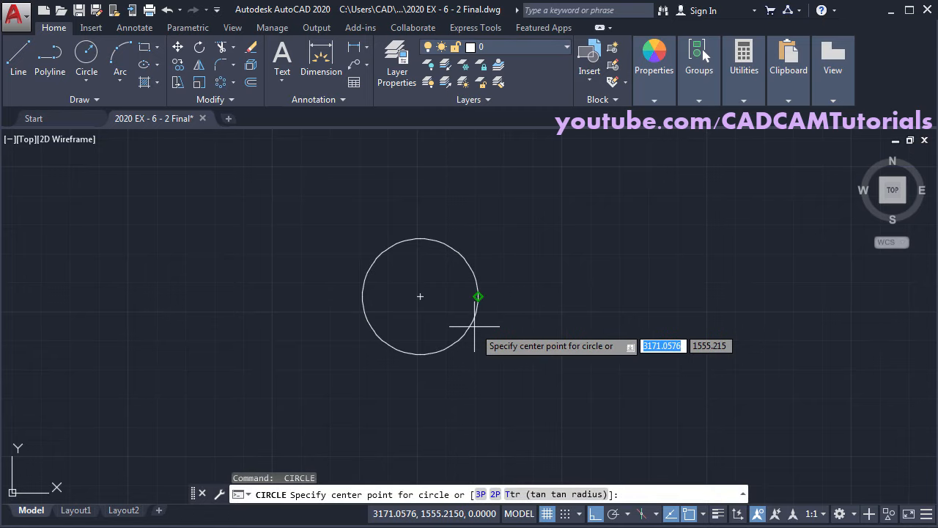
left_click(420, 297)
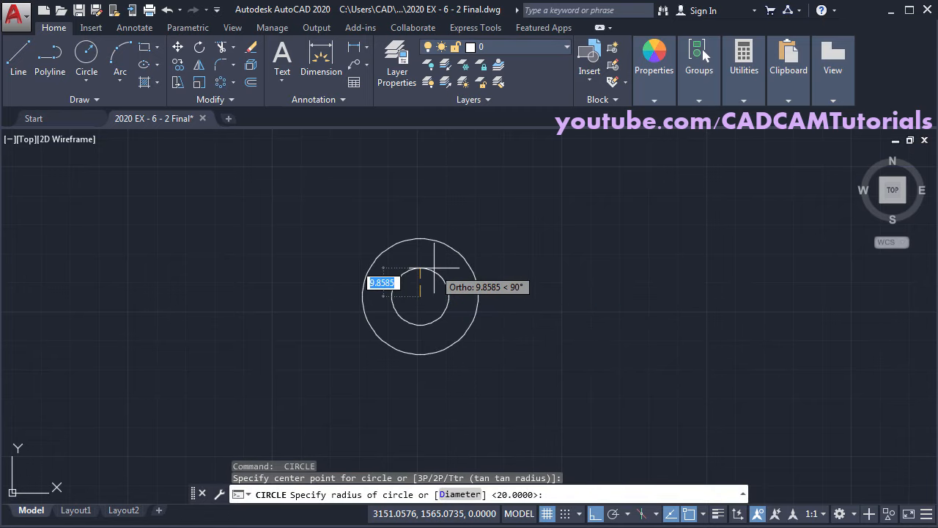
type("45")
key("Return")
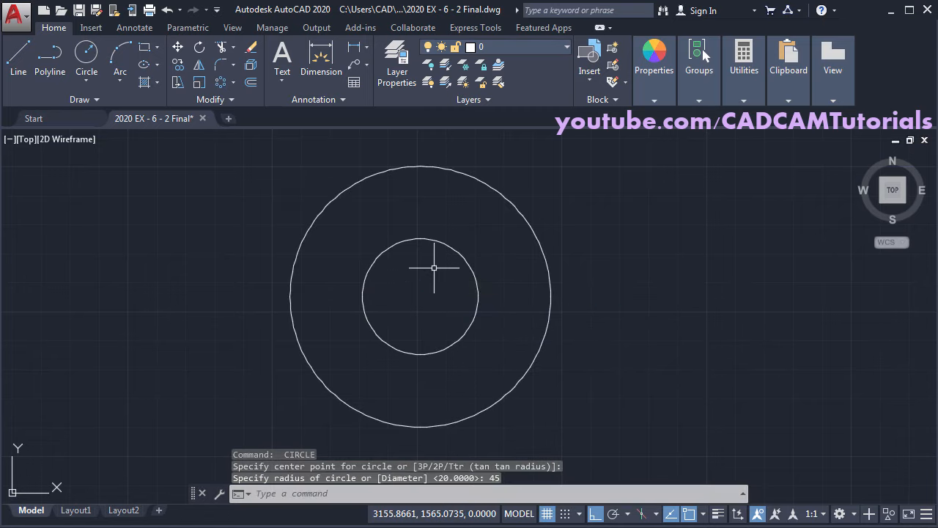
Check the remaining gear radii in the PDF and add concentric circles of radius 70 and 93 at the same centre.
left_click(1, 239)
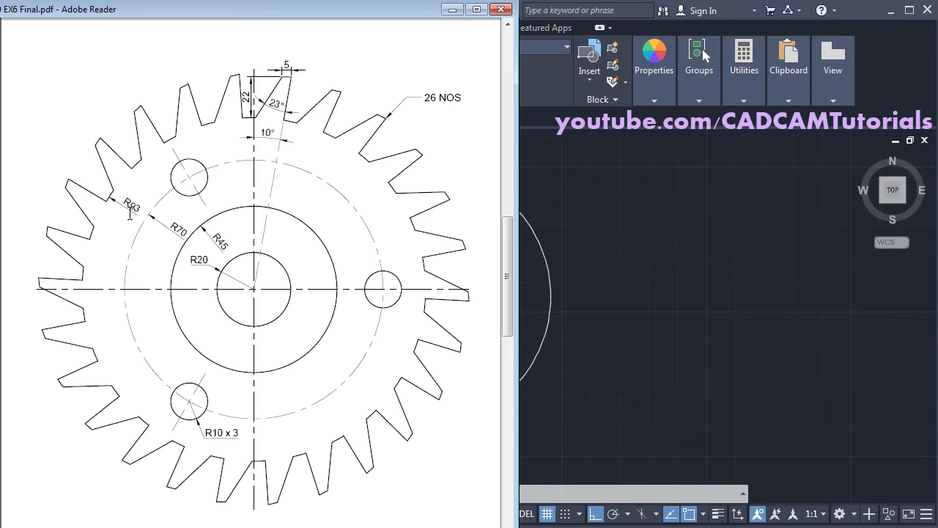
left_click(702, 314)
key("Return")
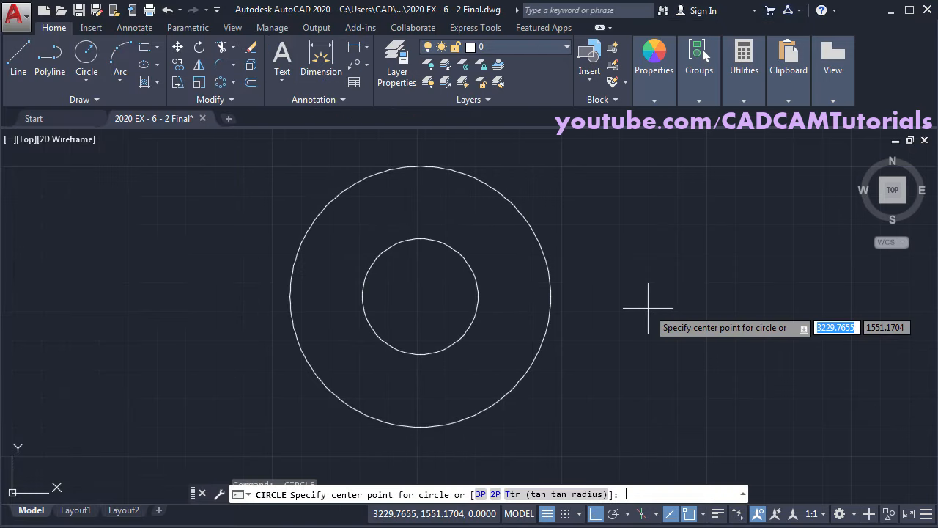
left_click(426, 297)
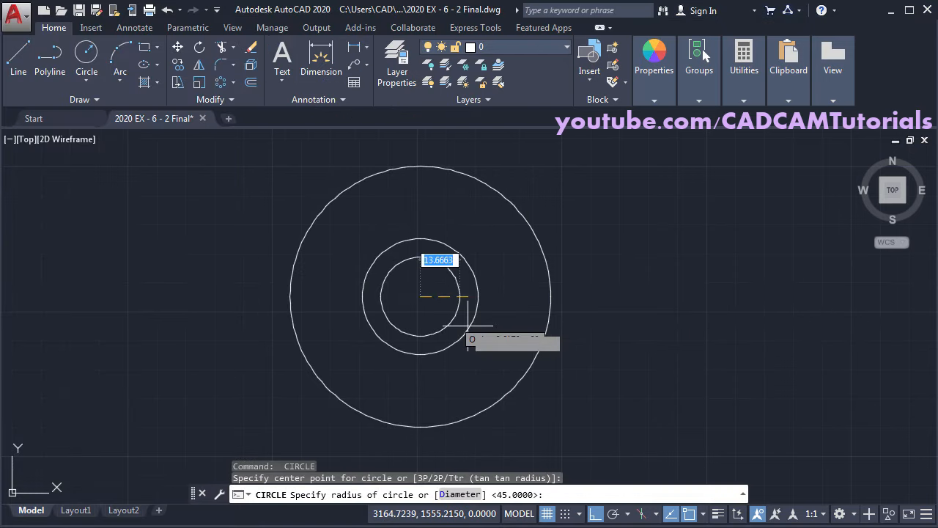
type("70")
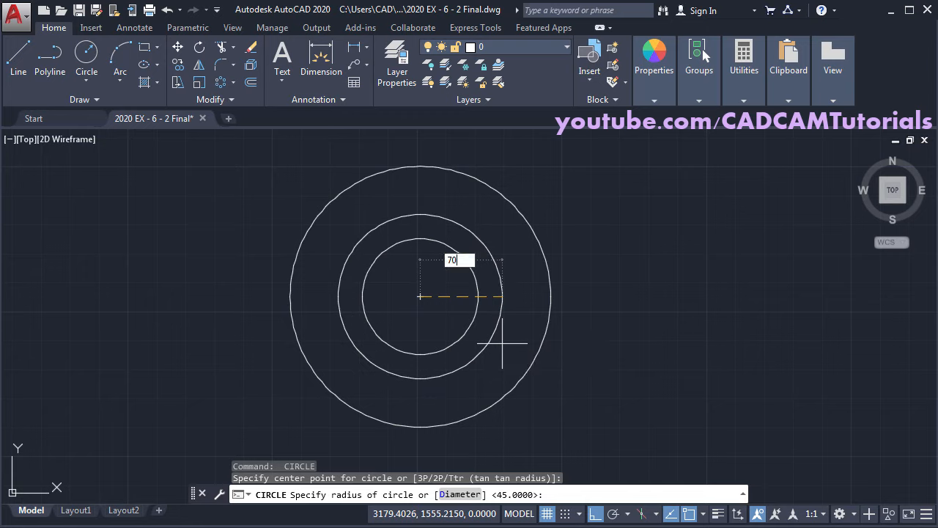
key("Return")
key("Return")
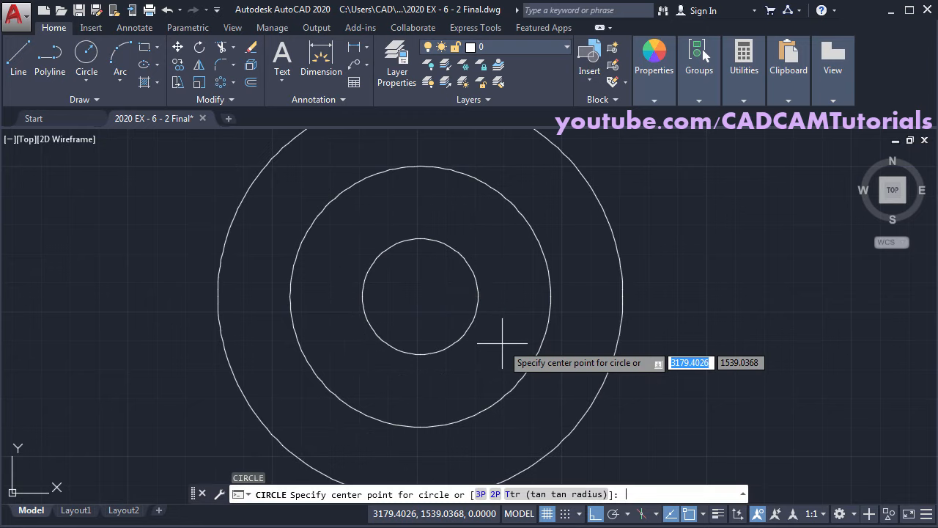
left_click(420, 296)
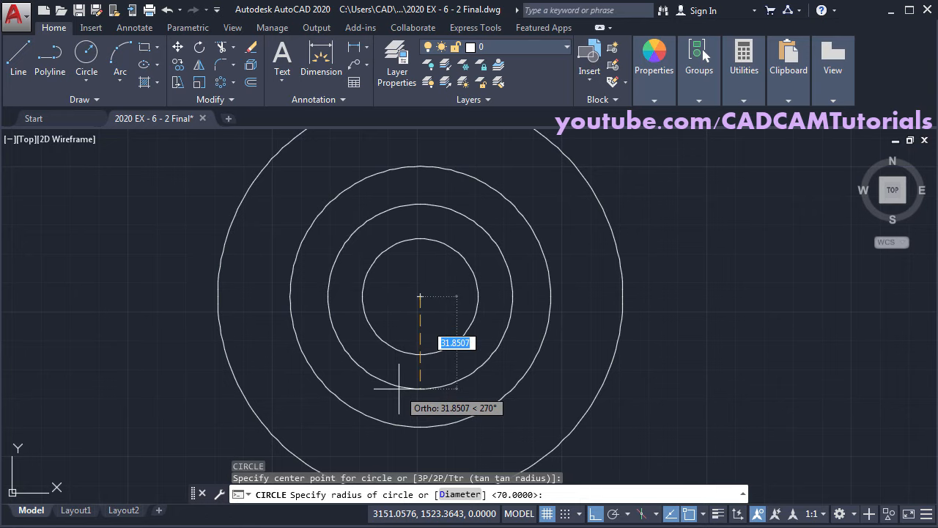
type("9")
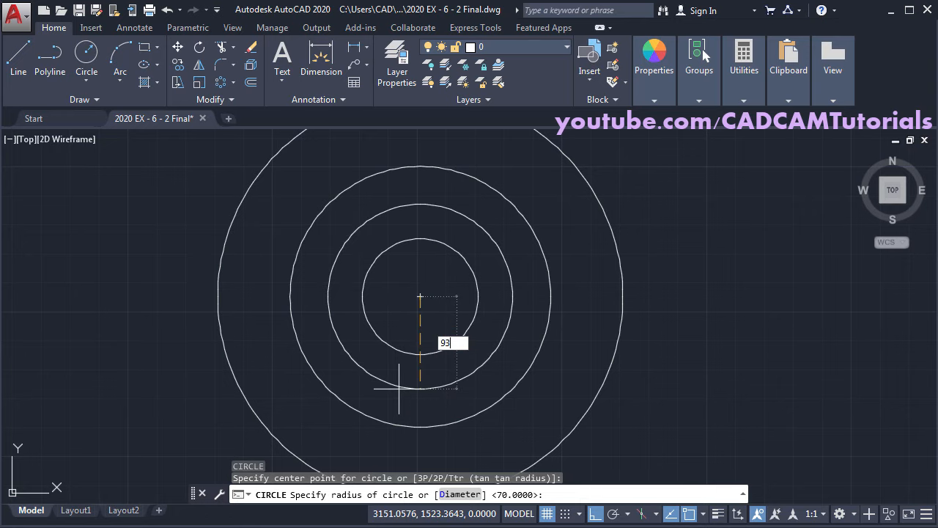
type("3")
key("Return")
scroll(414, 320, "down", 4)
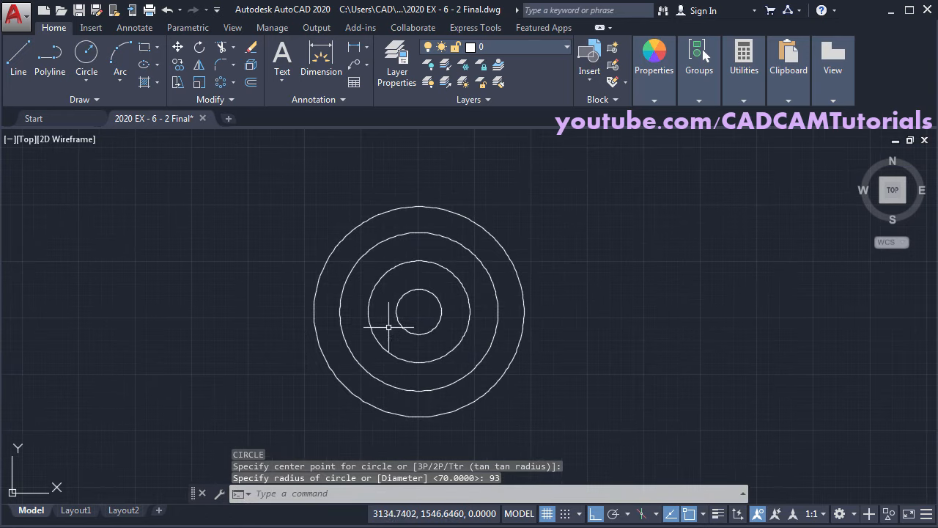
mouse_move(387, 328)
middle_mouse_down()
mouse_move(427, 311)
mouse_move(420, 307)
middle_mouse_up()
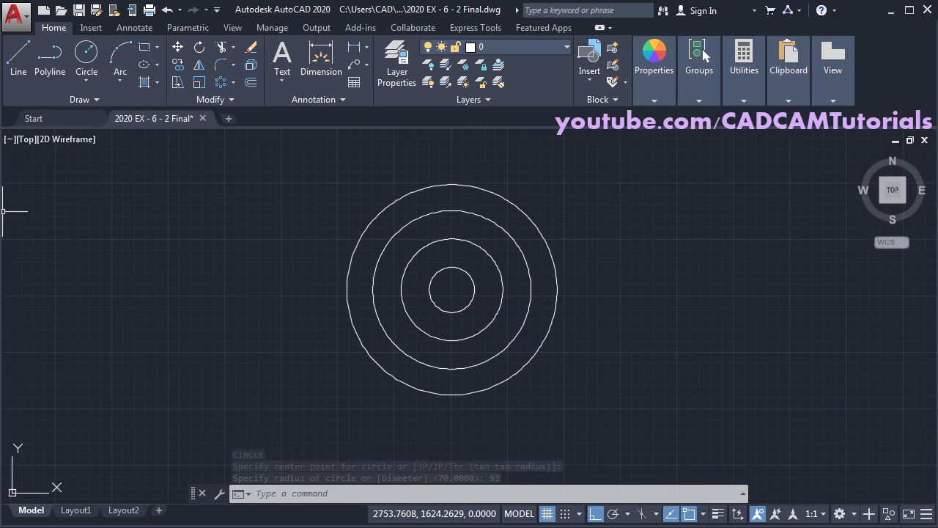
Check the R70 circle in the PDF and move it to the Center layer.
key("alt+Tab")
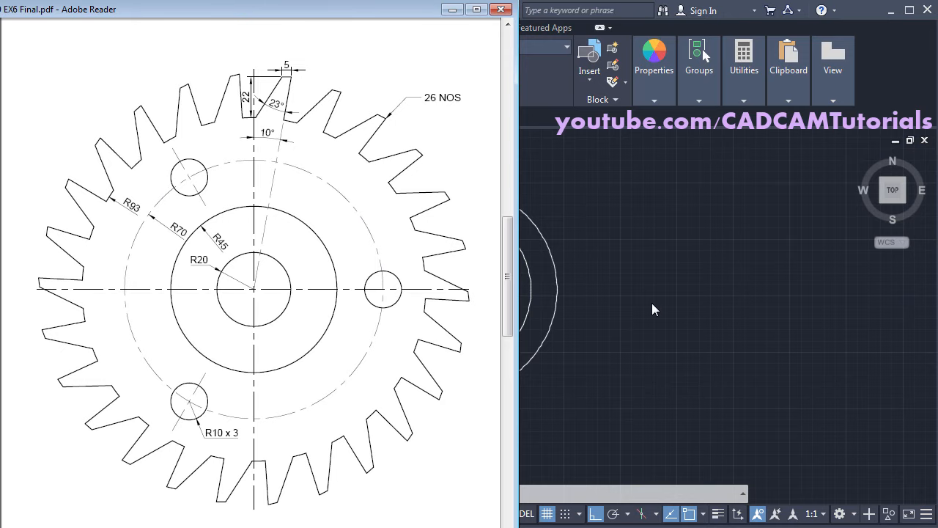
key("alt+Tab")
left_click(516, 243)
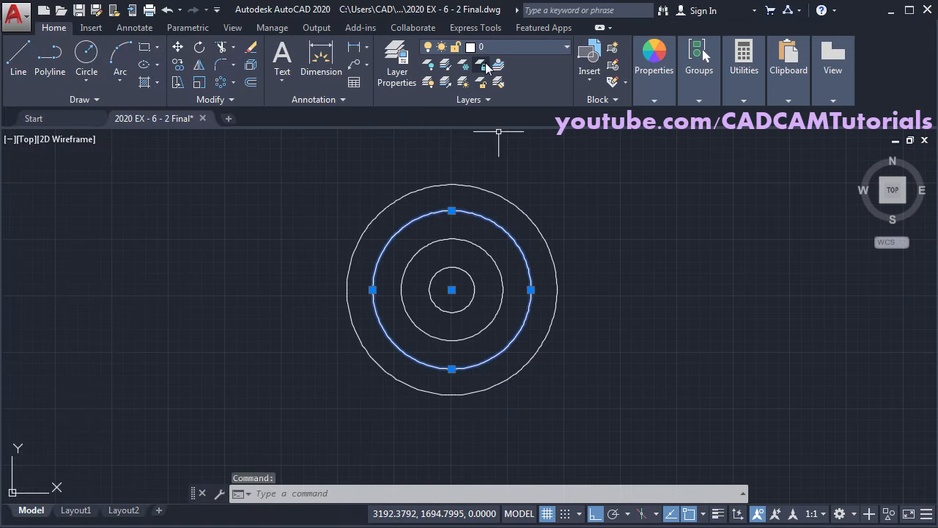
left_click(512, 45)
left_click(497, 82)
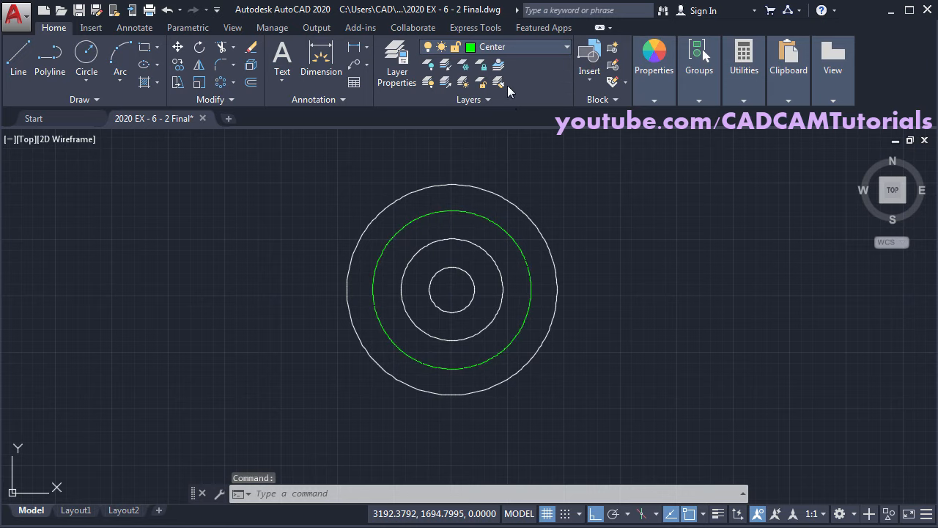
key("Escape")
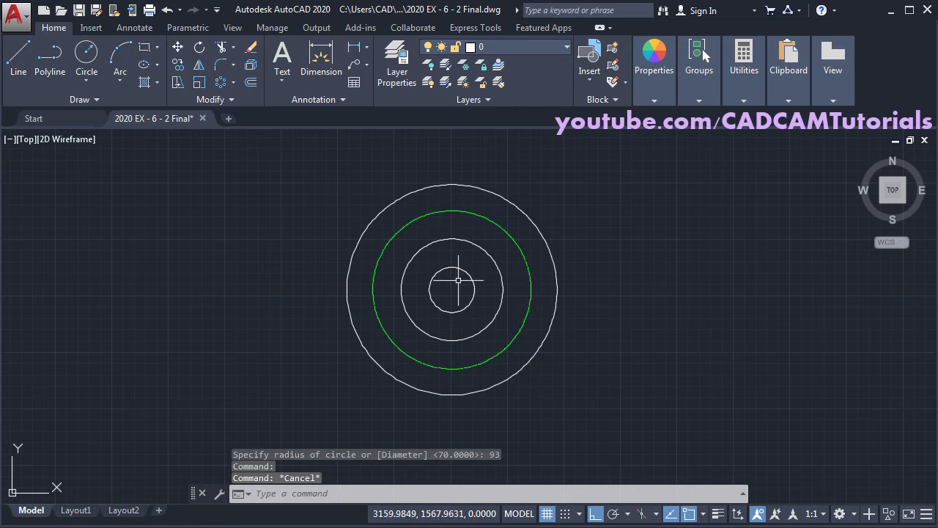
scroll(447, 264, "up", 2)
scroll(411, 193, "up", 2)
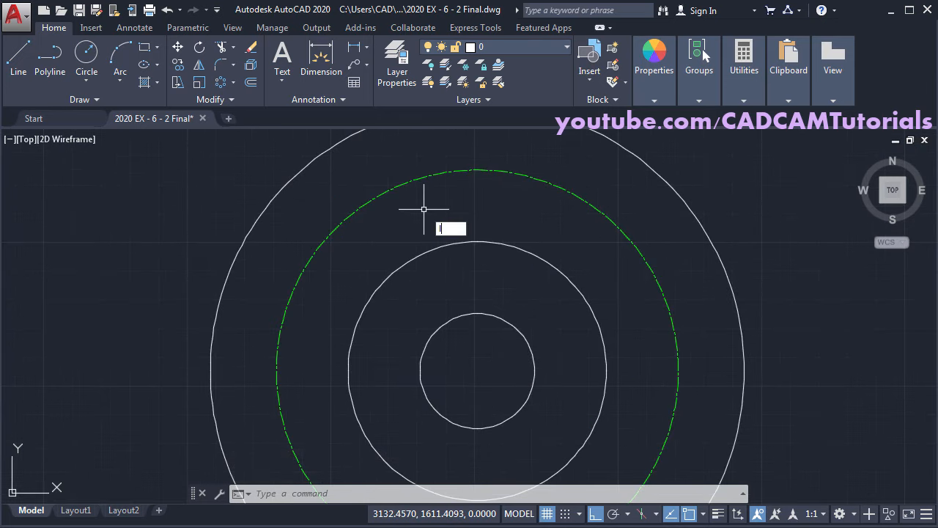
Set the global linetype scale factor to 1.
type("lts")
key("Return")
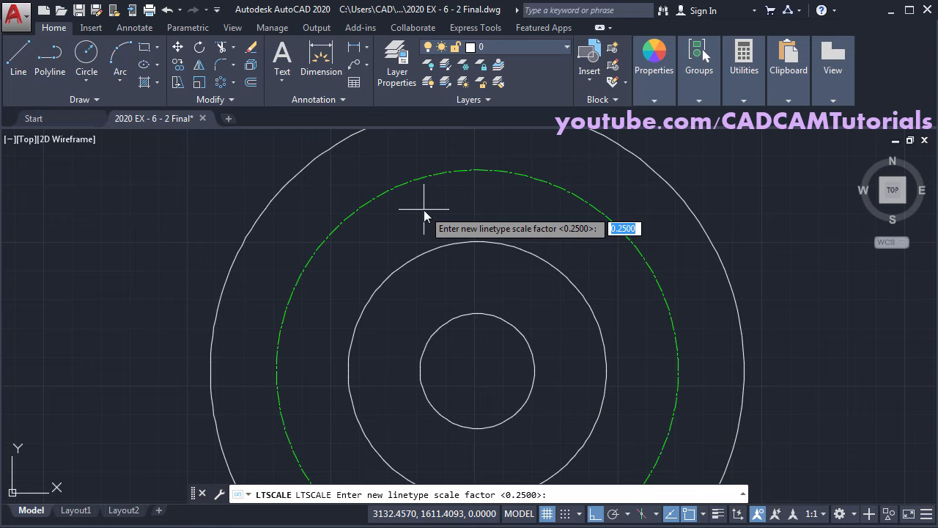
type("1")
key("Return")
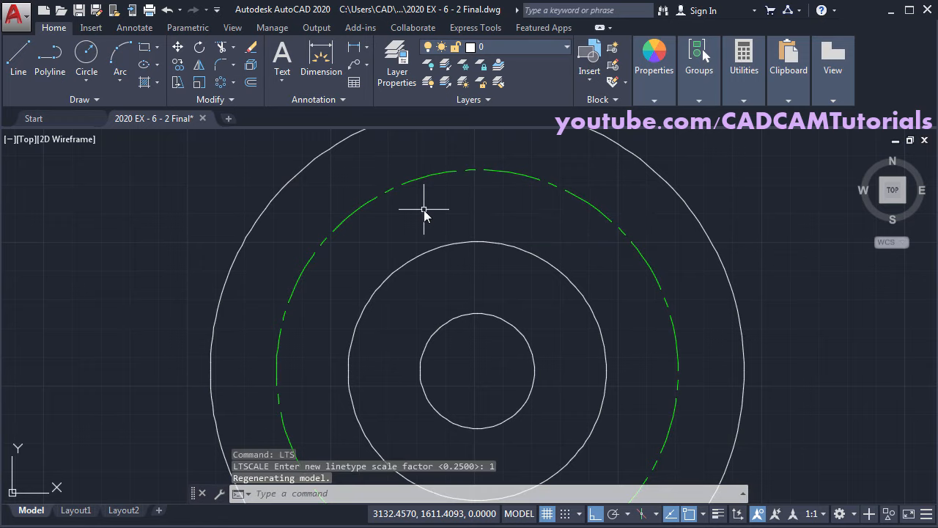
scroll(427, 209, "down", 2)
scroll(430, 214, "down", 2)
middle_click_drag(525, 236, 519, 260)
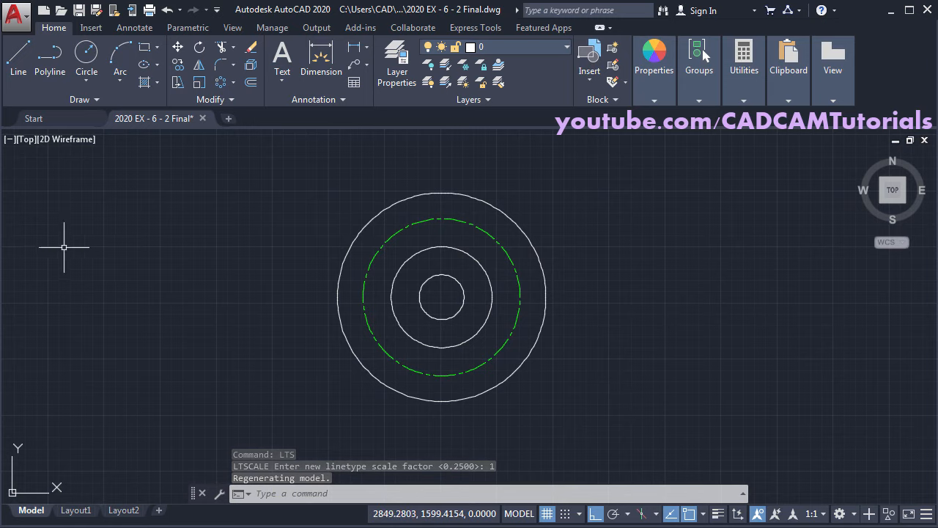
Check the hole radius in the PDF and draw a radius 10 circle centred on the R70 circle's right quadrant.
key("alt+Tab")
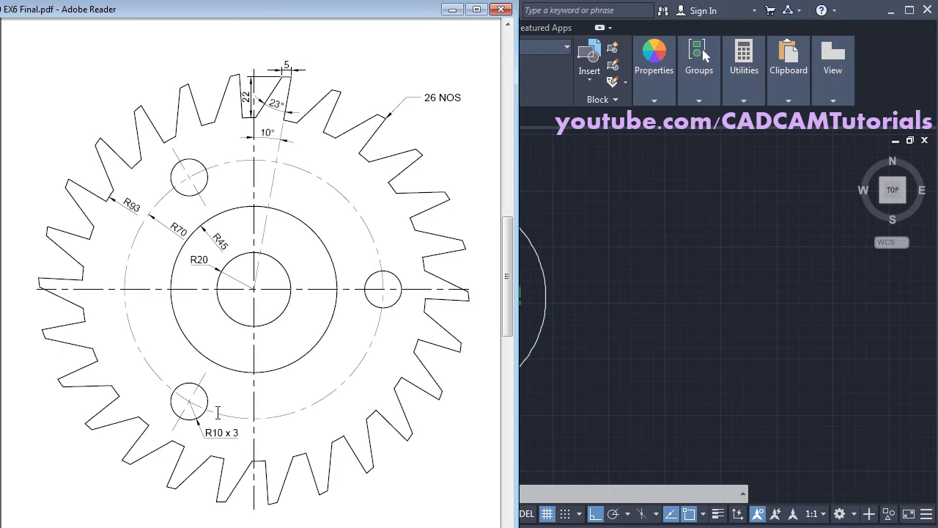
key("alt+Tab")
scroll(545, 293, "up", 2)
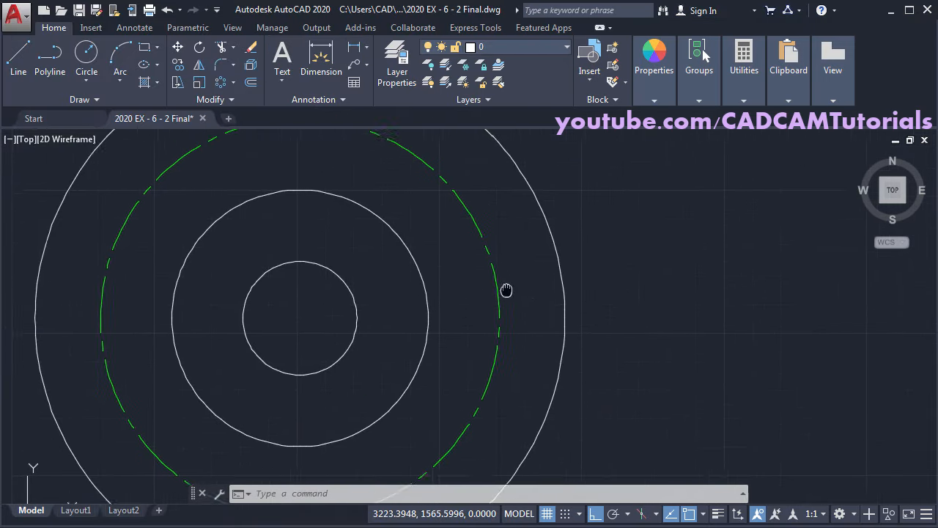
left_click(94, 58)
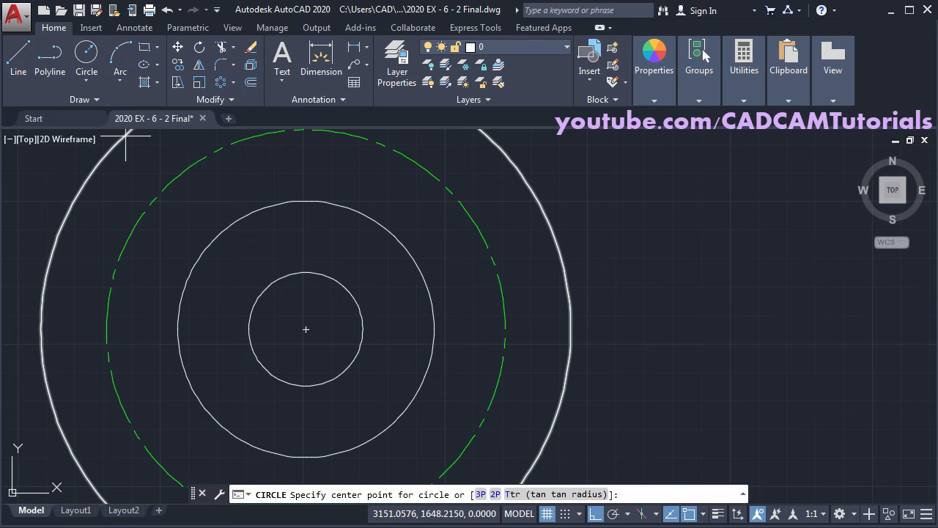
left_click(505, 329)
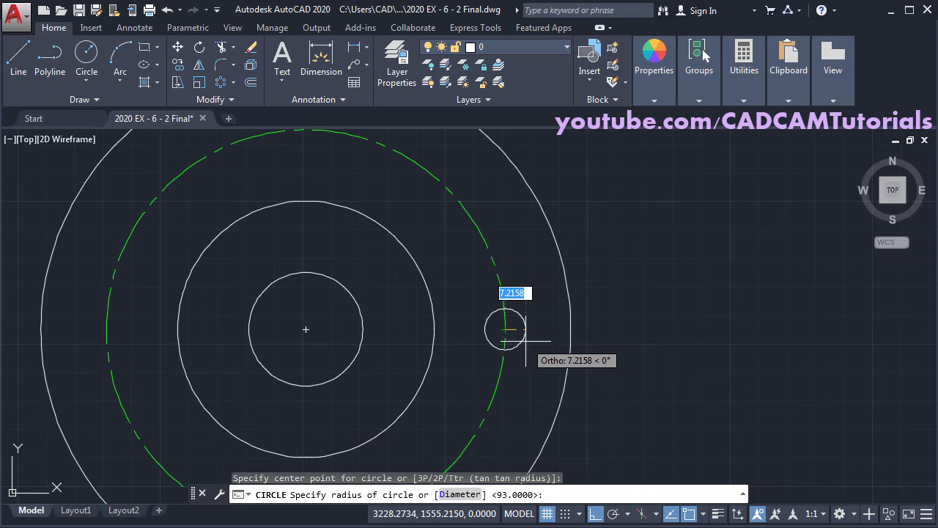
type("1")
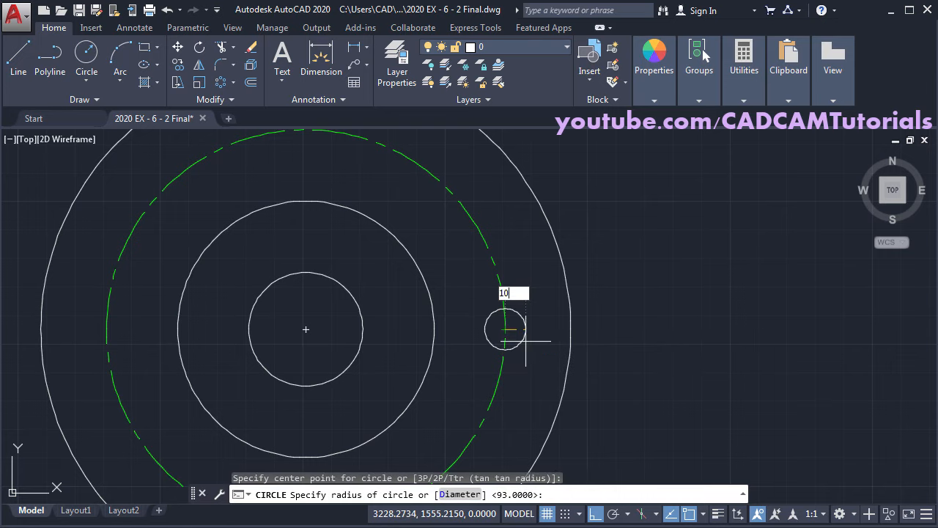
type("0")
key("Return")
scroll(535, 330, "down", 2)
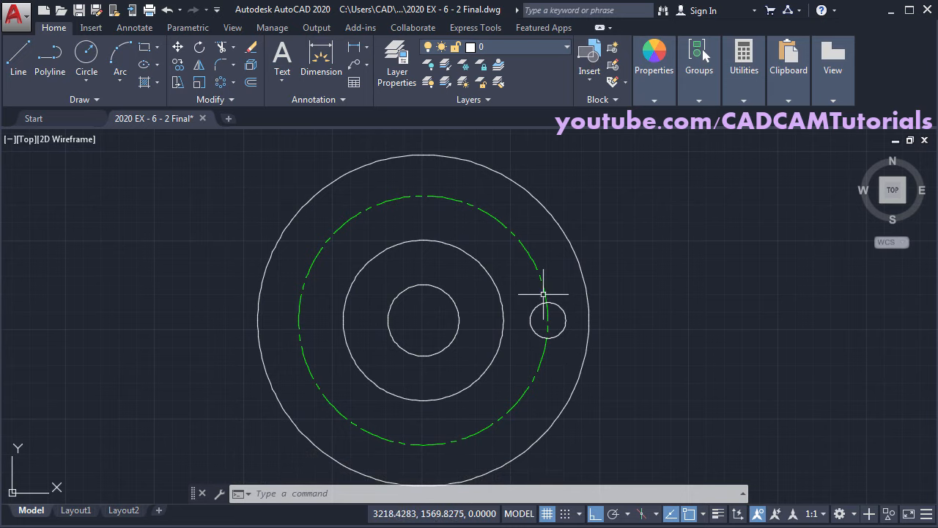
Create a polar array of the R10 circle with 3 items over 360° around the centre of the concentric circles.
left_click(224, 83)
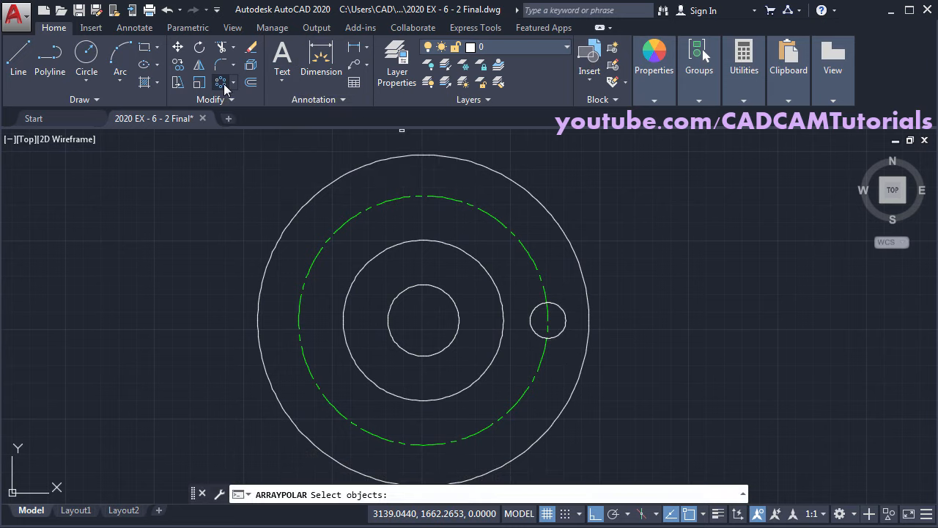
left_click(535, 331)
key("Return")
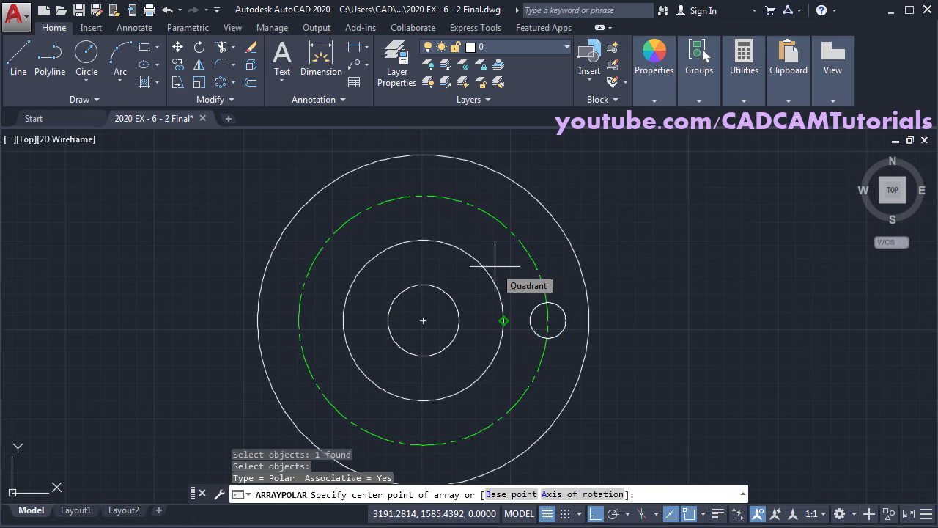
left_click(423, 321)
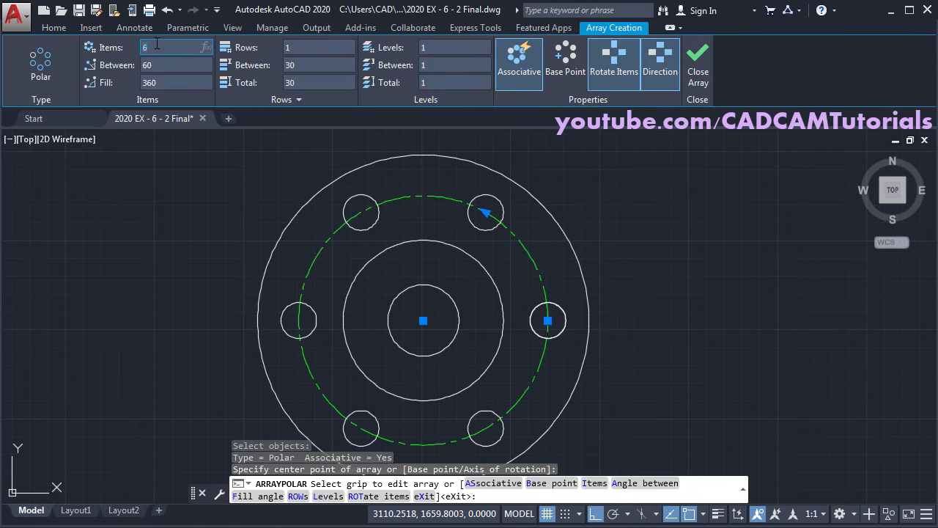
key("Return")
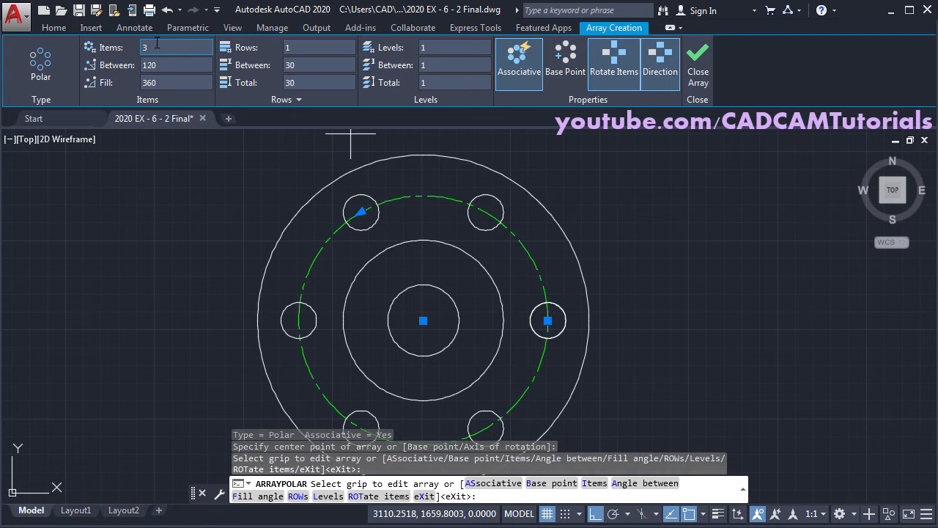
left_click(700, 82)
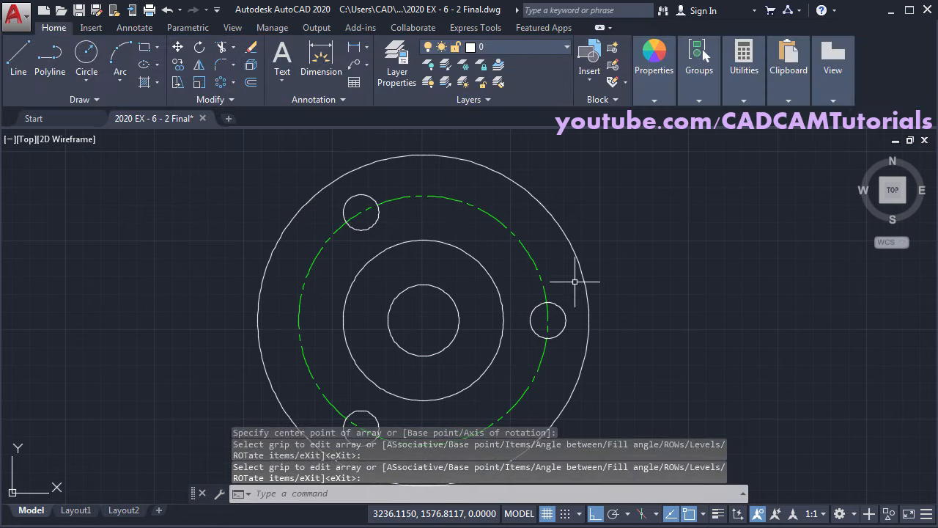
Check the centre lines of the lower-left R10 hole in the PDF and return to that hole in AutoCAD.
mouse_move(464, 339)
middle_mouse_down()
mouse_move(470, 321)
mouse_move(483, 320)
middle_mouse_up()
key("alt+Tab")
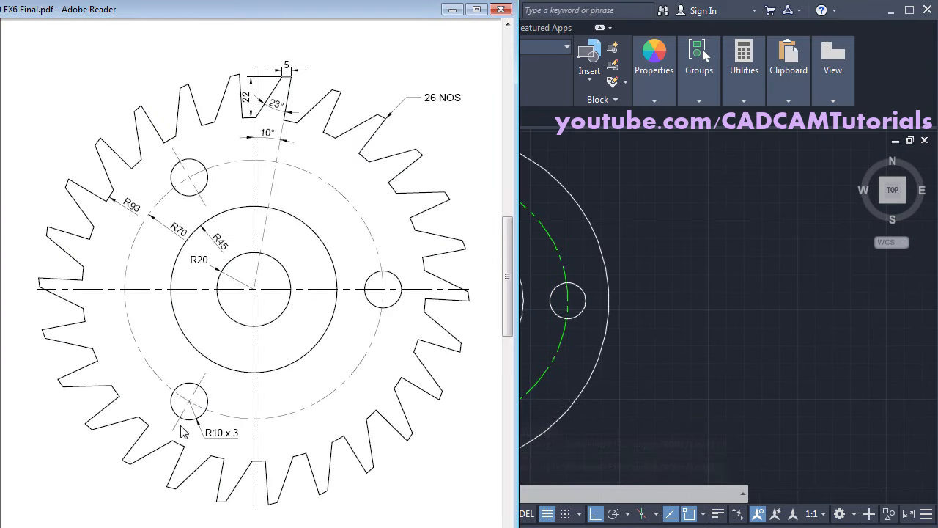
key("alt+Tab")
scroll(419, 375, "up", 2)
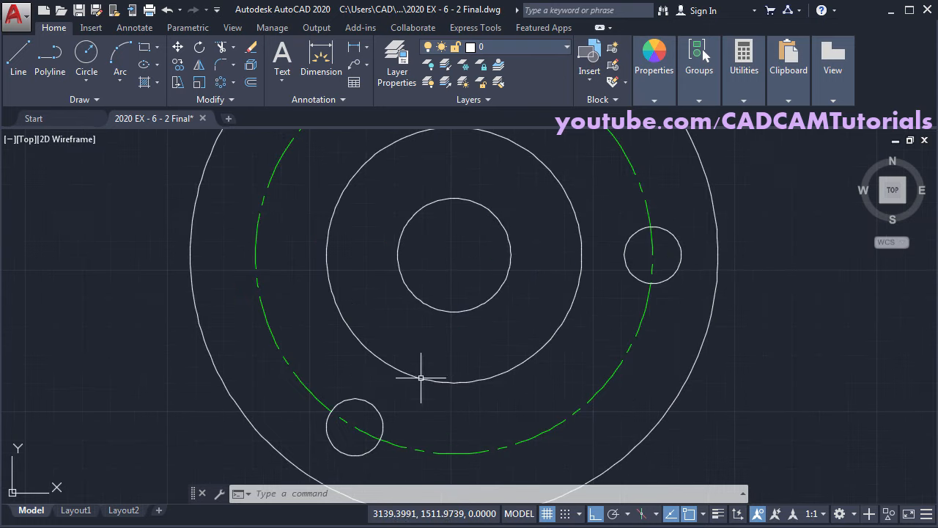
middle_click_drag(419, 377, 497, 314)
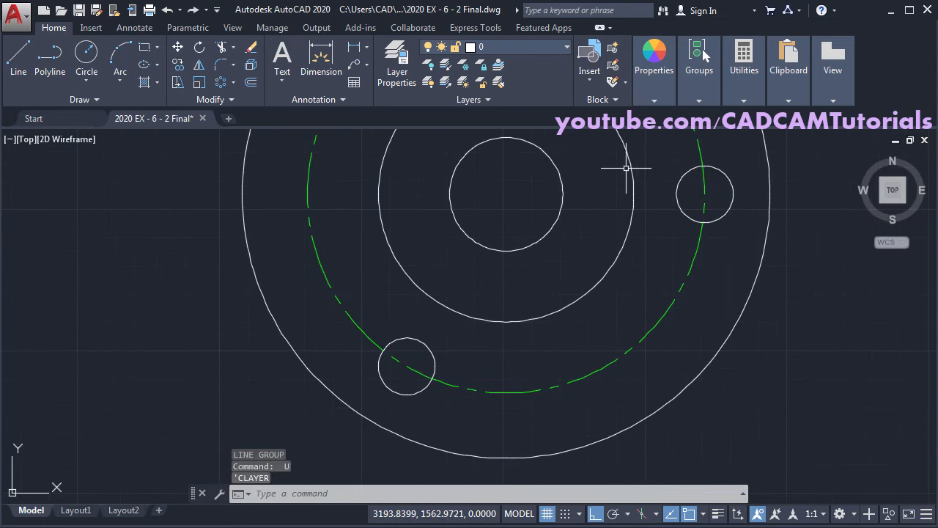
Draw a line on the Center layer from the common centre of the large circles to the centre of the lower-left small circle.
left_click(518, 49)
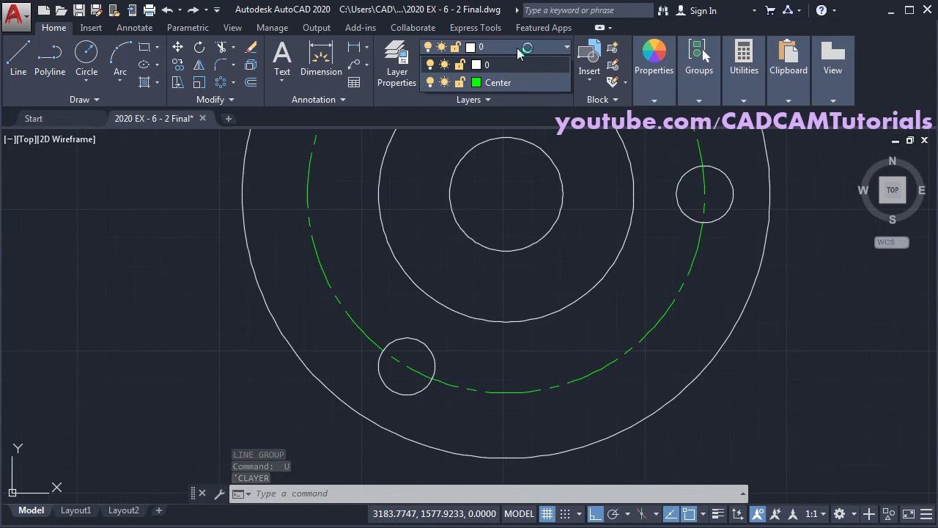
left_click(516, 85)
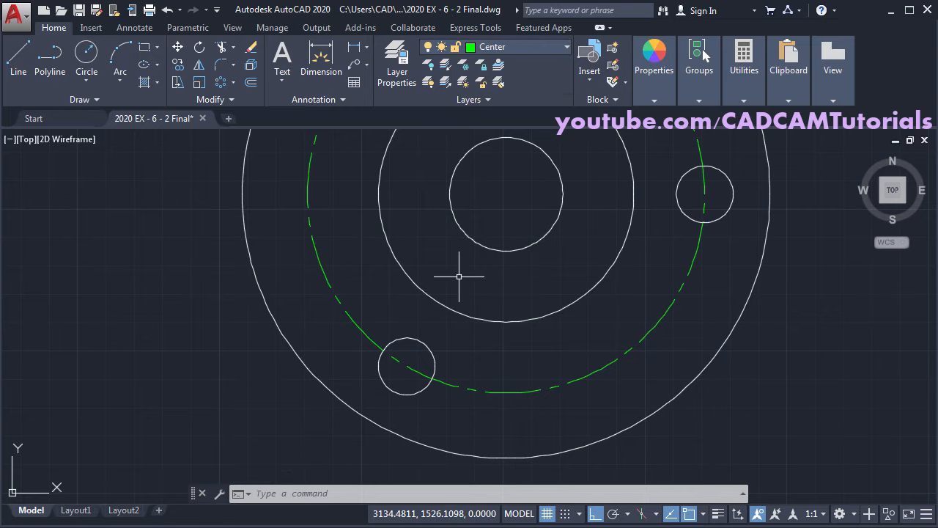
left_click(19, 63)
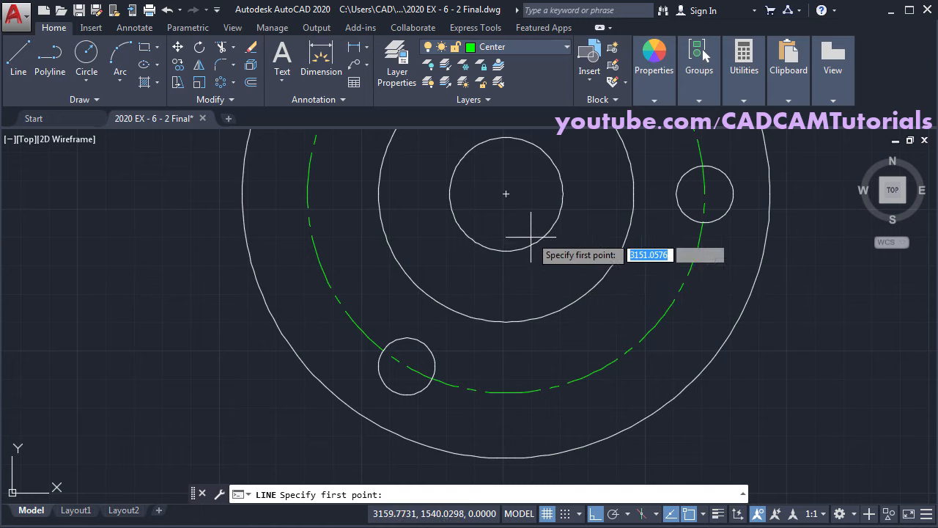
left_click(506, 193)
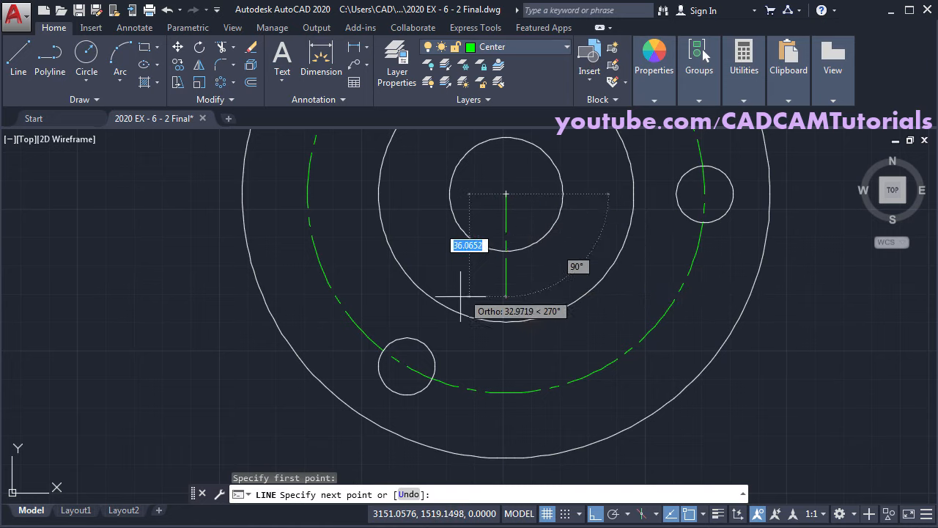
left_click(407, 366)
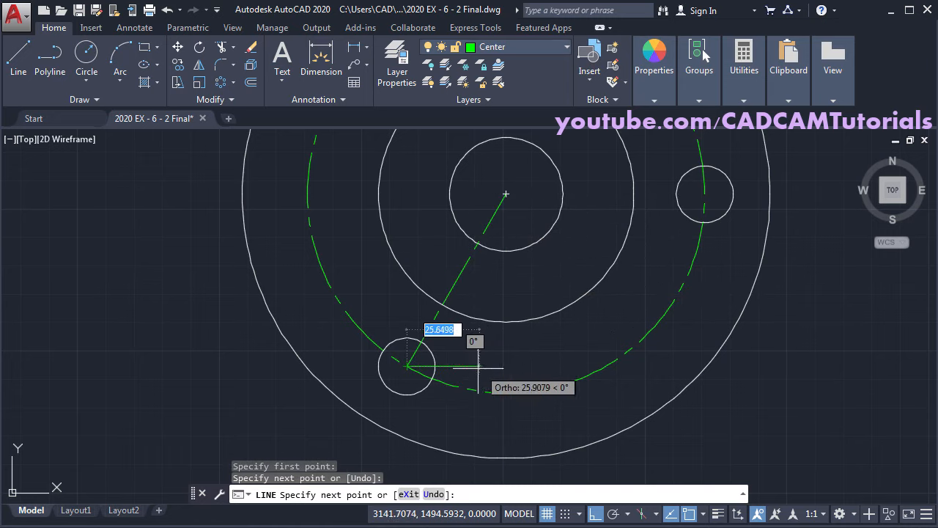
key("Return")
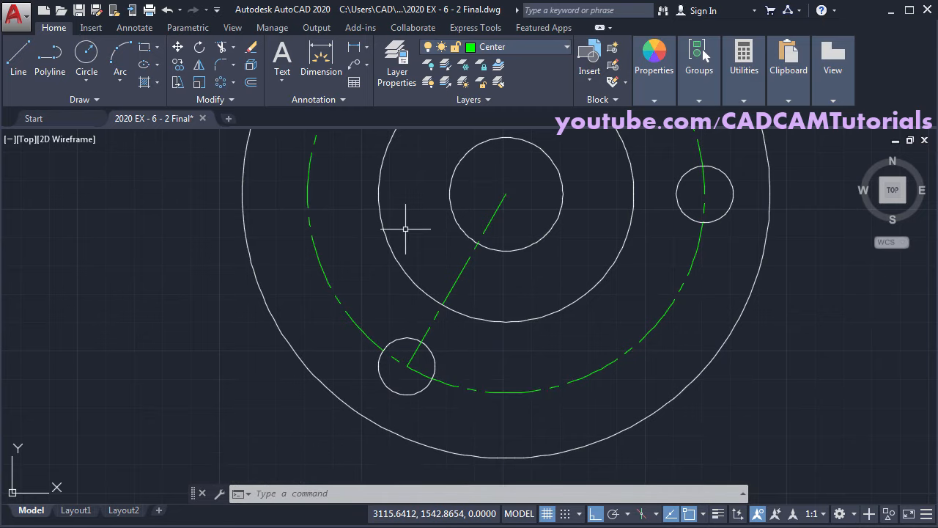
Extend the angled centre line through the lower-left small circle until it meets the outermost circle.
left_click(234, 48)
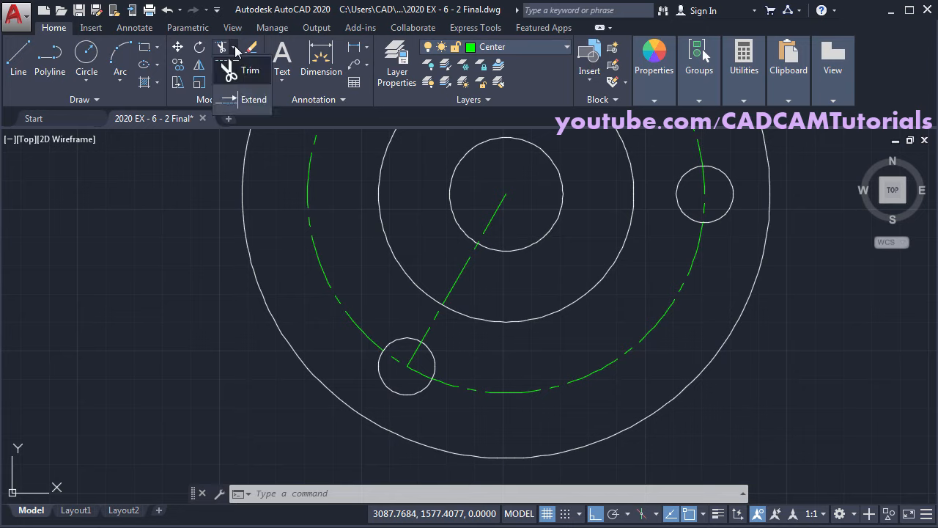
left_click(243, 102)
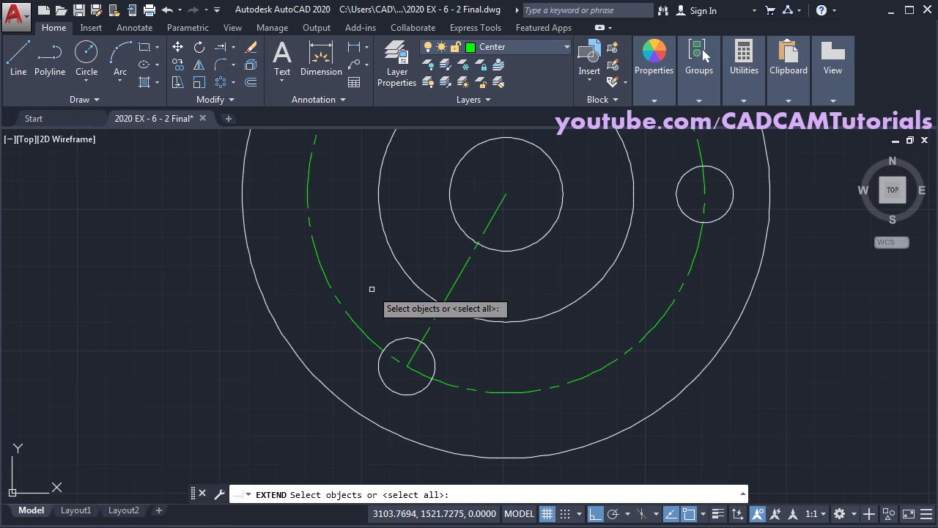
key("Return")
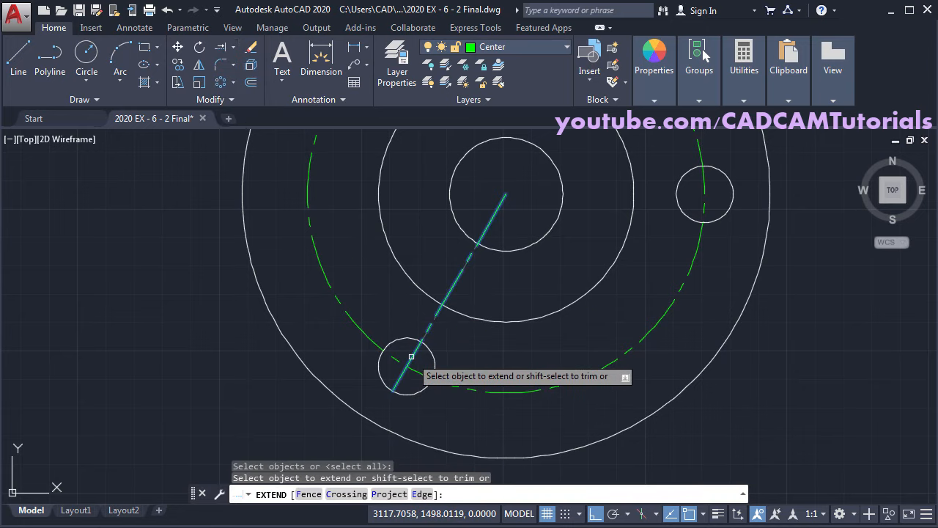
left_click(399, 378)
left_click(396, 382)
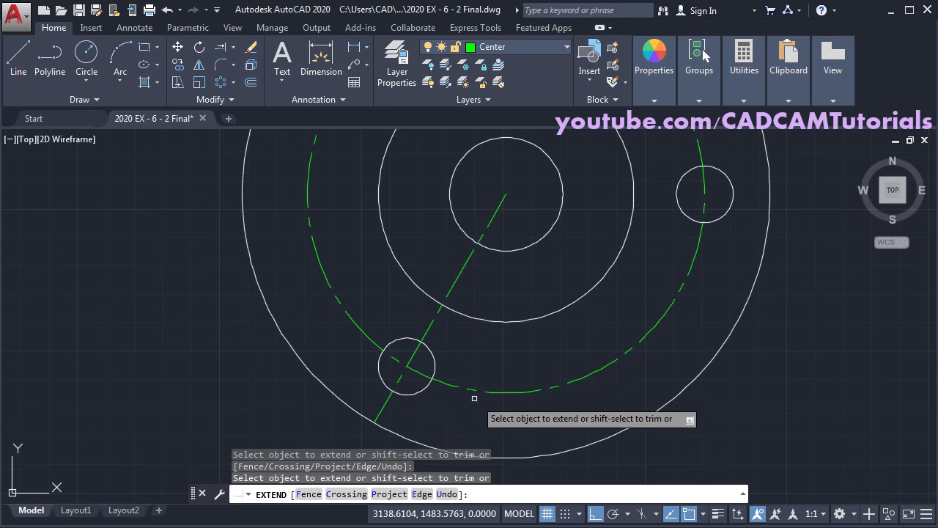
key("Return")
middle_click_drag(463, 366, 424, 364)
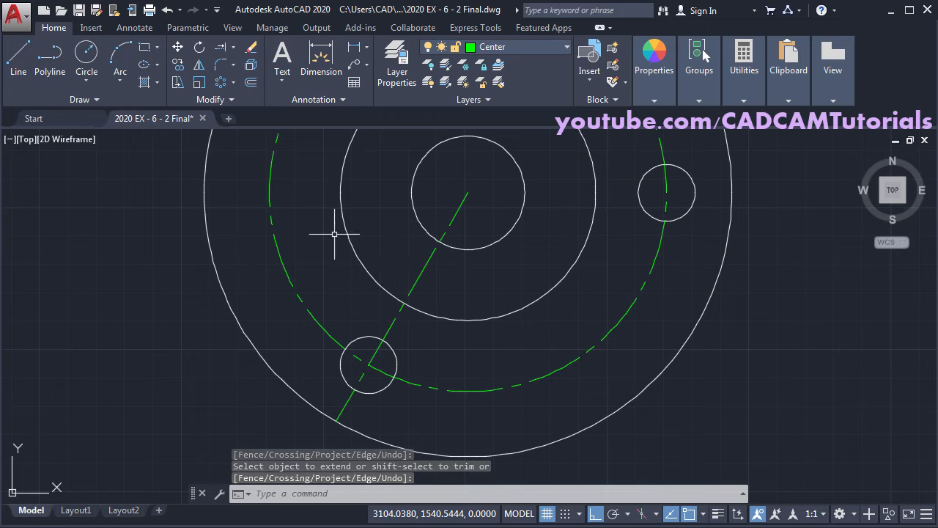
Break the angled centre line to remove its inner part, from just above the small circle to the common centre.
left_click(225, 105)
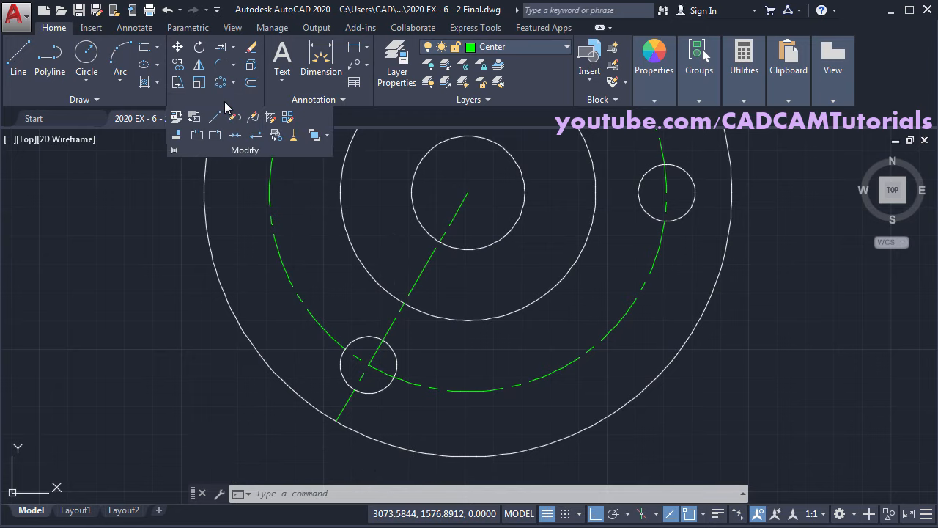
left_click(198, 136)
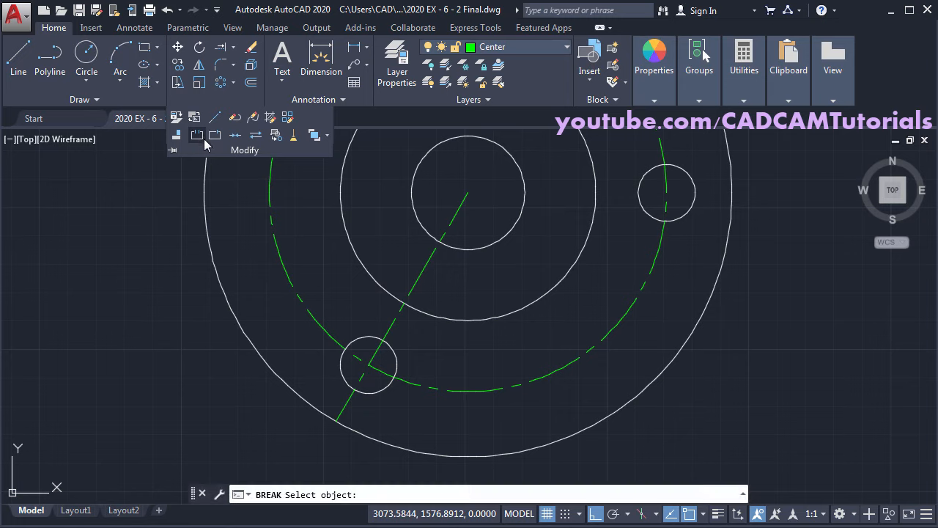
left_click(393, 321)
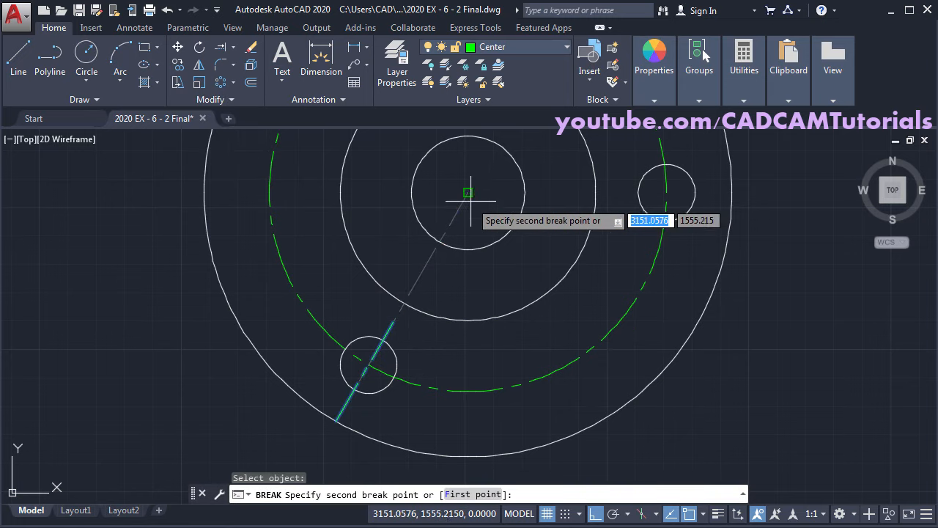
left_click(485, 174)
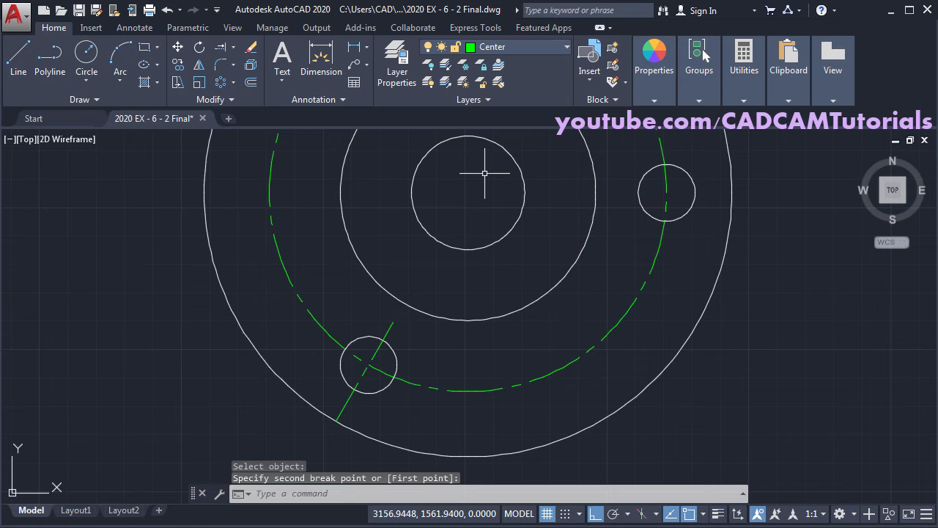
Break off the outer end of the angled centre line so it stops slightly beyond the lower-left small circle.
middle_click_drag(400, 399, 445, 350)
key("Return")
scroll(399, 371, "up", 2)
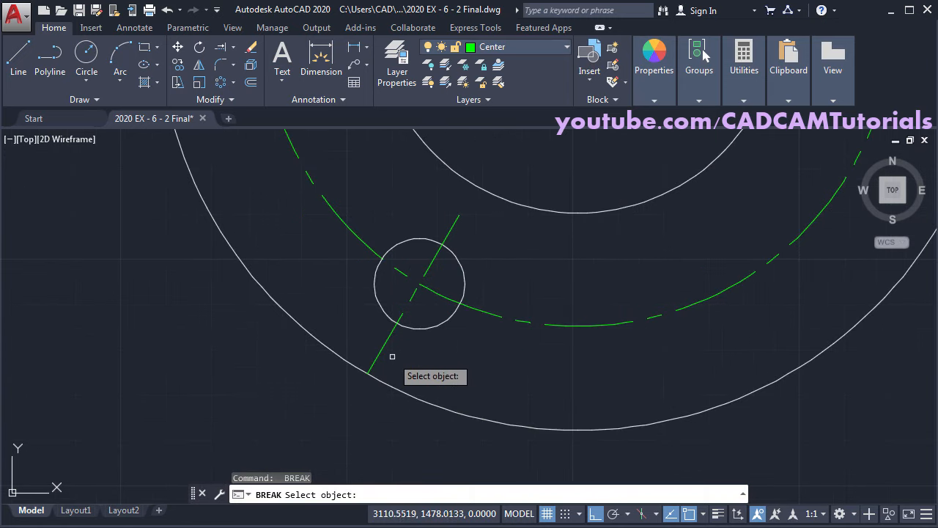
left_click(383, 347)
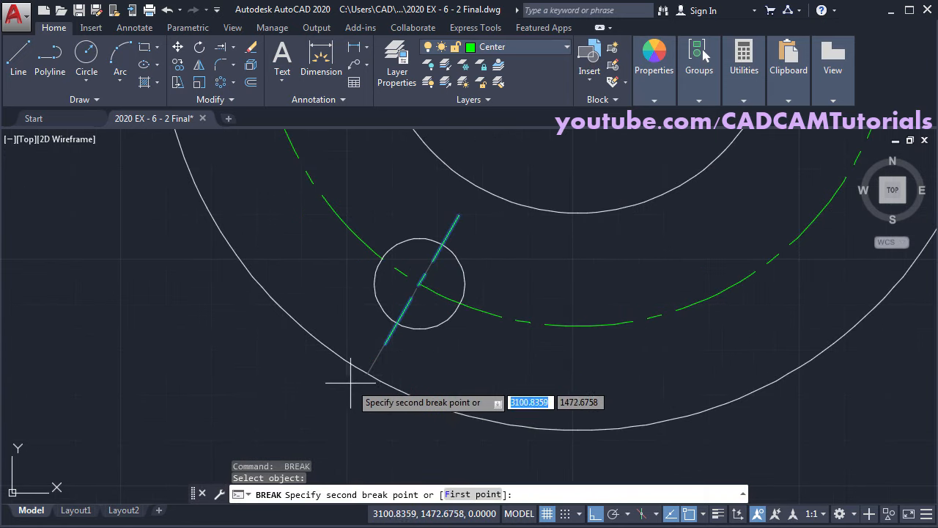
left_click(336, 402)
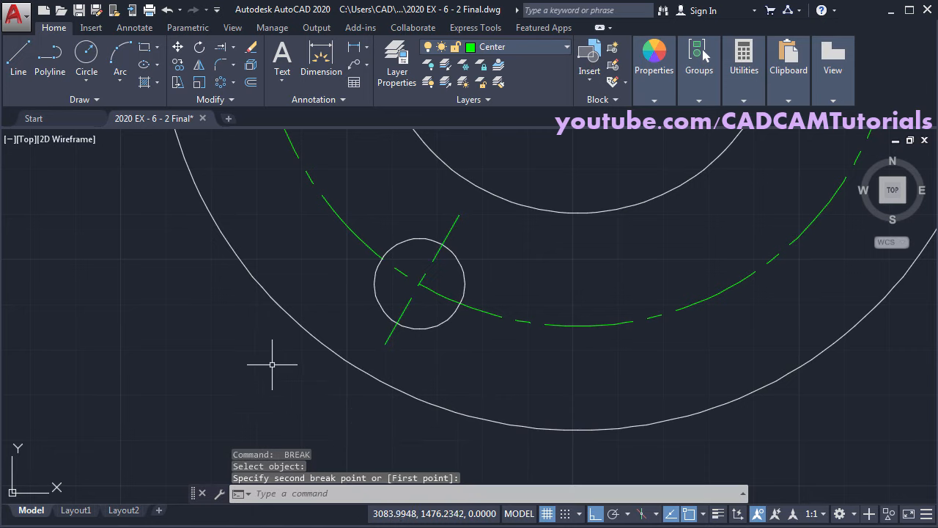
Mirror the short centre line to the upper-left small circle about the horizontal axis through the common centre, keeping the source line.
scroll(272, 360, "down", 3)
middle_click_drag(458, 284, 481, 340)
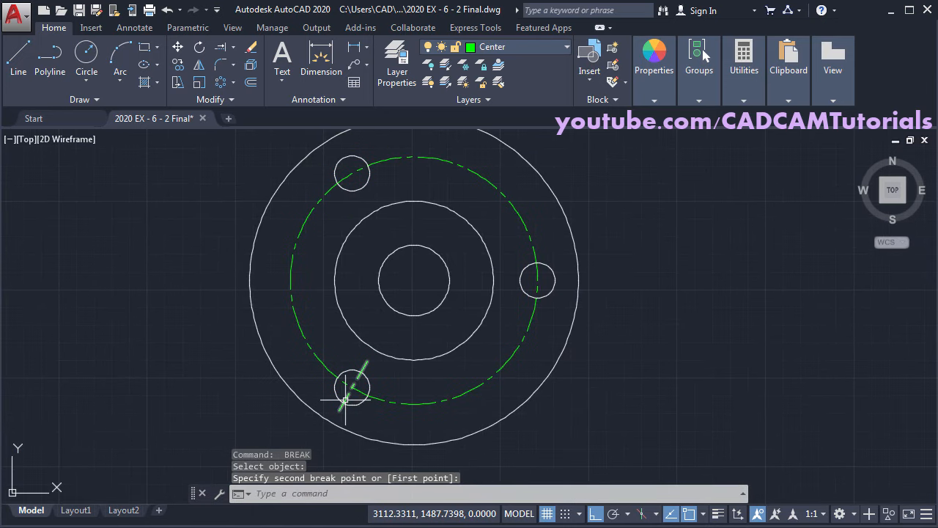
left_click(201, 69)
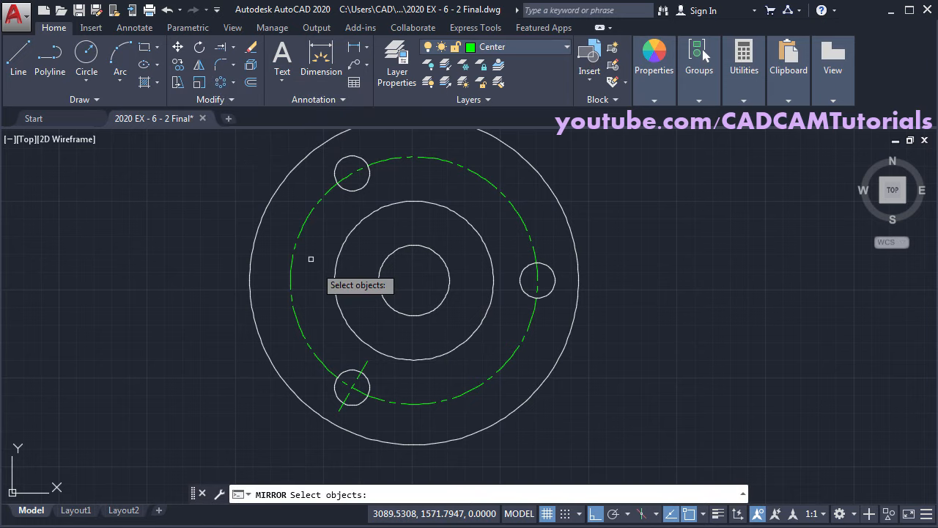
left_click(358, 376)
key("Return")
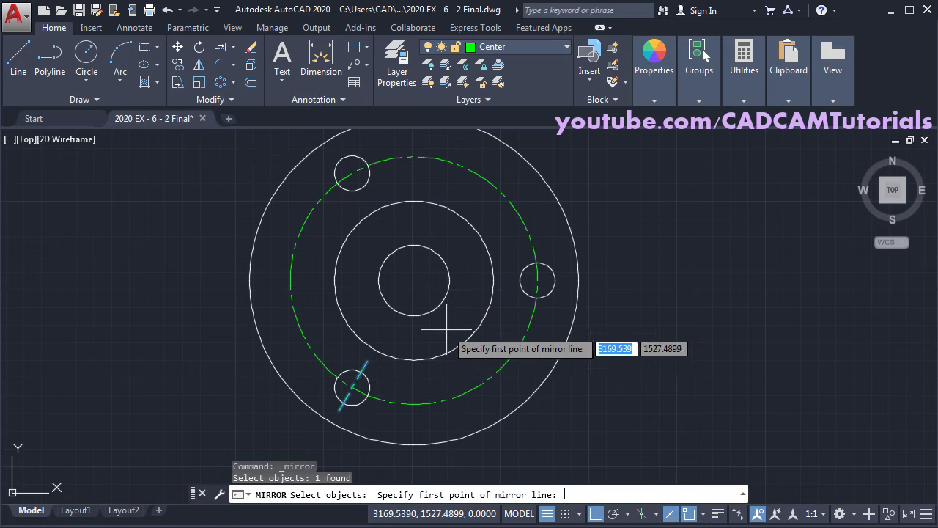
left_click(414, 280)
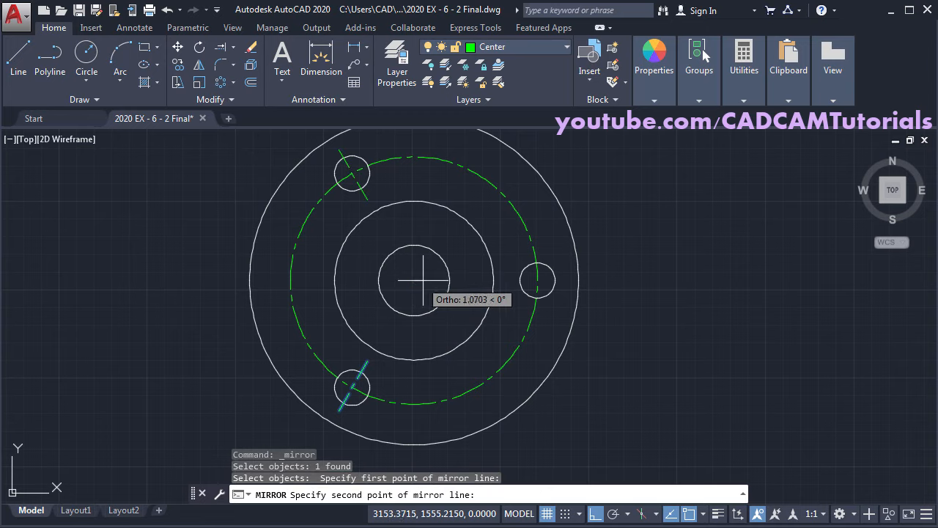
left_click(658, 296)
key("Return")
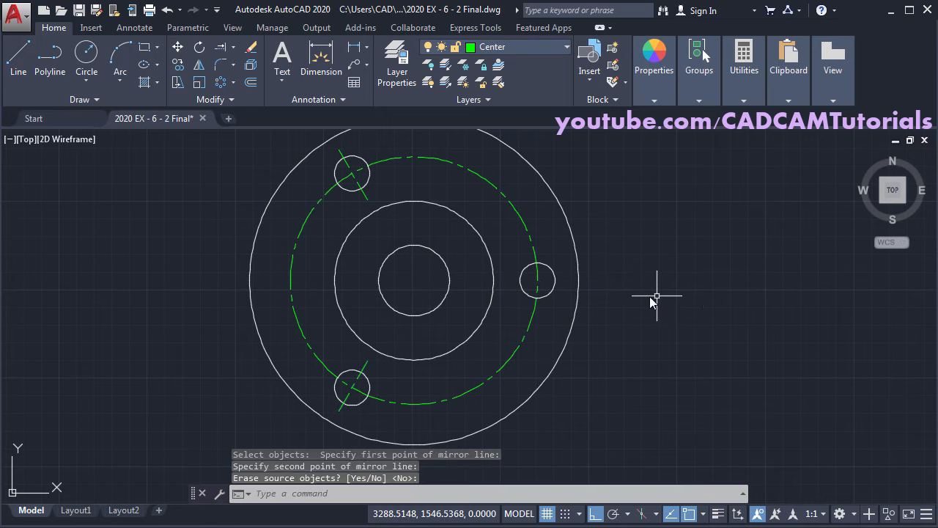
Check the tooth dimensions in the reference PDF, and draw a 130-unit centre line at 80° from the common centre with Ortho off.
scroll(476, 289, "down", 3)
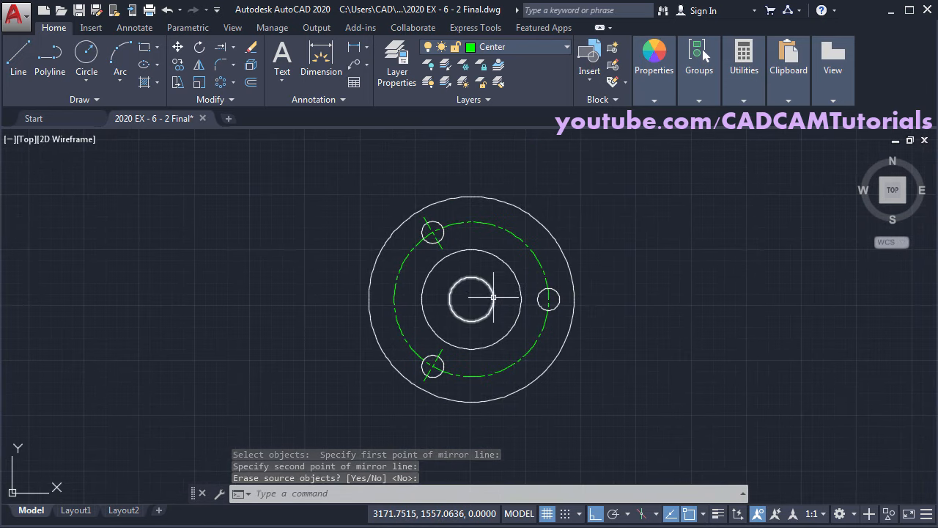
key("alt+Tab")
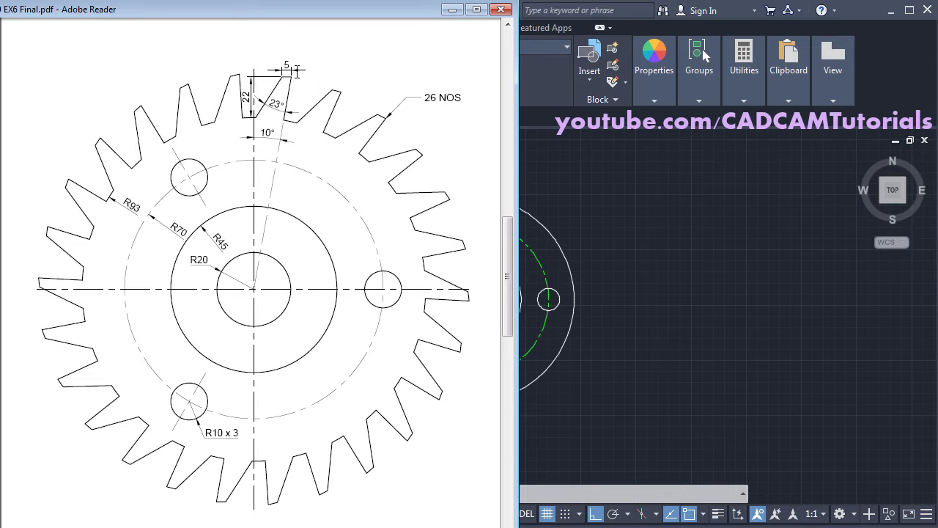
left_click(653, 214)
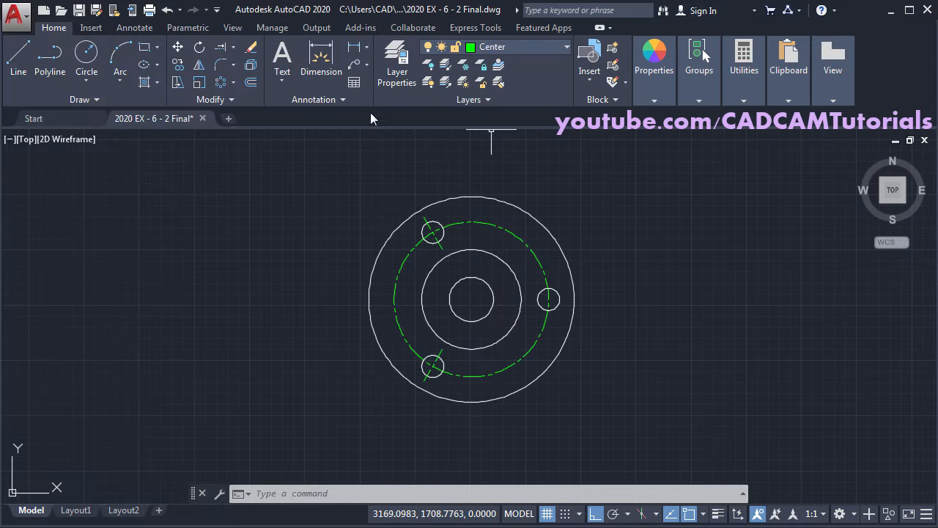
left_click(15, 76)
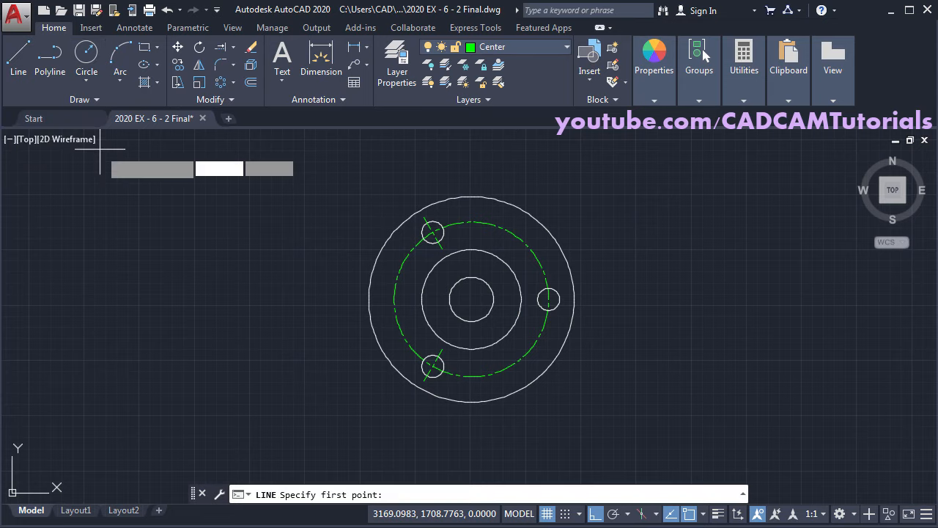
left_click(472, 300)
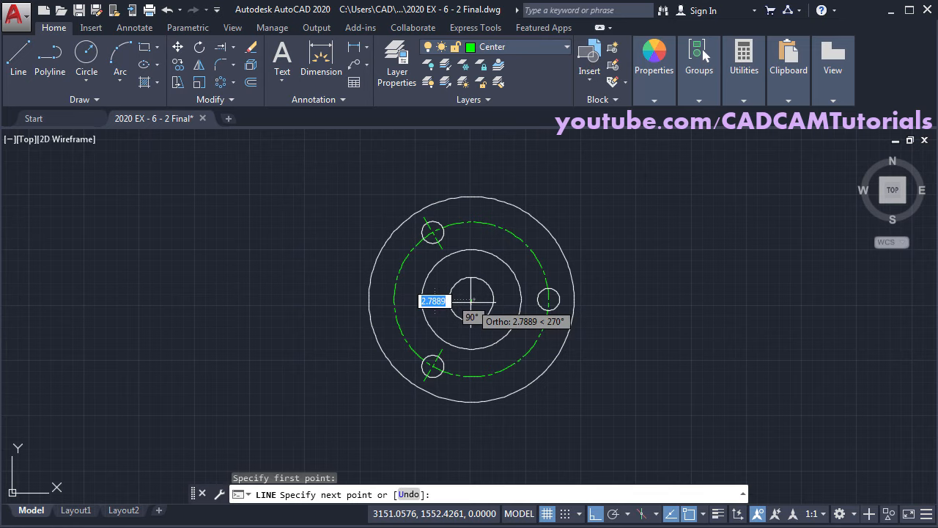
left_click(596, 514)
middle_click_drag(522, 239, 480, 315)
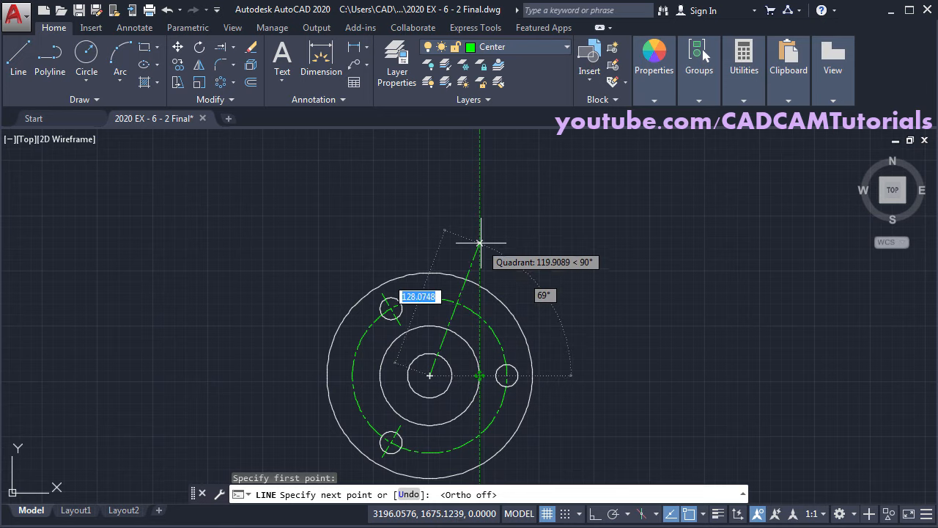
type("130")
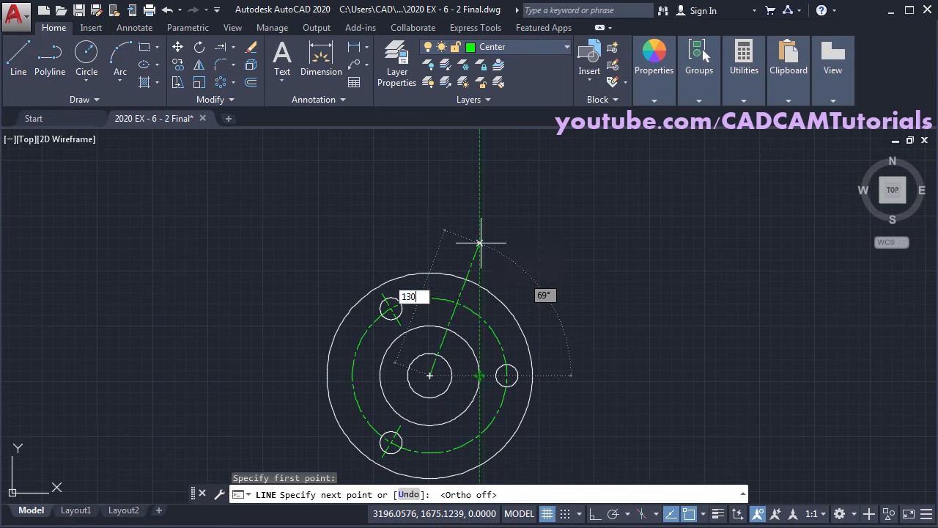
key("Tab")
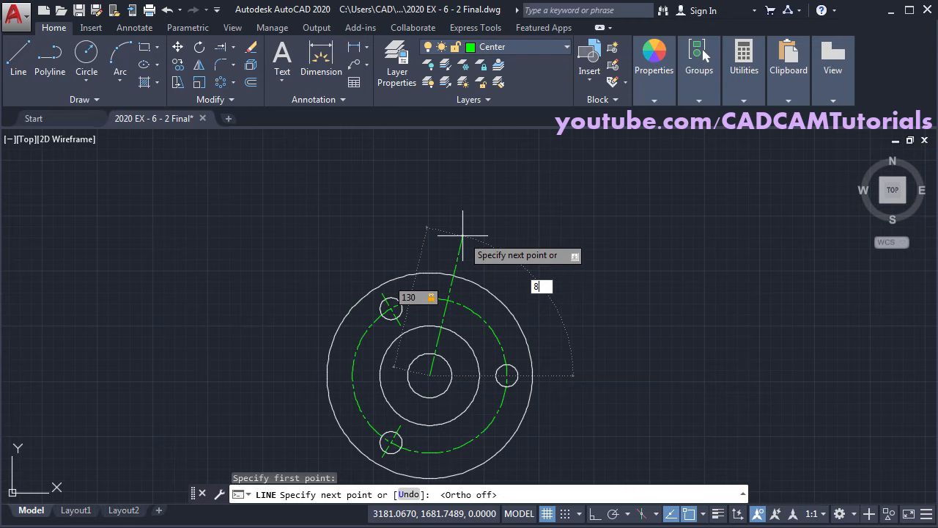
key("Return")
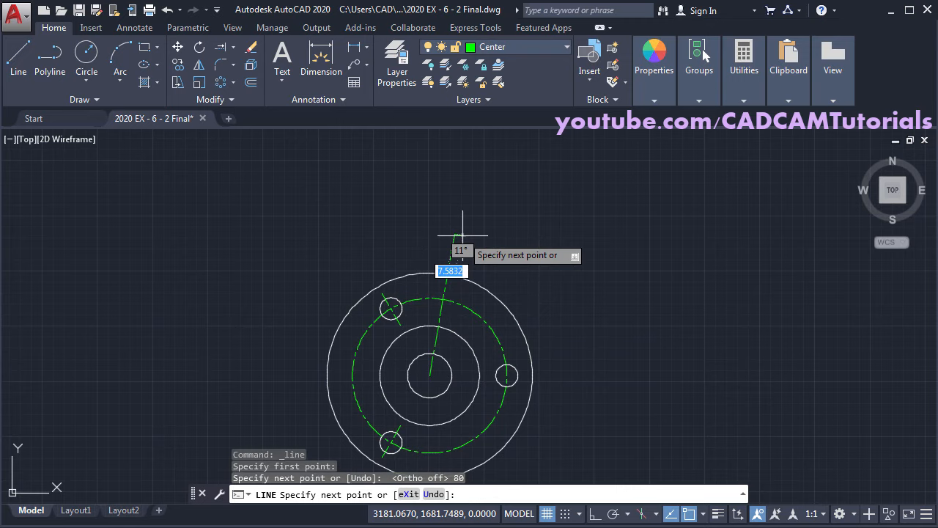
key("Return")
Make layer 0 the current layer.
scroll(464, 226, "up", 2)
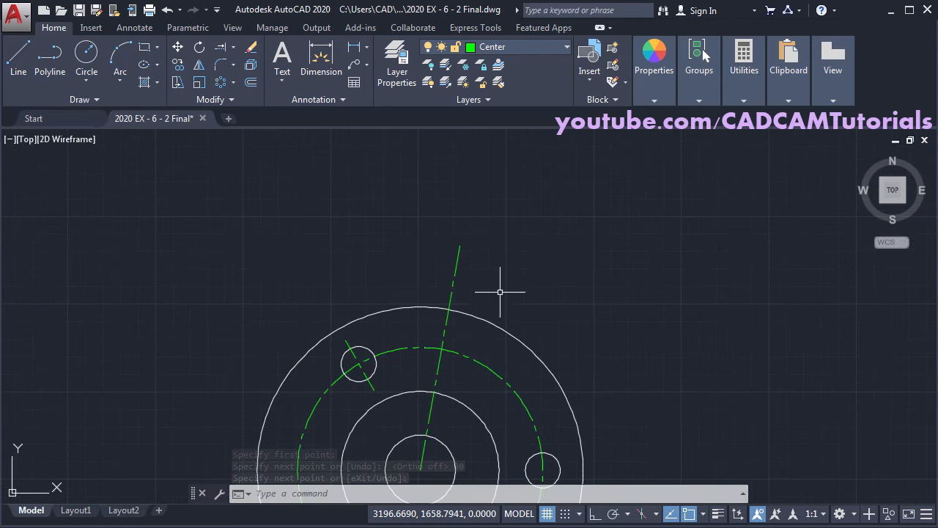
scroll(500, 292, "up", 2)
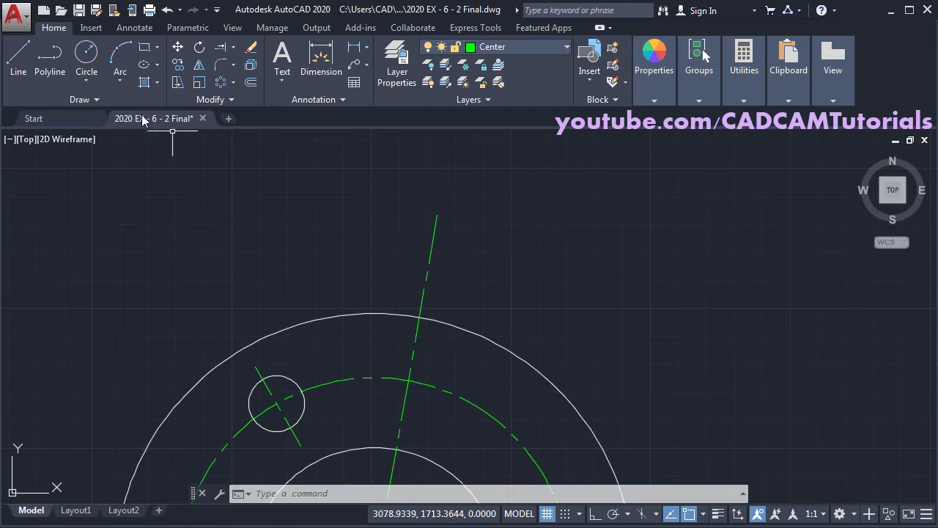
left_click(515, 49)
left_click(489, 65)
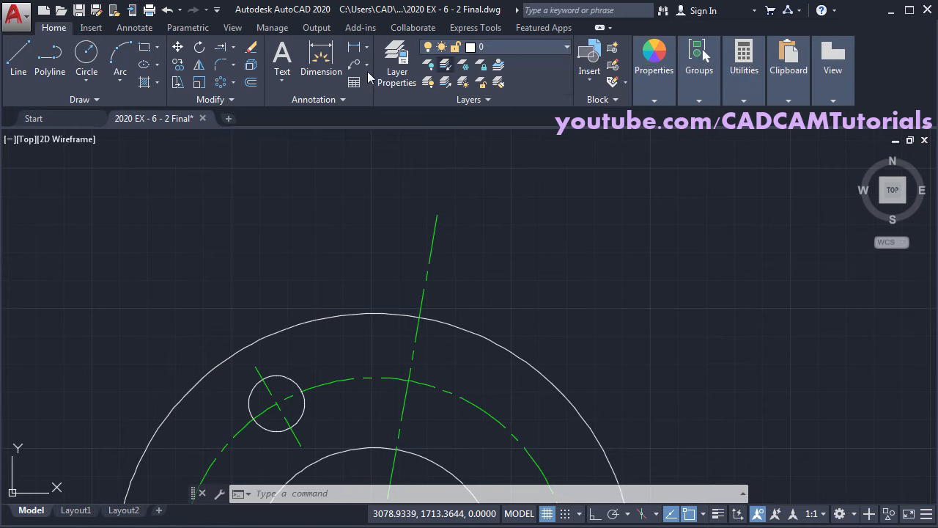
Draw a 22-unit vertical line up from the outer circle's top quadrant, then a horizontal line with Ortho on across the angled centre line.
left_click(17, 59)
left_click(374, 314)
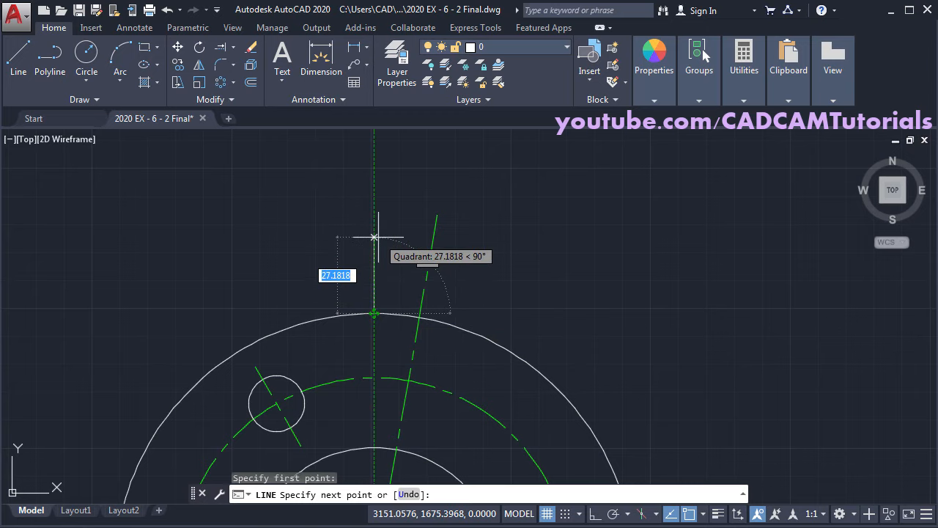
type("22")
key("Return")
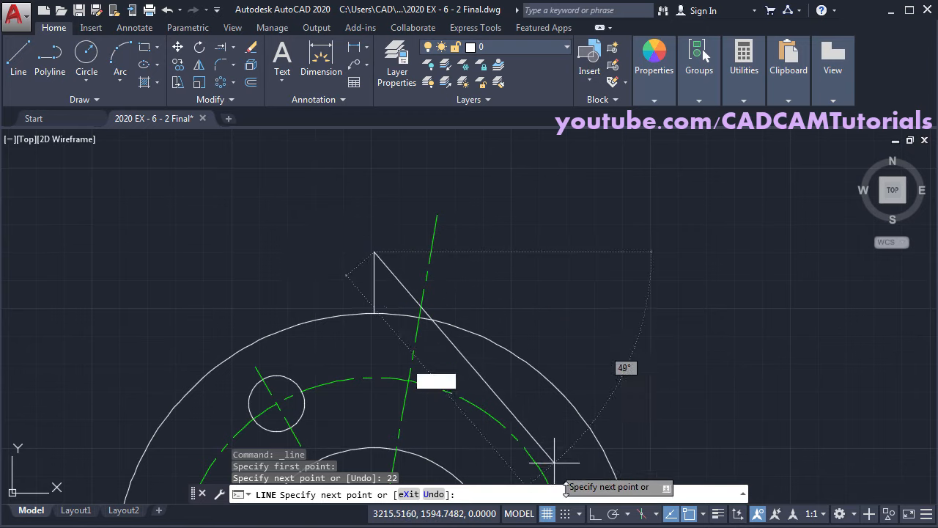
left_click(595, 513)
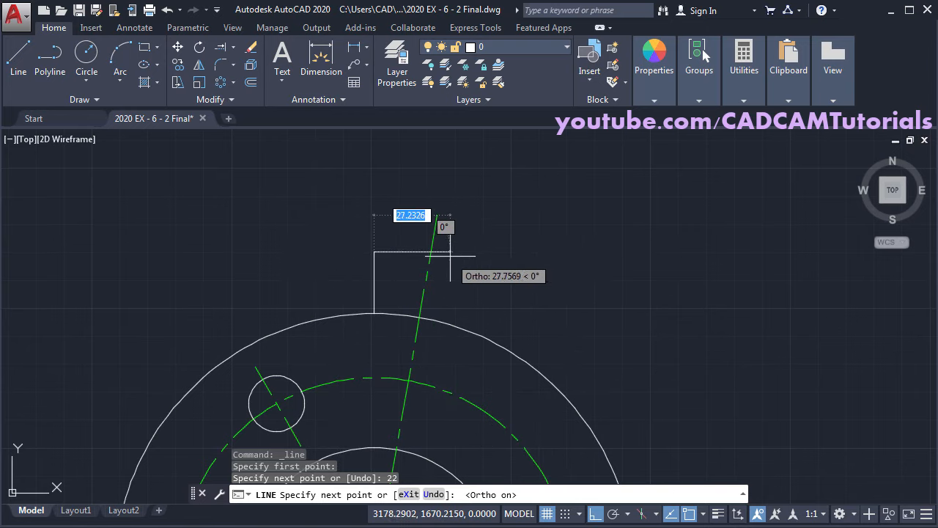
left_click(477, 255)
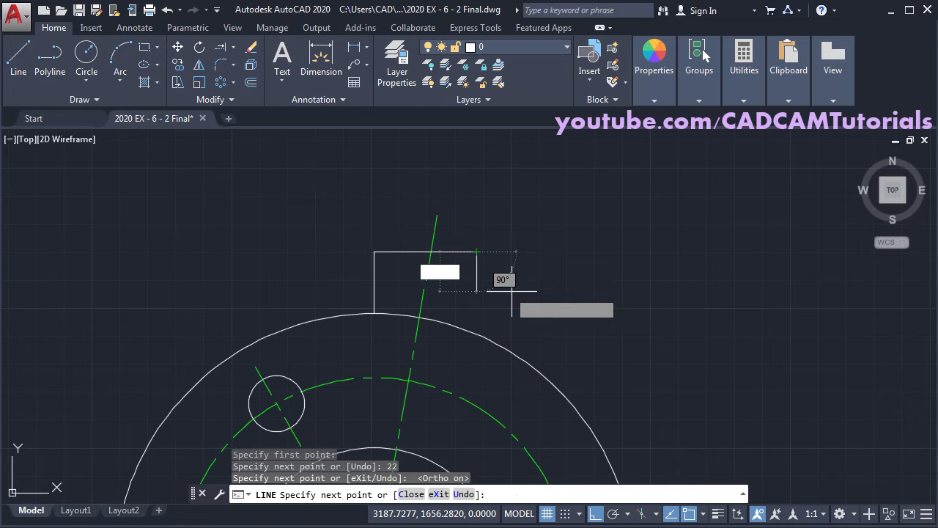
key("Return")
Check the tooth dimensions in the reference PDF, and draw a 5-unit tooth-tip line leftward from where the horizontal line crosses the angled centre line.
scroll(434, 288, "up", 4)
middle_click_drag(505, 267, 599, 262)
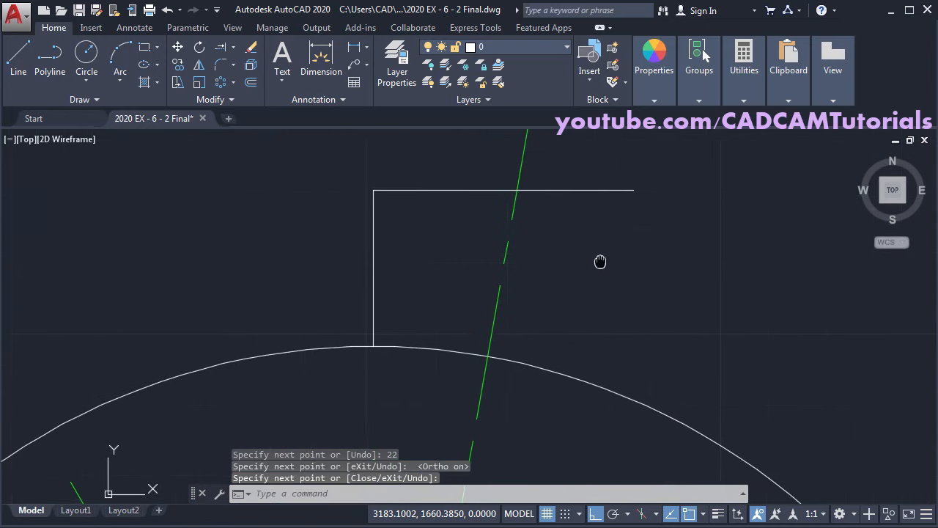
key("alt+Tab")
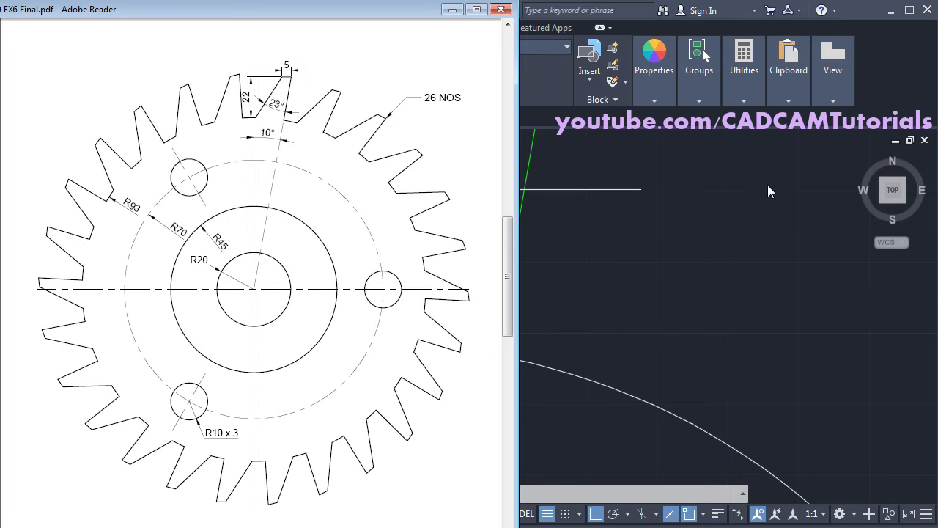
left_click(595, 227)
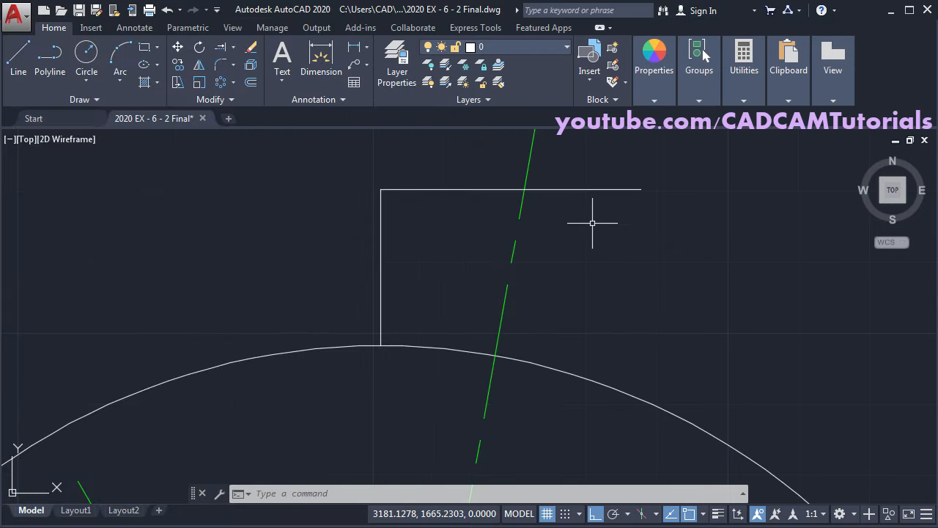
left_click(18, 77)
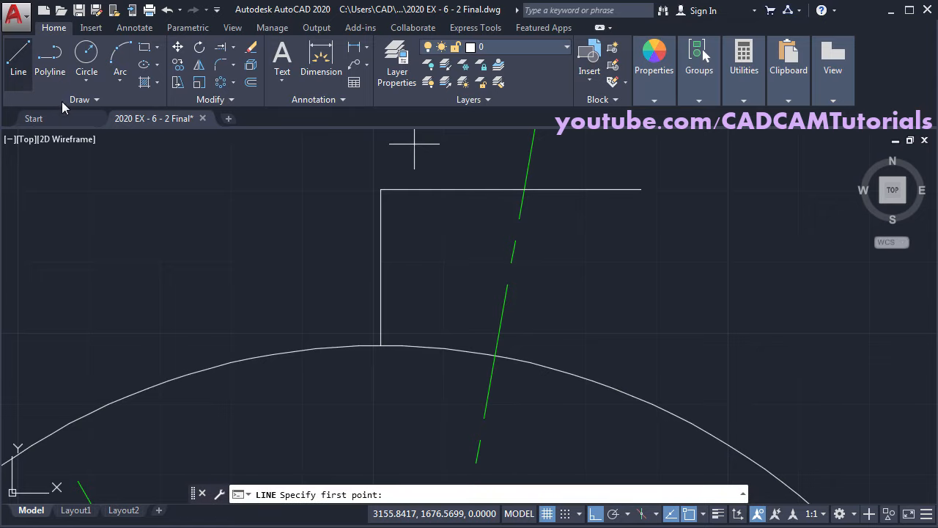
left_click(524, 189)
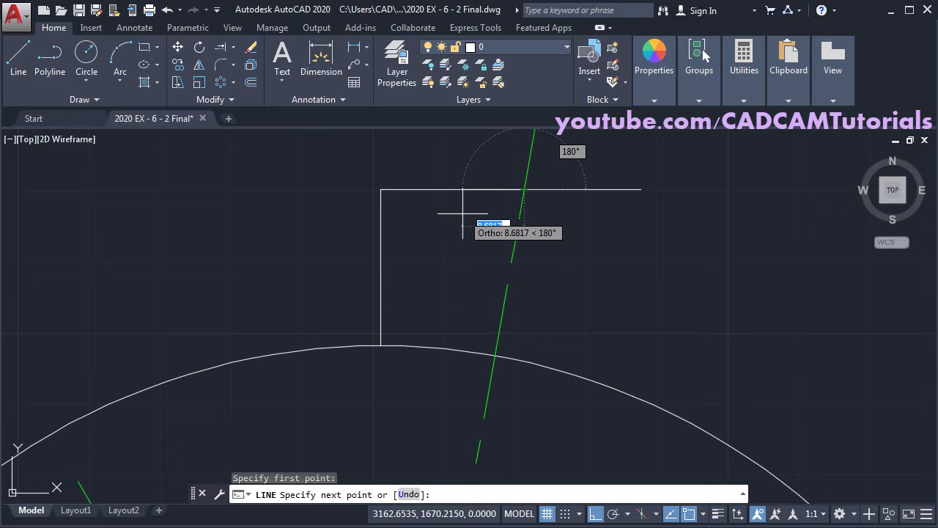
type("5")
key("Return")
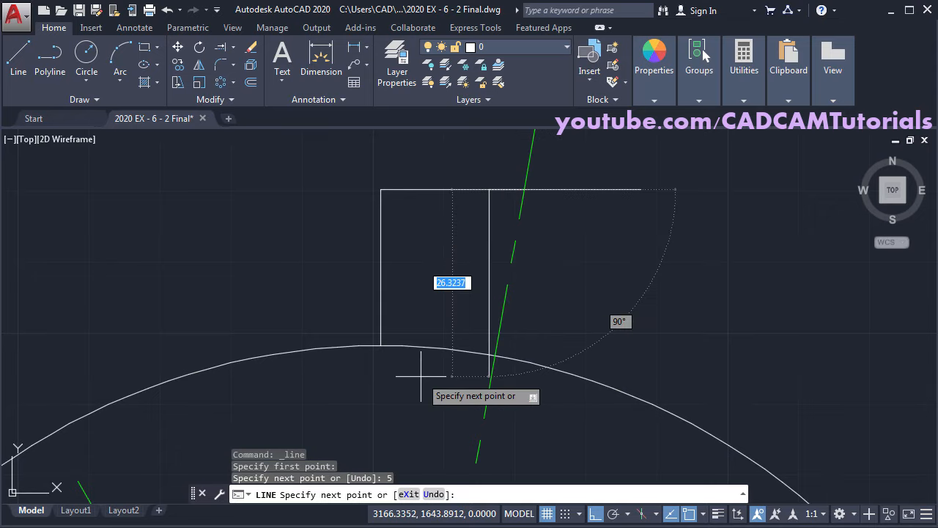
Continue from the tip line's left end with a 40-unit flank line at 123° down through the outer circle, with Ortho off.
left_click(596, 514)
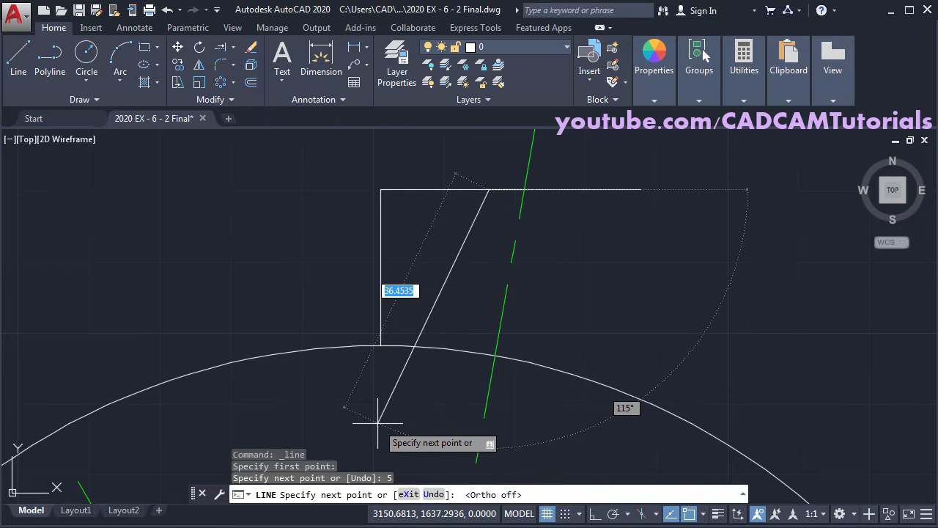
type("40")
key("Tab")
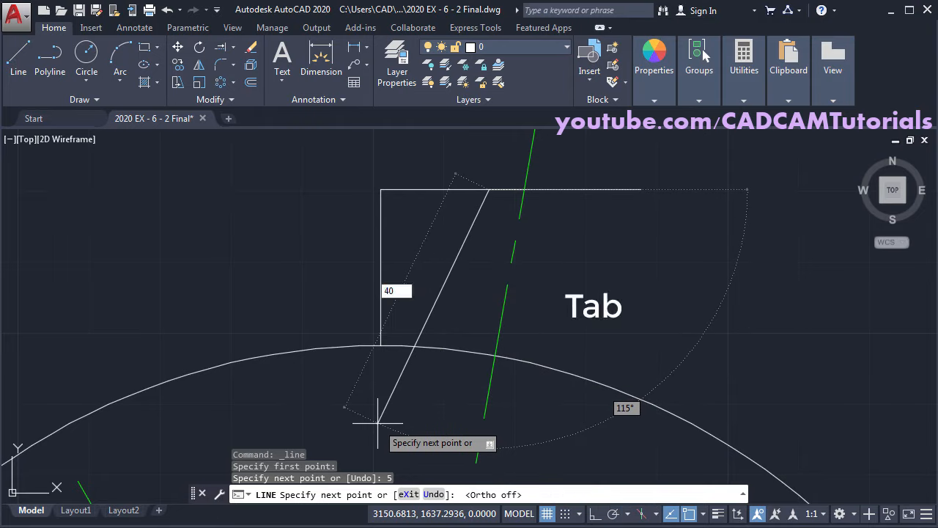
key("Tab")
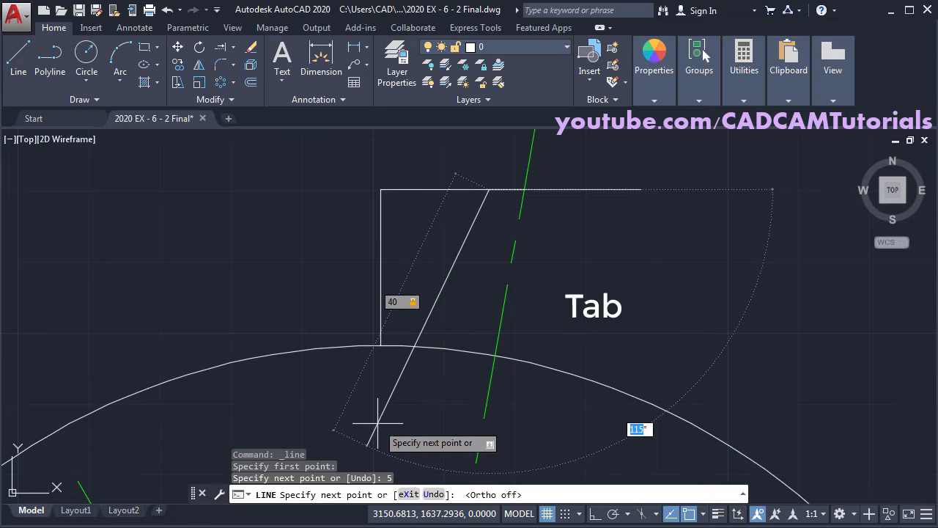
type("123")
key("Return")
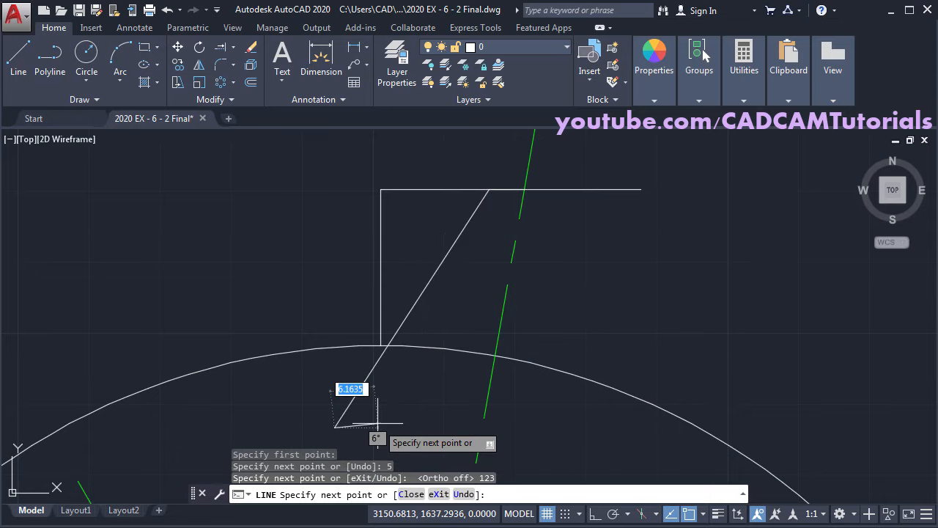
key("Return")
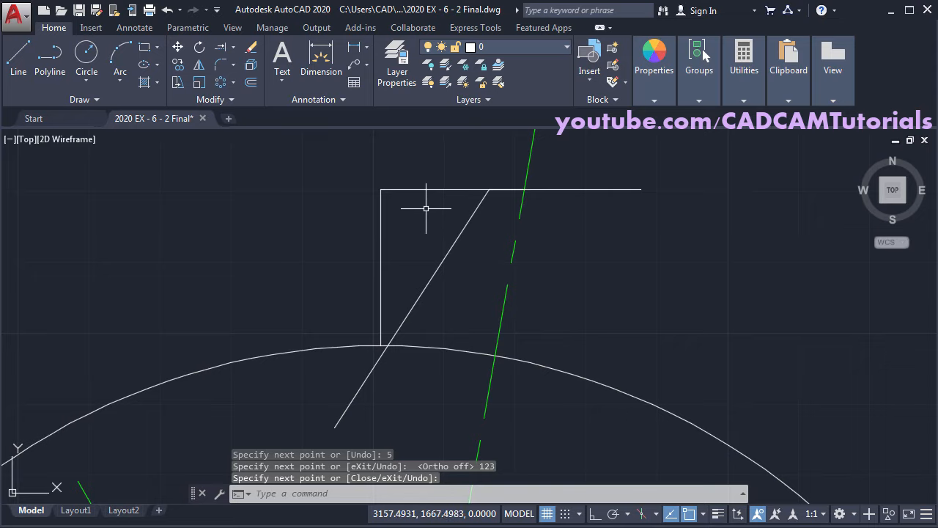
Erase the vertical and the long horizontal construction lines above the outer circle.
type("e")
key("Return")
left_click(392, 179)
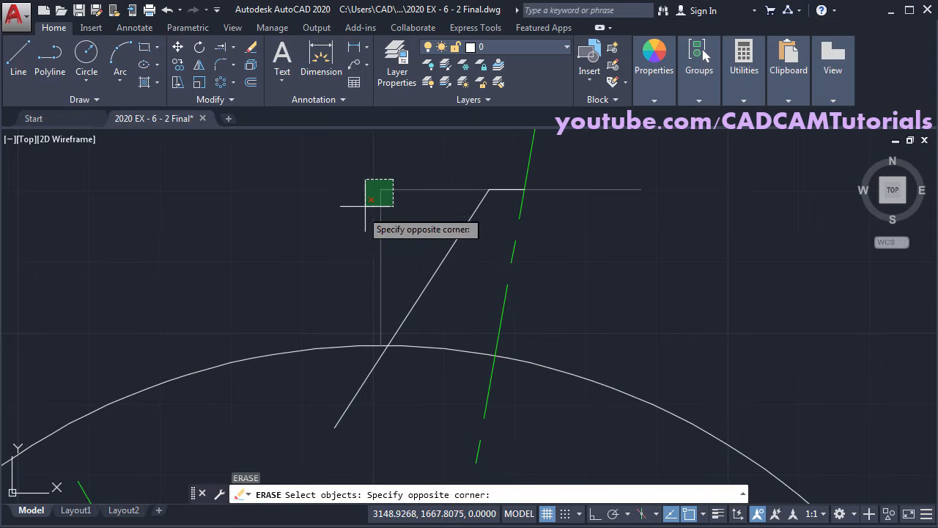
left_click(355, 217)
key("Return")
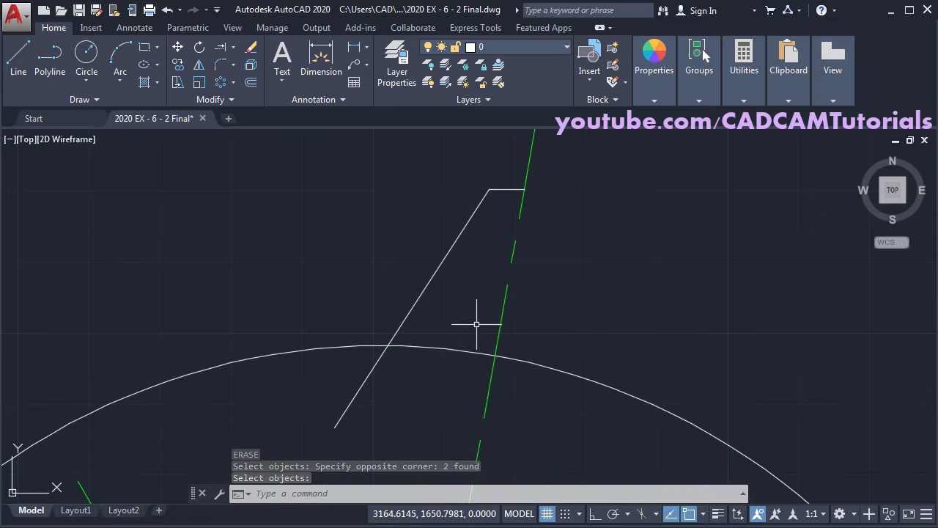
Trim the tooth flank inside the outer circle and the circle's arc between the flank and the angled centre line.
type("tr")
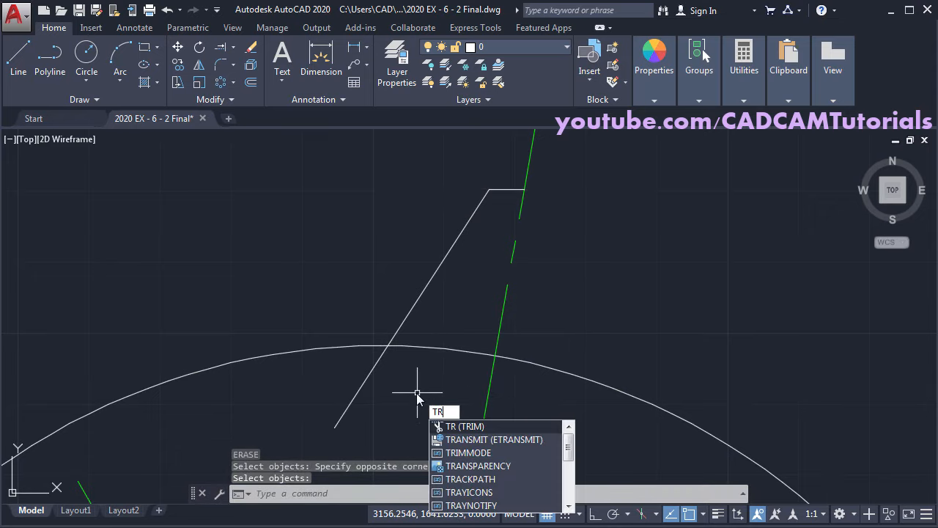
key("Return")
key("Return")
left_click(362, 384)
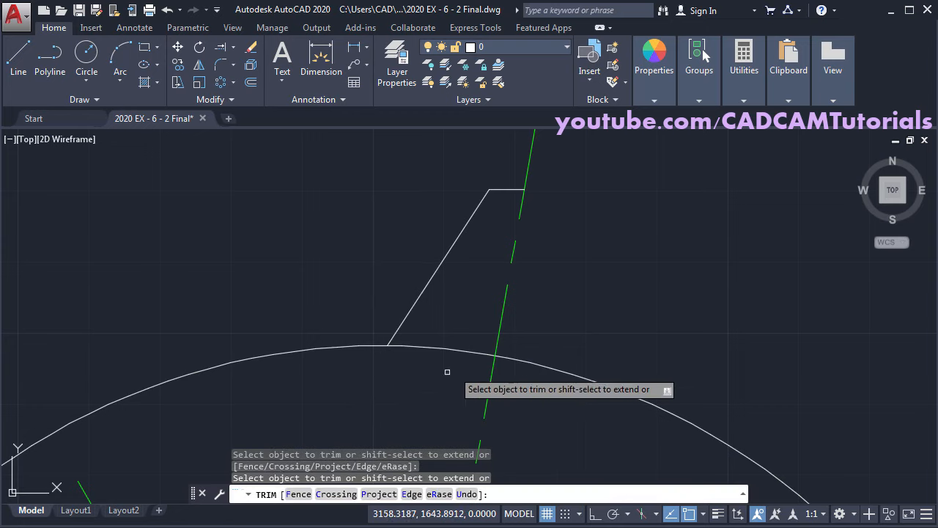
left_click(460, 350)
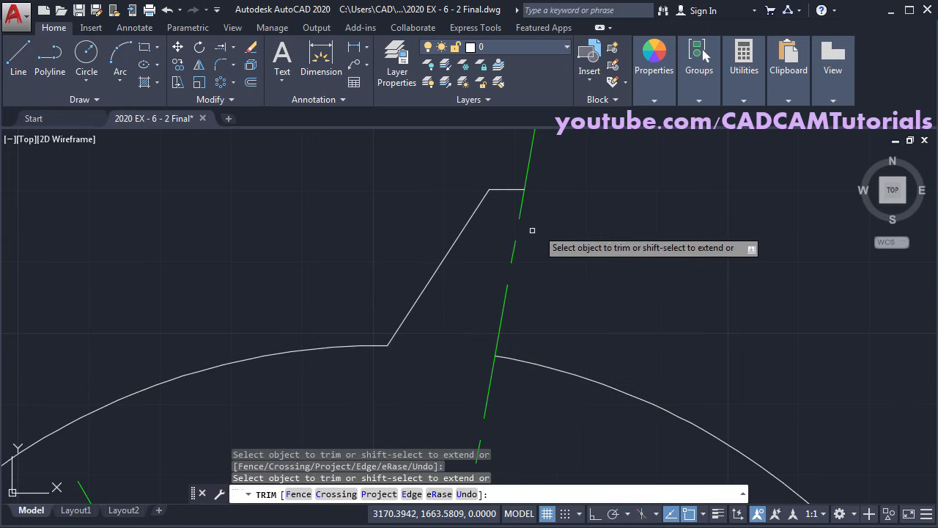
key("Return")
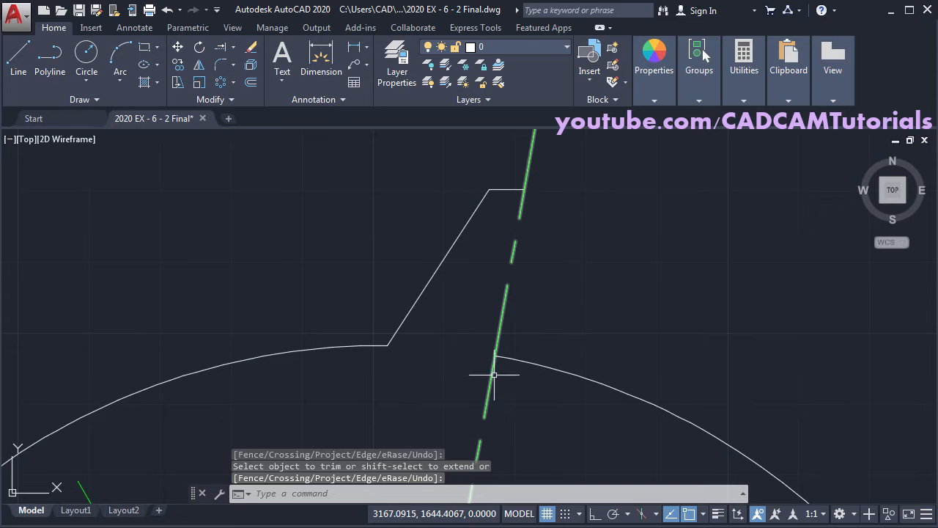
Draw the tooth's right flank along the angled centre line, from the tip line's right end to the outer circle.
left_click(16, 77)
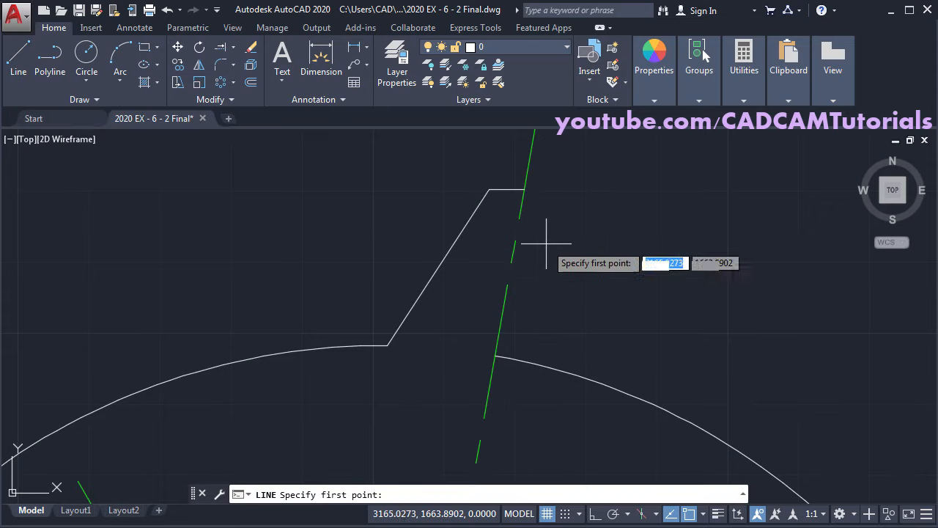
left_click(523, 190)
left_click(495, 356)
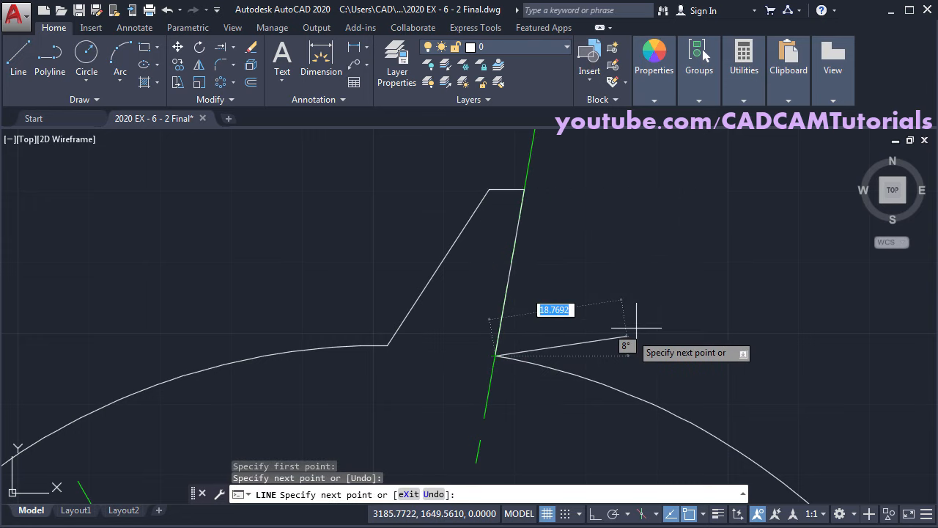
key("Return")
Check the tooth count in the reference PDF, and create a polar array of the three tooth lines about the common centre with 26 items.
scroll(571, 207, "down", 6)
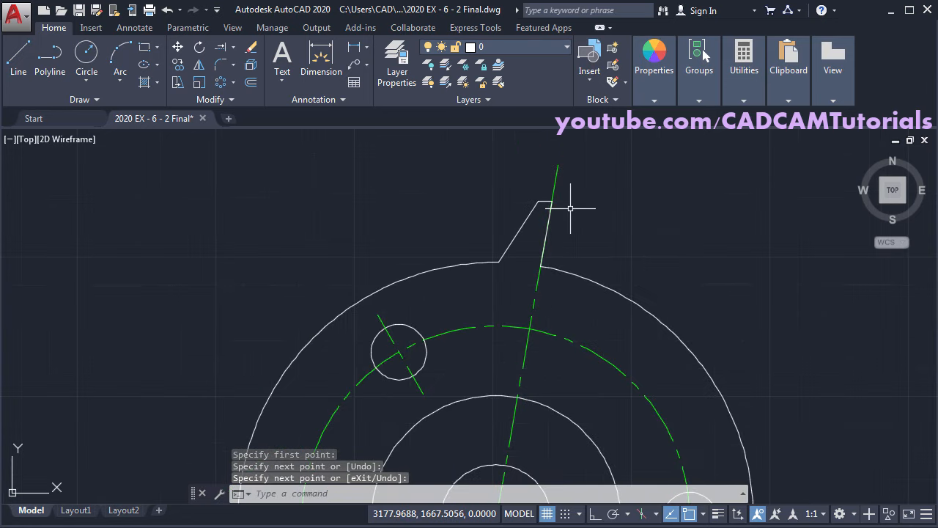
mouse_move(601, 323)
middle_mouse_down()
mouse_move(556, 287)
mouse_move(540, 292)
middle_mouse_up()
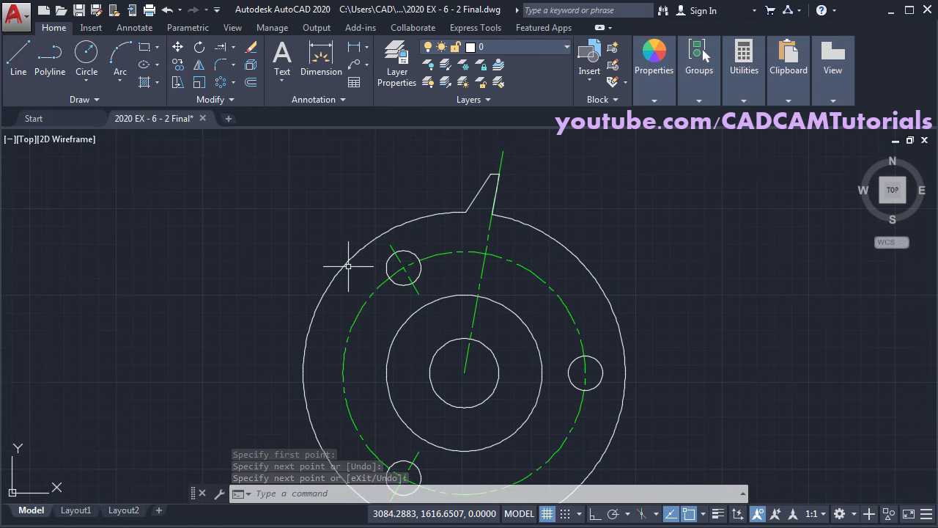
key("alt+Tab")
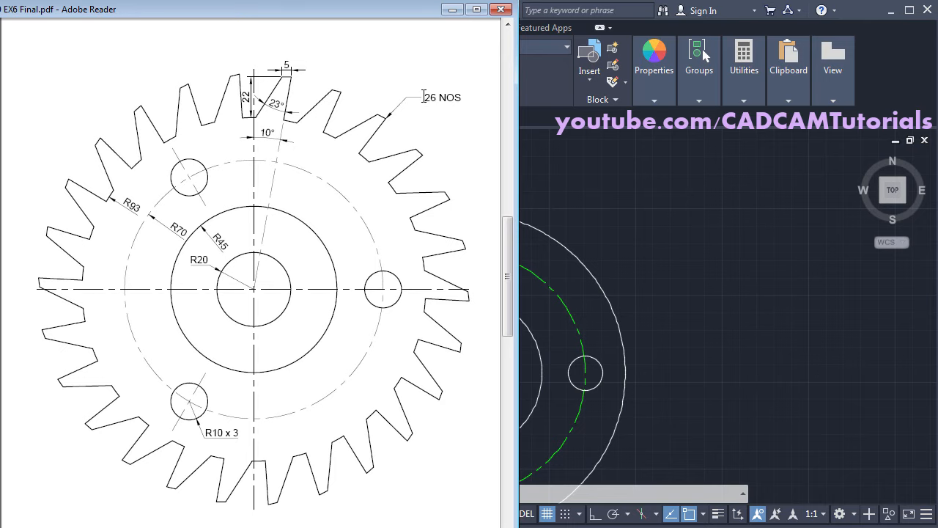
left_click(579, 208)
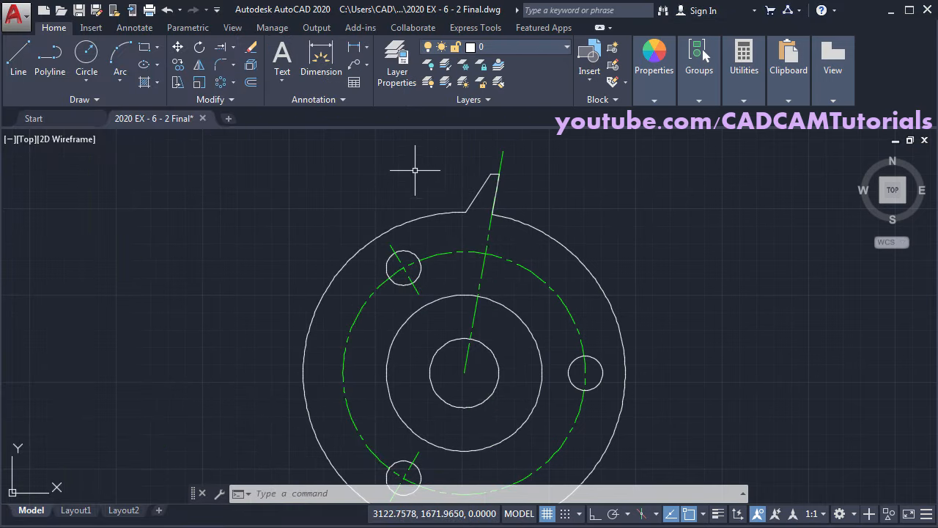
left_click(220, 85)
left_click(428, 164)
left_click(538, 230)
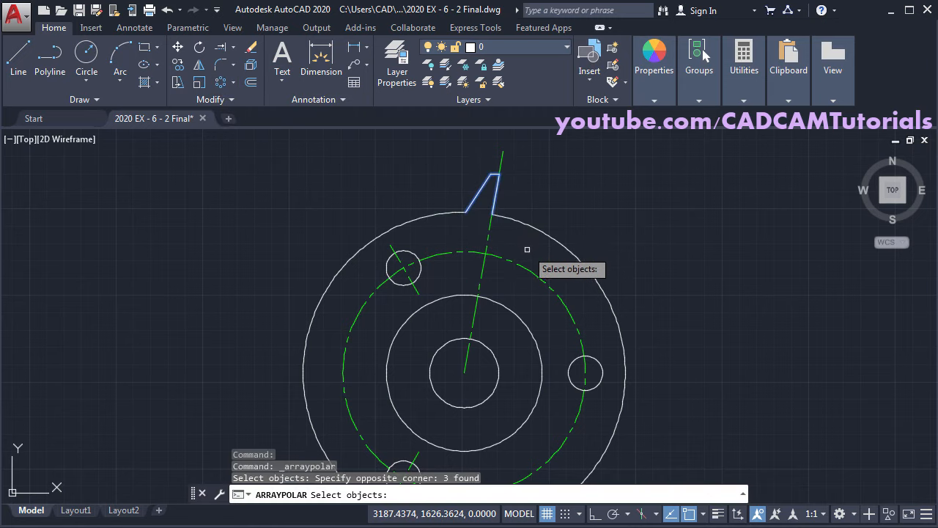
key("Return")
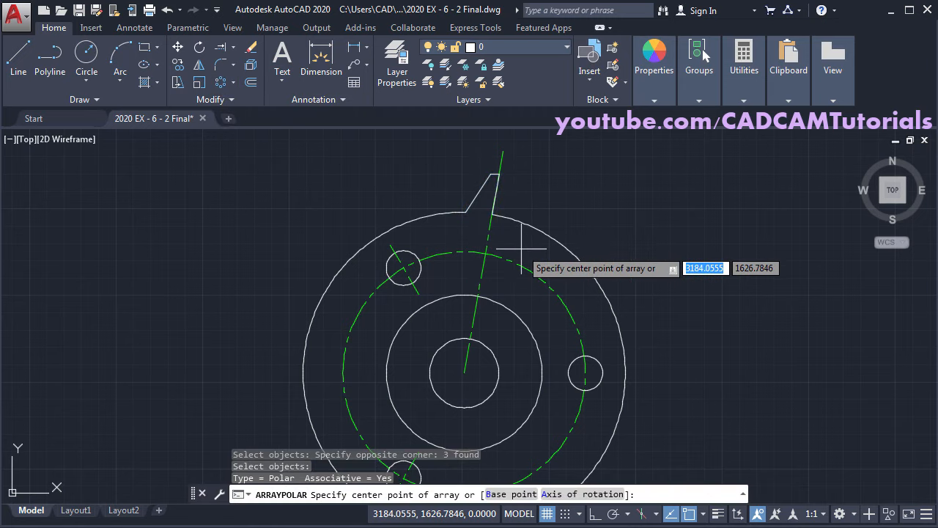
left_click(464, 372)
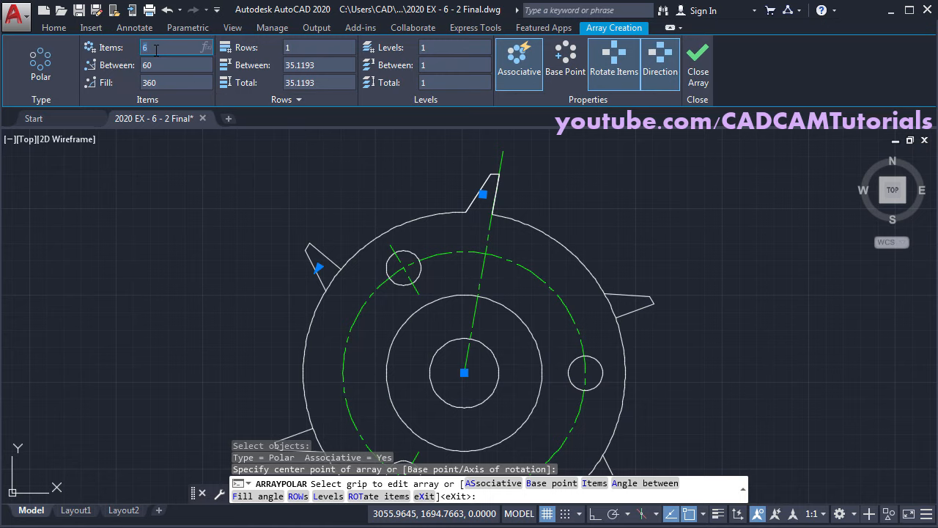
key("Return")
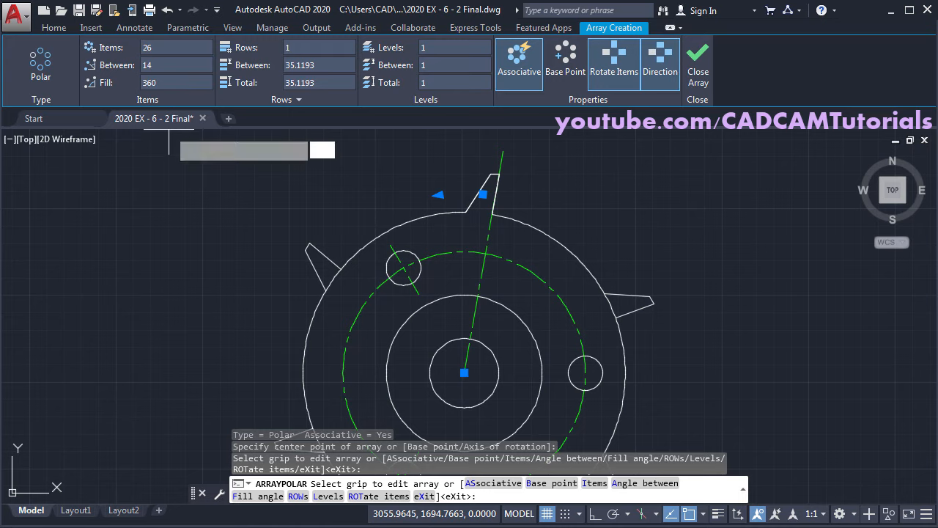
left_click(703, 82)
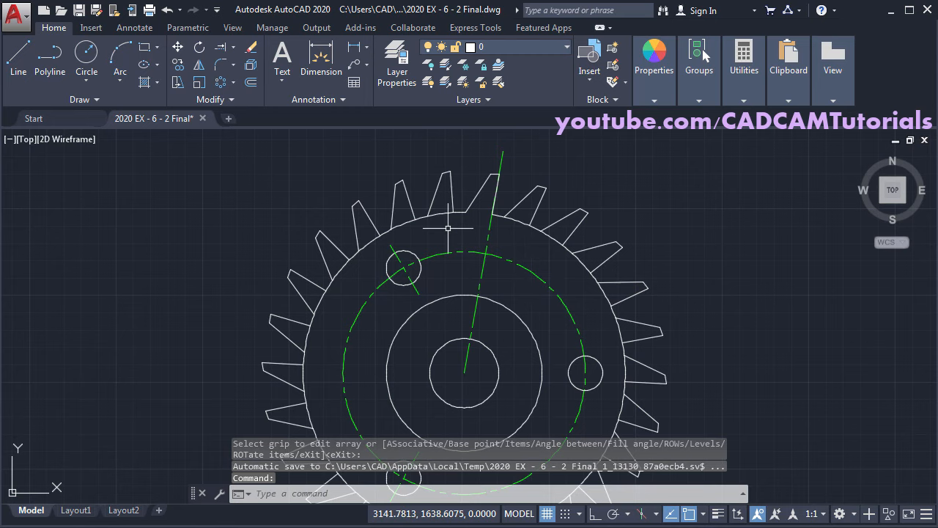
Trim the outer circle inside the tooth beside the first one, isolating the short root arc between the two teeth.
scroll(455, 238, "up", 2)
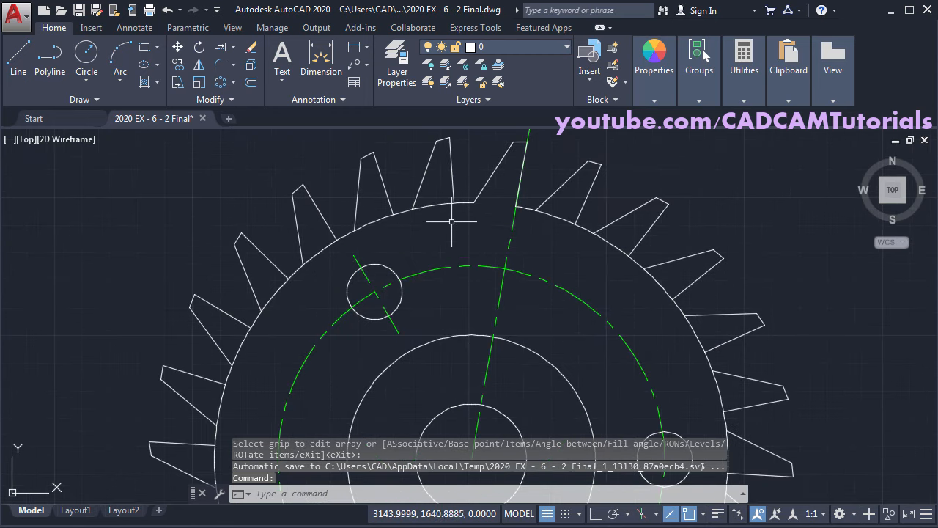
type("TR")
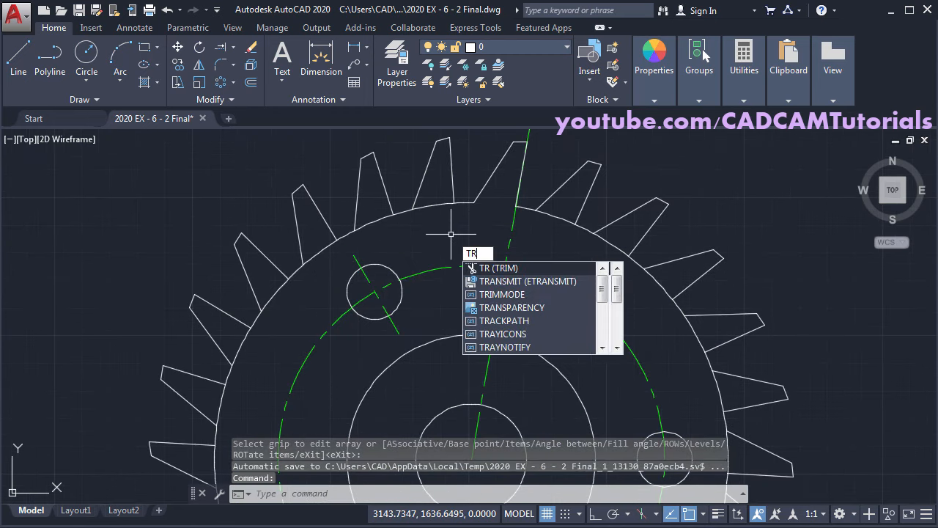
key("Return")
key("Return")
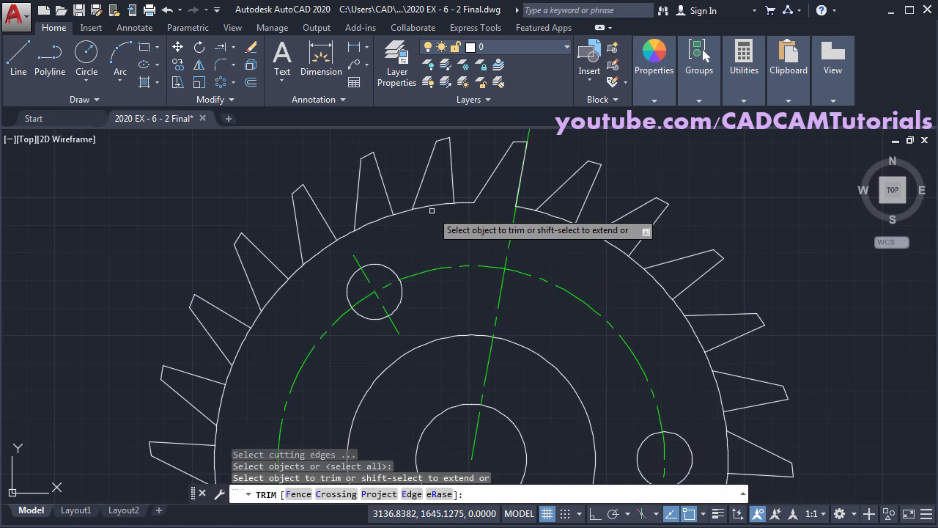
key("Escape")
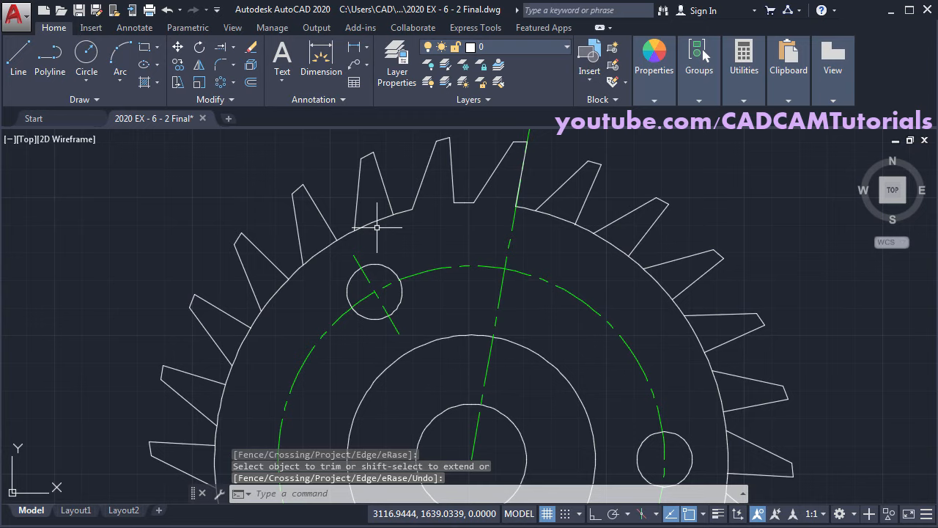
Erase the remaining long arc of the outer circle, keeping the short root arc beside the first tooth.
type("e")
key("Return")
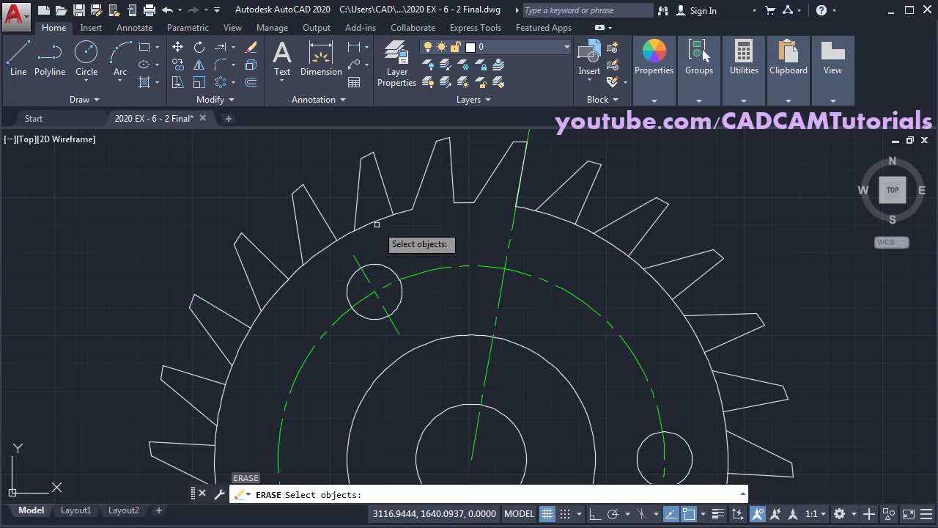
left_click(377, 220)
key("Return")
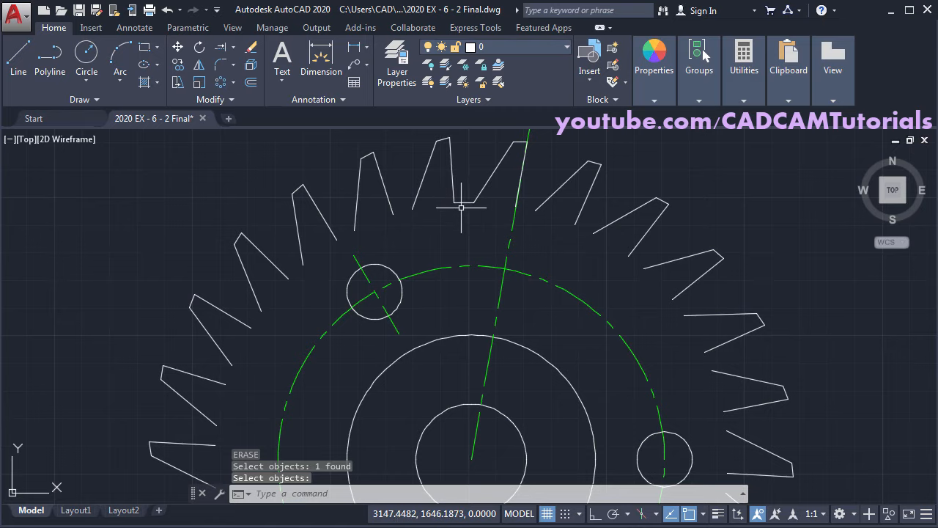
Create a polar array of the short root arc about the gear's common centre with 26 items.
left_click(218, 85)
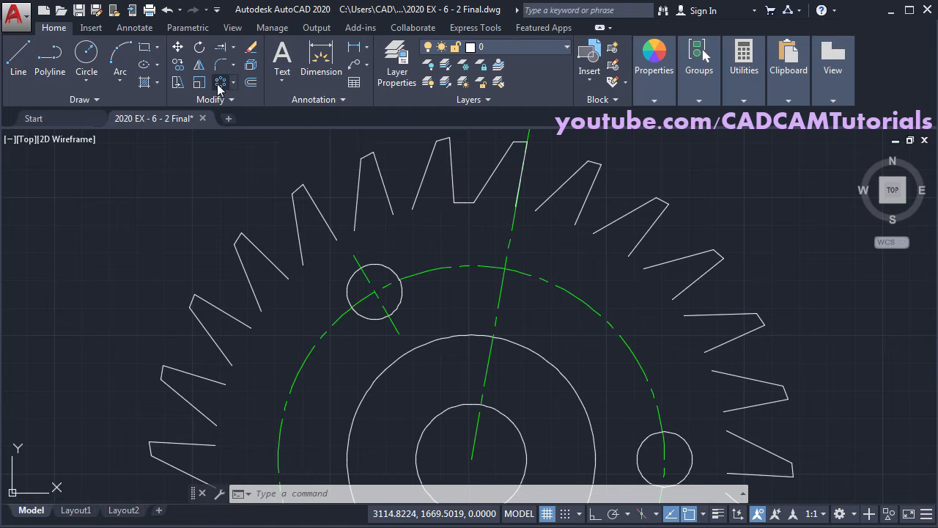
left_click(463, 202)
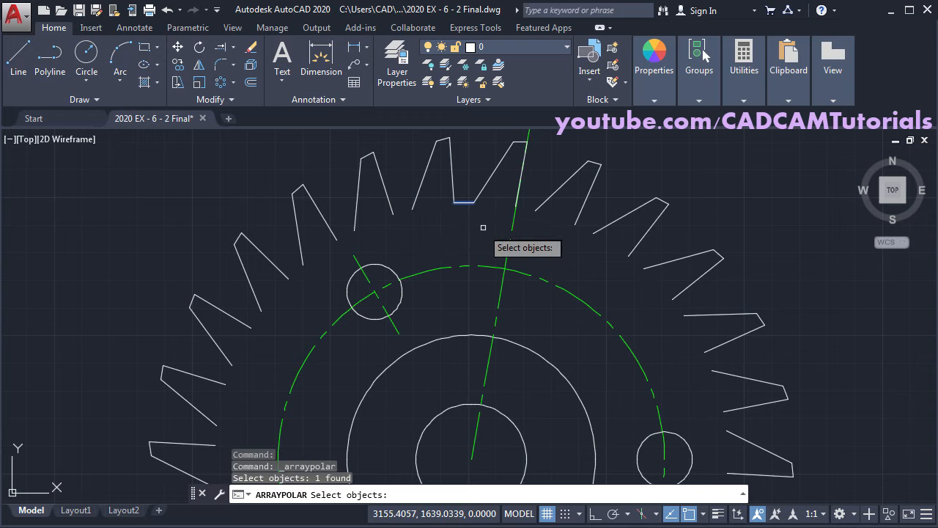
key("Return")
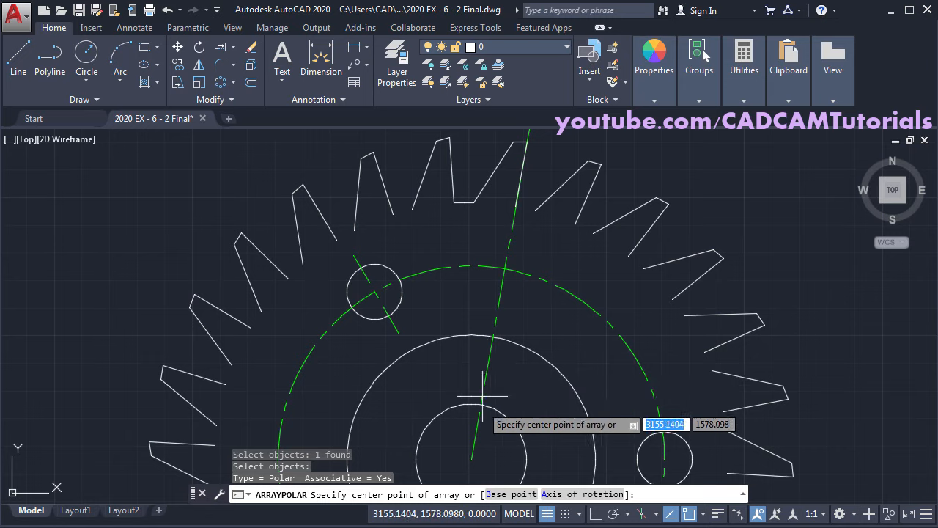
left_click(472, 460)
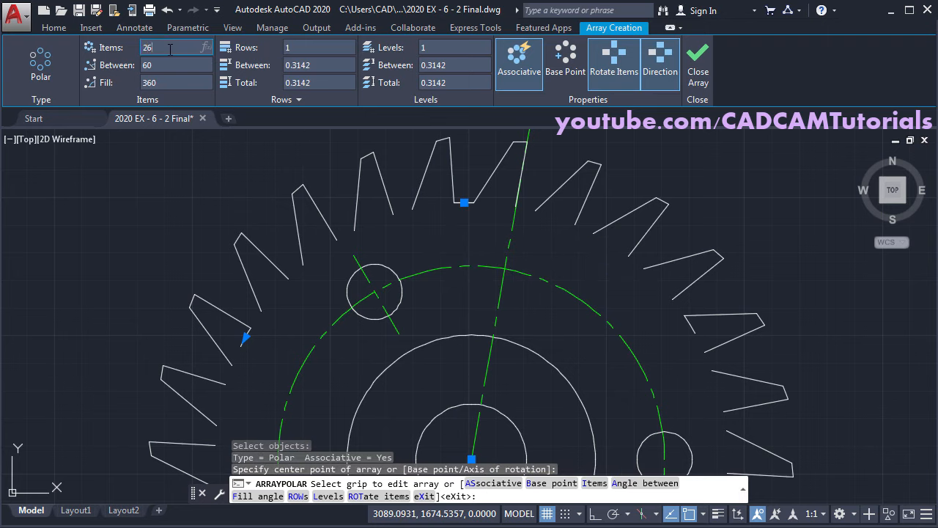
key("Return")
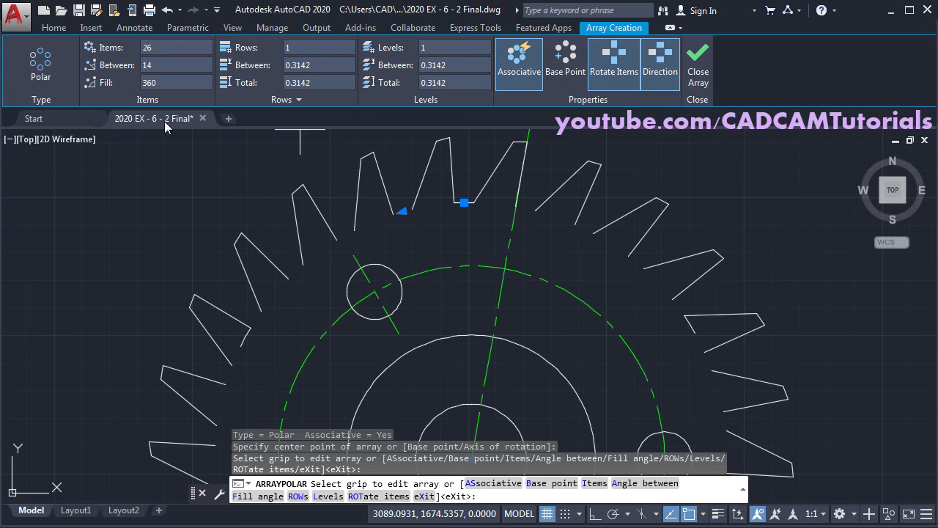
left_click(706, 82)
scroll(616, 176, "down", 2)
mouse_move(648, 276)
middle_mouse_down()
mouse_move(585, 220)
mouse_move(601, 270)
middle_mouse_up()
scroll(579, 226, "down", 2)
scroll(534, 253, "up", 2)
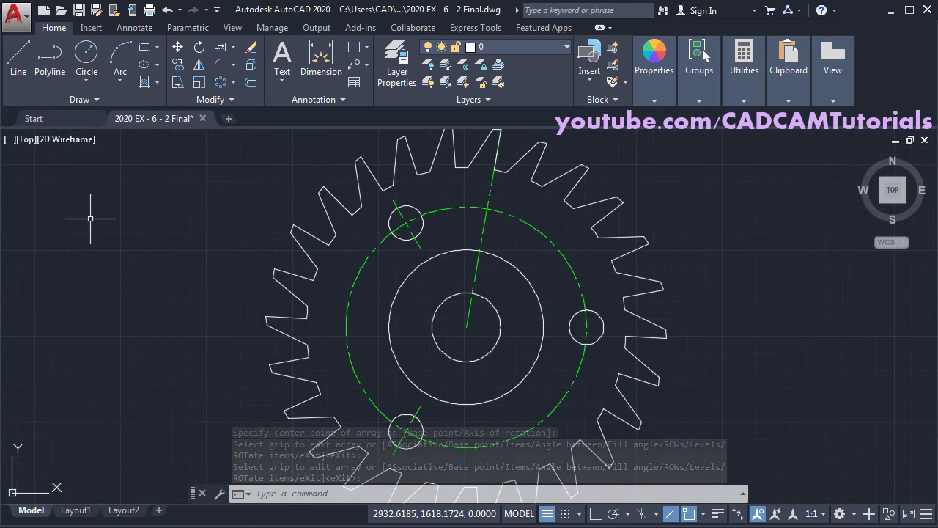
Check the reference PDF and, on the Center layer with Ortho on, draw a horizontal centre line through the gear's centre, extending past the teeth.
key("alt+Tab")
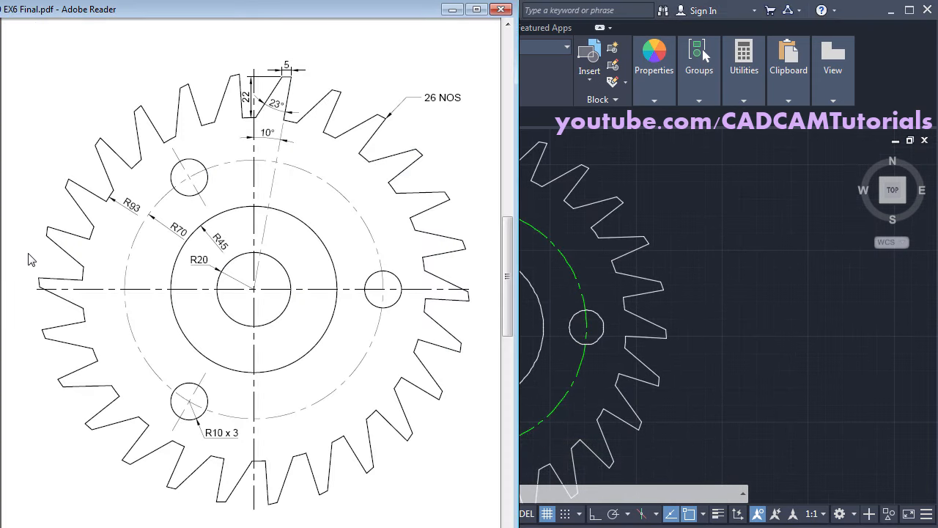
key("alt+Tab")
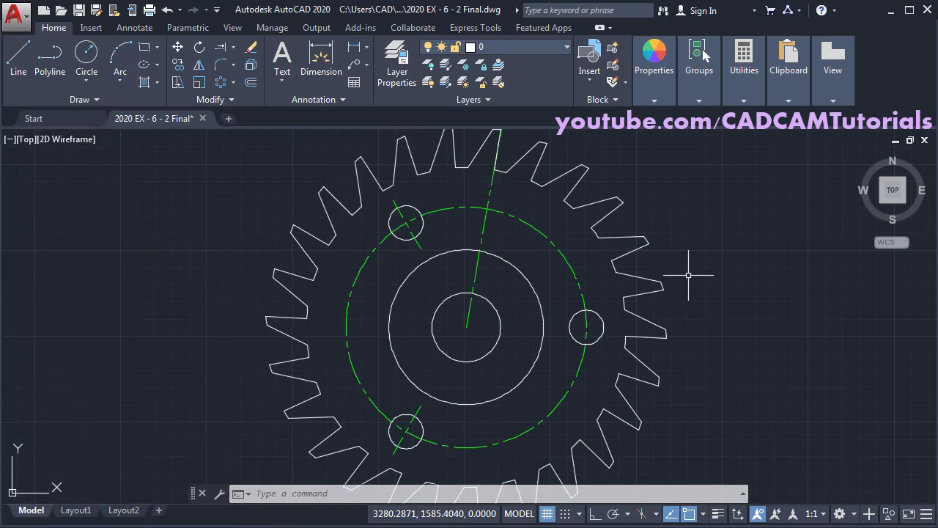
left_click(508, 45)
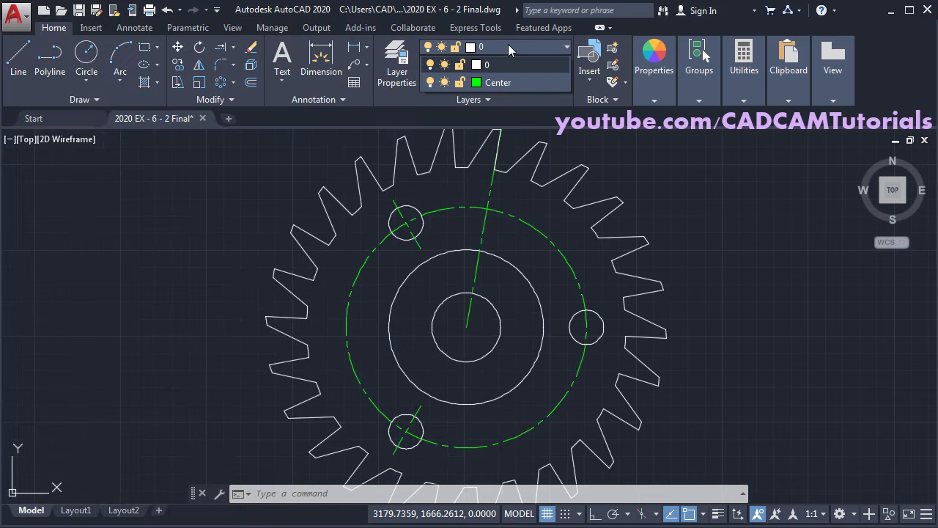
left_click(506, 83)
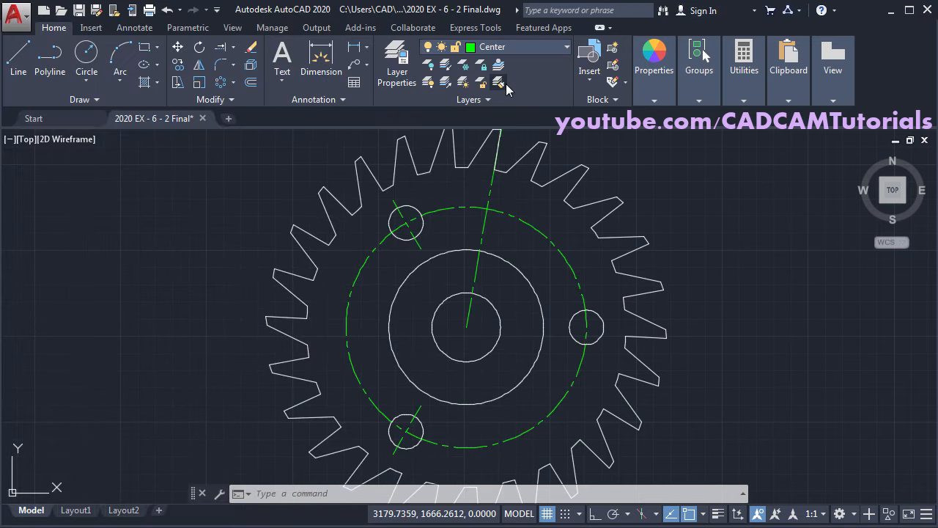
left_click(22, 70)
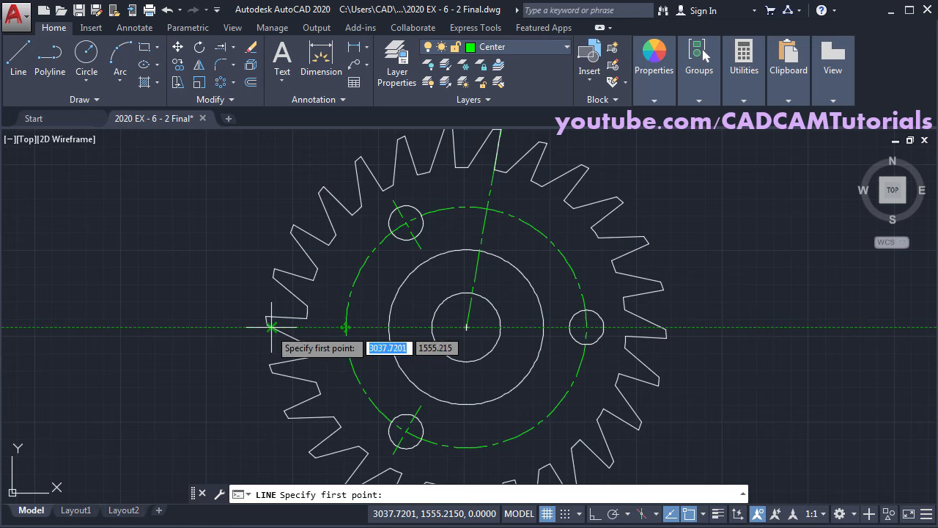
left_click(255, 327)
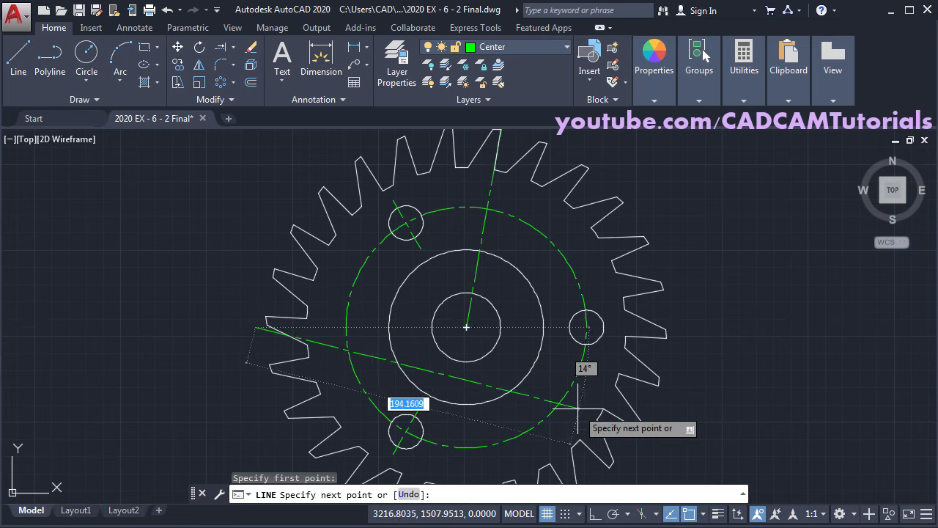
left_click(594, 514)
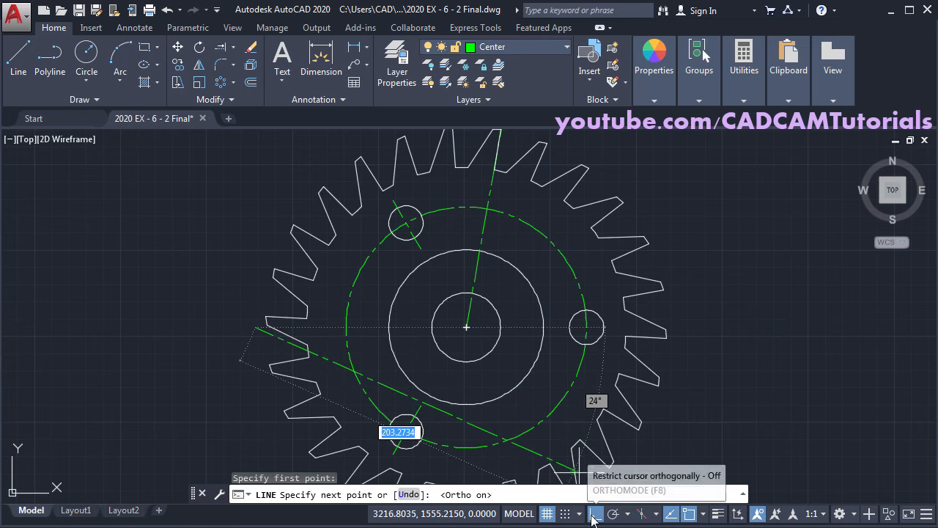
left_click(676, 326)
key("Return")
scroll(572, 301, "down", 2)
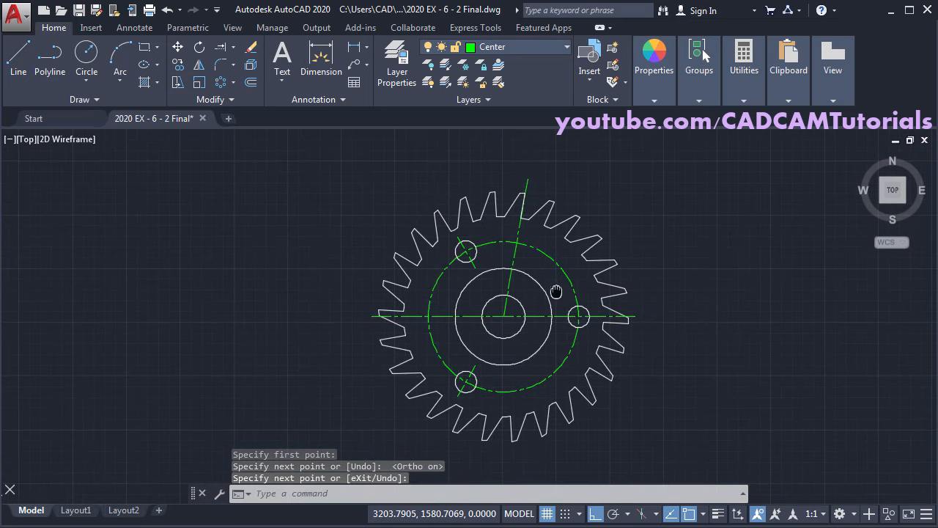
Draw a vertical centre line through the gear's centre, extending past the teeth above and below.
key("Return")
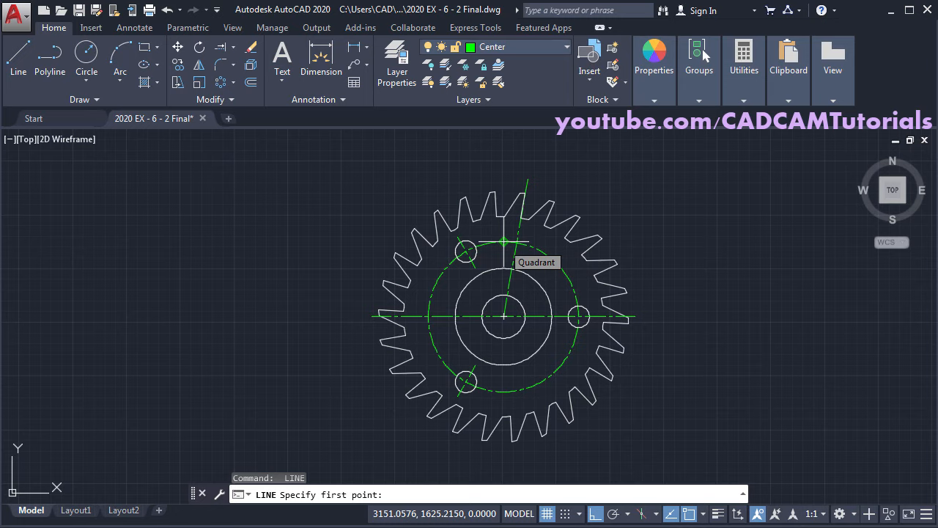
left_click(504, 241)
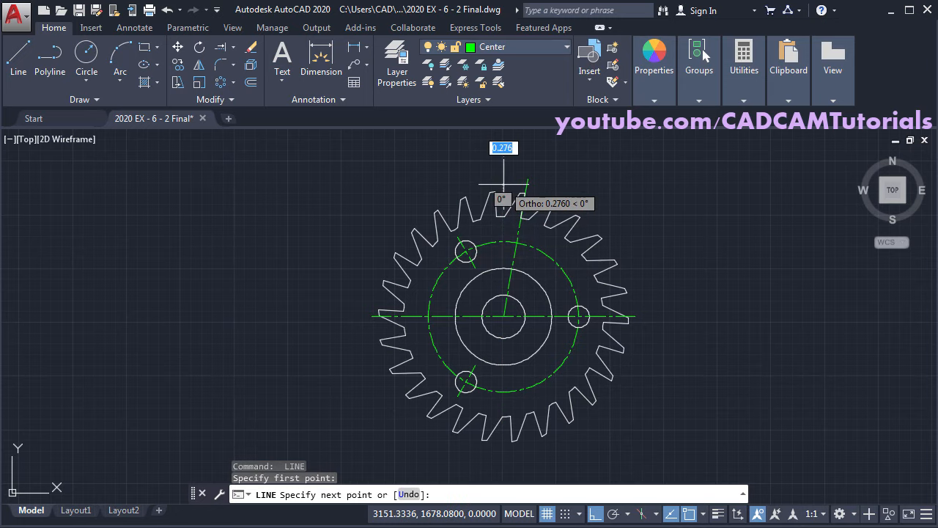
left_click(501, 448)
key("Return")
scroll(595, 311, "up", 1)
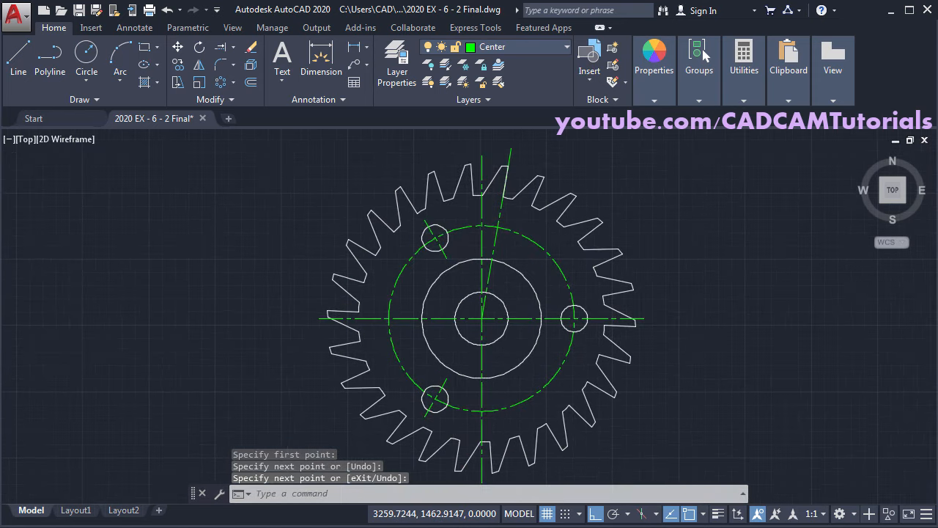
middle_click(628, 387)
middle_click(628, 387)
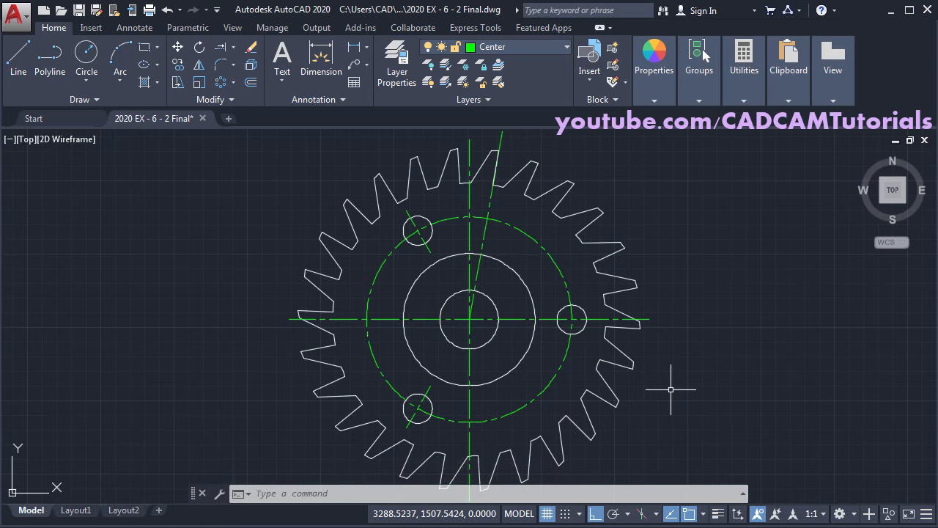
Compare the gear with the reference PDF side by side and save the drawing.
middle_click_drag(420, 343, 675, 341)
left_click(2, 346)
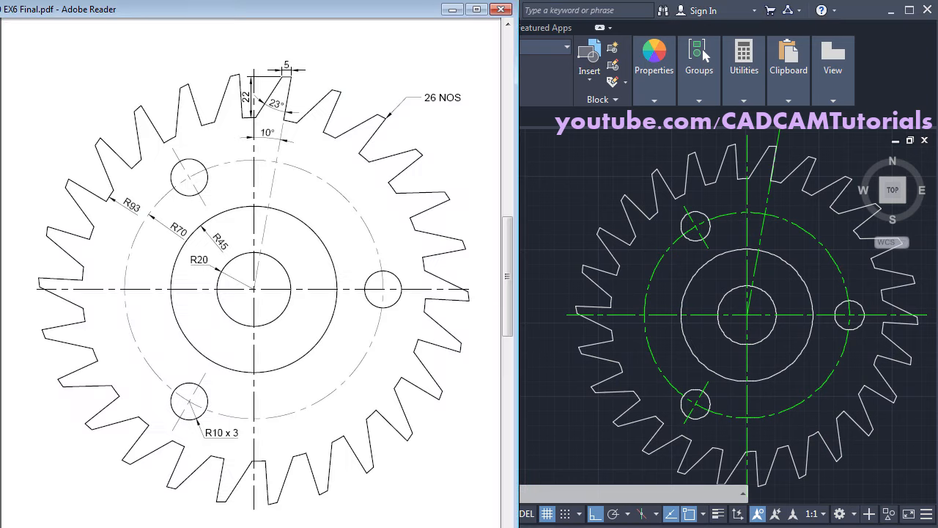
left_click(578, 458)
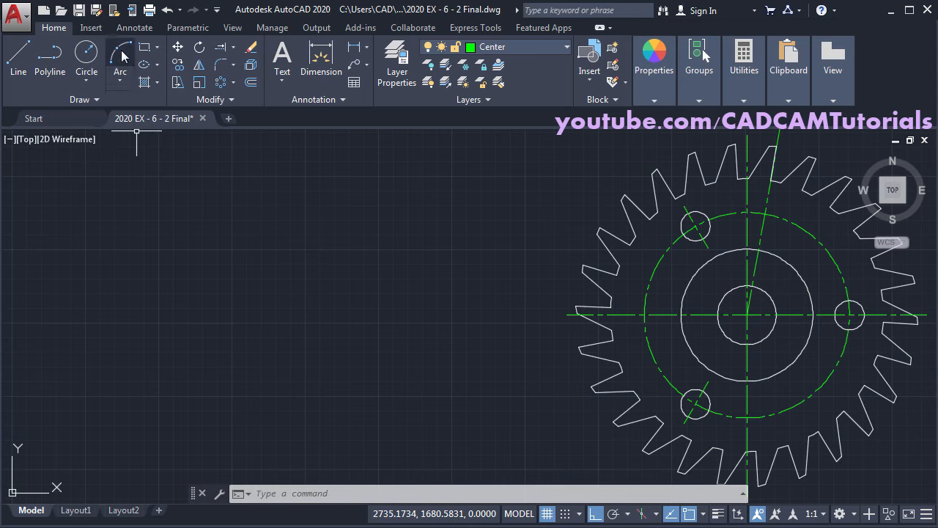
left_click(80, 11)
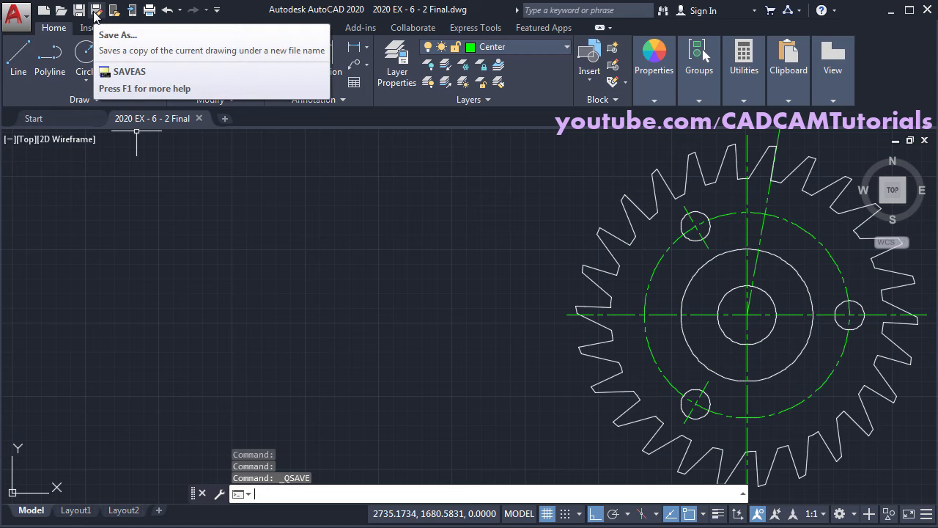
Save a copy of the drawing in Documents as 2020 EX - 6 - 3 Final.dwg.
left_click(96, 11)
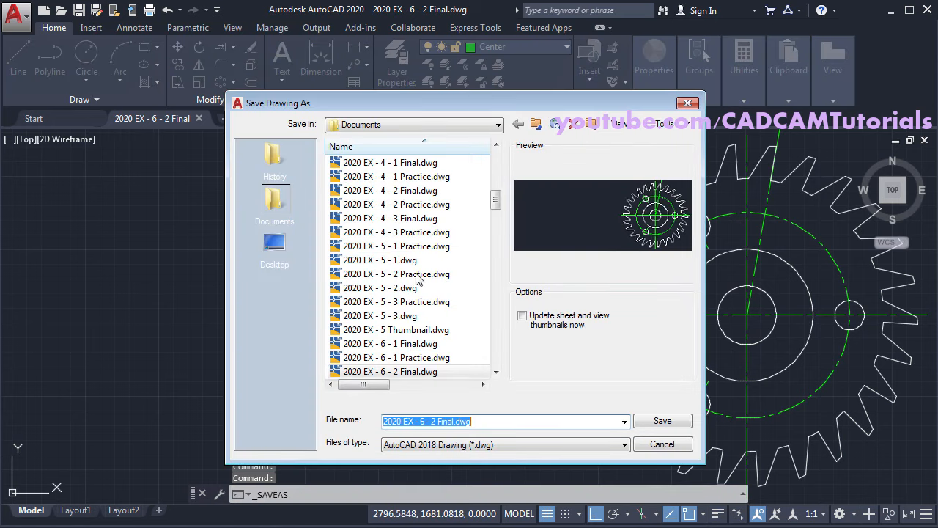
left_click(431, 421)
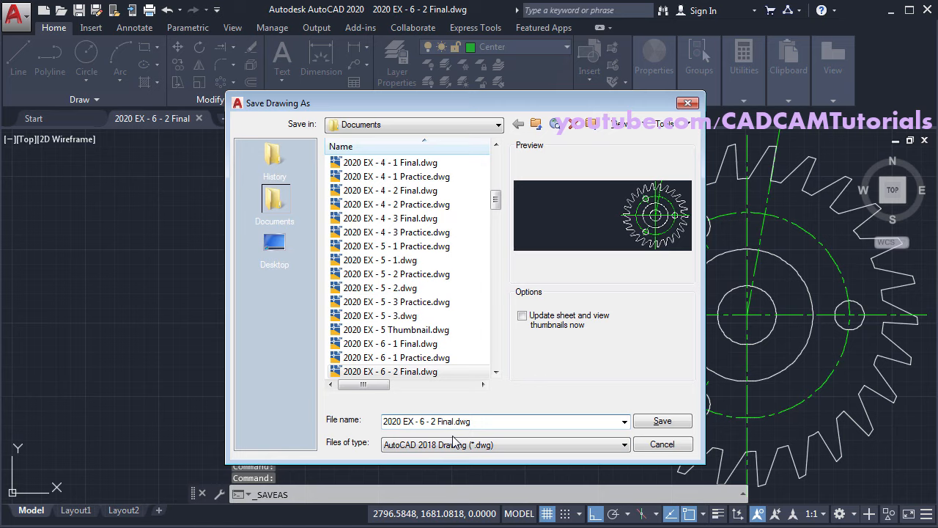
key("Delete")
key("Delete")
type("3")
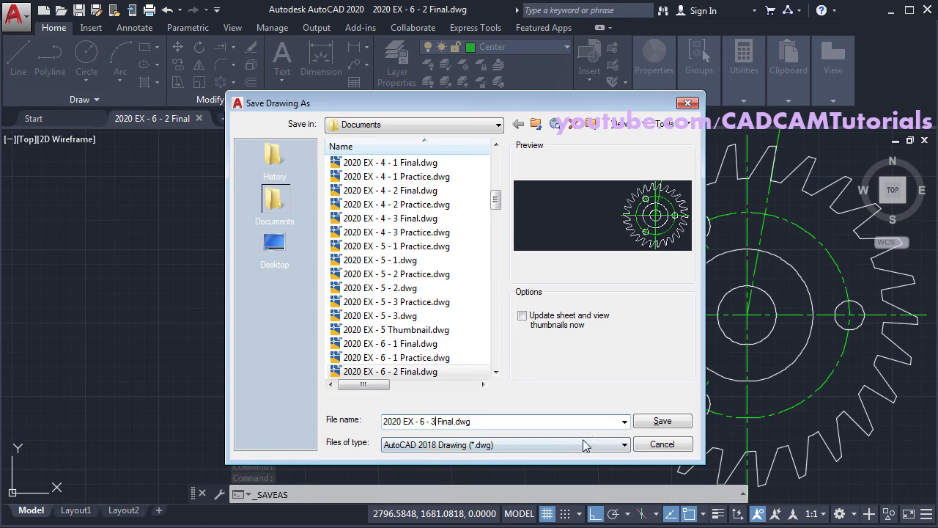
left_click(663, 422)
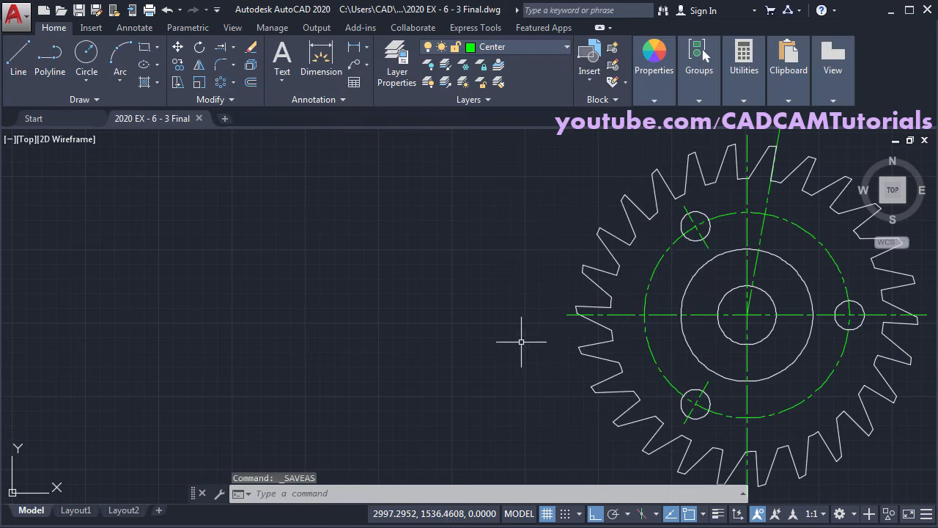
Erase the entire gear with its centre lines from the drawing.
scroll(331, 230, "down", 2)
middle_click_drag(807, 293, 651, 330)
type("e")
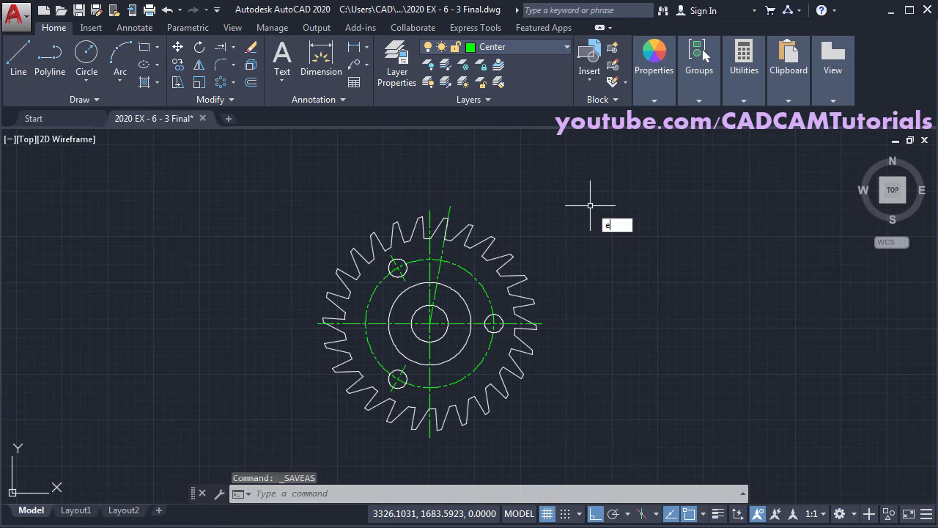
key("Return")
left_click(604, 188)
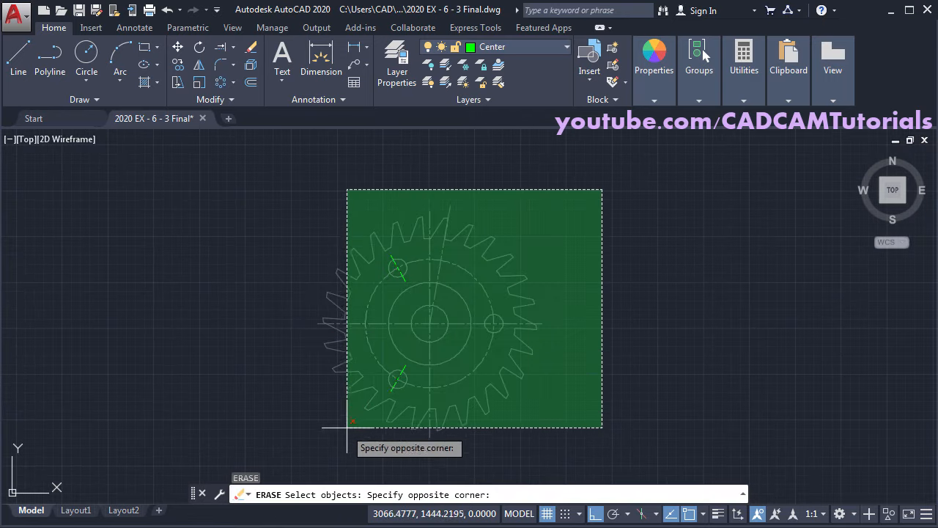
left_click(232, 483)
key("Return")
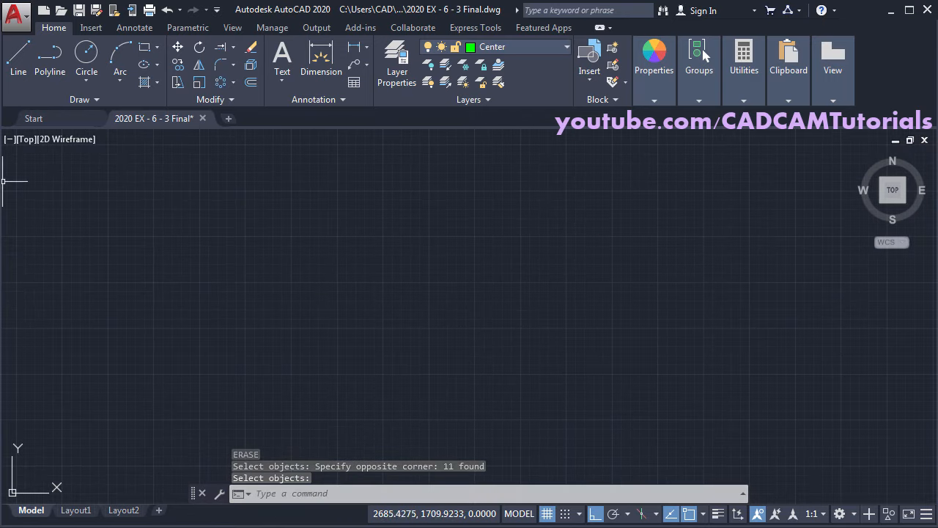
Switch to Adobe Reader and bring up the spoked wheel drawing in the reference PDF.
key("alt+Tab")
left_click_drag(510, 227, 513, 425)
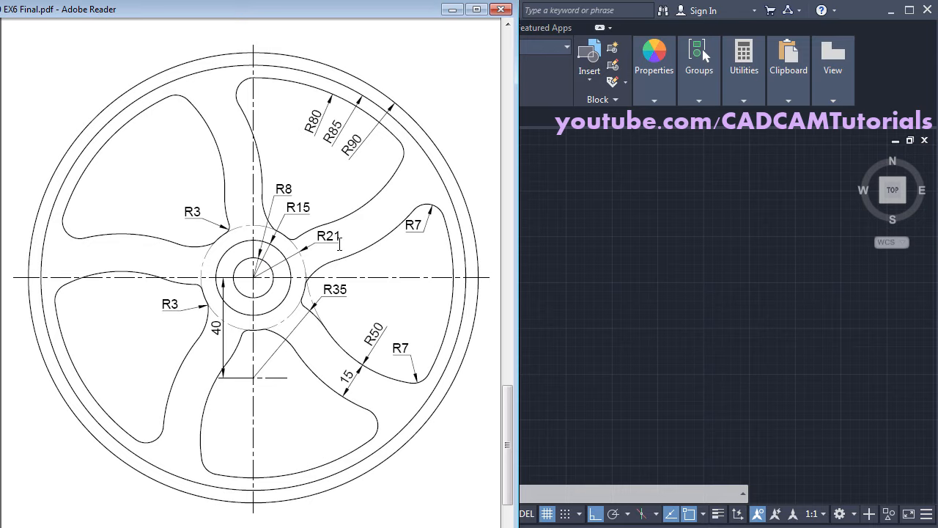
Switch back to AutoCAD and draw a circle of radius 8 in the middle of the empty drawing.
left_click(621, 267)
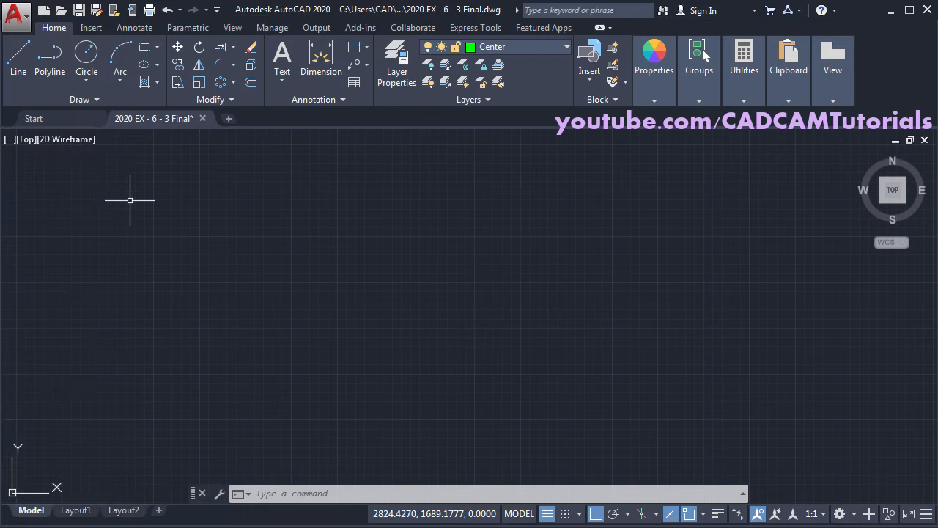
left_click(88, 63)
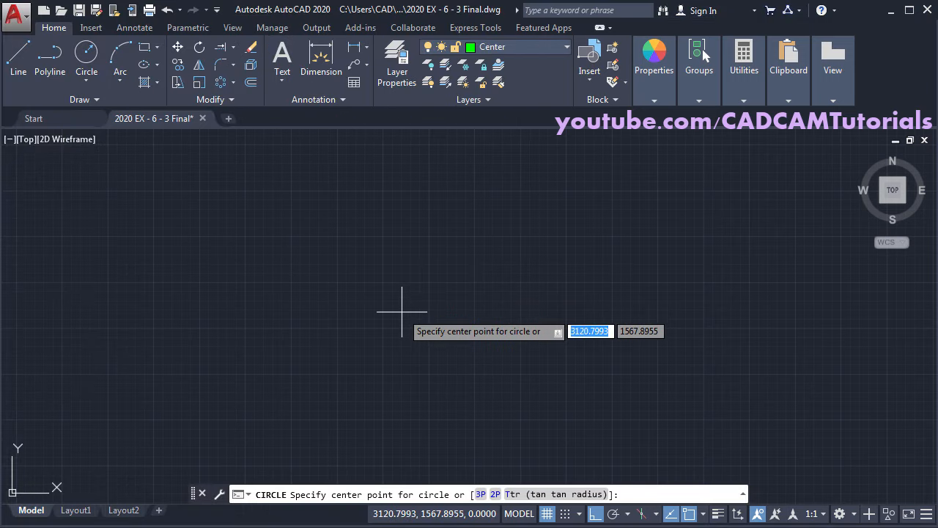
left_click(402, 310)
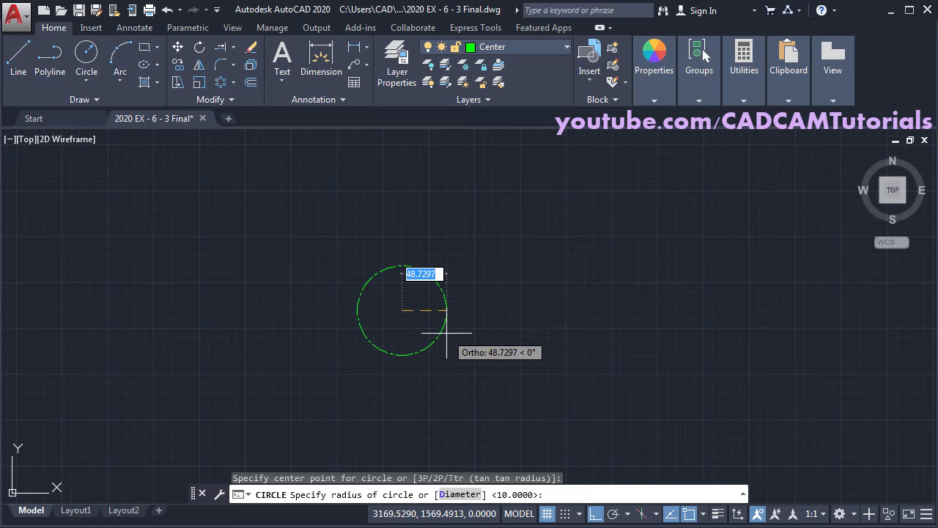
type("8")
key("Return")
scroll(418, 325, "up", 5)
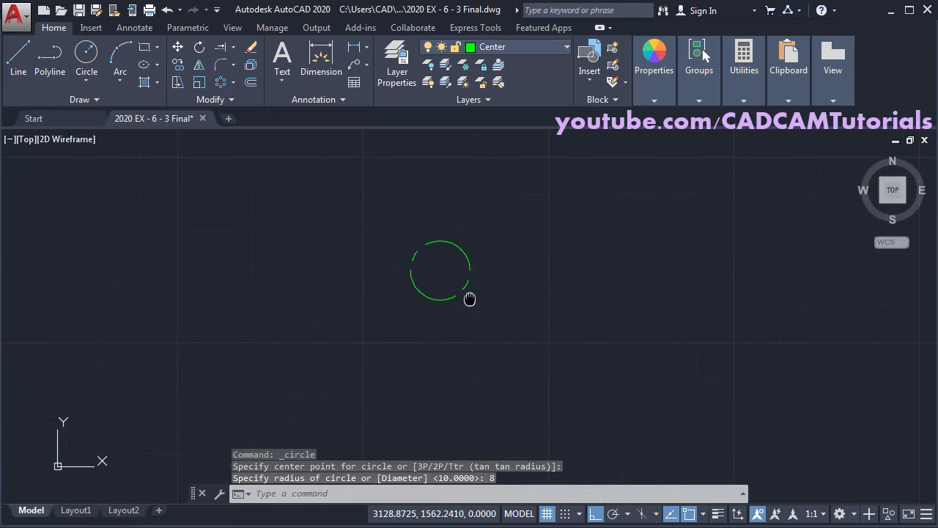
Make layer 0 current and move the radius 8 circle onto layer 0.
left_click(517, 46)
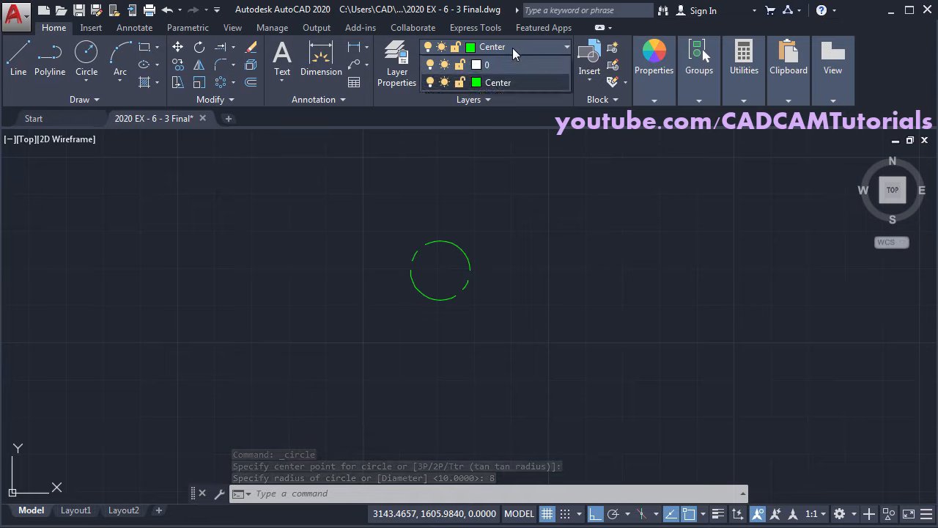
left_click(499, 64)
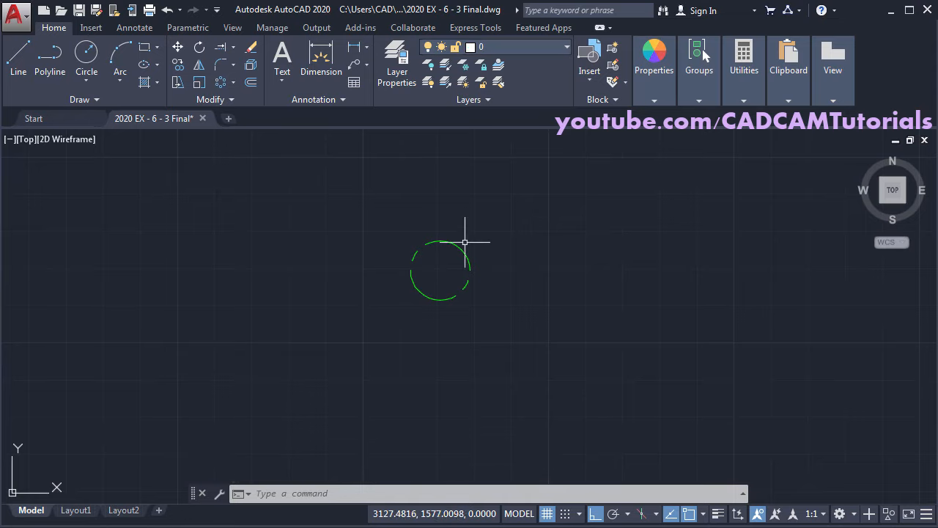
left_click(463, 244)
left_click(506, 49)
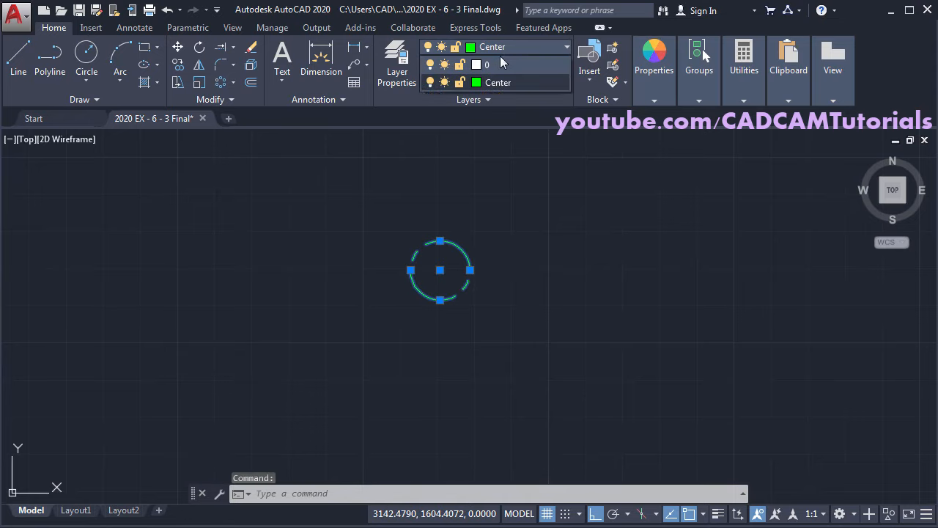
left_click(495, 65)
left_click(495, 66)
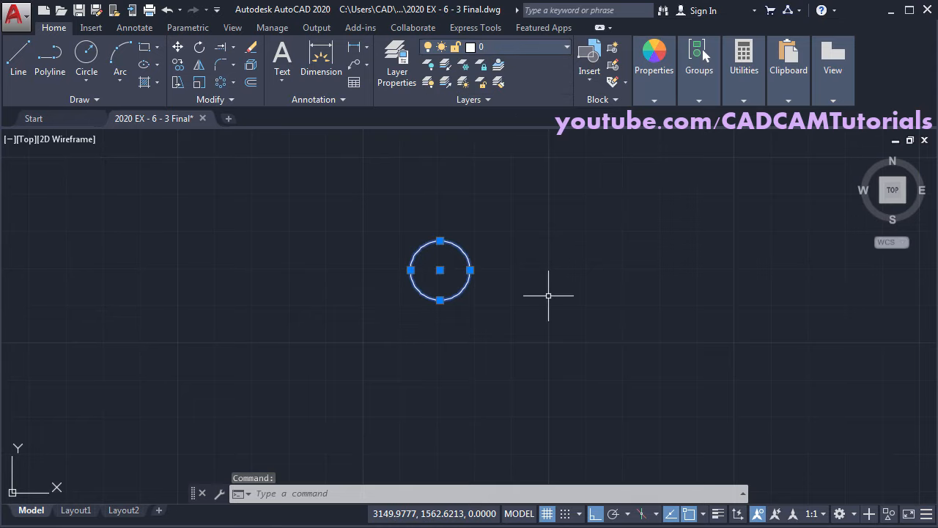
key("Escape")
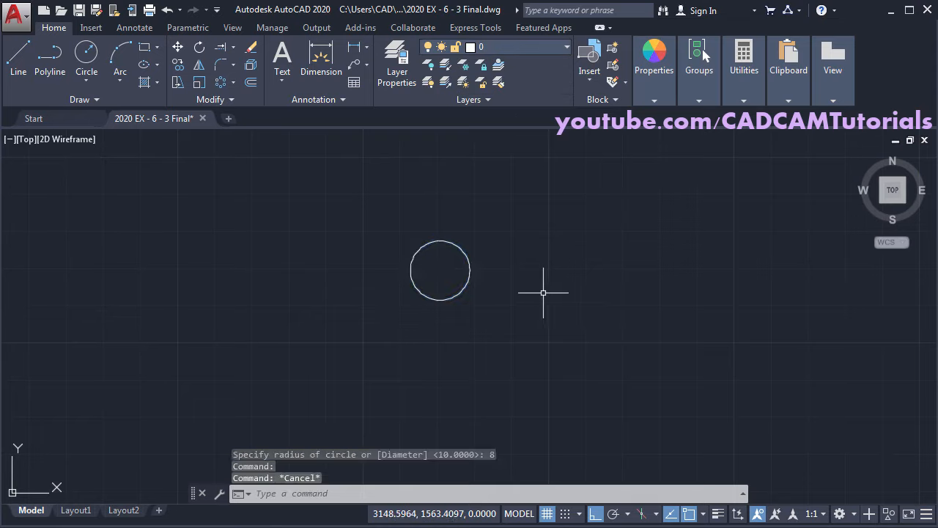
Draw two circles of radius 15 and 21 concentric with the hub circle.
left_click(84, 55)
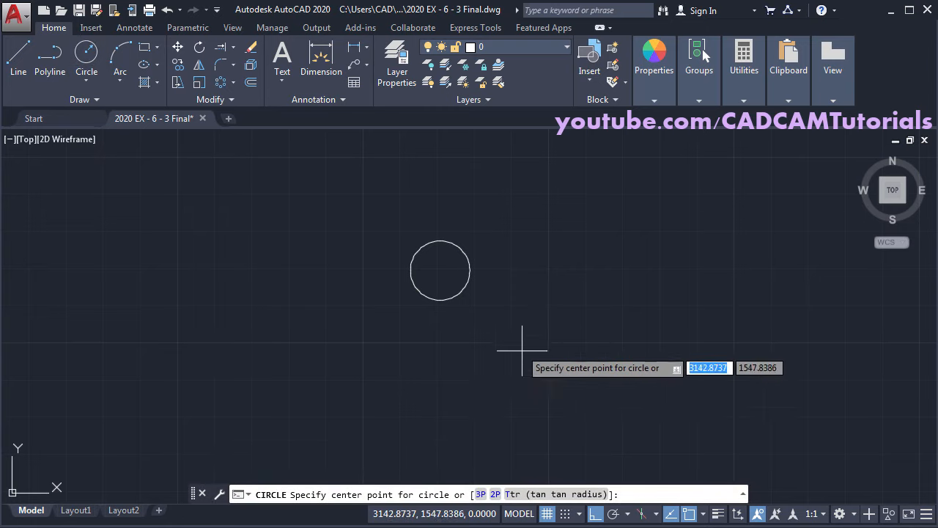
left_click(440, 270)
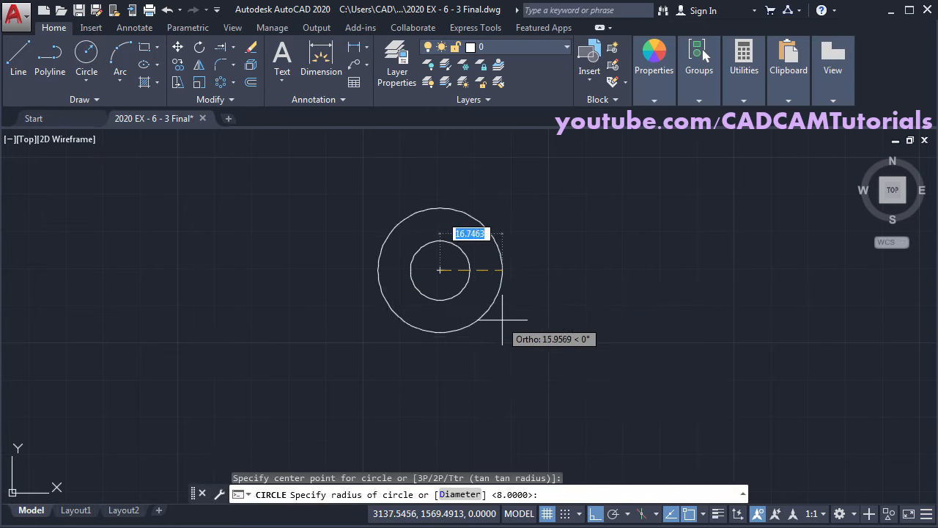
type("15")
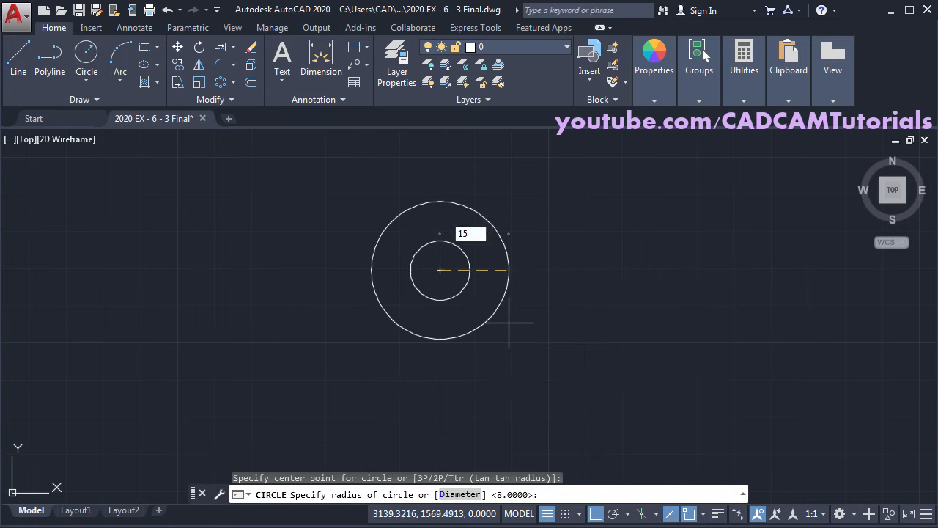
key("Return")
key("Return")
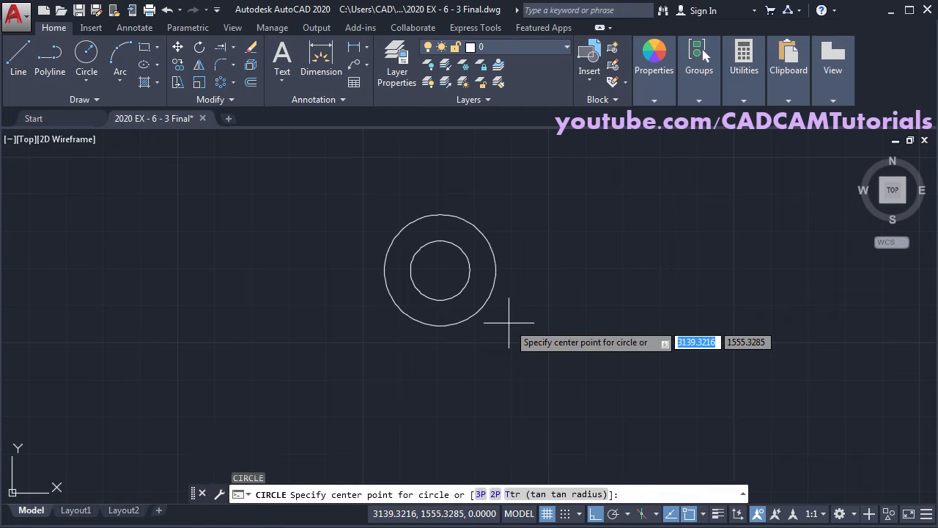
left_click(440, 269)
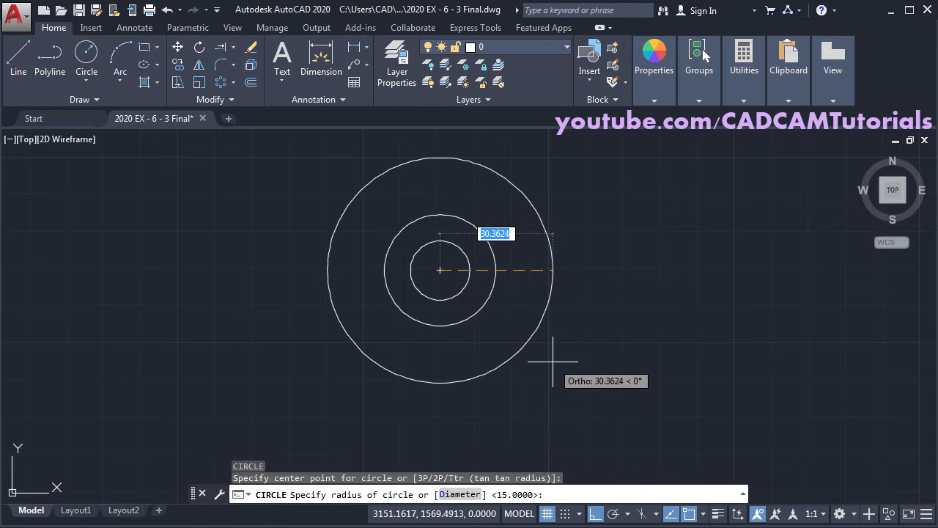
type("21")
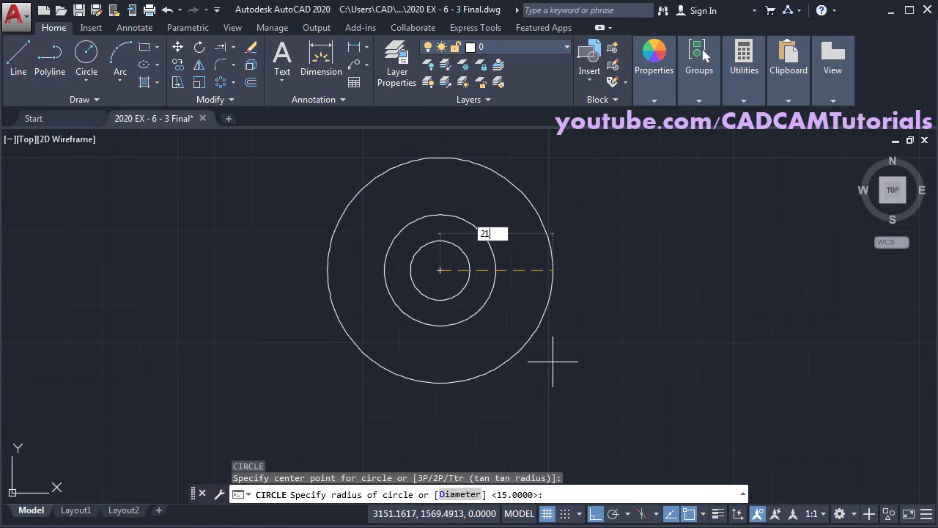
key("Return")
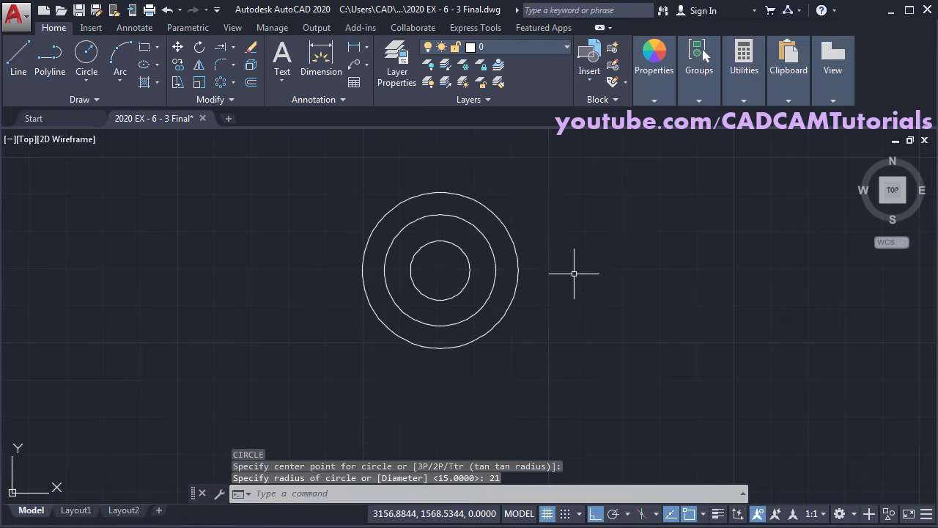
Move the radius 21 circle onto the Center layer and clear the selection.
left_click(493, 212)
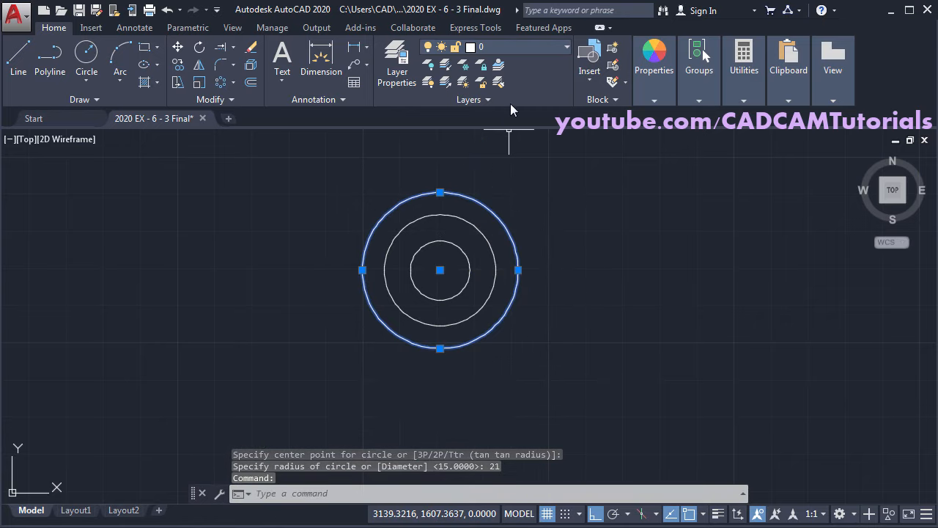
left_click(498, 46)
left_click(504, 83)
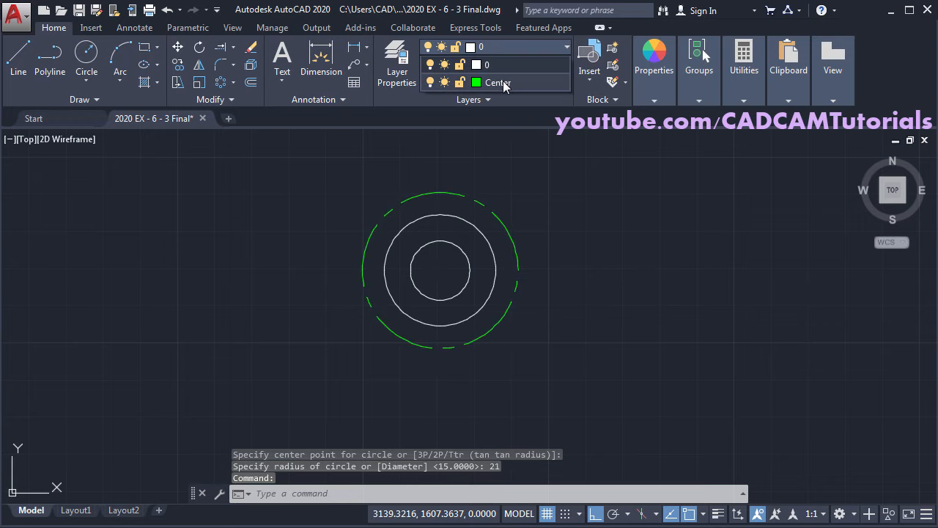
key("Escape")
Check the rim radii in the reference PDF and draw a concentric circle of radius 80 around the hub.
key("alt+Tab")
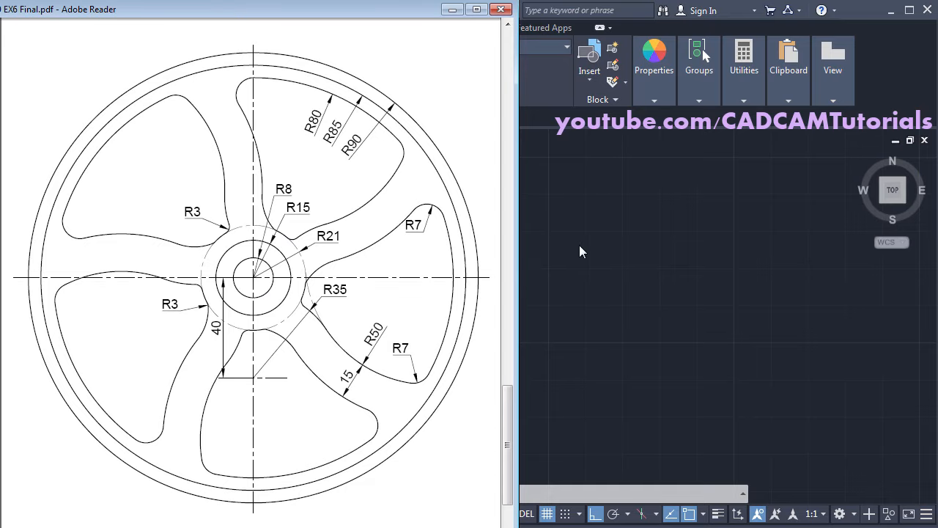
key("alt+Tab")
type("c")
key("Return")
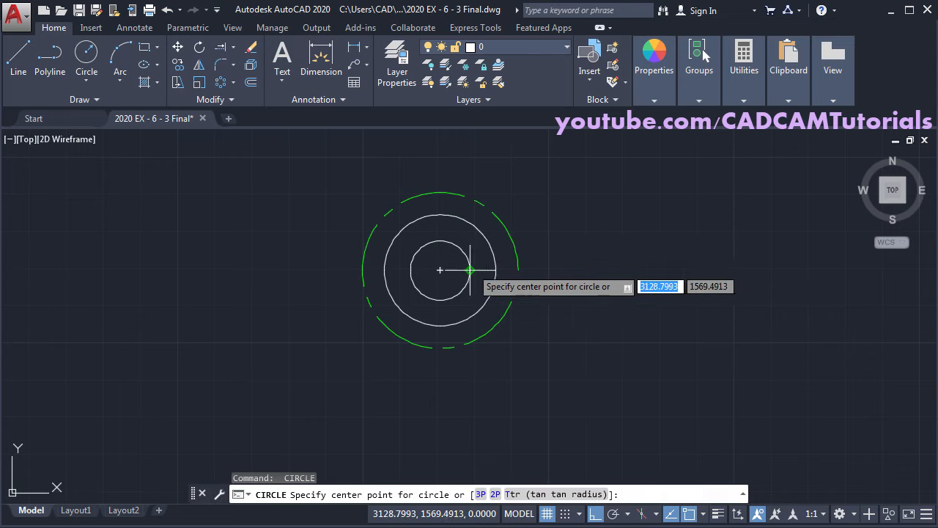
left_click(440, 270)
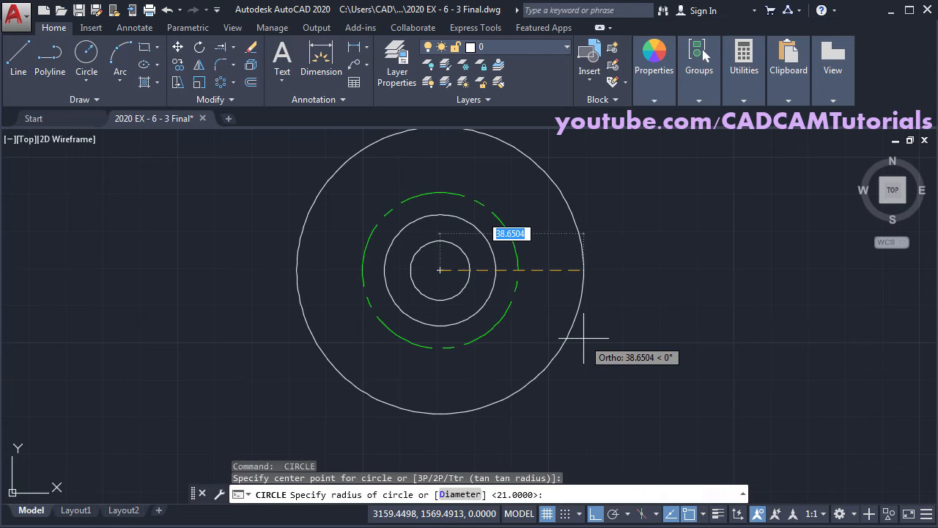
type("80")
key("Return")
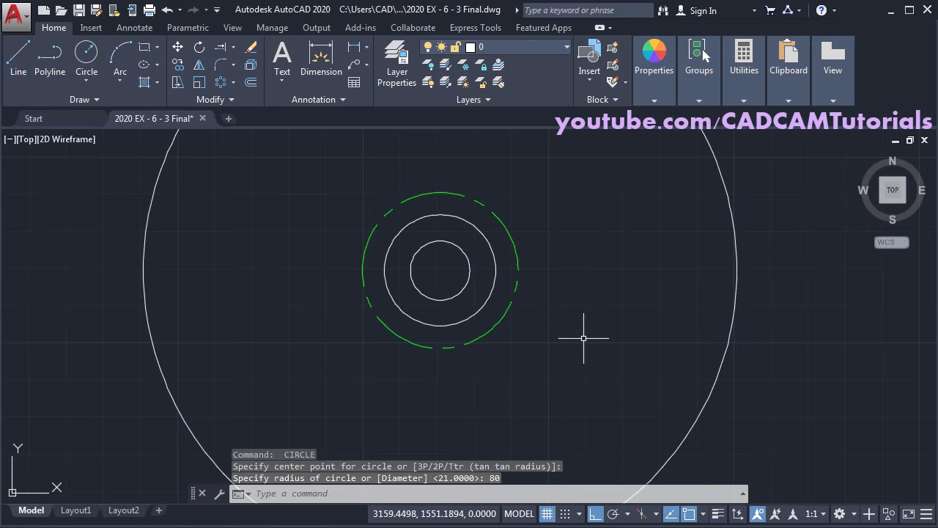
scroll(521, 258, "down", 2)
middle_click_drag(558, 215, 550, 276)
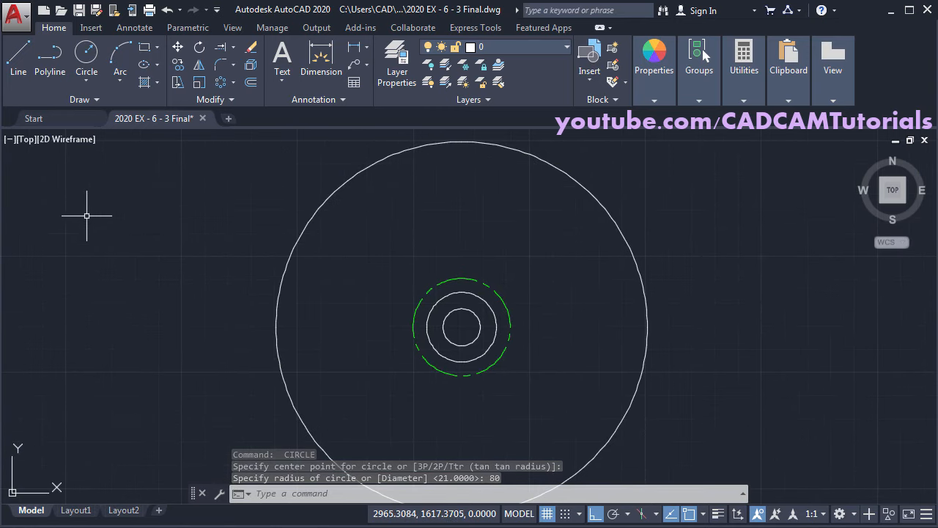
Check the reference PDF and draw a vertical line 40 long straight down from the hub centre.
left_click(1, 205)
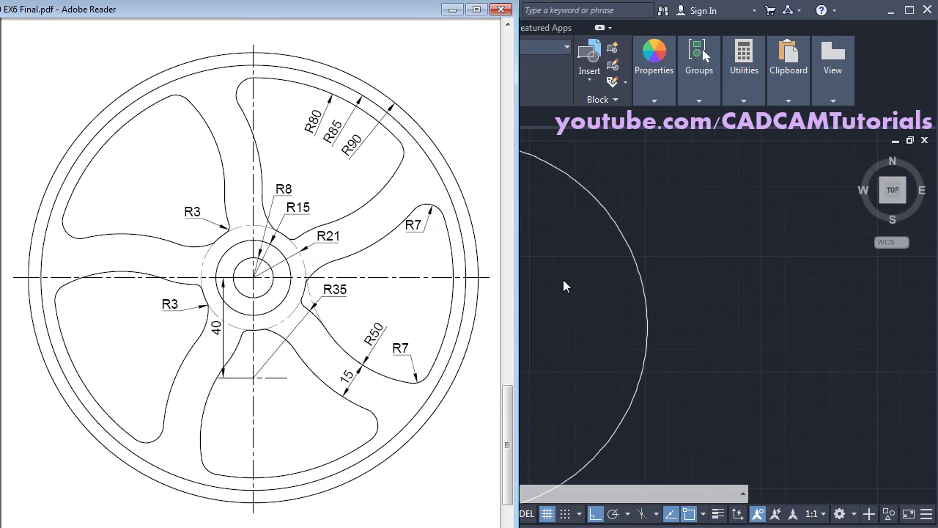
left_click(558, 336)
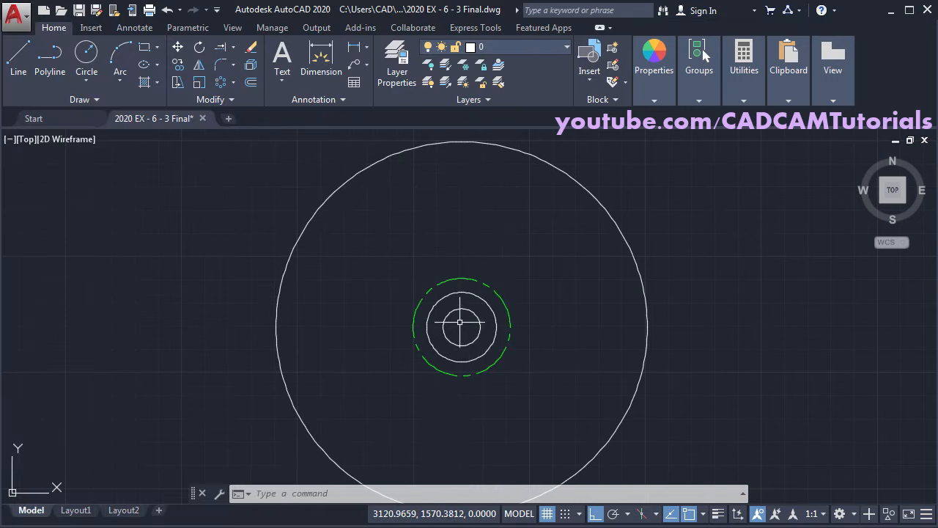
middle_click_drag(477, 412, 451, 361)
scroll(452, 302, "up", 2)
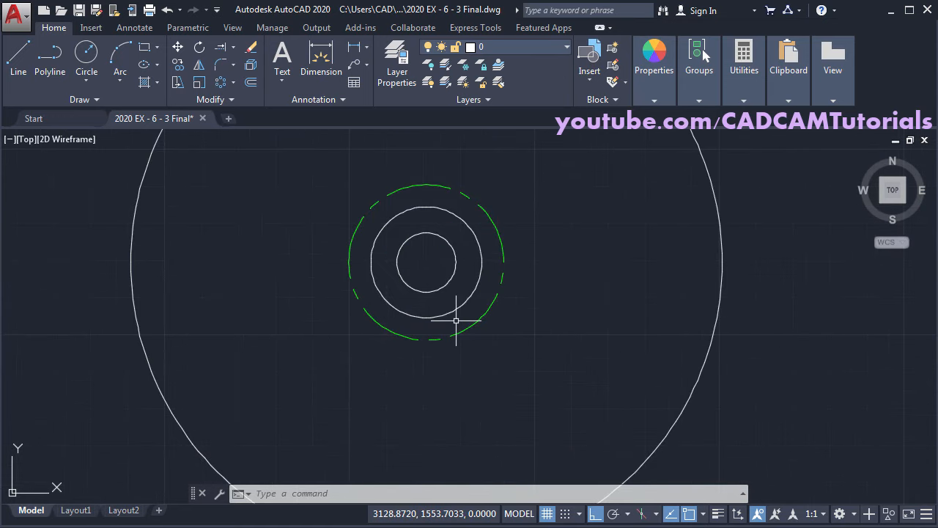
left_click(22, 69)
left_click(426, 262)
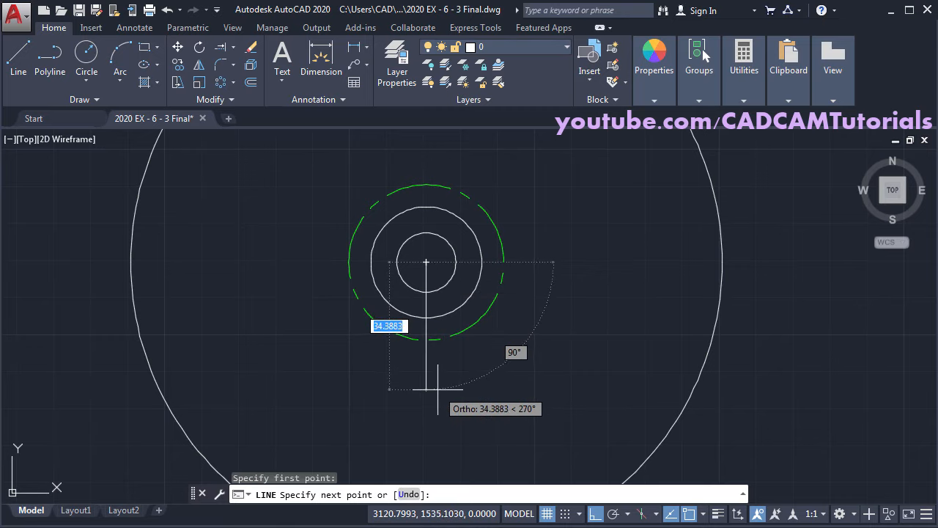
type("40")
key("Return")
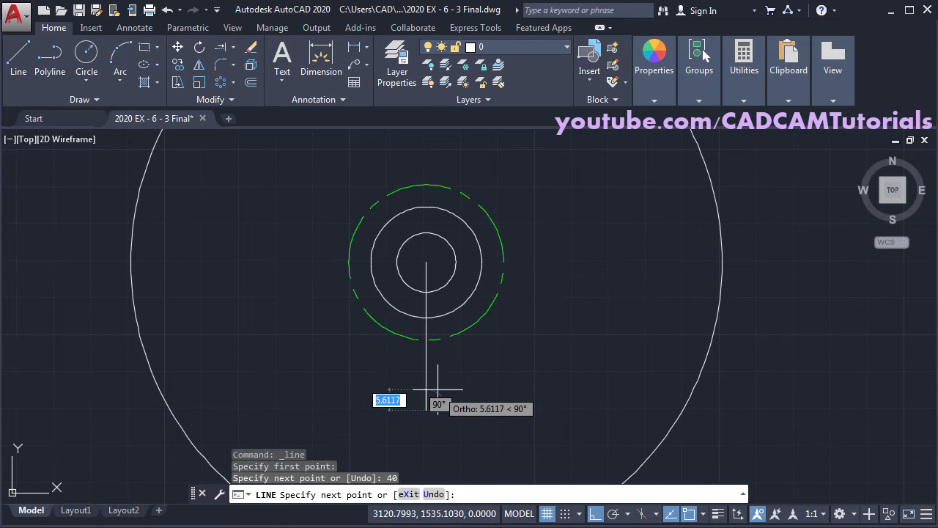
Draw a circle of radius 35 centred on the lower end of the vertical line, comparing with the reference PDF.
key("alt+Tab")
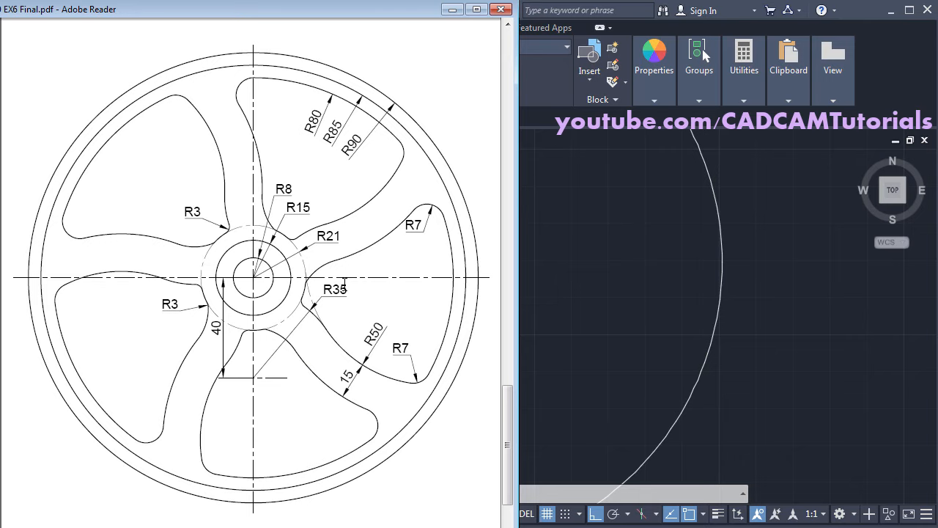
key("alt+Tab")
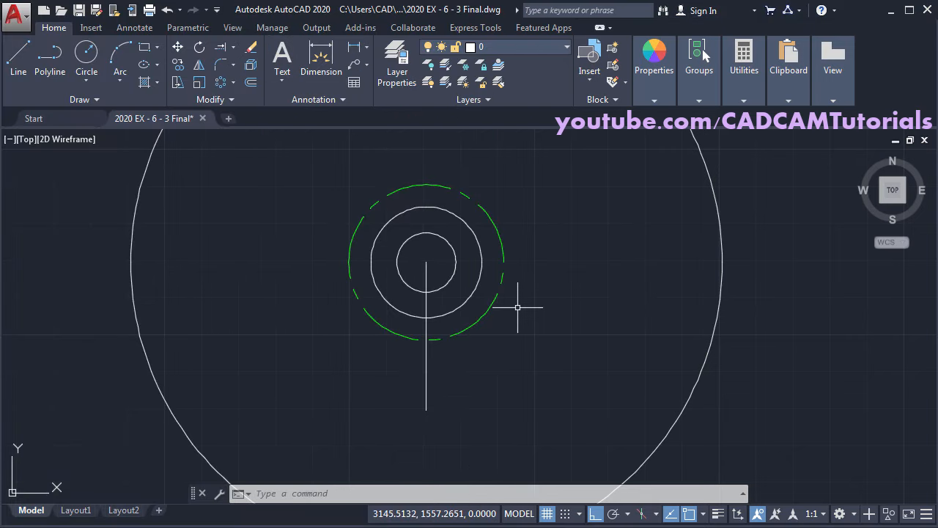
left_click(92, 56)
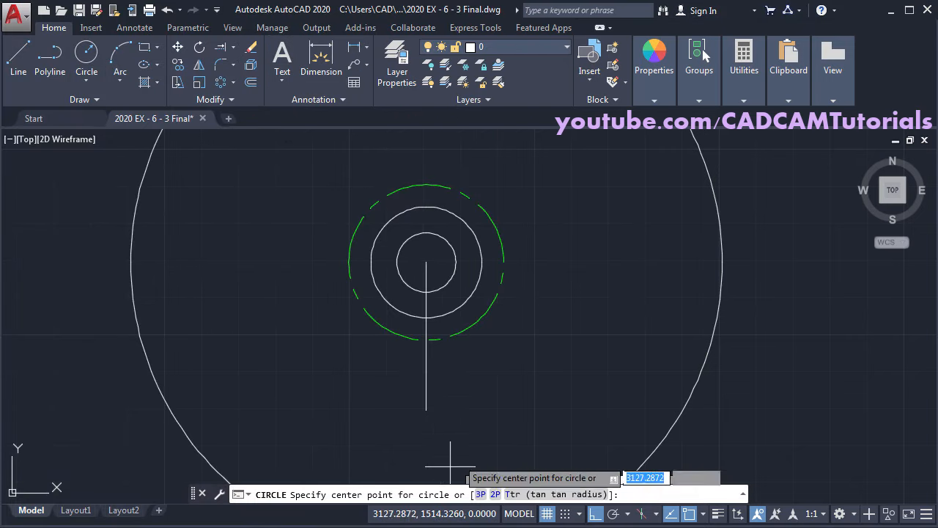
left_click(427, 412)
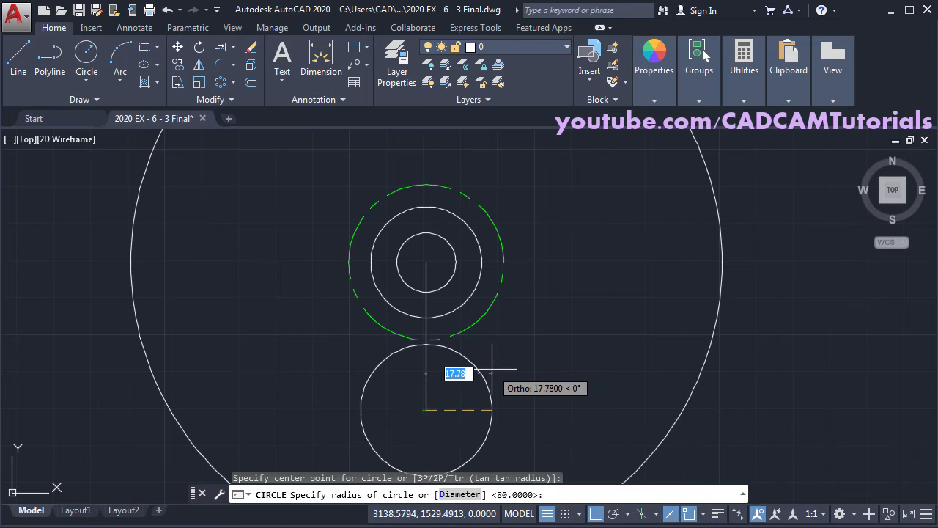
type("3")
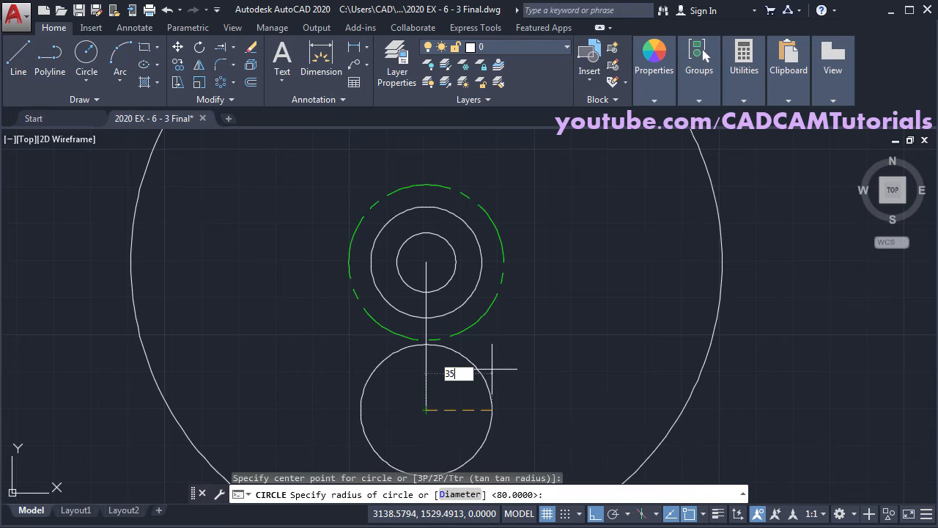
type("5")
key("Return")
key("alt+Tab")
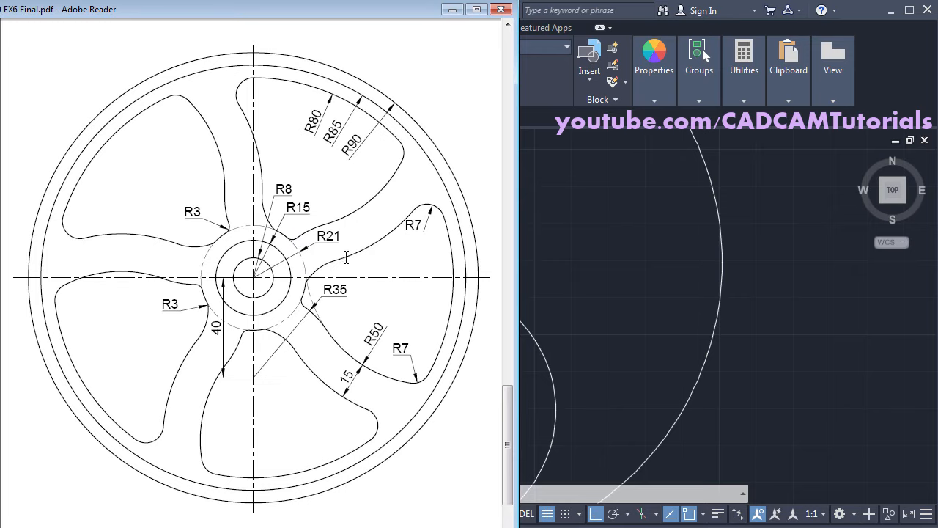
left_click(603, 308)
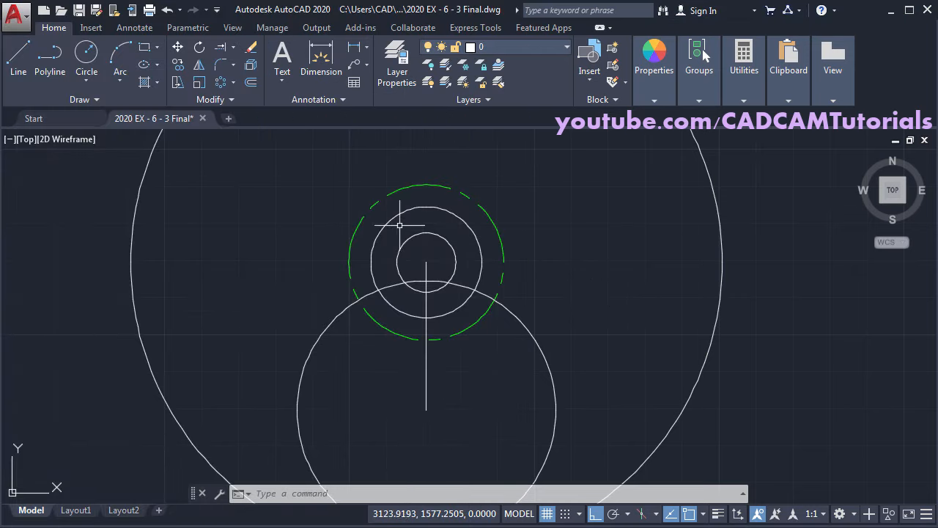
Draw a circle of radius 50 tangent to the dashed green circle and the radius 35 circle, on their right side.
left_click(87, 79)
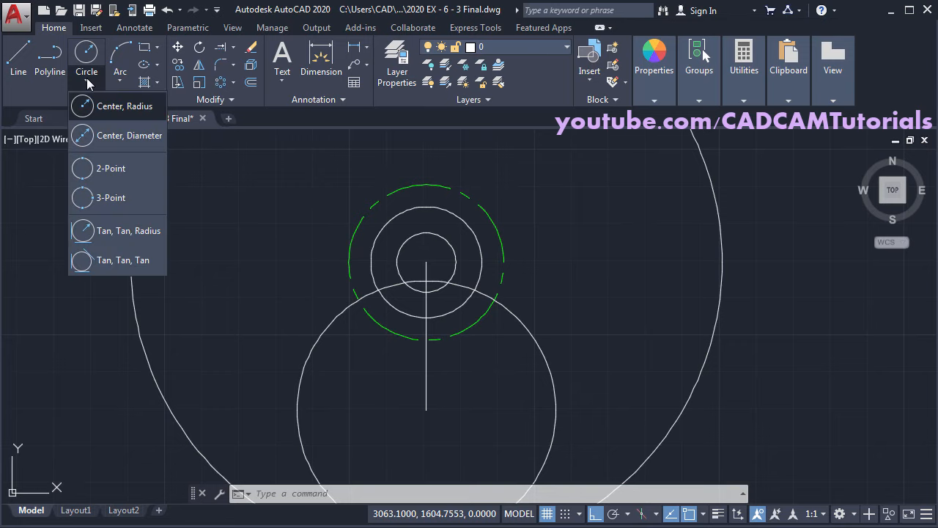
left_click(128, 232)
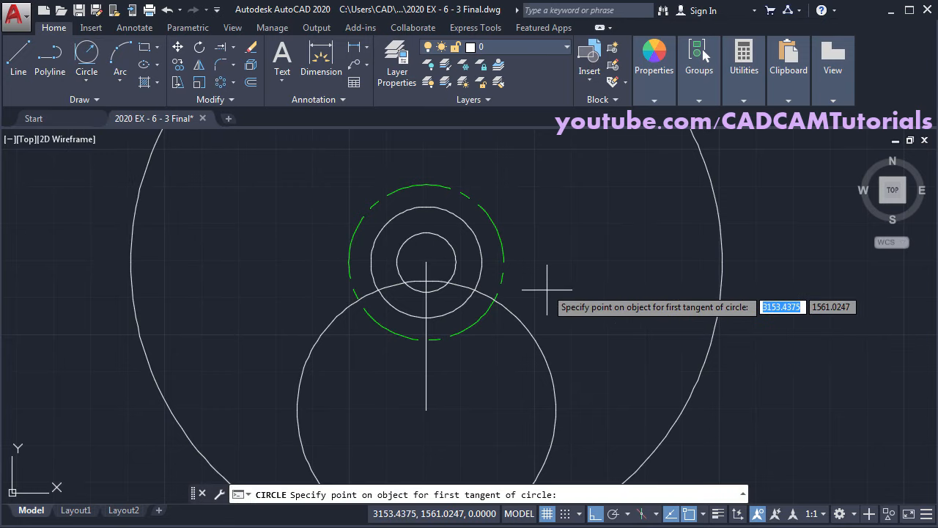
left_click(502, 243)
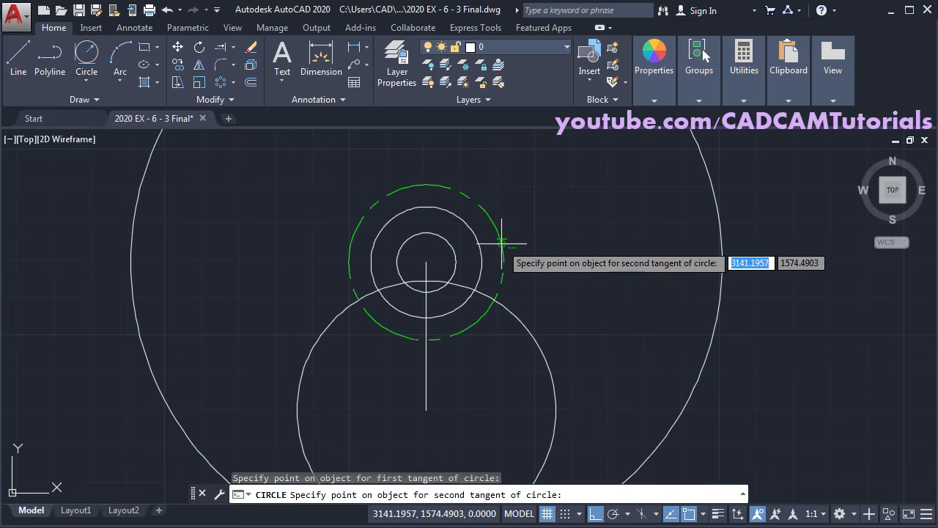
left_click(539, 330)
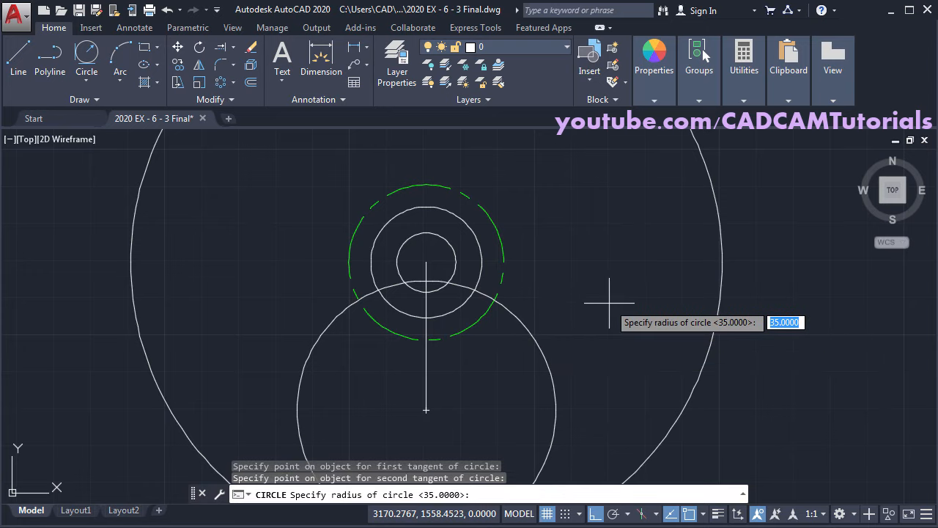
type("50")
key("Return")
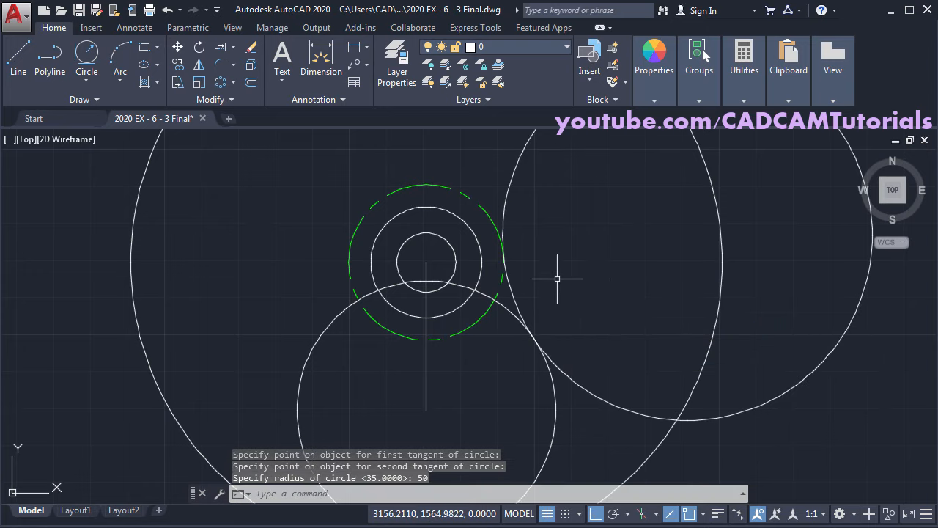
Check the reference PDF and trim the radius 35 and radius 50 circles to the S-shaped spoke edge between the dashed and radius 80 circles.
scroll(554, 272, "down", 2)
key("alt+Tab")
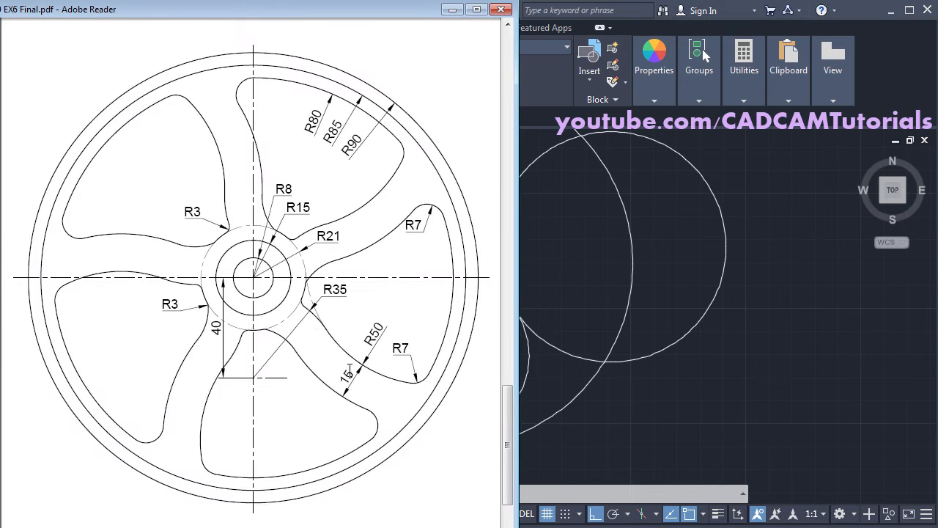
key("alt+Tab")
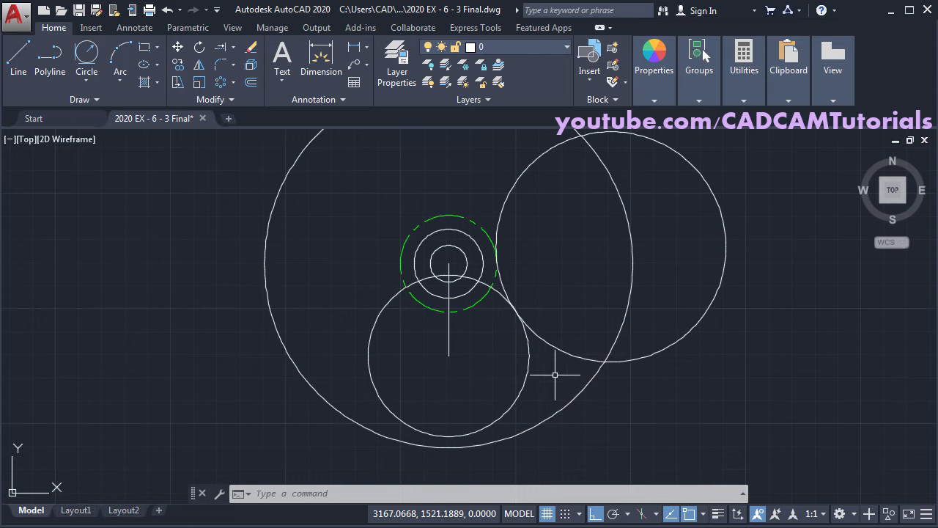
type("tr")
key("Return")
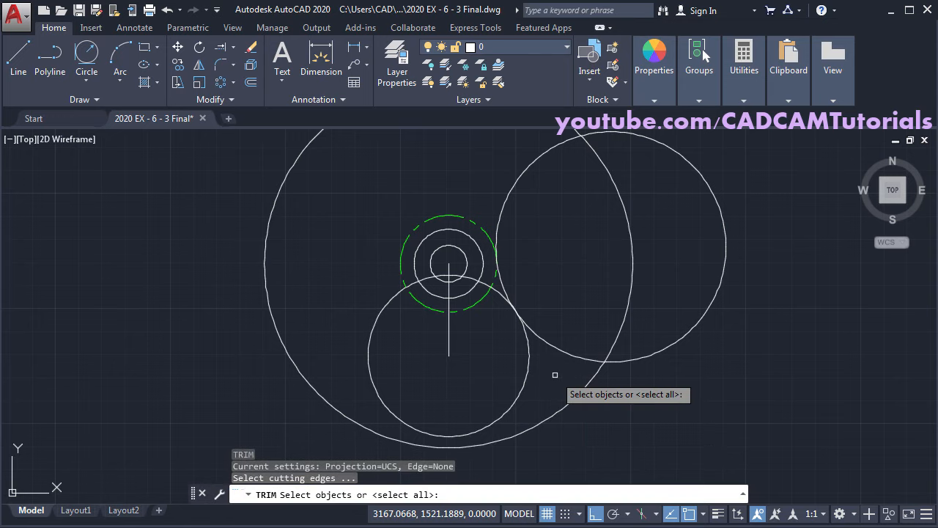
key("Return")
left_click(496, 422)
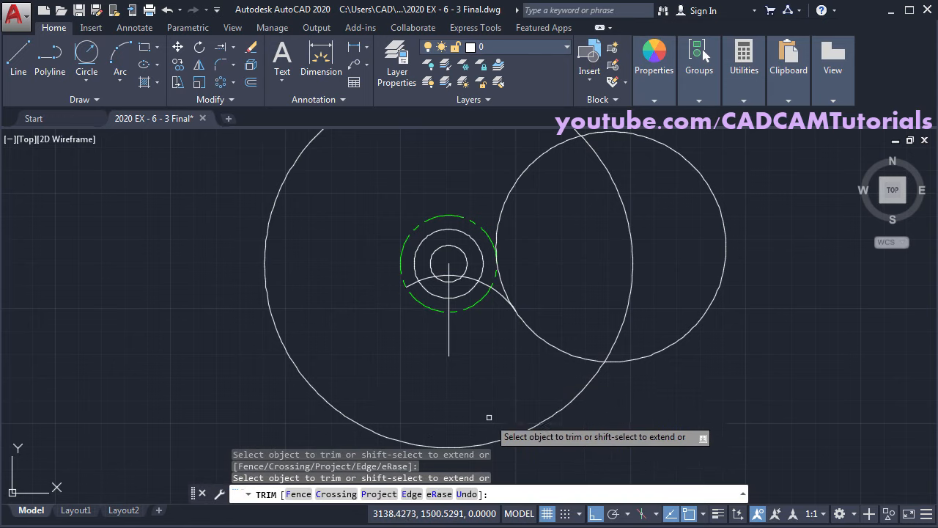
left_click(697, 174)
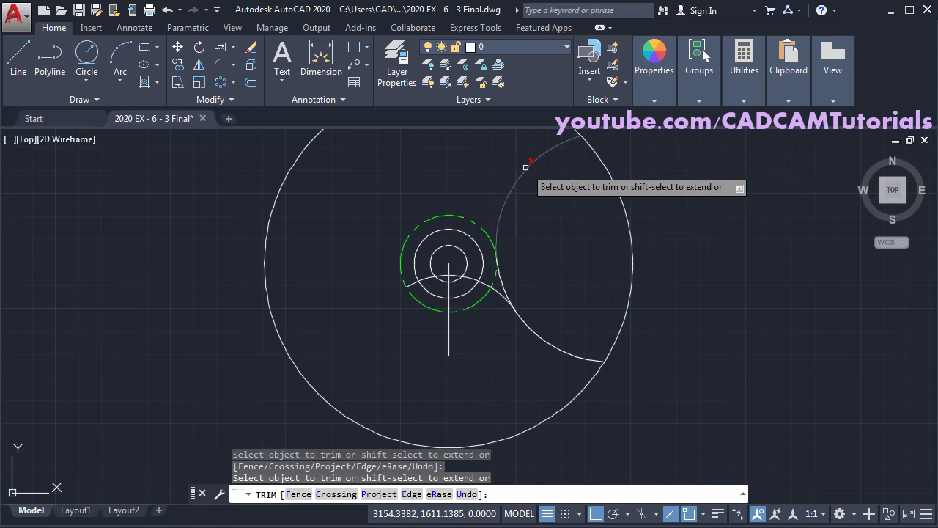
scroll(515, 274, "up", 4)
left_click(469, 269)
left_click(429, 289)
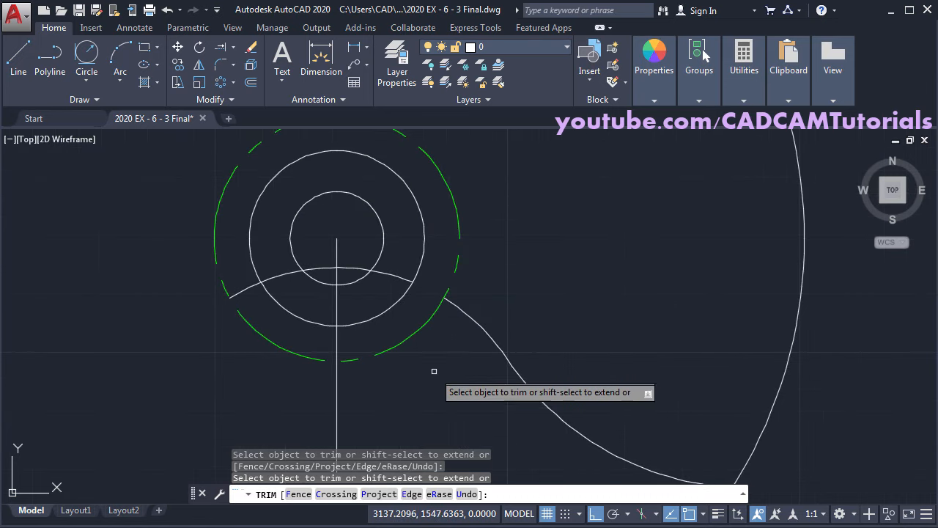
key("Return")
Erase the leftover piece of the radius 35 arc crossing the hub circles.
type("e")
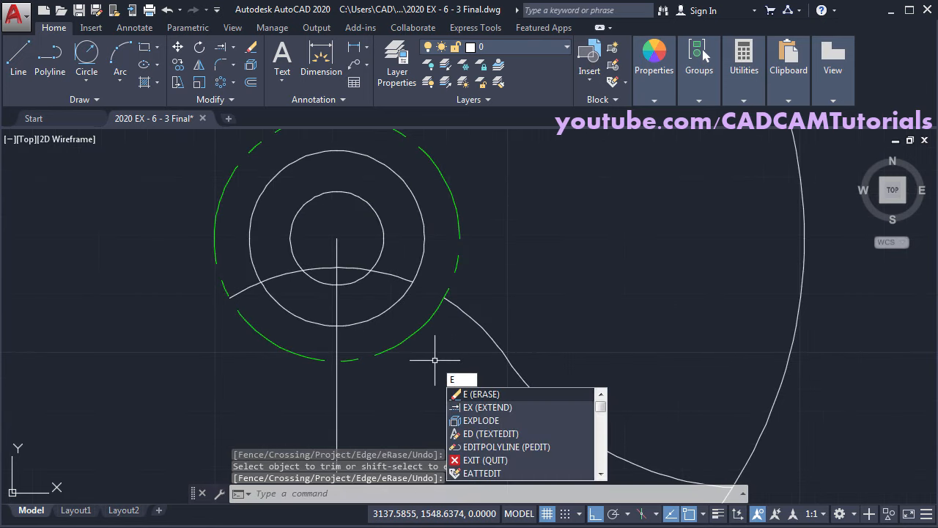
key("Return")
left_click(390, 274)
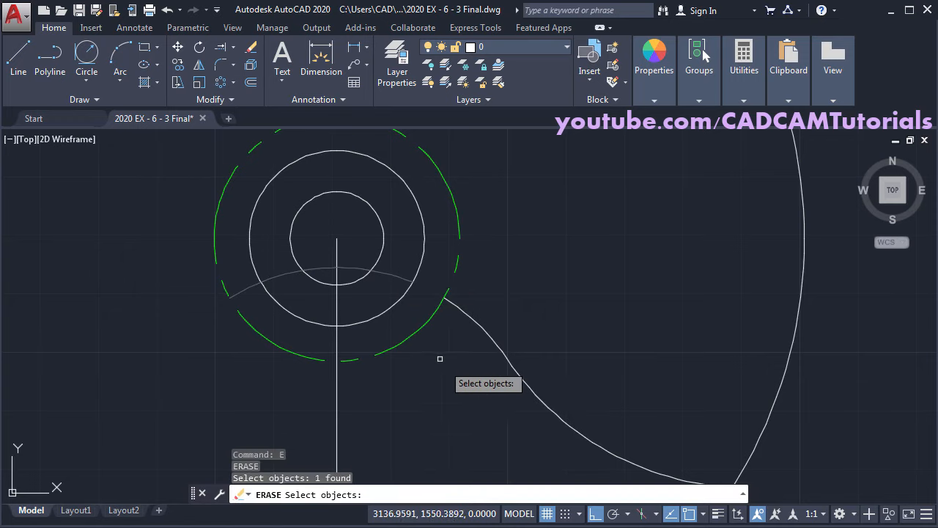
key("Return")
scroll(480, 236, "down", 2)
mouse_move(524, 285)
middle_mouse_down()
mouse_move(566, 308)
mouse_move(565, 285)
middle_mouse_up()
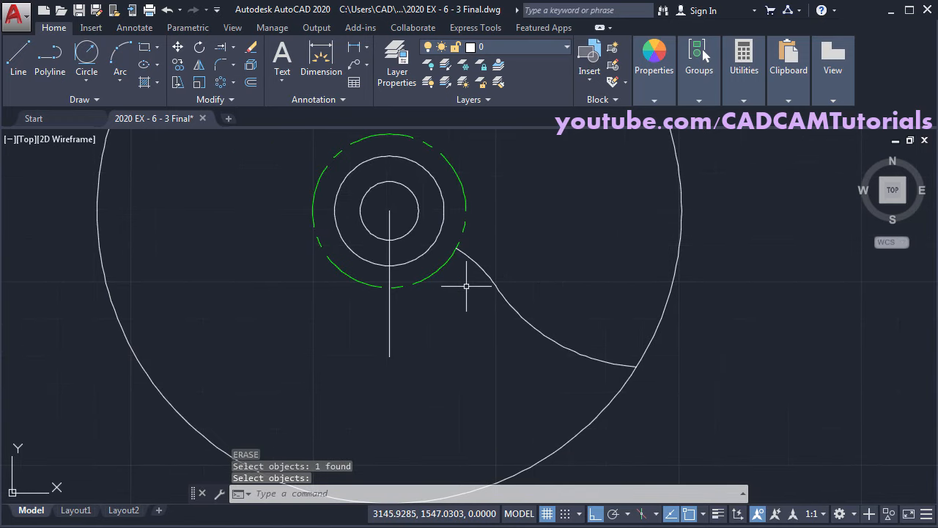
Check the spoke width in the reference PDF and join the two spoke edge arcs into one polyline.
key("alt+Tab")
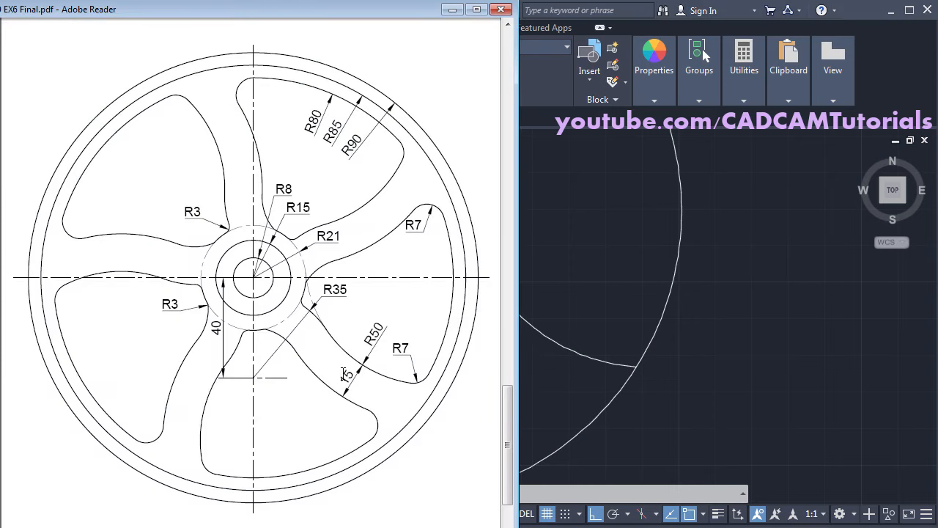
left_click(535, 382)
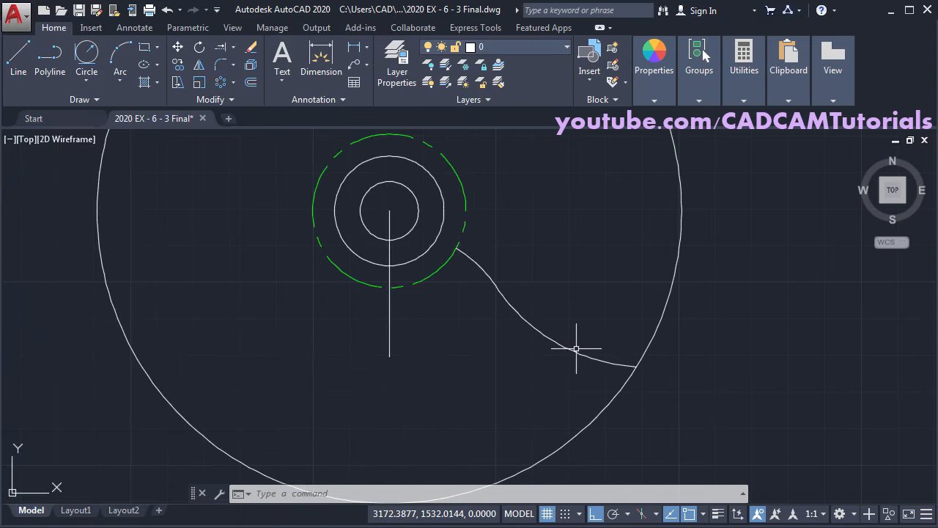
left_click(224, 100)
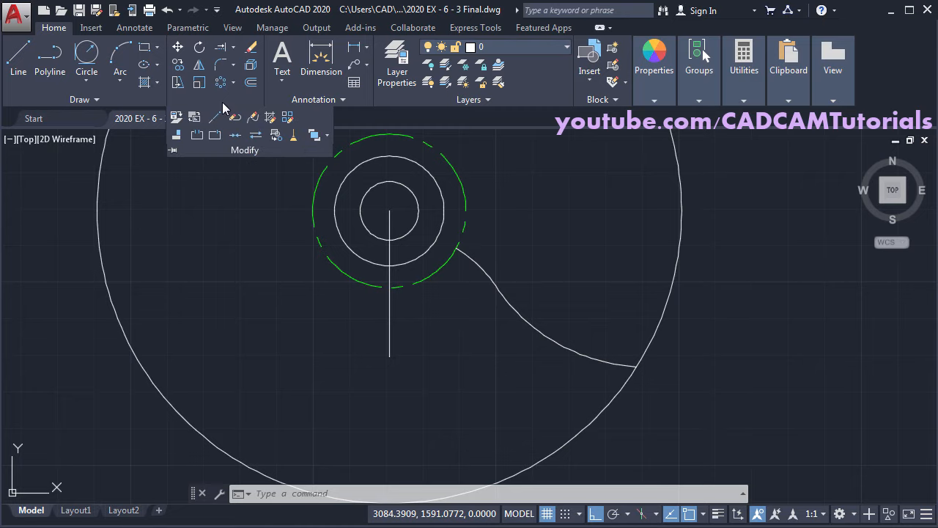
left_click(237, 140)
left_click(484, 268)
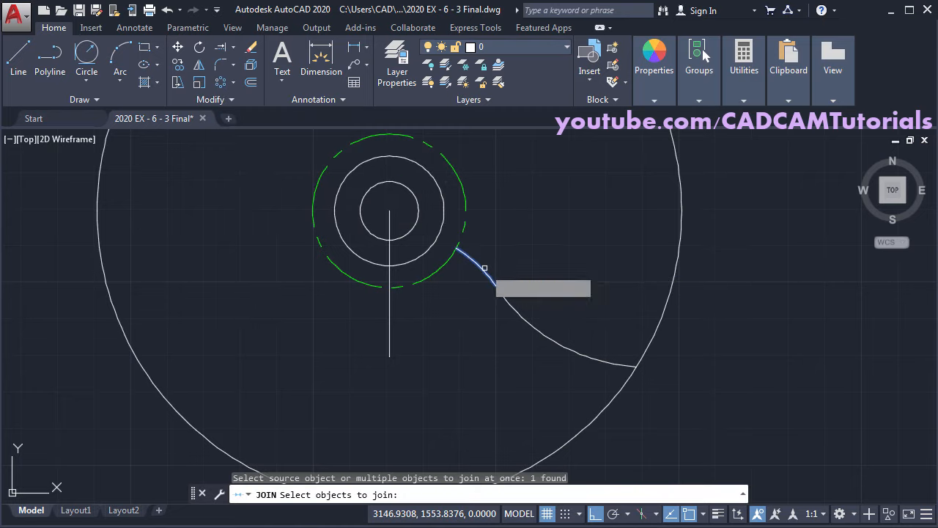
left_click(522, 312)
key("Return")
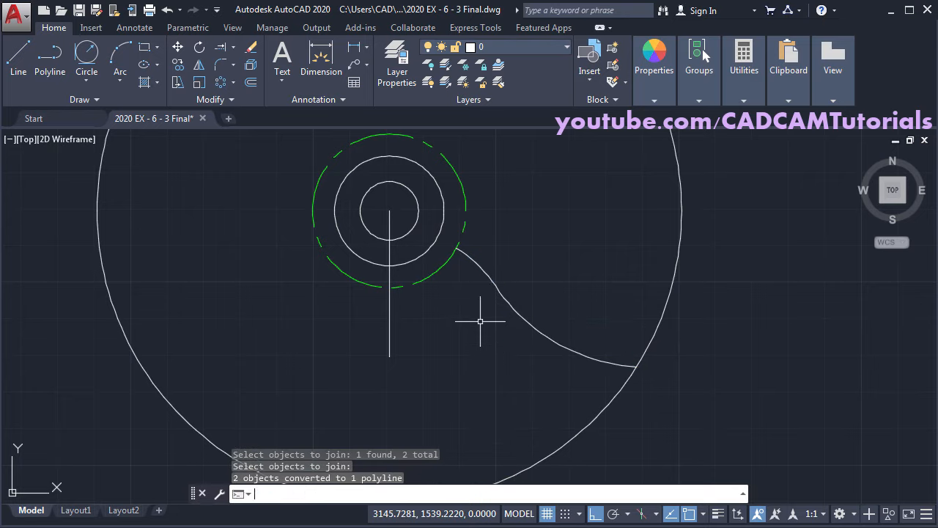
Offset the joined spoke curve 15 toward its lower side.
left_click(251, 85)
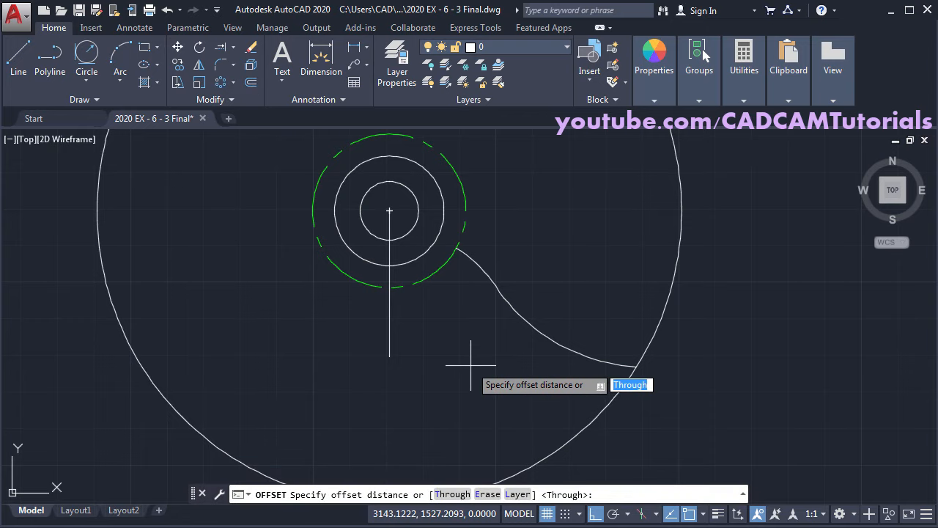
key("Return")
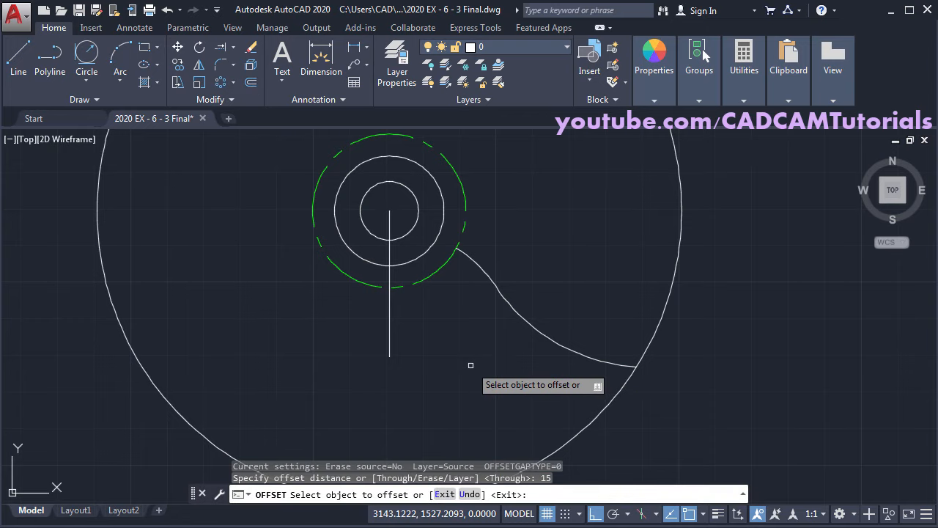
left_click(532, 325)
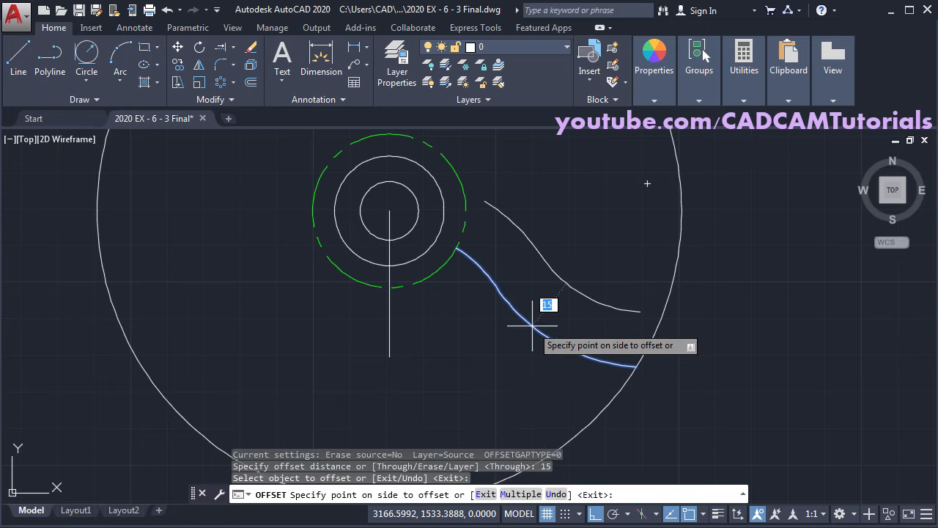
left_click(468, 389)
key("Return")
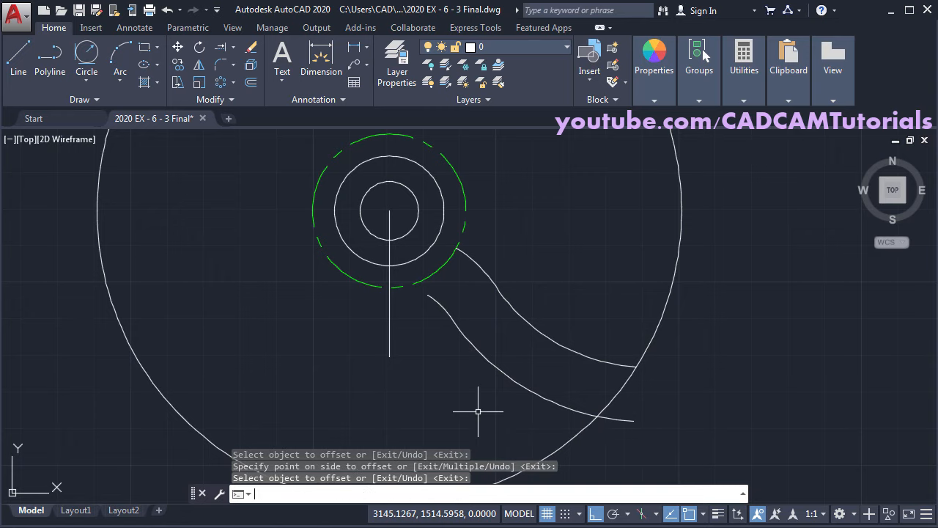
Trim the offset curve at the radius 80 circle and extend its inner end to the dashed green circle.
scroll(453, 340, "up", 3)
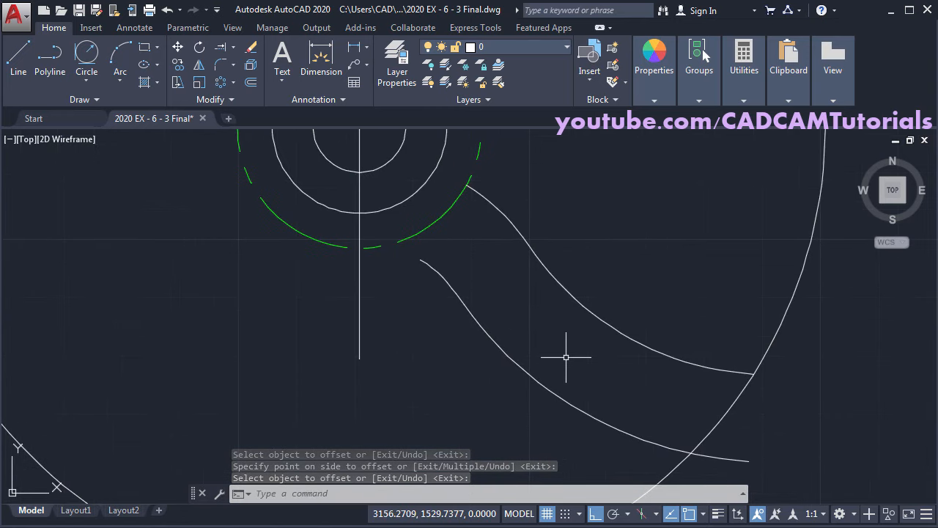
type("tr")
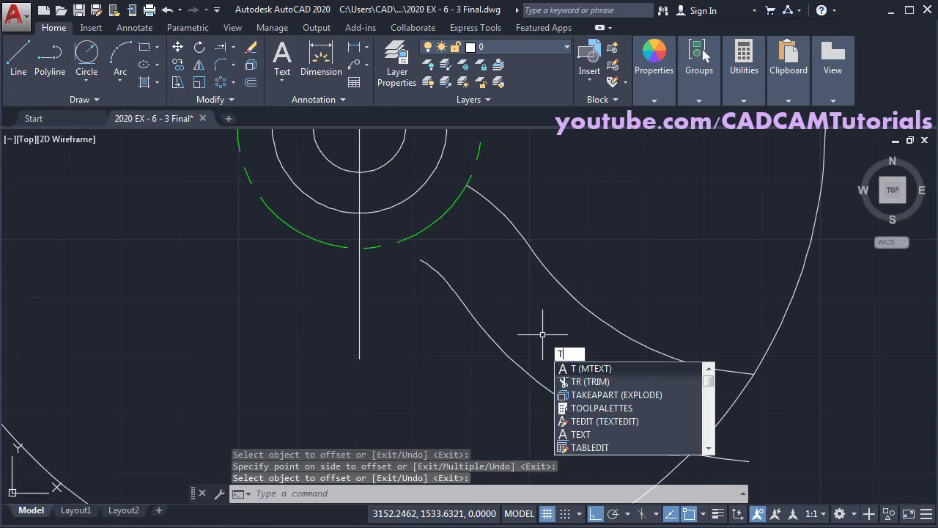
key("Return")
key("Return")
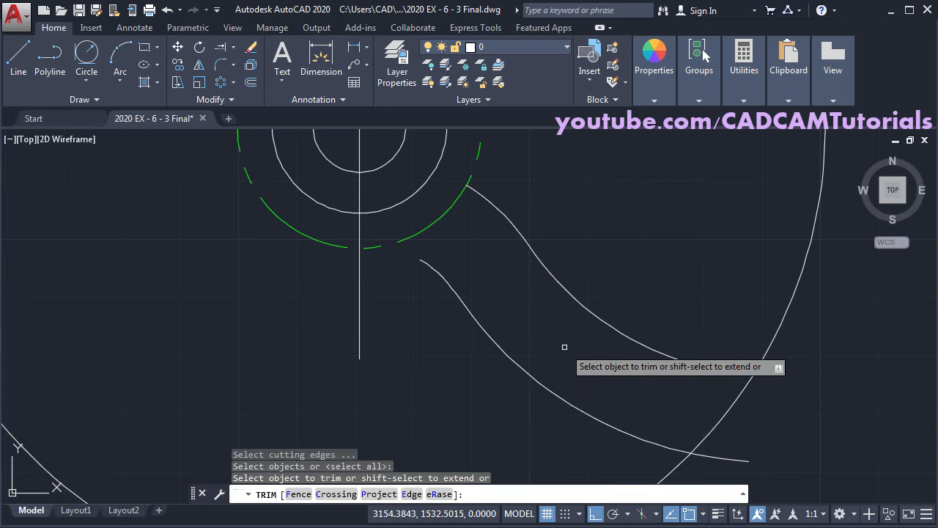
left_click(711, 456)
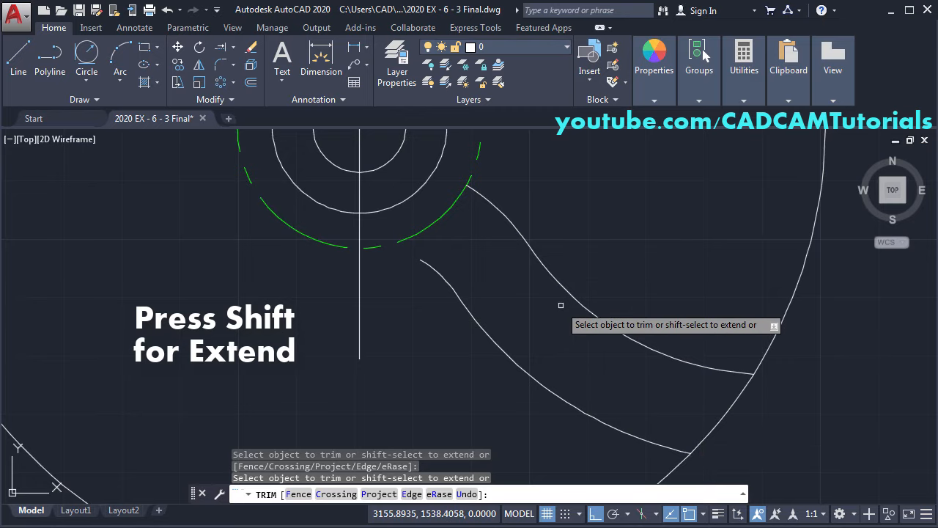
left_click(427, 263, "shift")
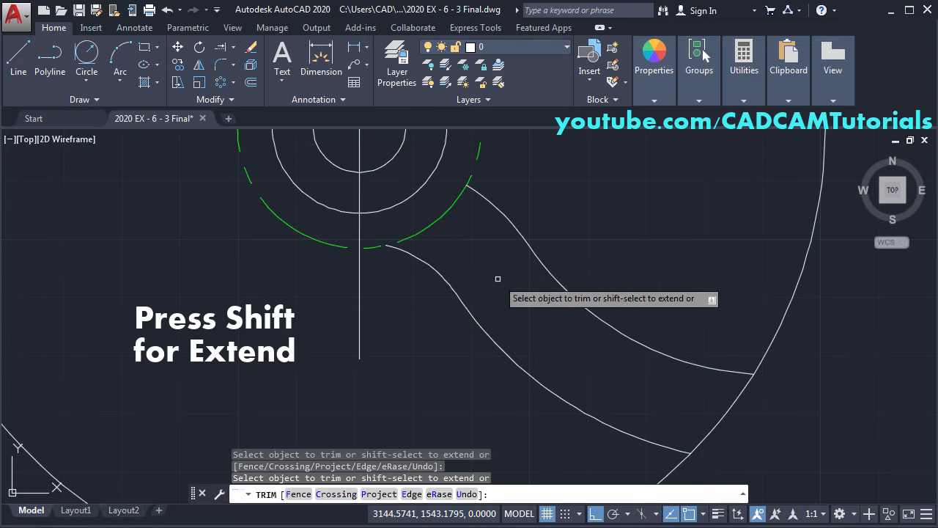
key("Return")
Check the spoke layout in the reference PDF and rotate a copy of both spoke edges by 72 degrees about the hub centre.
scroll(484, 295, "down", 4)
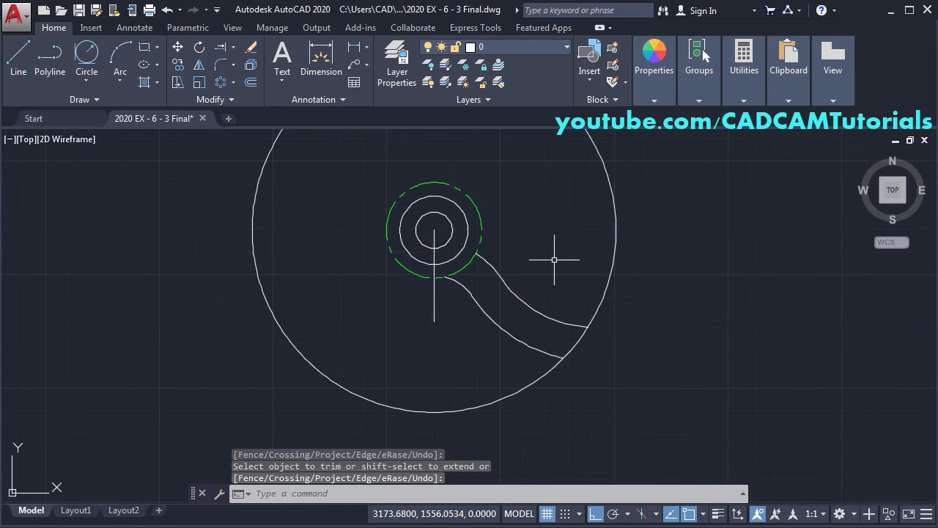
middle_click_drag(554, 259, 579, 300)
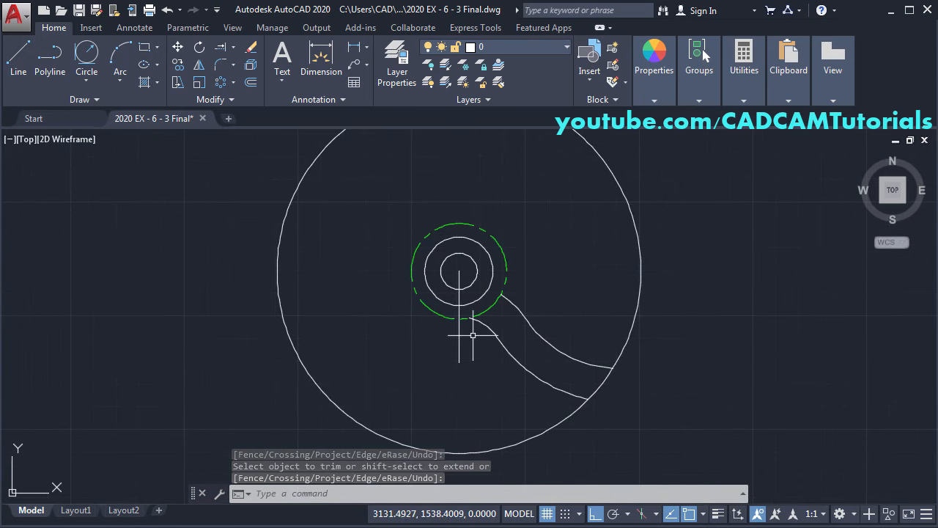
key("alt+Tab")
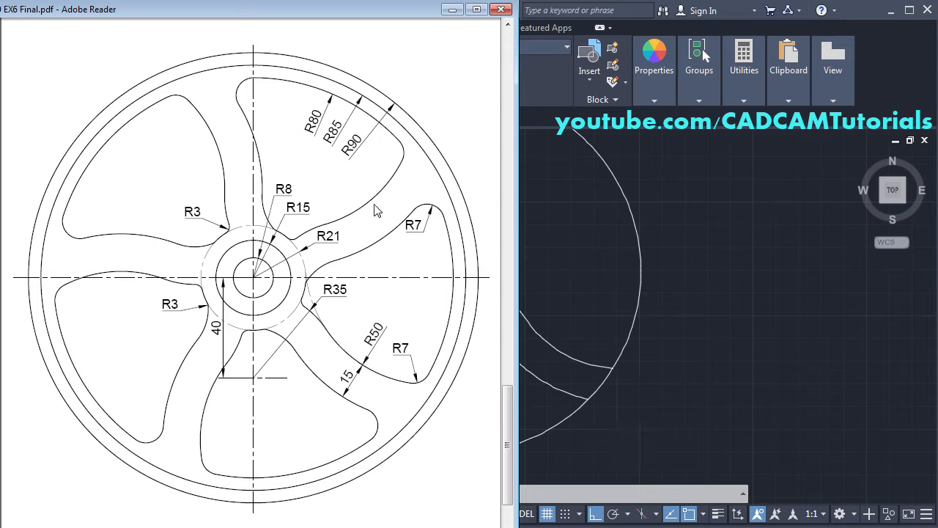
left_click(599, 252)
middle_click_drag(481, 218, 475, 235)
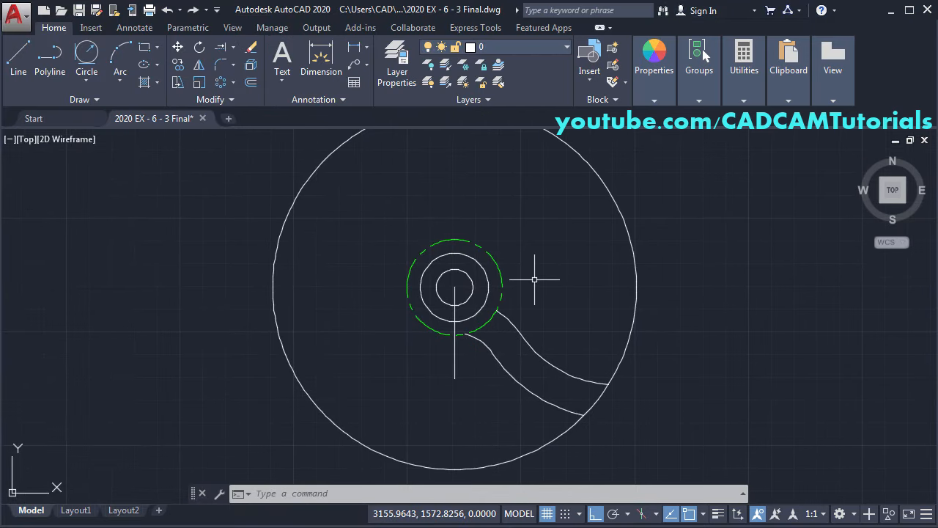
left_click(201, 48)
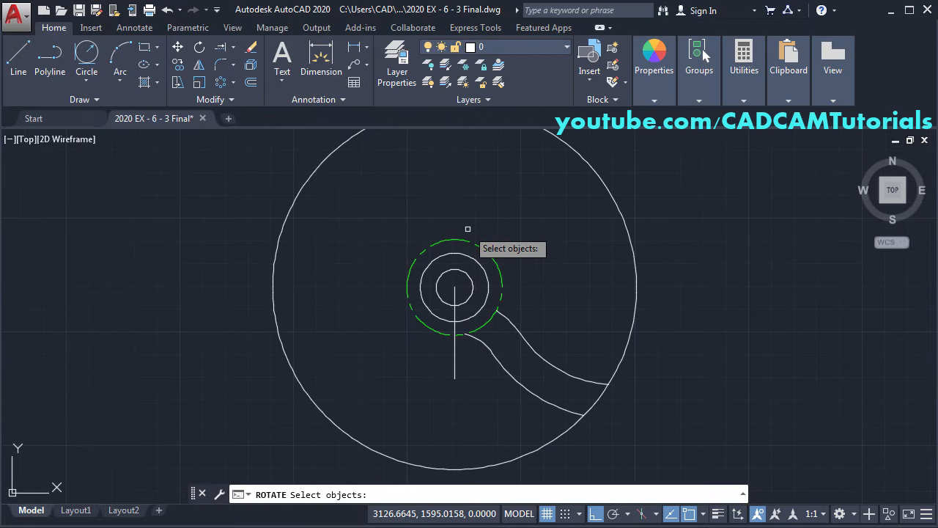
left_click(557, 340)
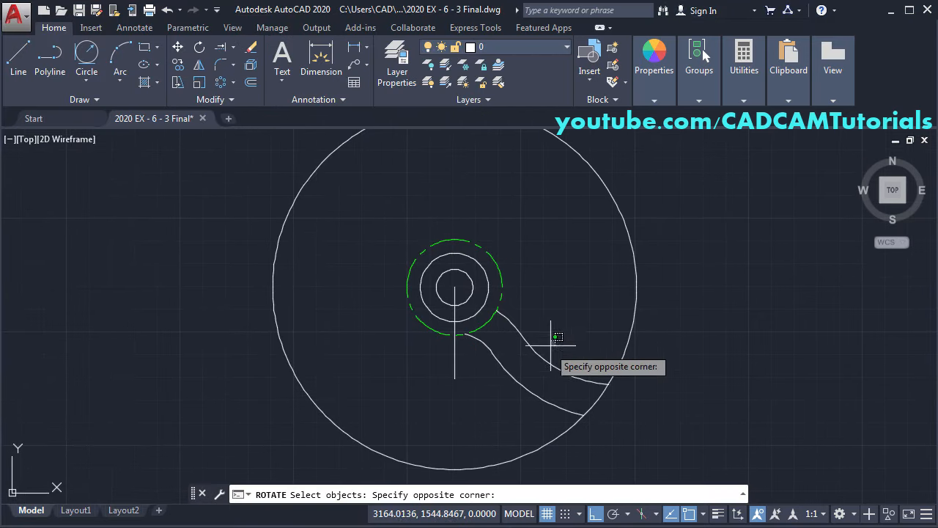
left_click(499, 390)
key("Return")
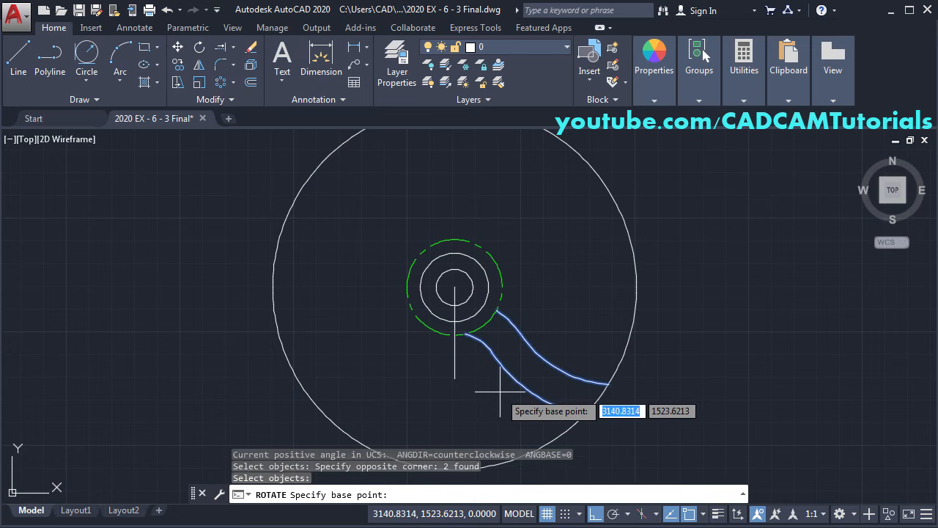
left_click(454, 286)
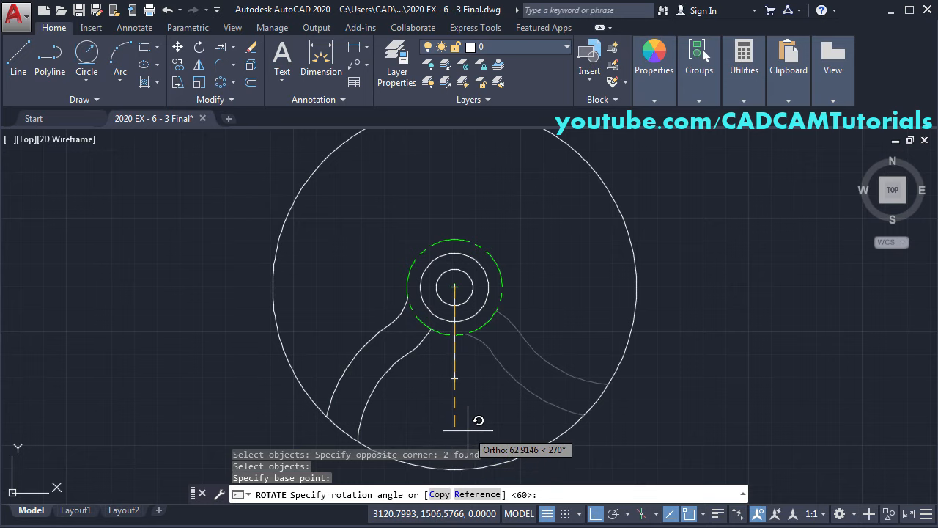
left_click(439, 495)
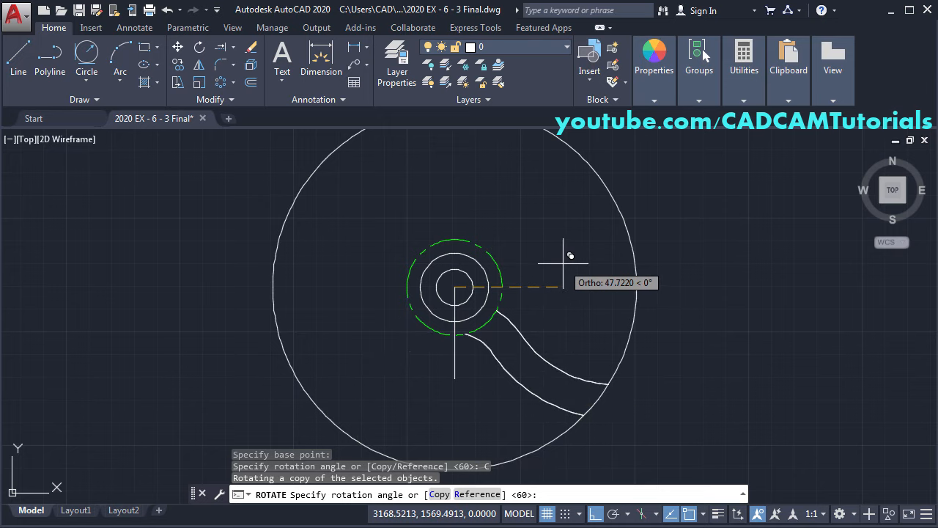
type("7")
key("Return")
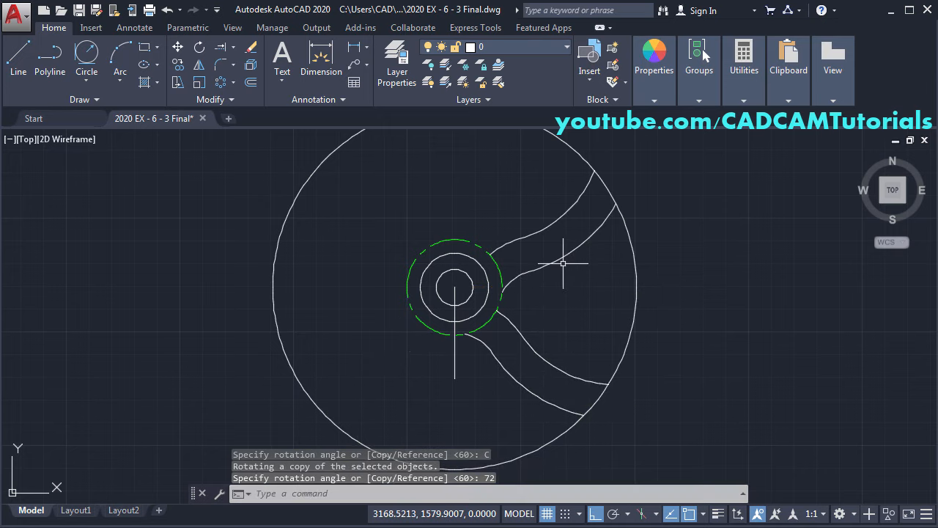
Erase the lower edge of the original spoke and the upper edge of the rotated copy, keeping the two curves that bound one opening.
mouse_move(566, 340)
middle_mouse_down()
mouse_move(526, 380)
mouse_move(531, 369)
middle_mouse_up()
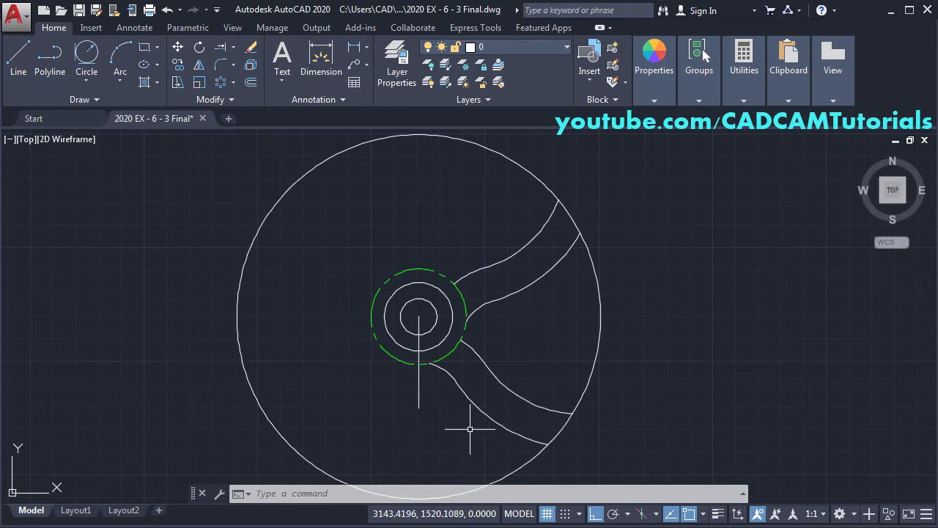
key("Return")
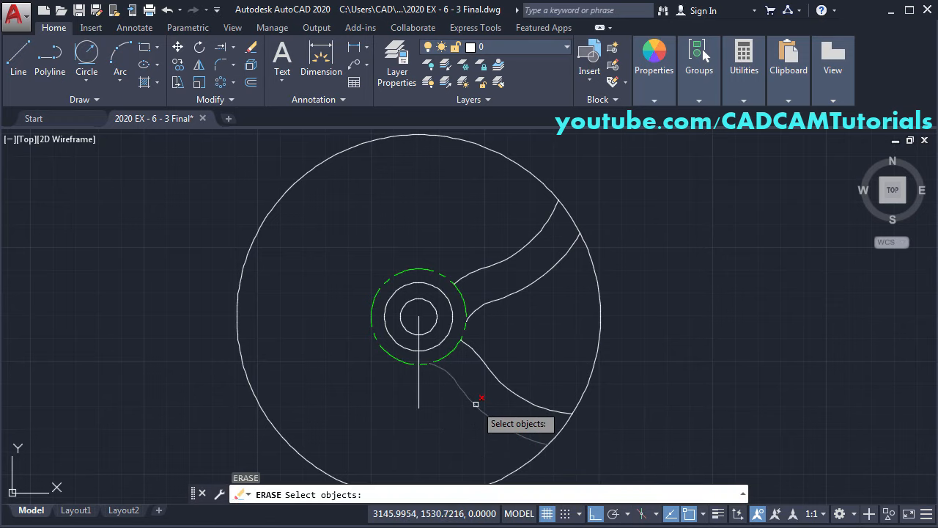
left_click(476, 404)
left_click(497, 261)
key("Return")
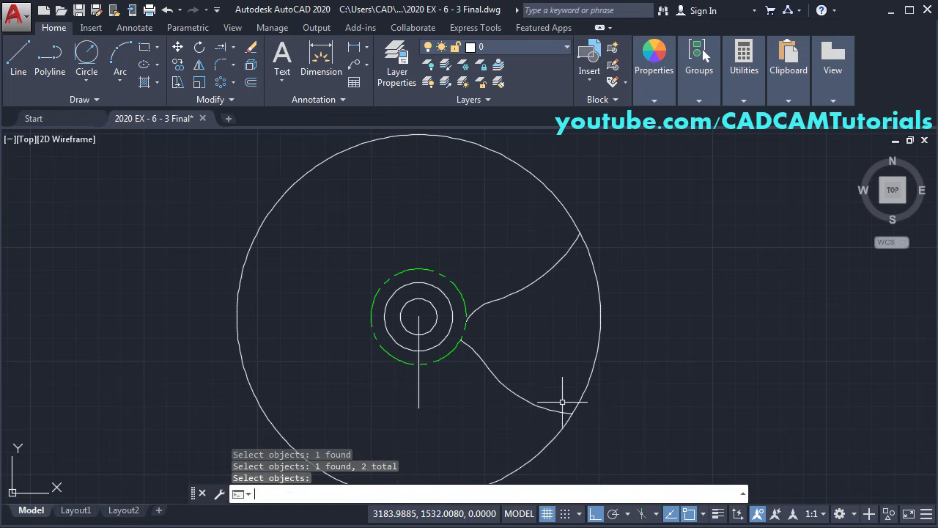
Check the corner radii in the reference PDF and draw a radius 7 circle tangent to the upper spoke edge and the radius 80 circle.
scroll(581, 358, "up", 2)
middle_click_drag(558, 306, 592, 309)
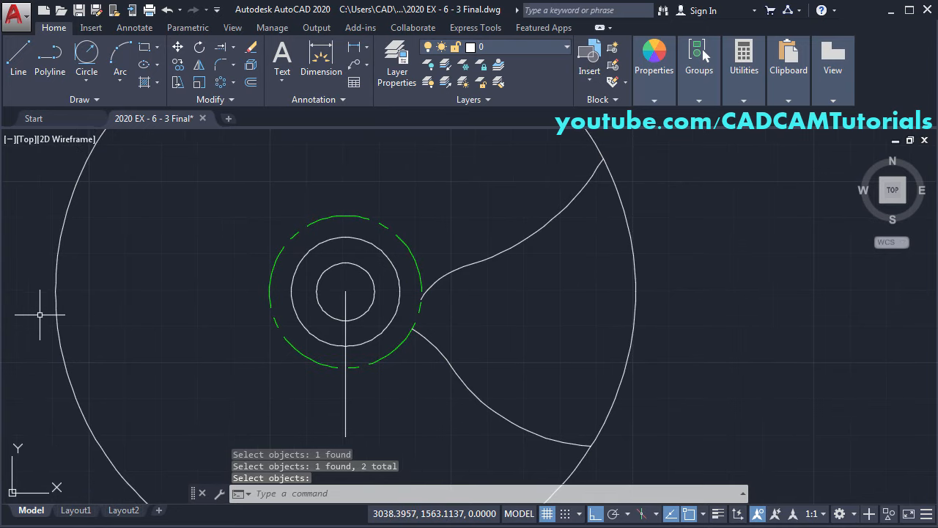
key("alt+Tab")
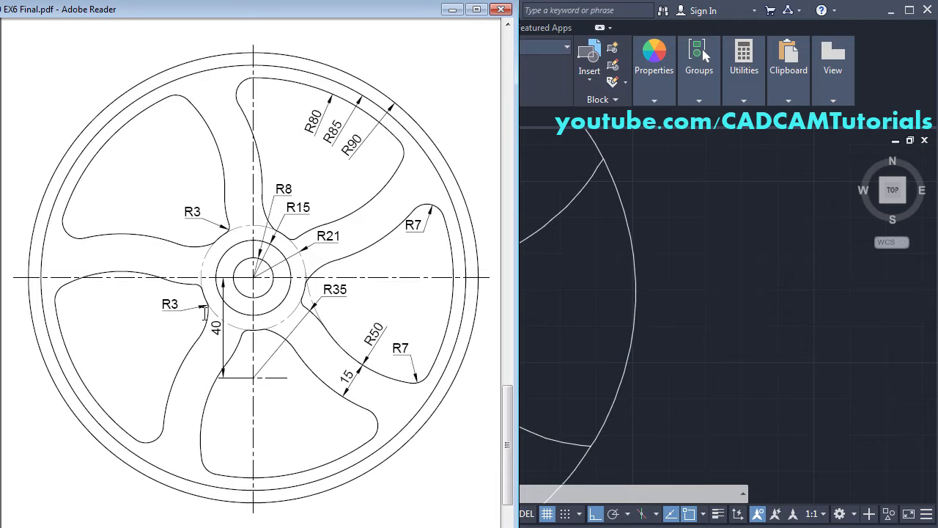
left_click(595, 330)
middle_click_drag(461, 332, 405, 351)
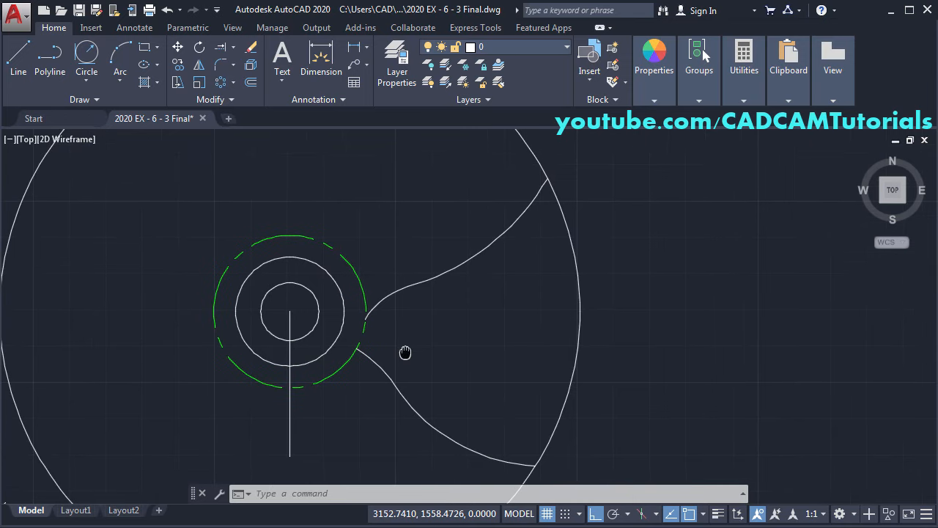
left_click(89, 63)
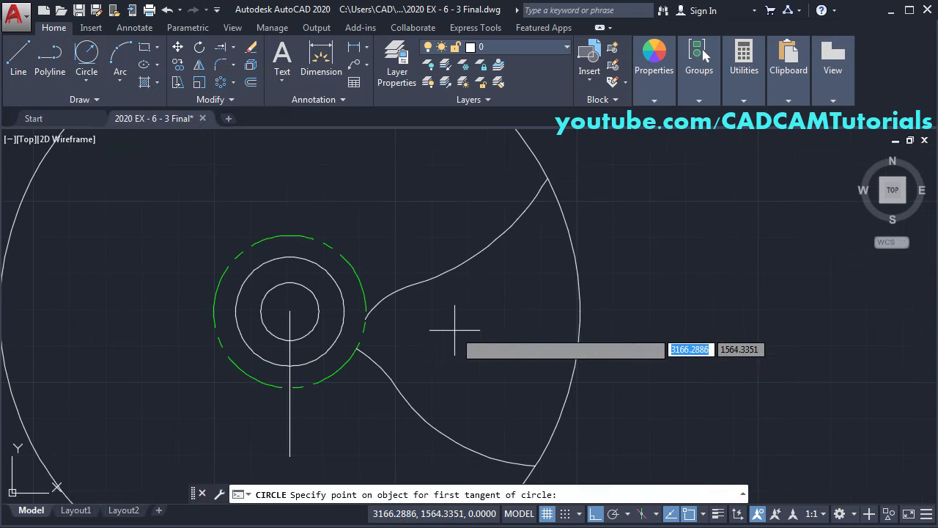
left_click(520, 219)
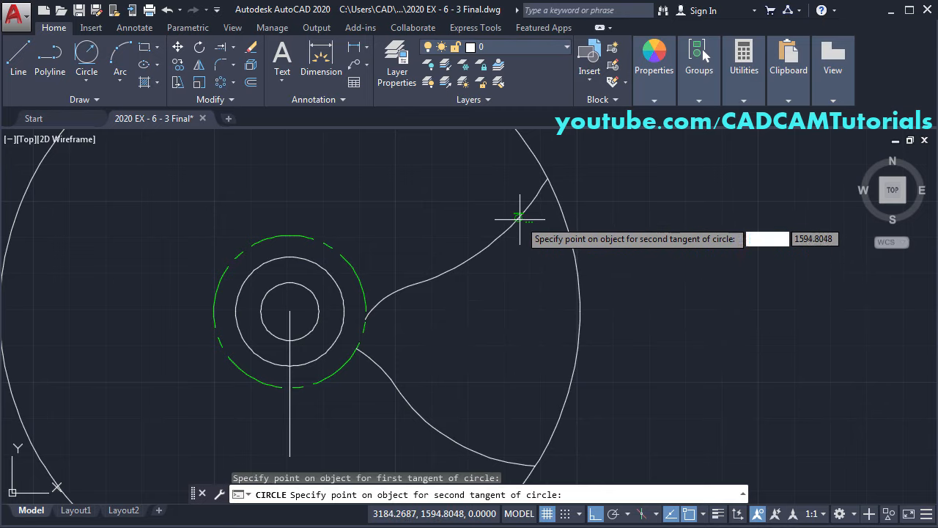
left_click(560, 240)
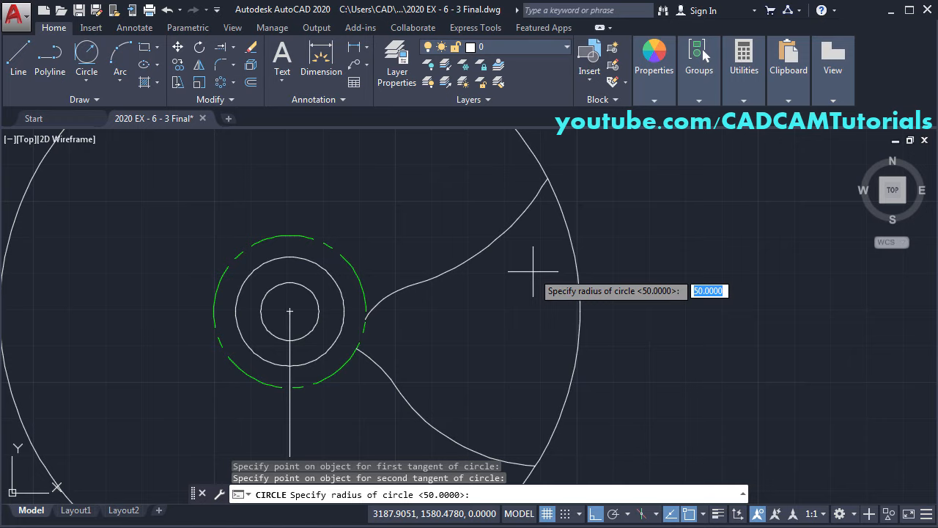
key("Return")
Draw a radius 7 circle tangent to the lower spoke edge and the radius 80 circle.
middle_click_drag(535, 349, 562, 251)
key("Return")
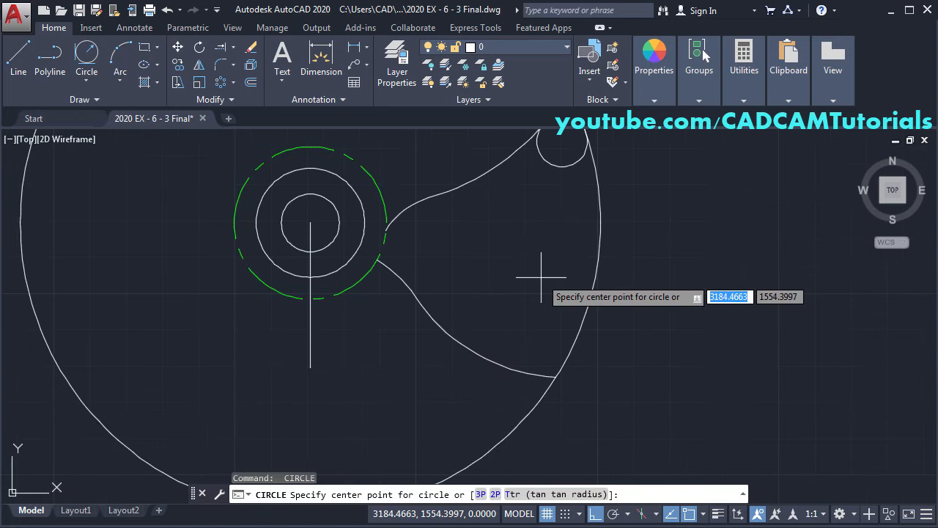
left_click(558, 495)
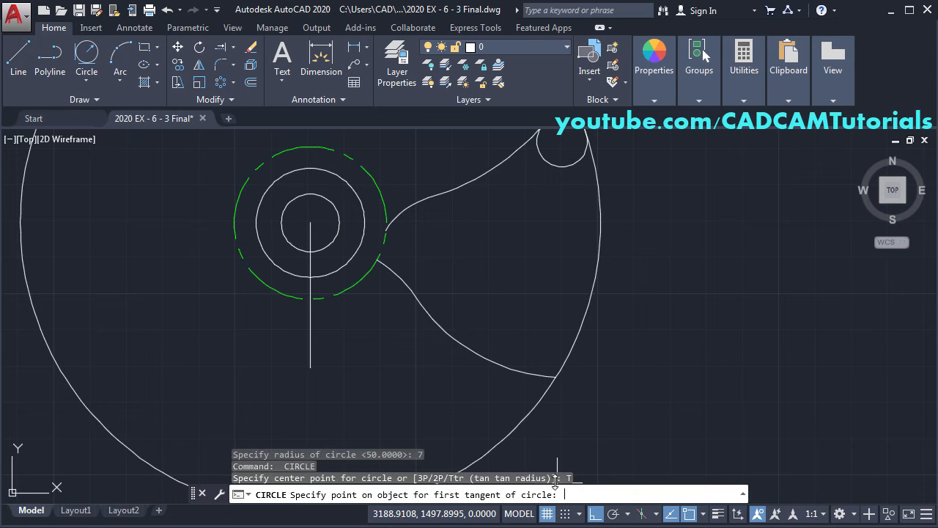
left_click(522, 371)
left_click(566, 357)
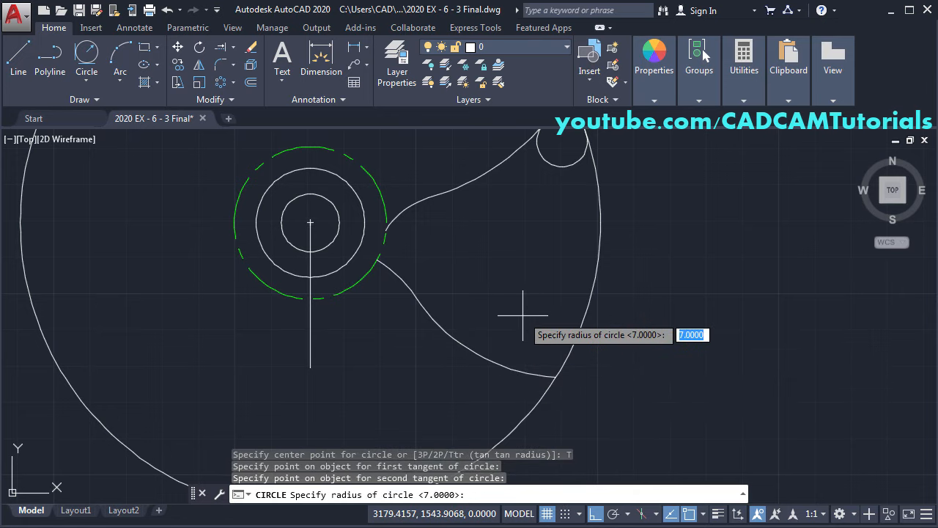
key("Return")
Draw a radius 3 circle tangent to the dashed green circle and the inner end of the upper spoke edge.
key("Return")
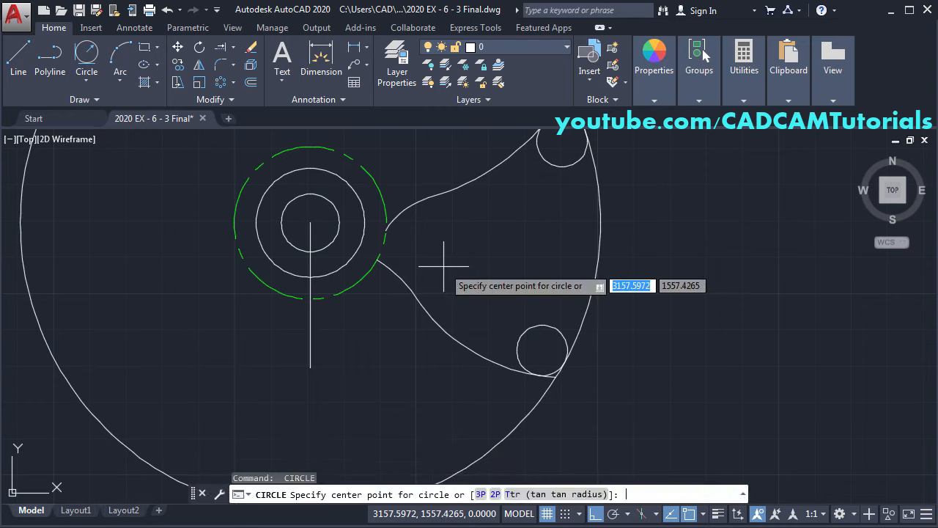
left_click(553, 496)
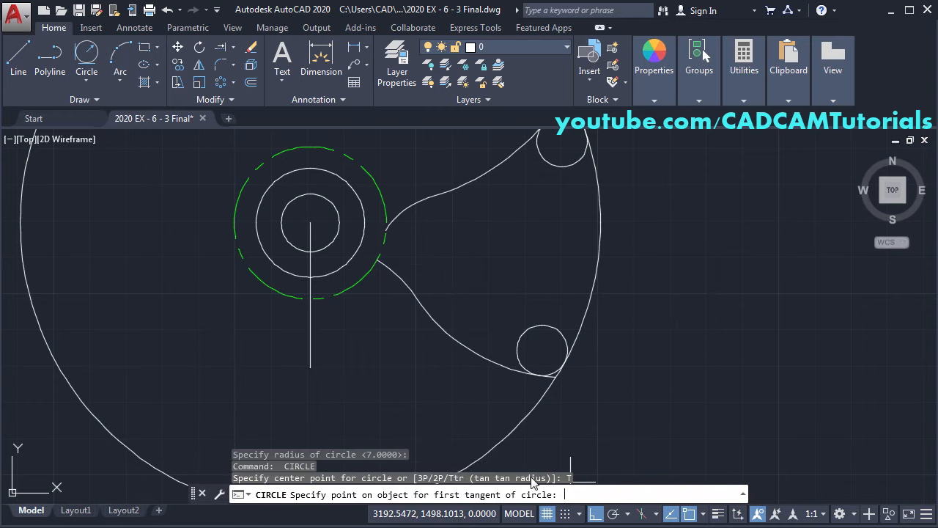
scroll(417, 282, "up", 4)
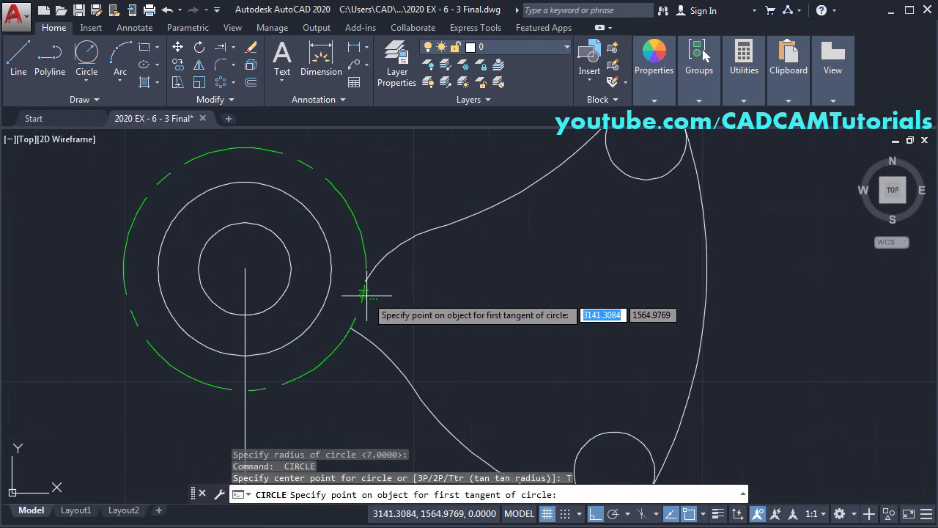
left_click(366, 294)
left_click(377, 253)
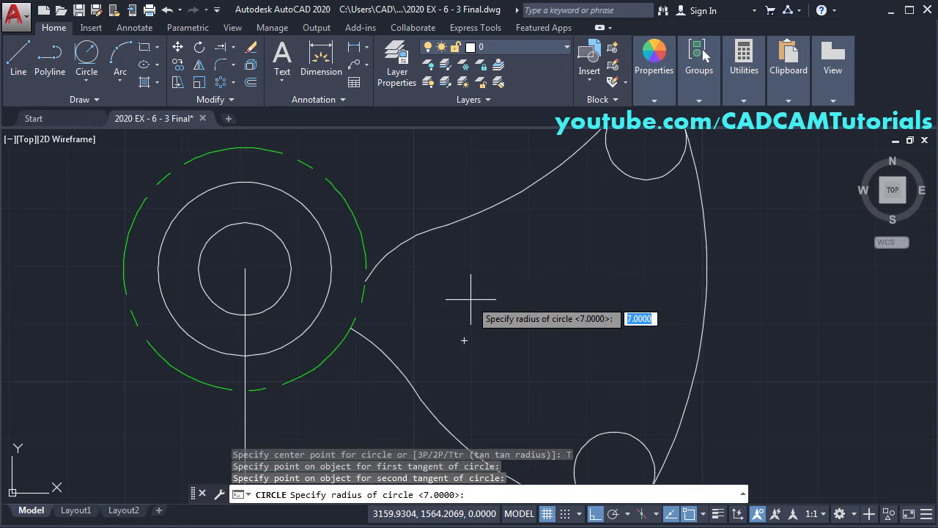
type("3")
key("Return")
Draw a radius 3 circle tangent to the inner end of the lower spoke edge and the dashed green circle.
key("Return")
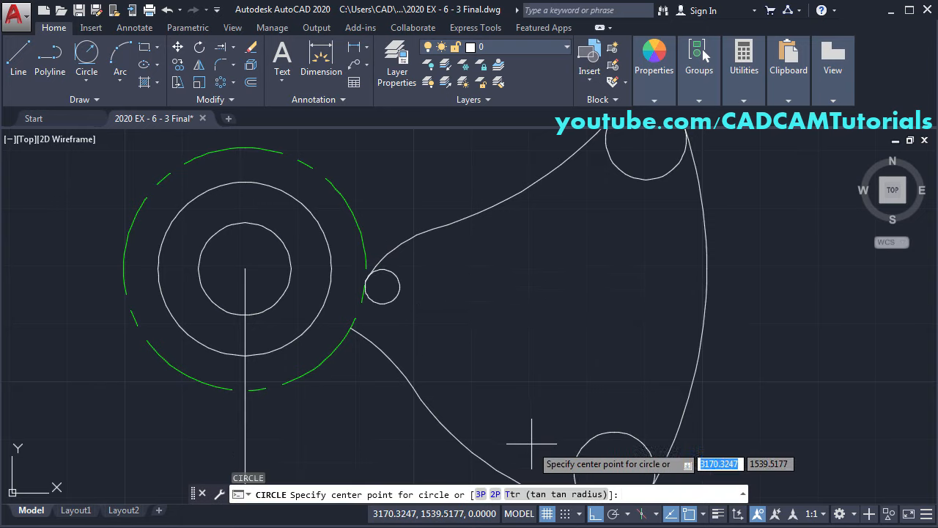
left_click(543, 496)
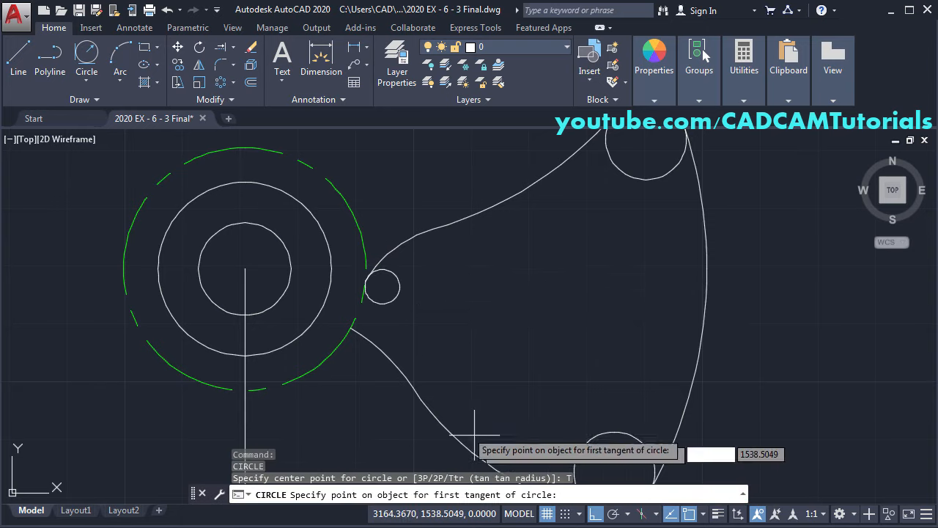
left_click(376, 346)
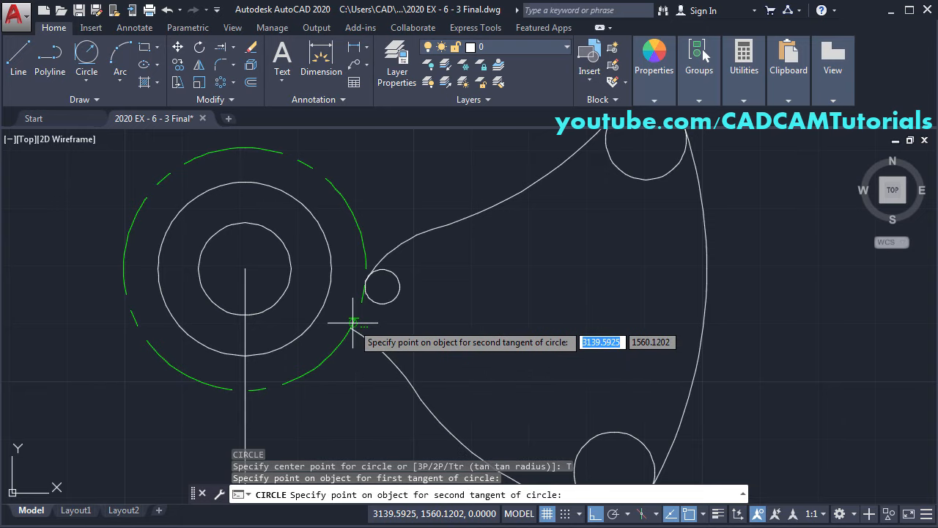
left_click(352, 320)
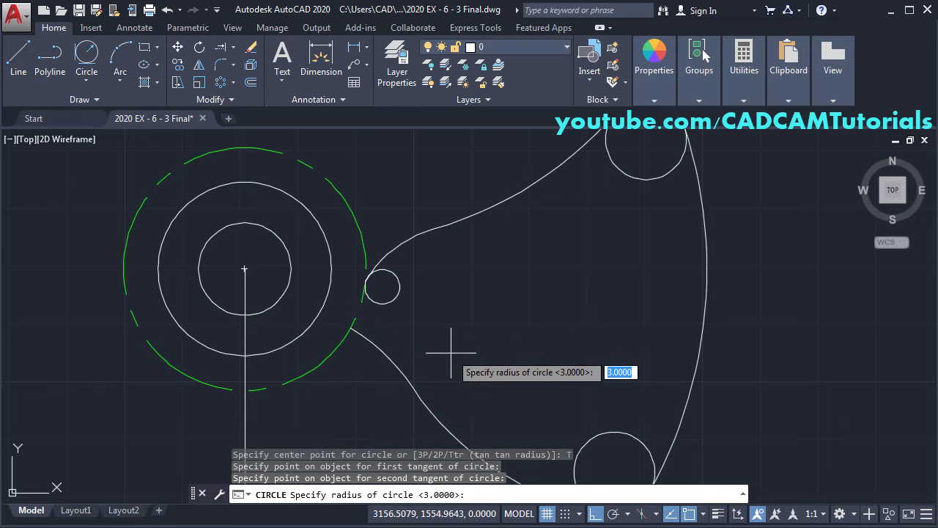
key("Return")
Trim the two radius 7 and two radius 3 tangent circles so only the rounded corner arcs of the opening remain.
scroll(440, 330, "down", 2)
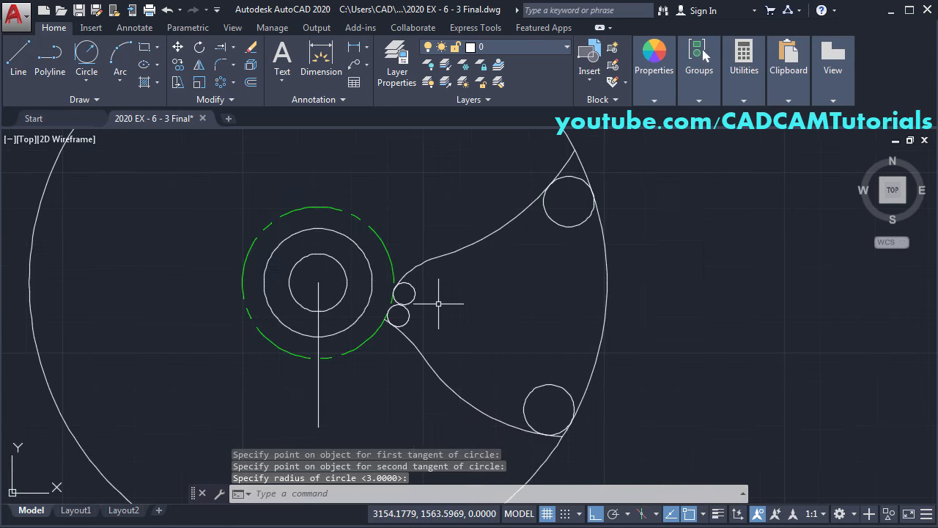
mouse_move(440, 293)
middle_mouse_down()
mouse_move(579, 272)
mouse_move(554, 289)
middle_mouse_up()
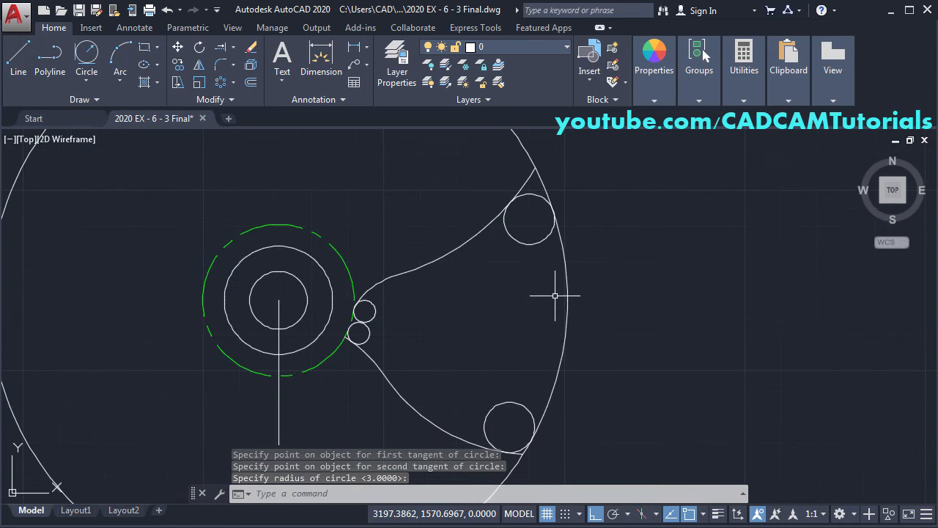
type("TR")
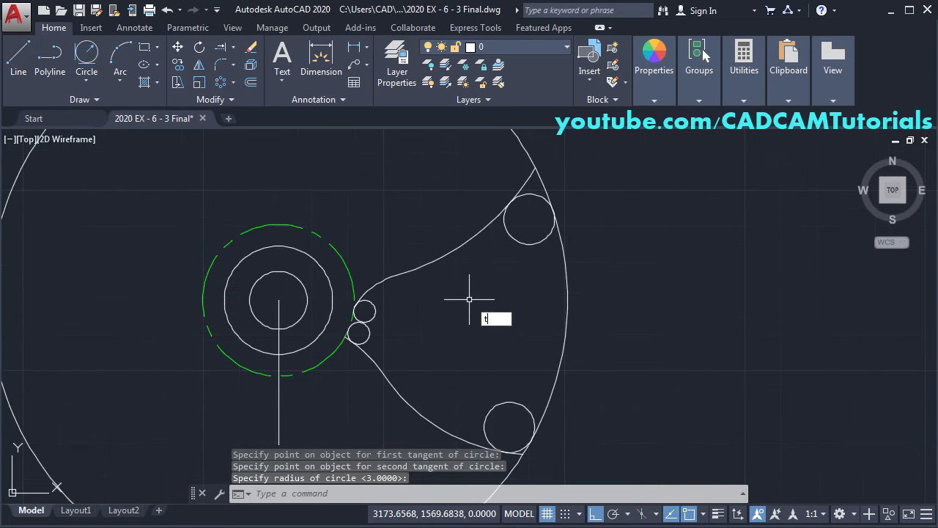
key("Return")
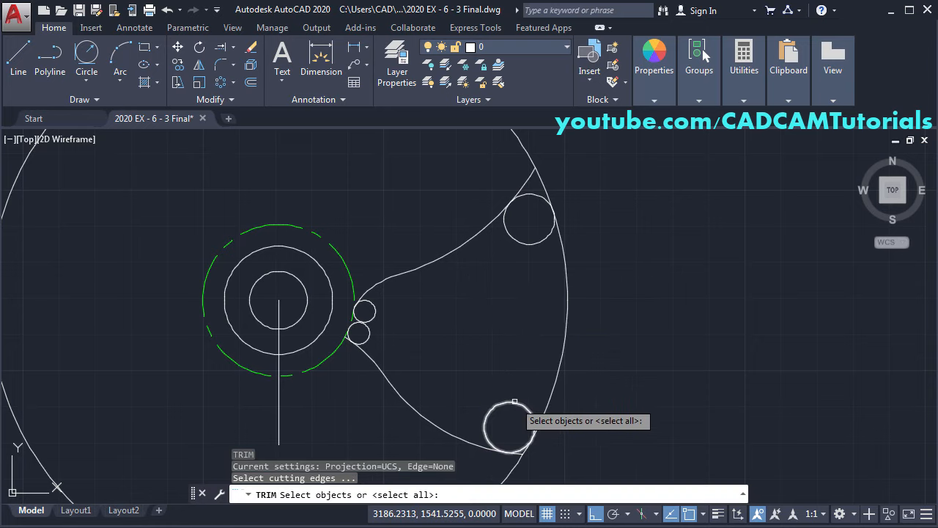
key("Return")
left_click(513, 401)
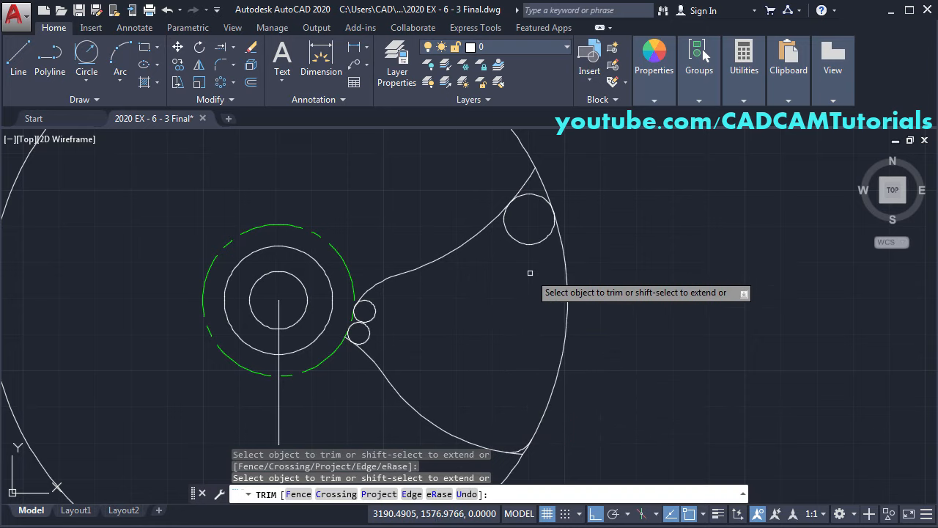
left_click(528, 244)
left_click(373, 319)
left_click(370, 340)
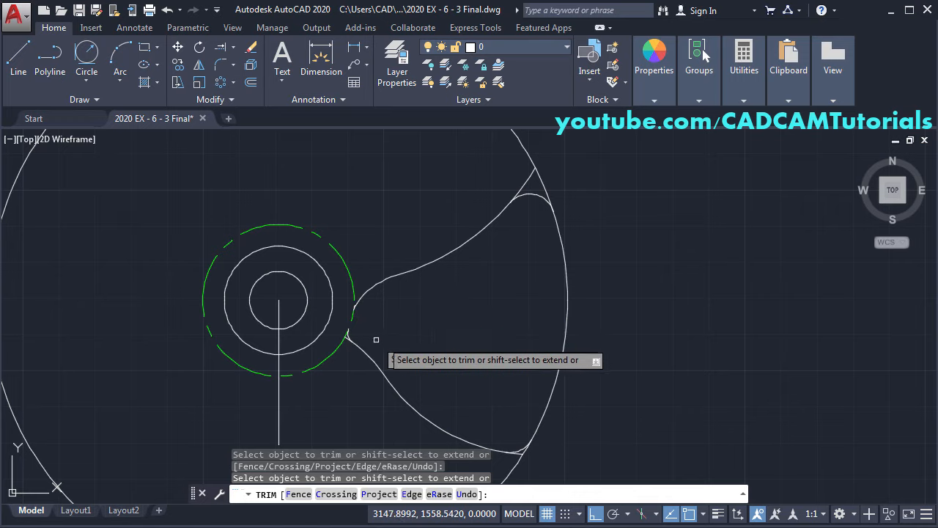
Trim the spoke edge ends that extend past the two radius 3 corner arcs near the hub.
scroll(459, 286, "down", 2)
scroll(387, 316, "up", 10)
left_click(407, 364)
scroll(408, 362, "down", 4)
scroll(448, 227, "up", 9)
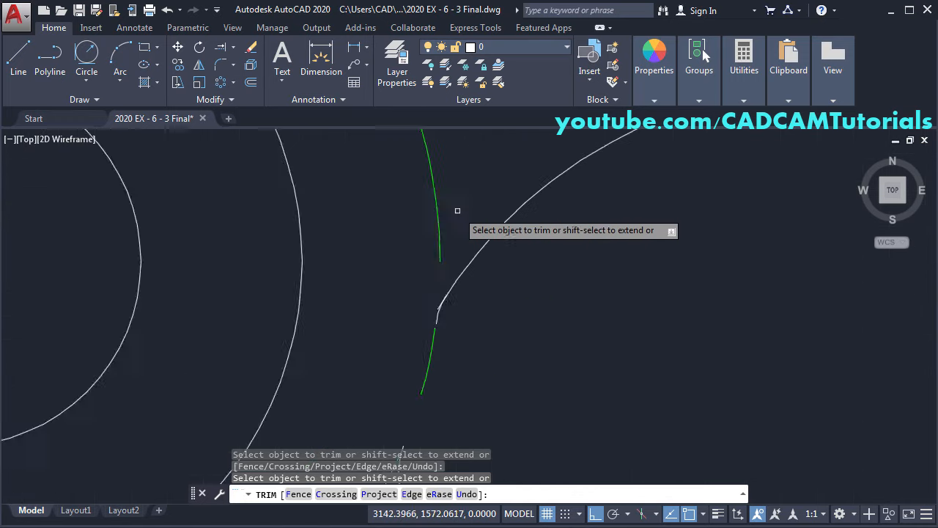
left_click(411, 362)
Trim the radius 80 circle and the spoke edge ends beyond the two radius 7 outer corner arcs.
scroll(421, 245, "down", 12)
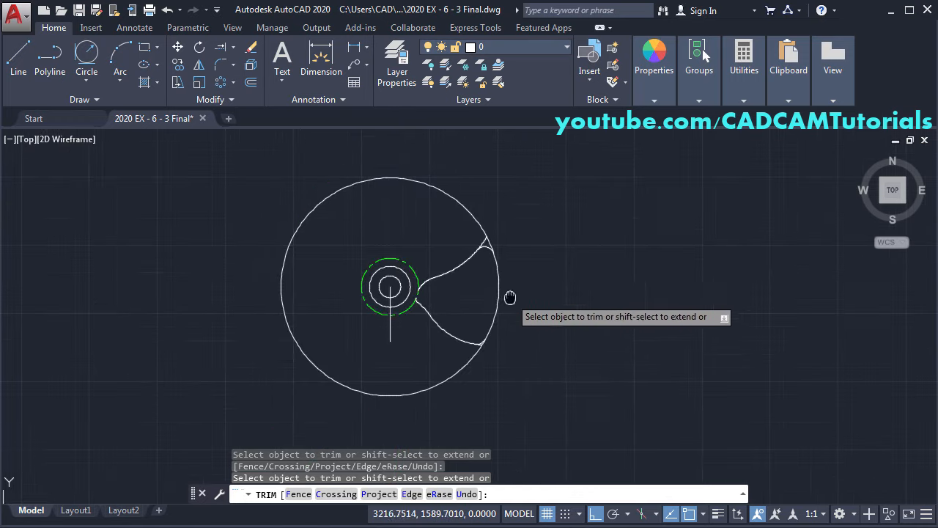
scroll(491, 253, "up", 3)
left_click(480, 217)
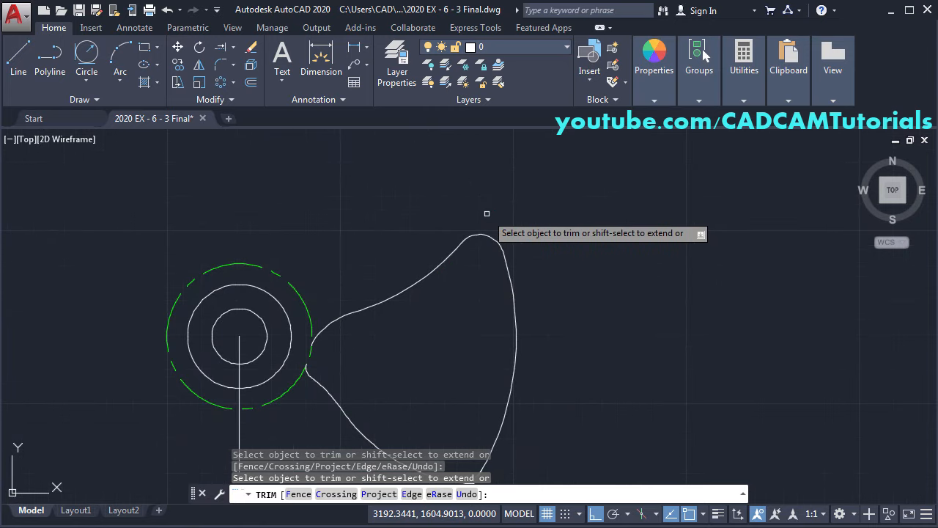
scroll(549, 216, "down", 3)
scroll(518, 320, "up", 6)
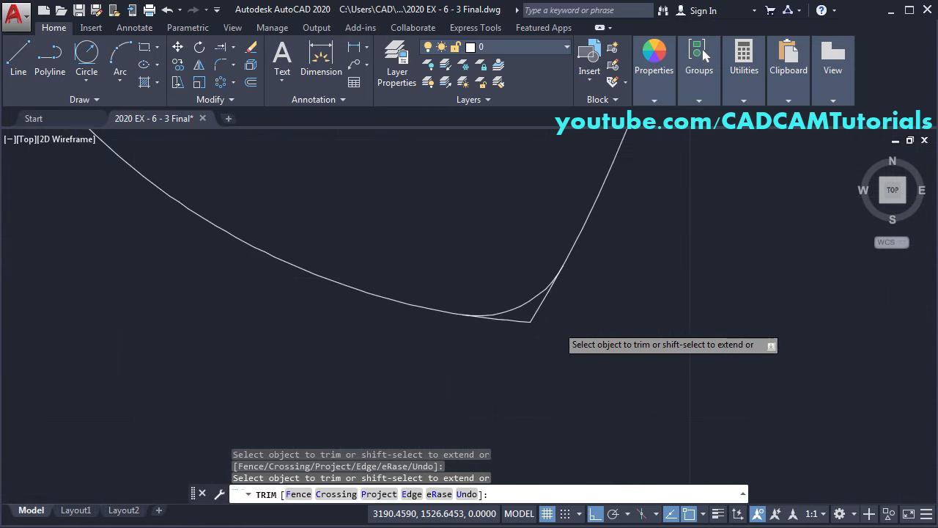
left_click(535, 311)
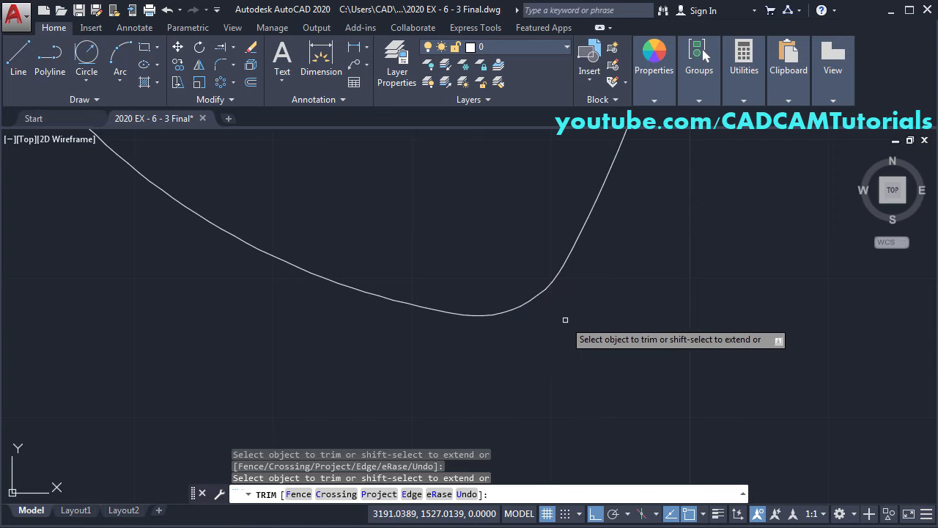
scroll(555, 318, "down", 5)
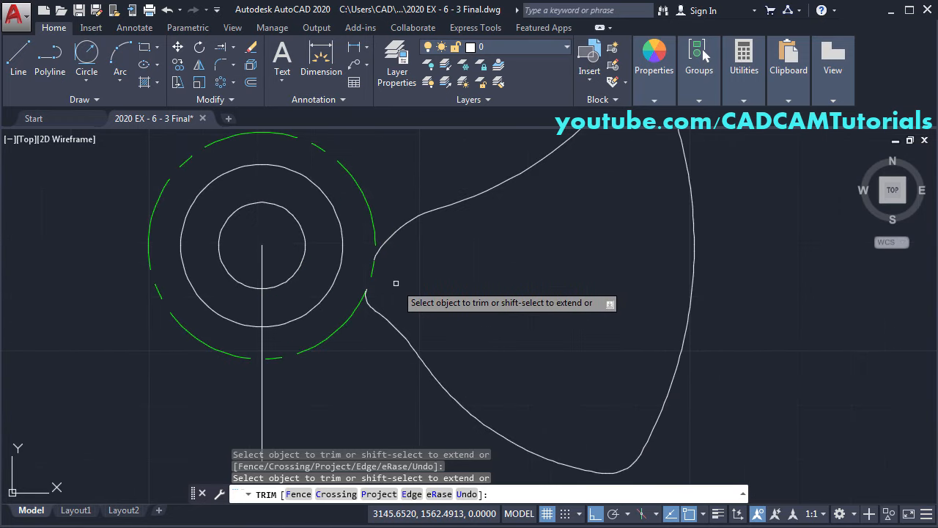
left_click(389, 281)
Break the dashed green circle with a small gap just above the opening's upper inner corner.
scroll(384, 288, "up", 4)
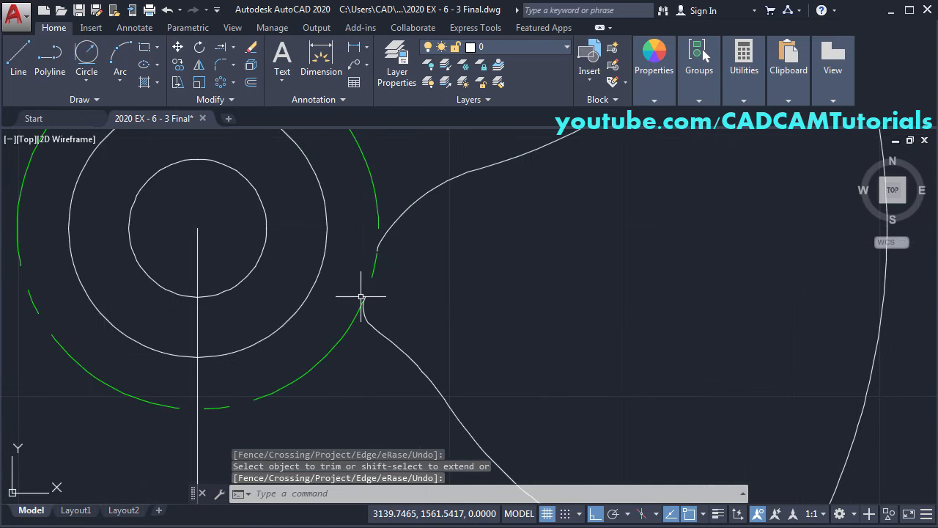
scroll(393, 259, "up", 3)
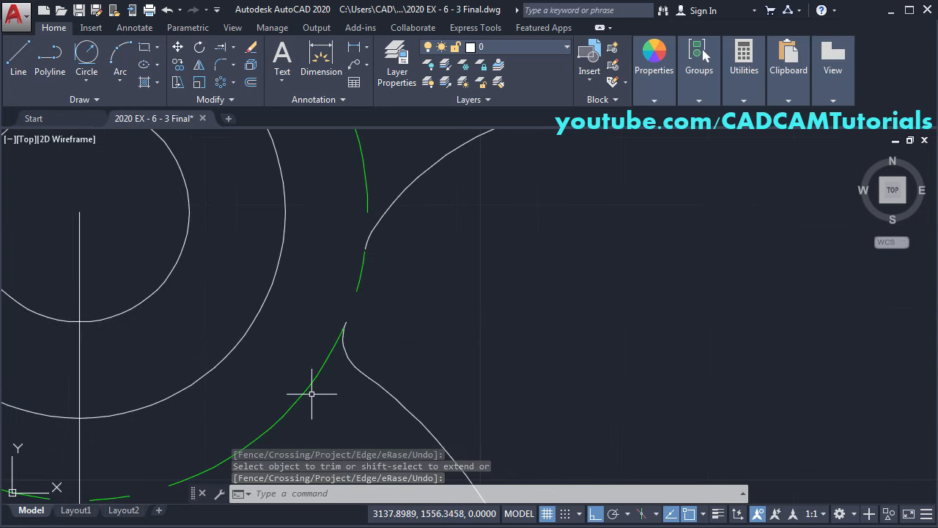
left_click(214, 100)
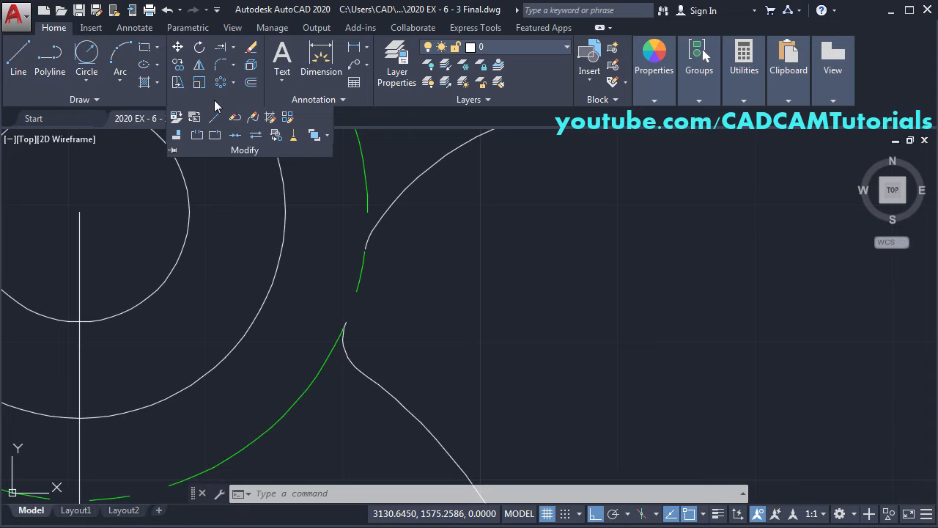
left_click(198, 135)
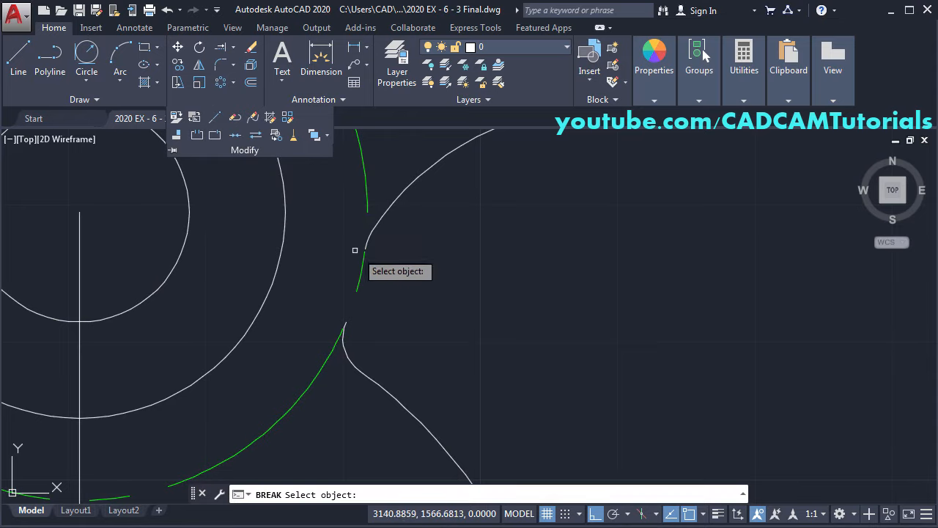
left_click(369, 209)
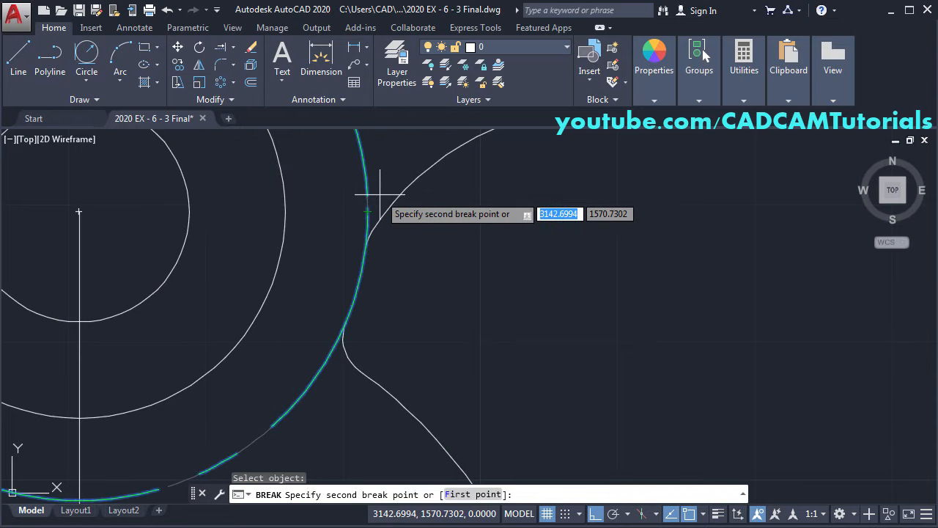
left_click(377, 189)
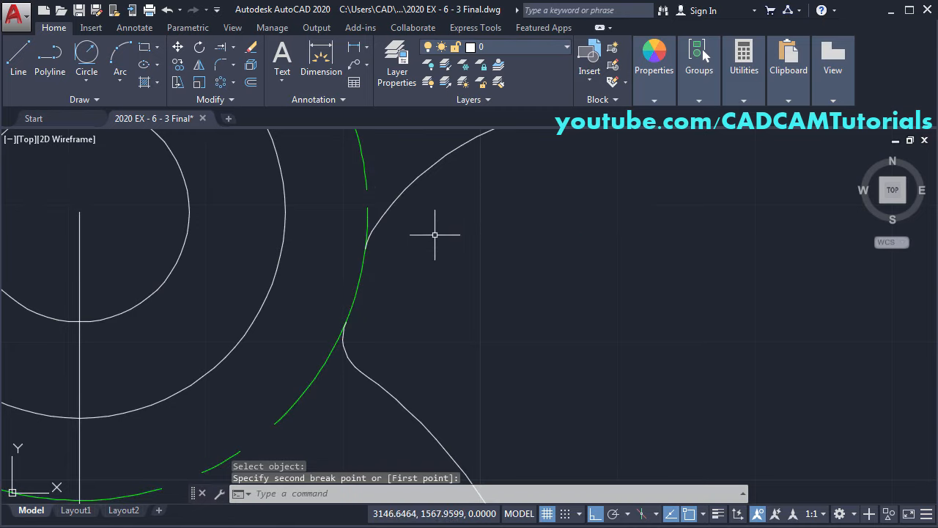
Break the dashed green circle with a small gap just below the opening's lower inner corner.
middle_click_drag(386, 359, 452, 366)
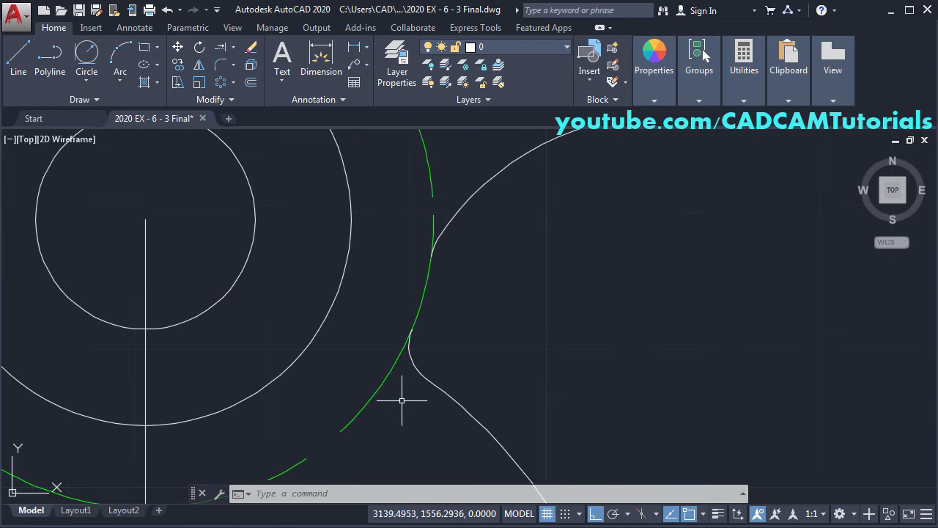
key("Return")
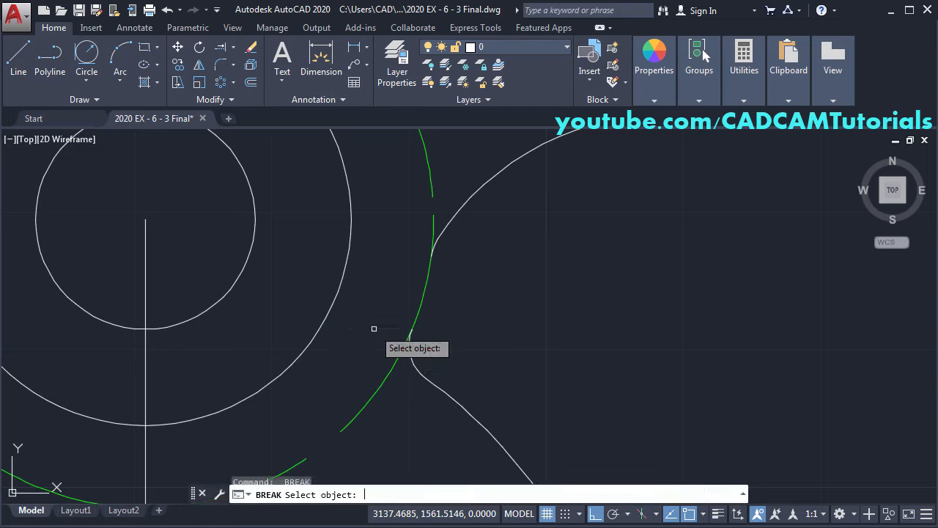
left_click(387, 375)
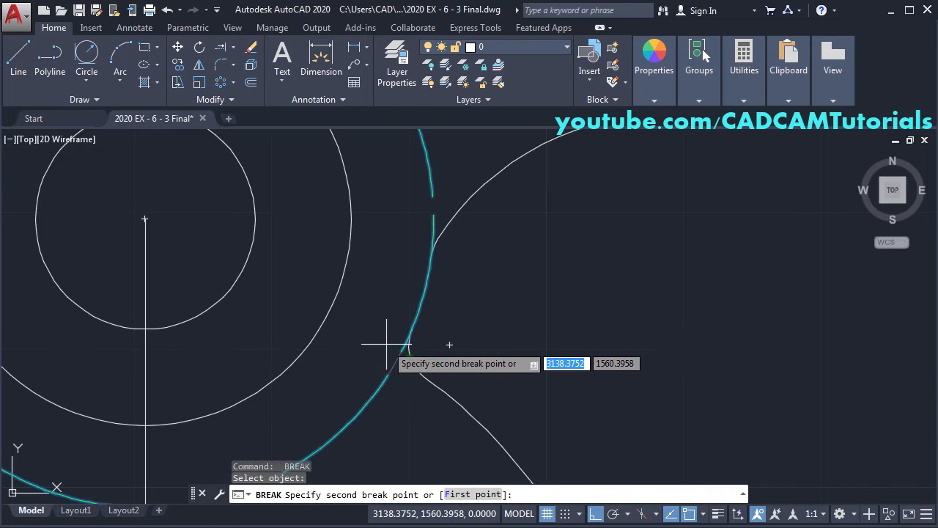
left_click(386, 343)
Trim the green arc's short ends that extend past the upper and lower inner corner arcs of the opening.
middle_click_drag(486, 262, 456, 280)
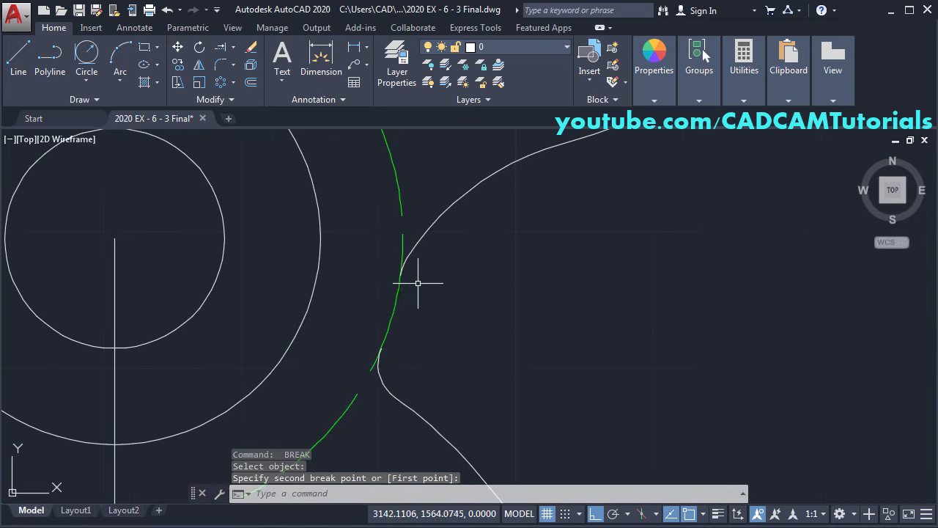
type("f")
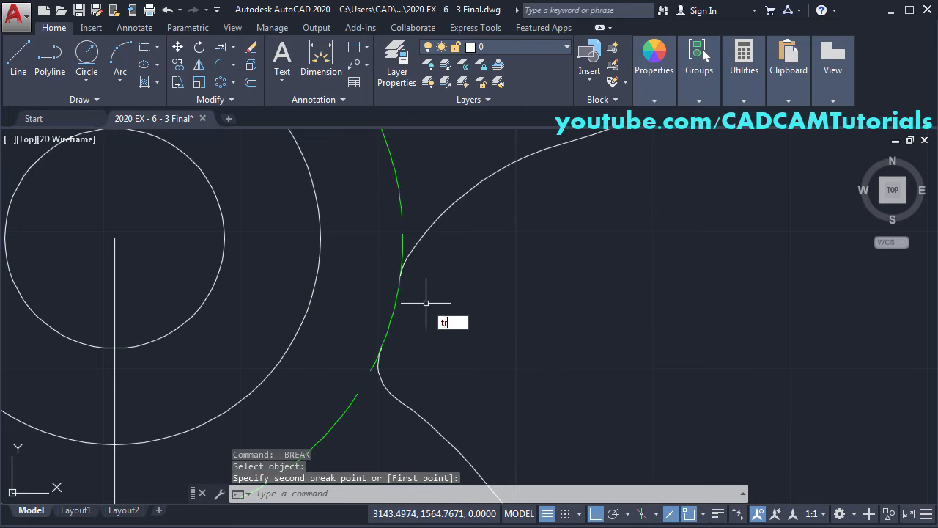
type("r")
key("Return")
key("Return")
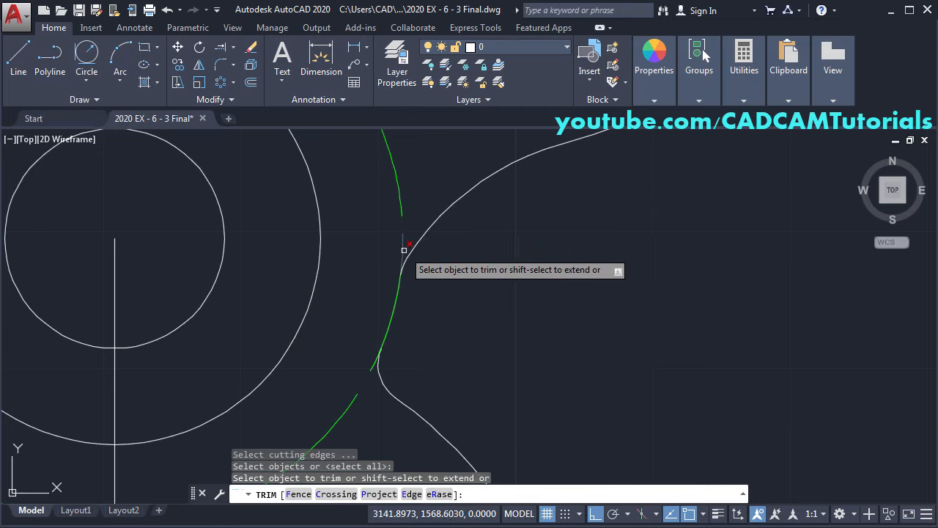
left_click(404, 250)
left_click(374, 368)
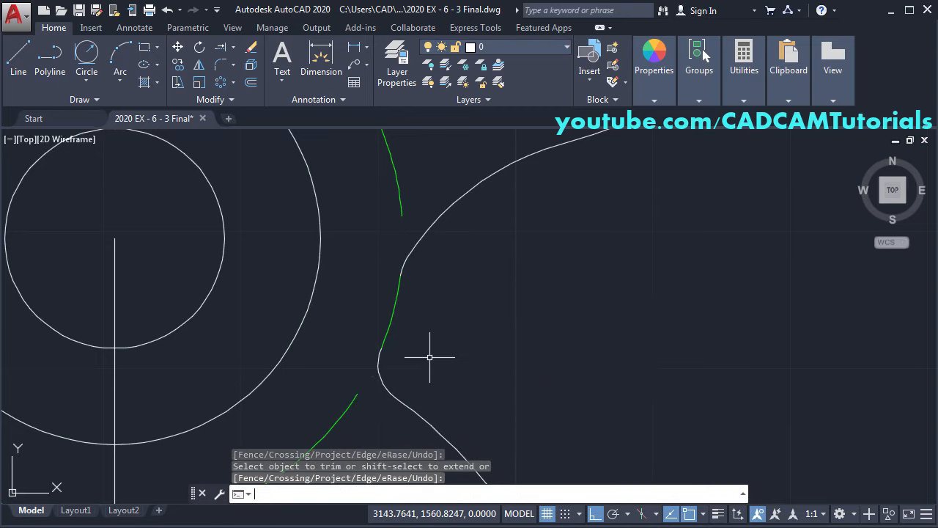
key("Return")
Move the green arc that closes the opening's inner end to layer 0.
left_click(394, 320)
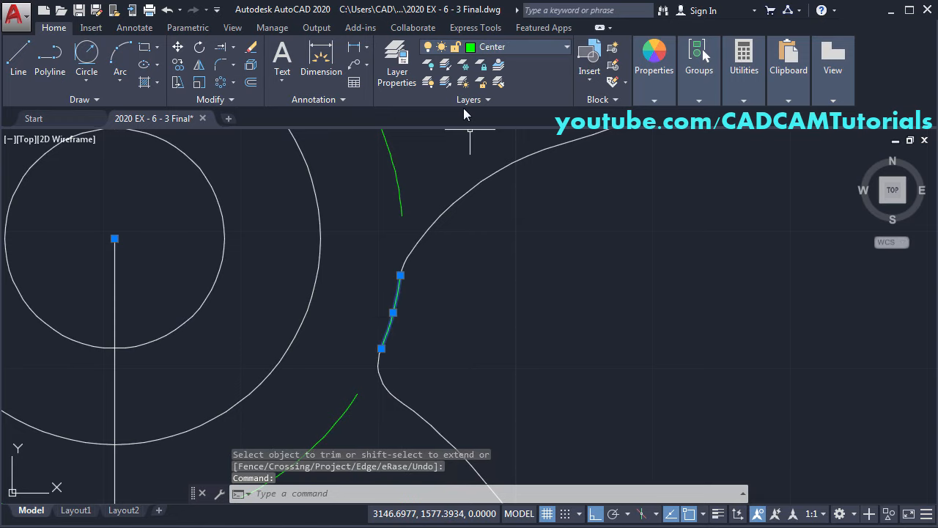
left_click(510, 44)
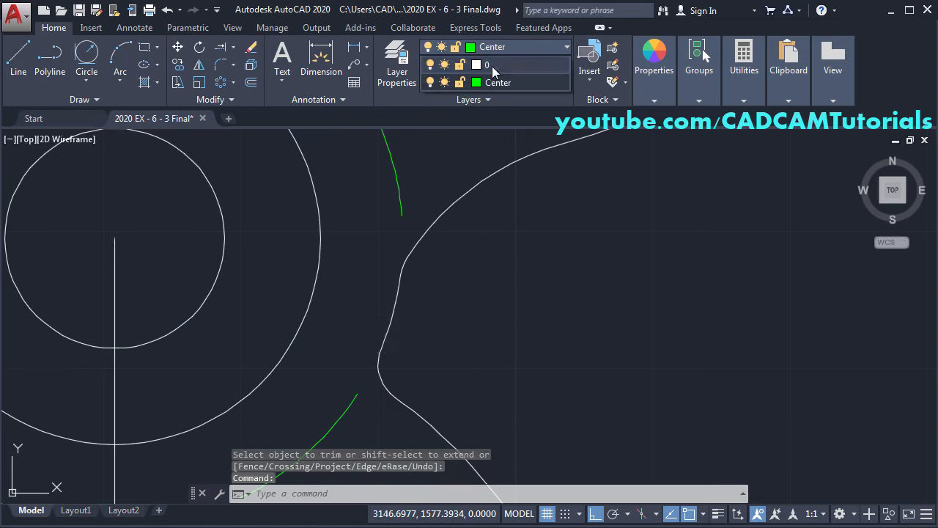
left_click(492, 66)
key("Escape")
key("Escape")
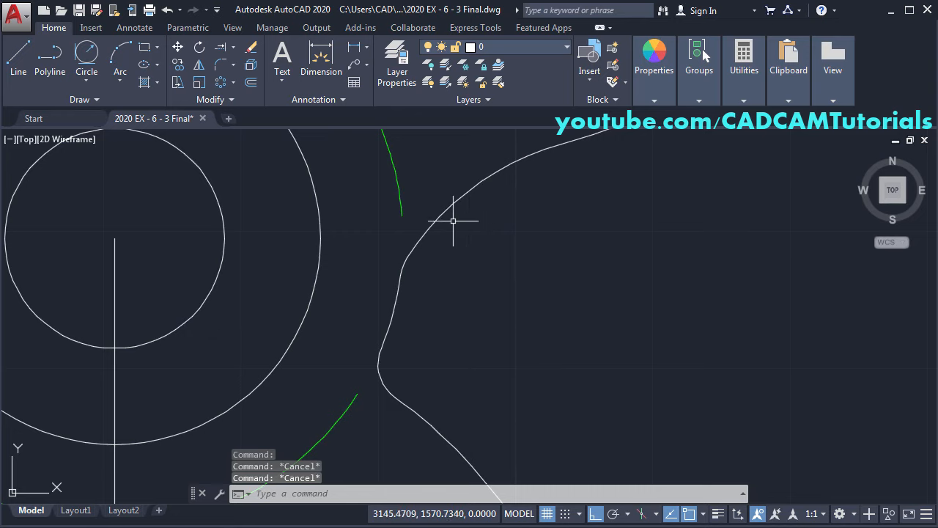
Create a polar array of the complete opening outline, including its inner-end arcs, about the hub's center.
scroll(452, 213, "down", 3)
scroll(586, 256, "down", 3)
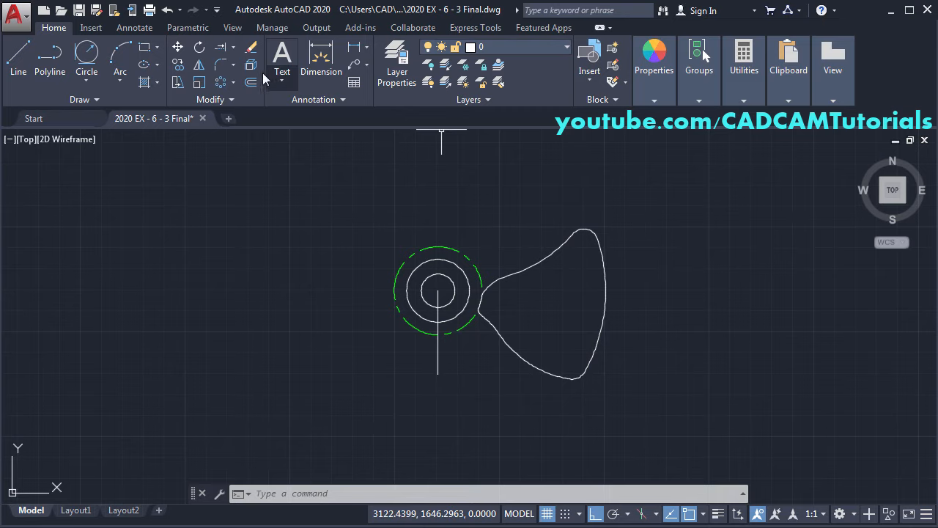
left_click(217, 82)
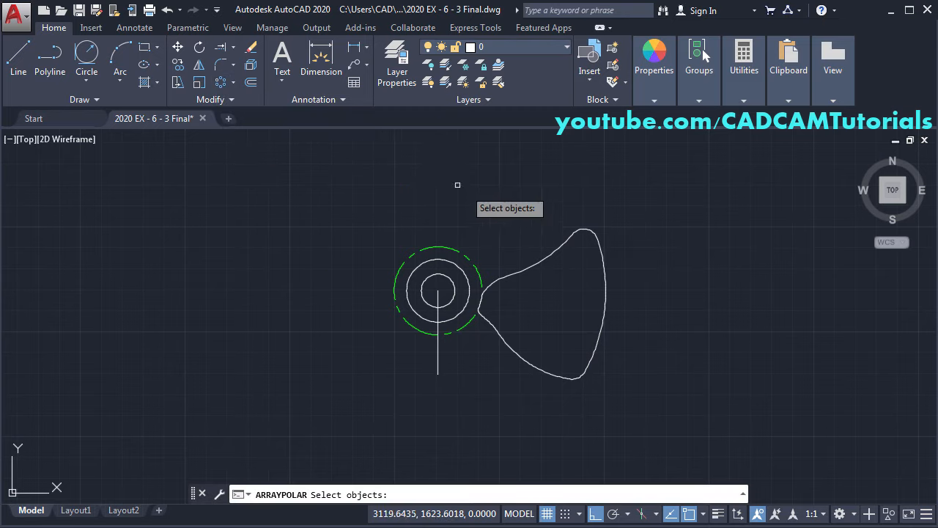
left_click(636, 206)
left_click(523, 392)
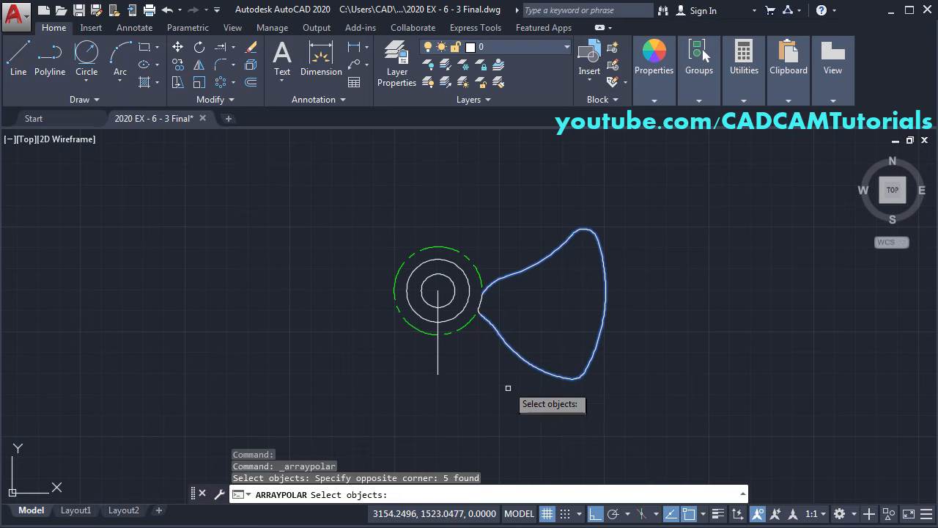
scroll(505, 330, "up", 2)
left_click(494, 308)
left_click(455, 278)
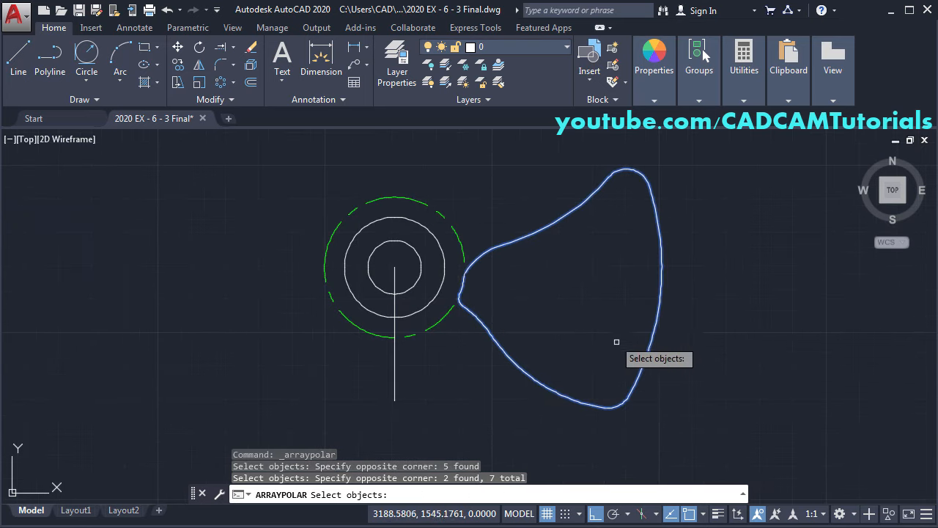
key("Return")
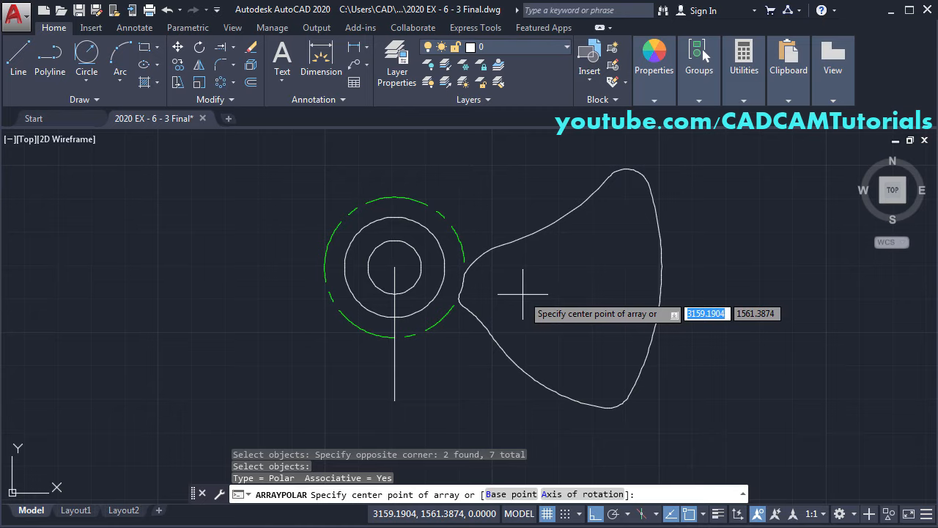
left_click(395, 267)
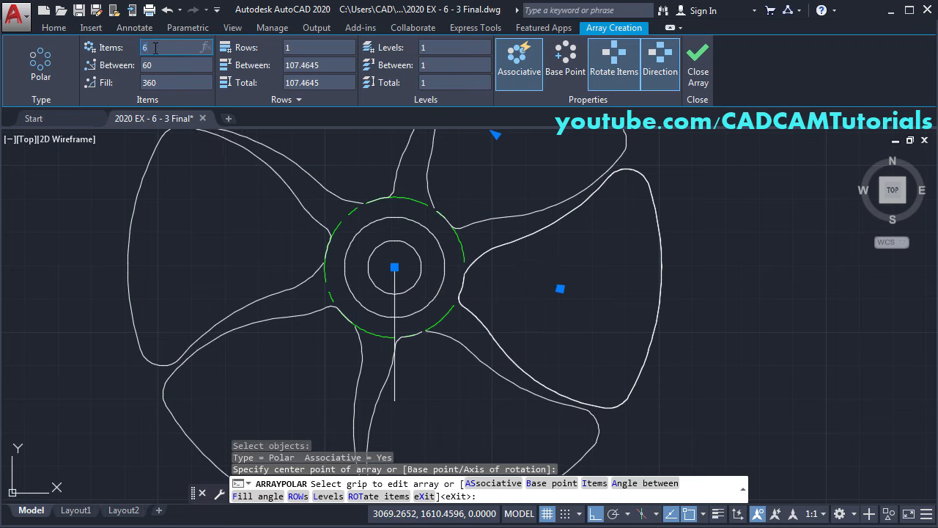
Set the polar array to 5 items and finish the array.
key("Return")
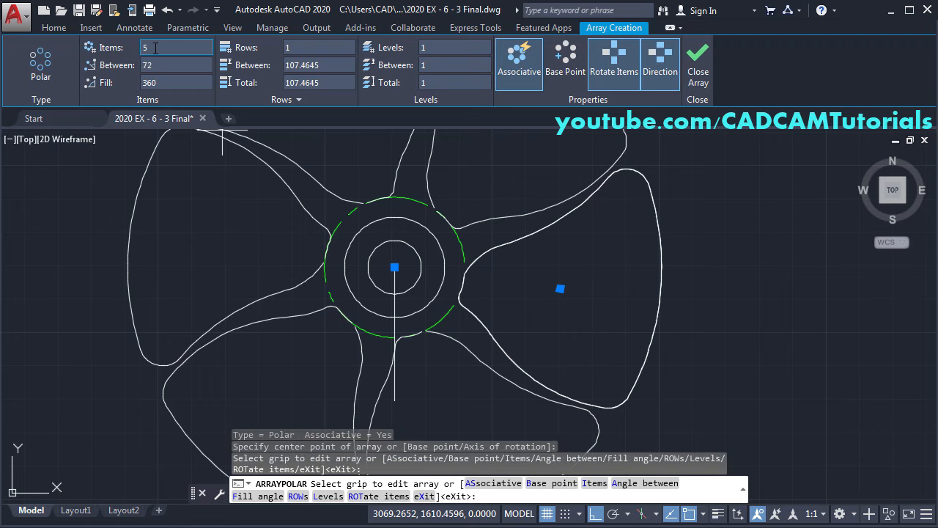
scroll(352, 256, "down", 2)
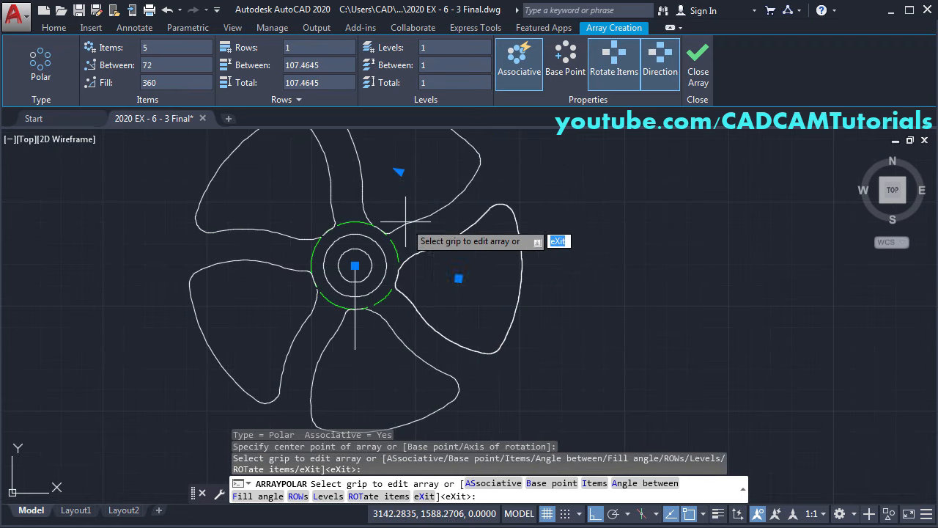
left_click(699, 79)
Check the rim radii in the reference PDF and draw a circle of radius 85 centered on the hub.
middle_click_drag(508, 310, 521, 274)
scroll(531, 288, "down", 2)
key("alt+Tab")
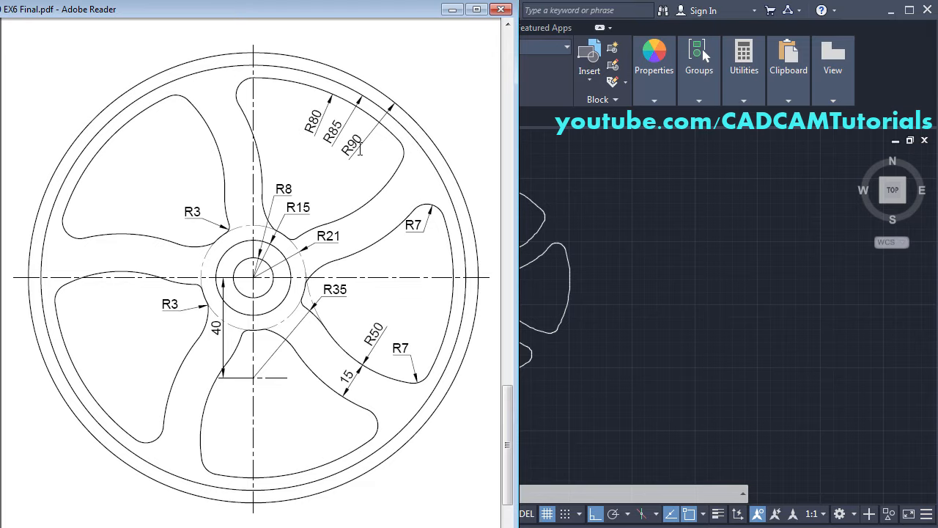
left_click(668, 286)
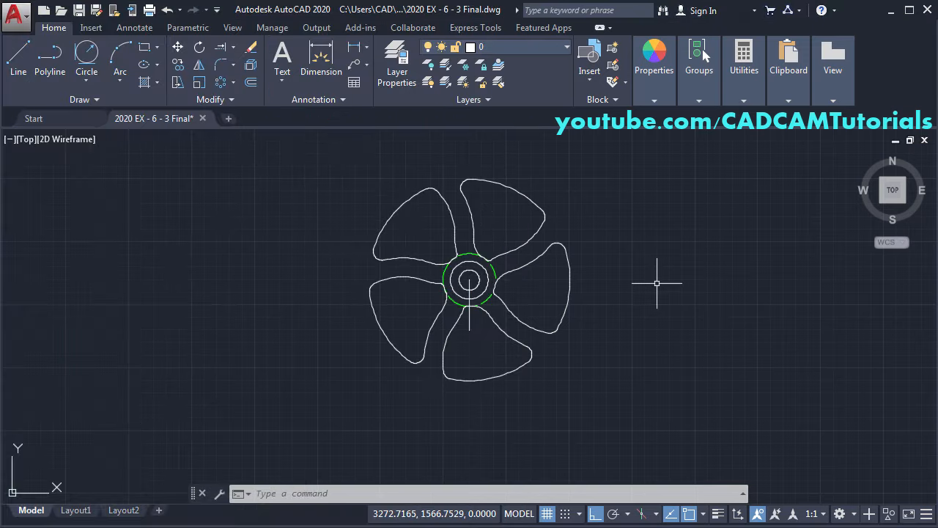
left_click(78, 82)
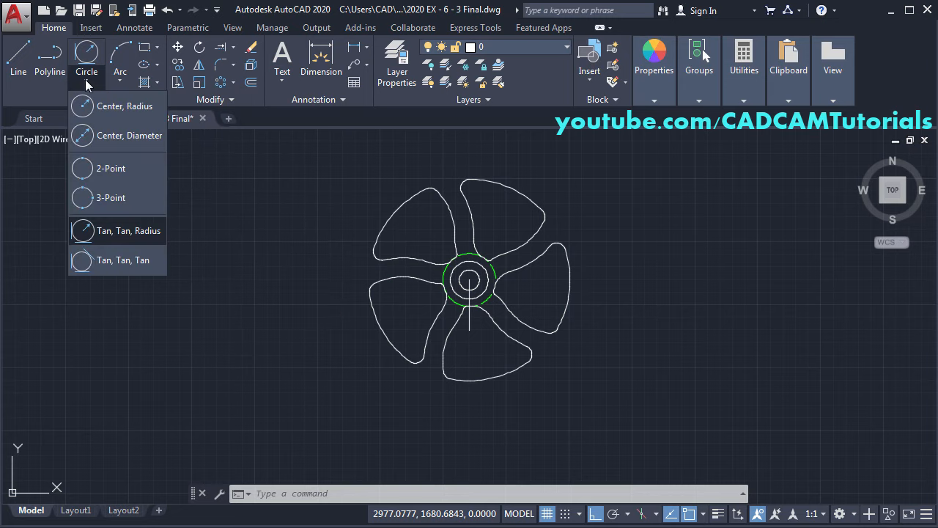
left_click(113, 111)
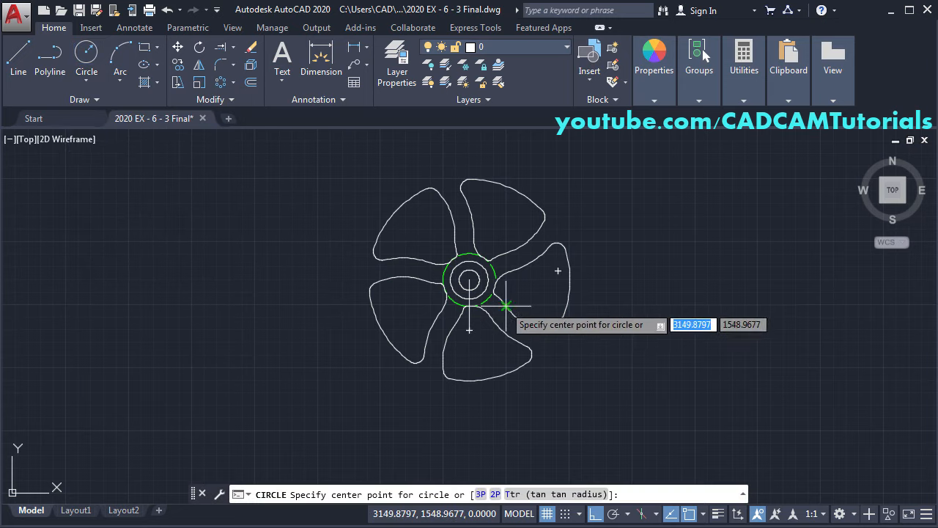
left_click(470, 279)
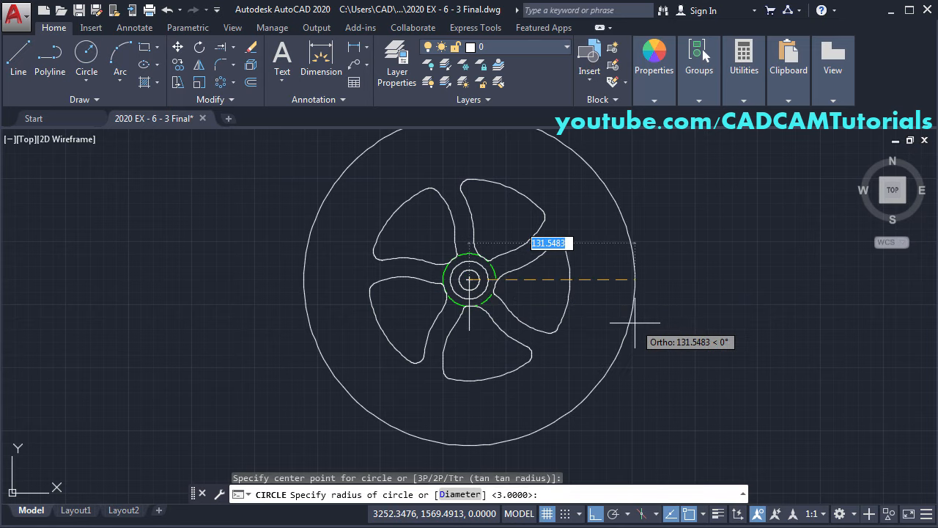
type("85")
key("Return")
Draw the outer rim circle with radius 90 from the hub's center.
key("Return")
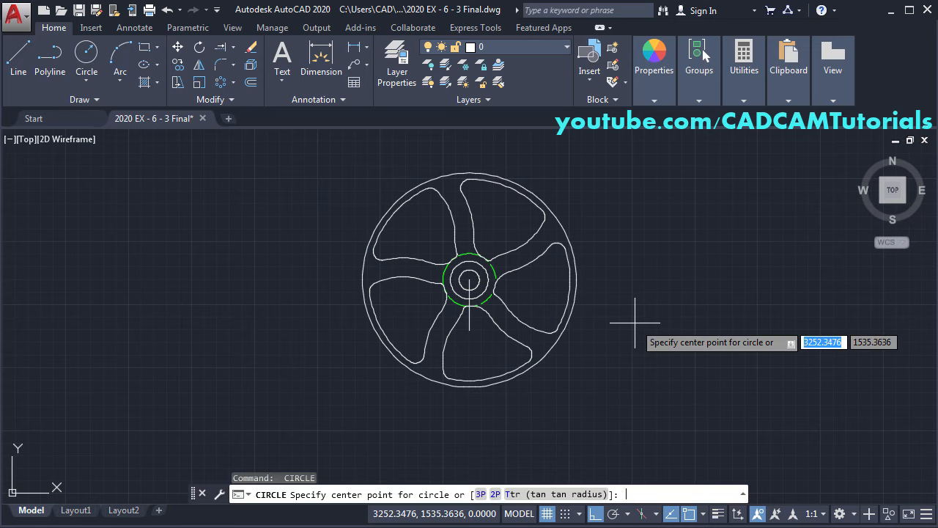
left_click(469, 279)
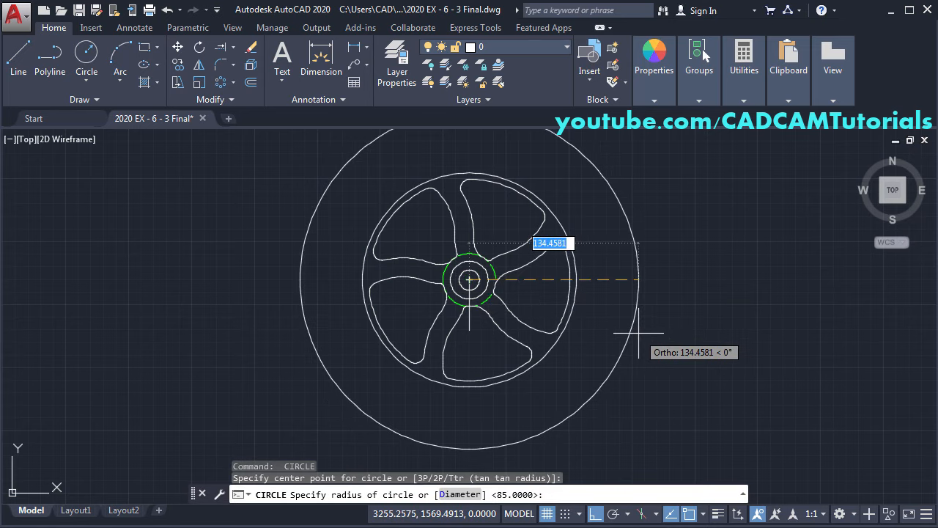
type("90")
key("Return")
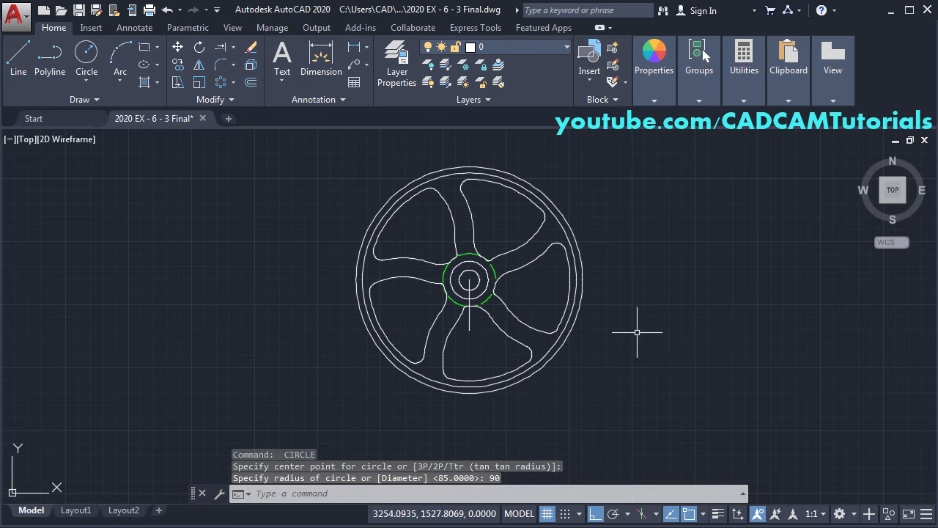
Make Center the current layer and draw a vertical centerline through the hub, starting about 8 units above the outer circle.
scroll(348, 270, "up", 2)
middle_click_drag(348, 269, 388, 288)
key("alt+Tab")
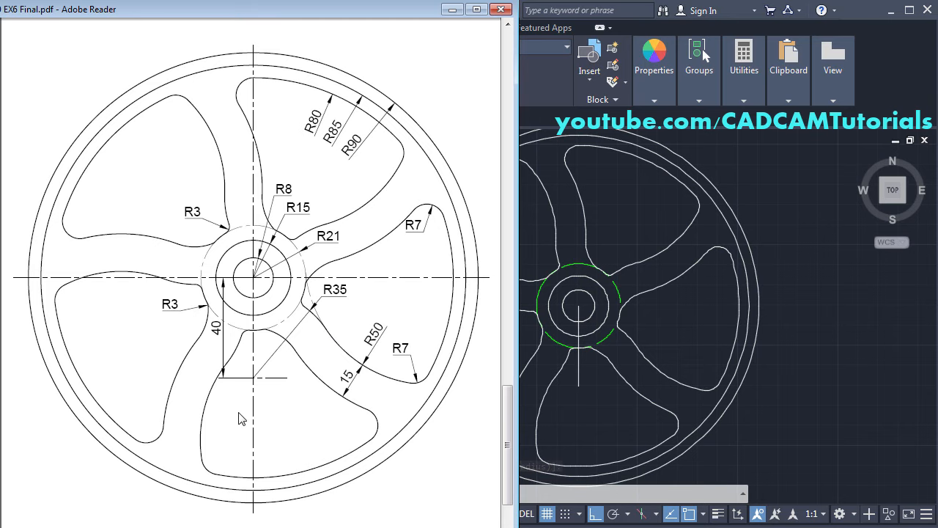
key("alt+Tab")
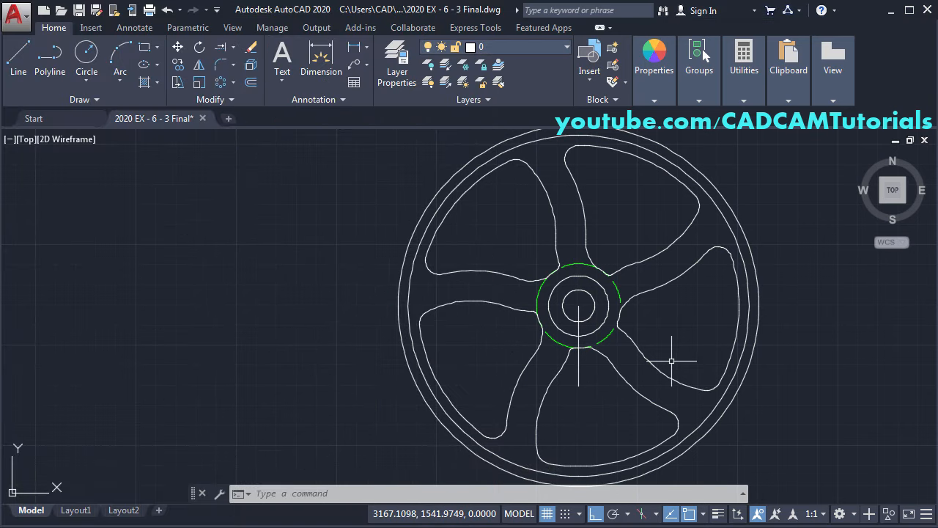
left_click(496, 47)
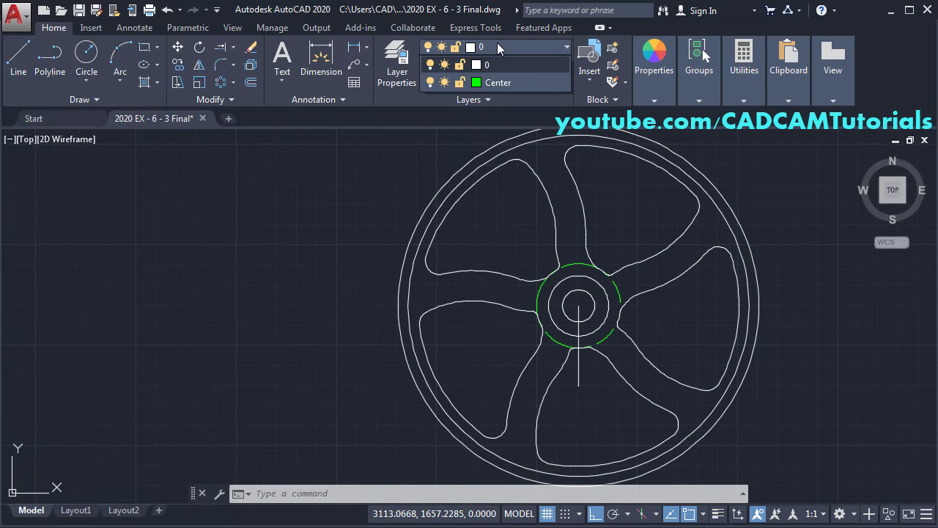
left_click(513, 84)
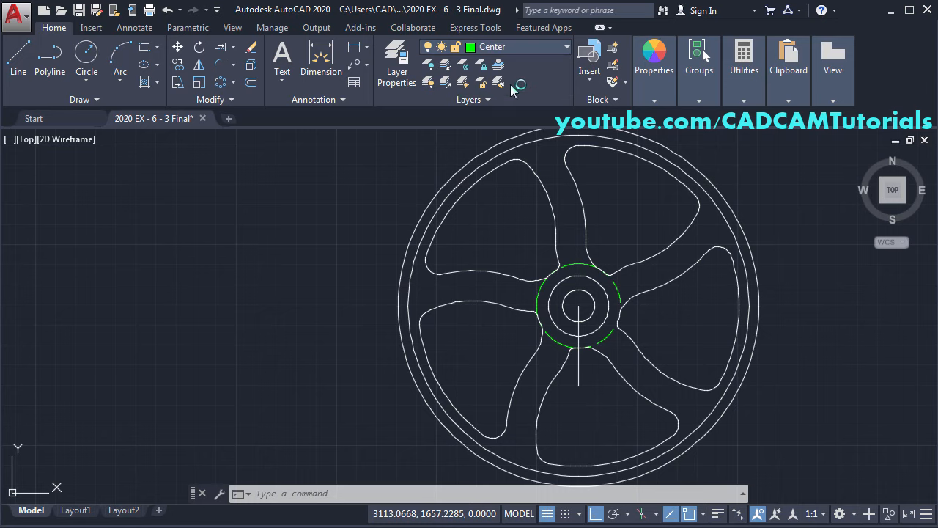
left_click(18, 74)
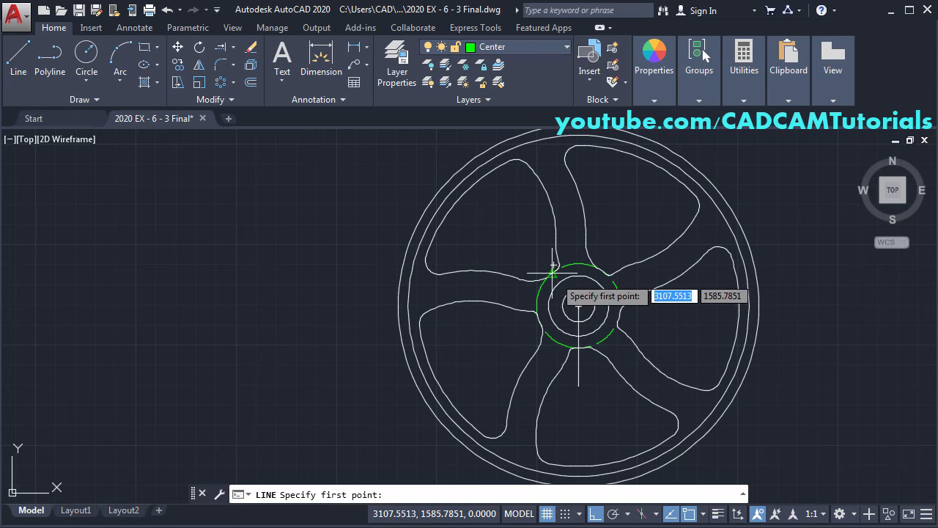
scroll(608, 293, "down", 3)
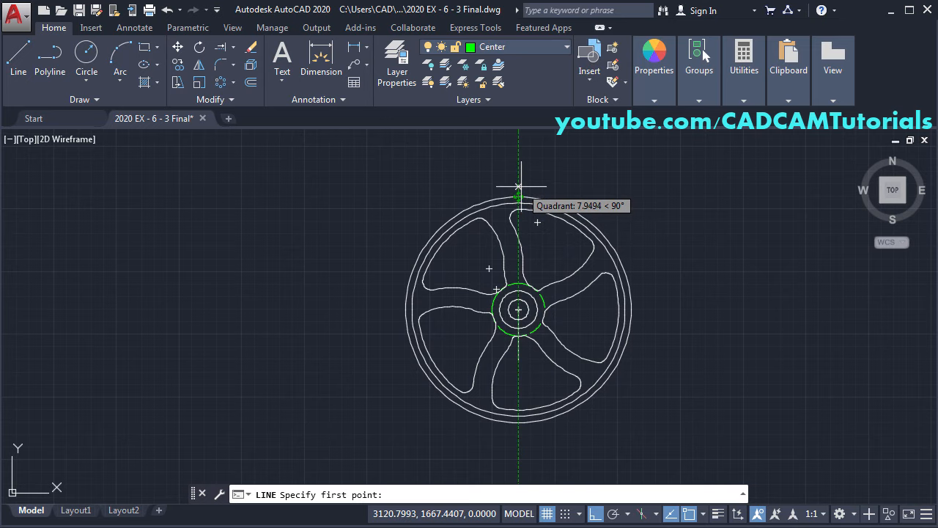
left_click(519, 186)
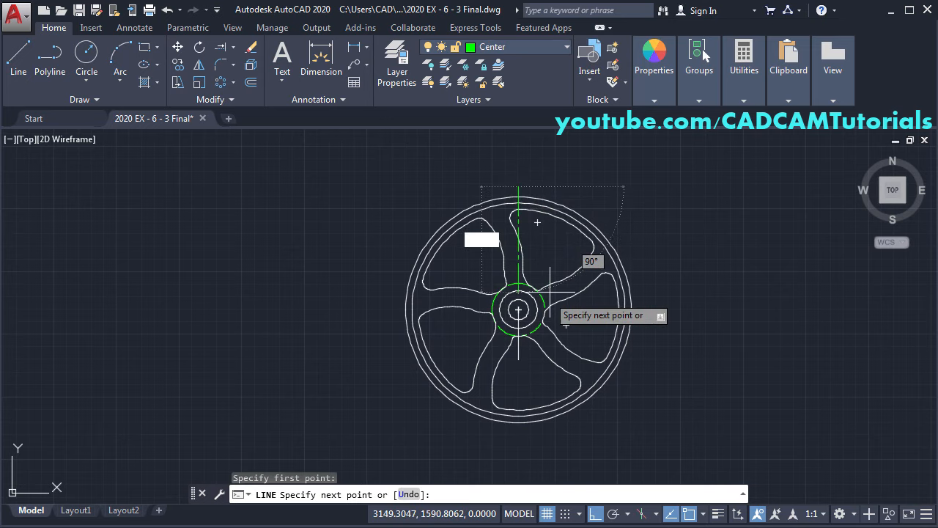
left_click(519, 424)
key("Return")
Draw a horizontal centerline through the hub, extending slightly past the outer circle on both sides.
scroll(538, 272, "up", 2)
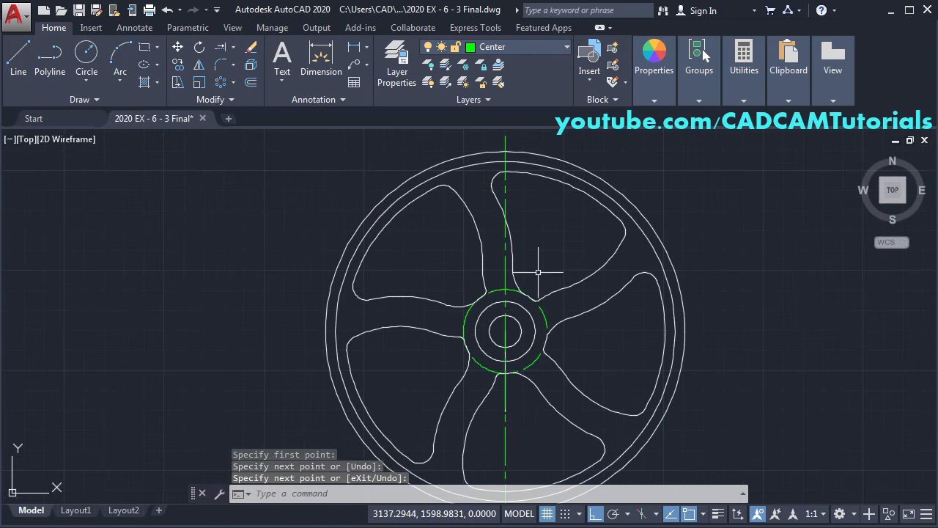
middle_click_drag(594, 301, 623, 308)
key("Return")
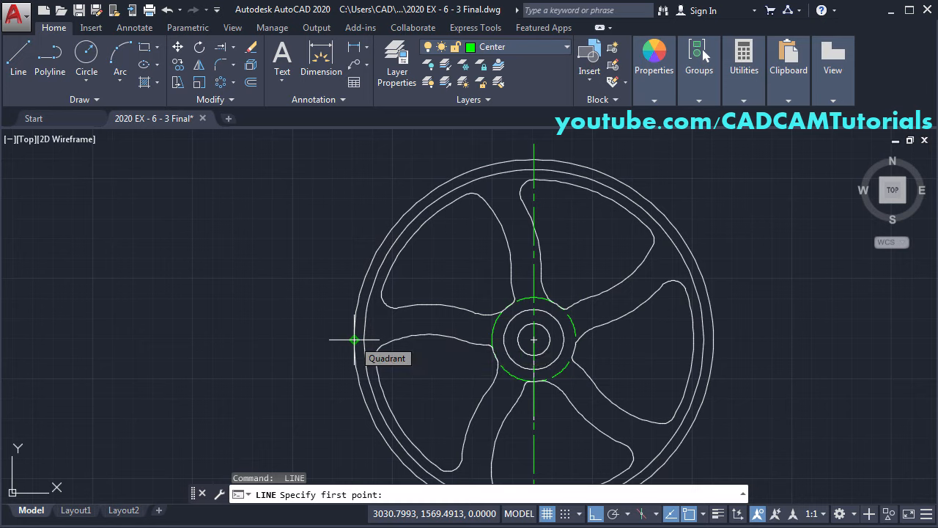
left_click(337, 338)
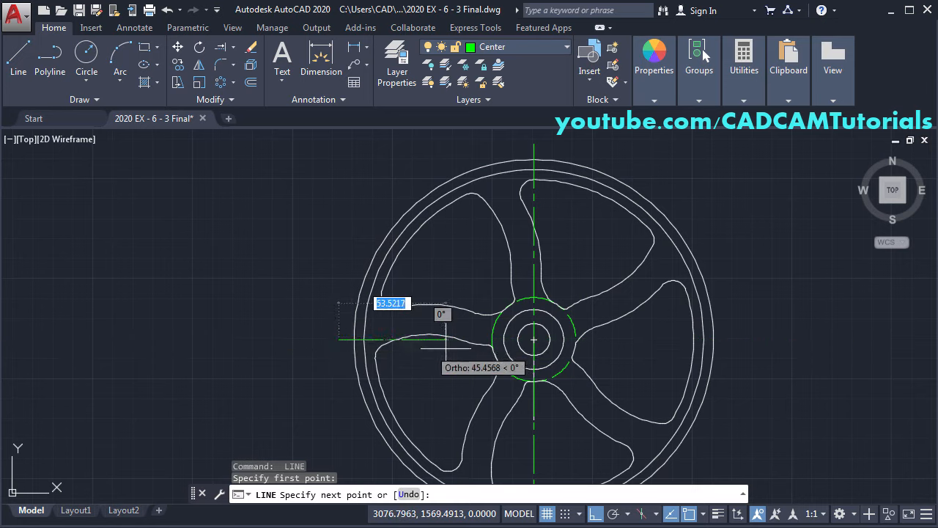
left_click(728, 340)
key("Return")
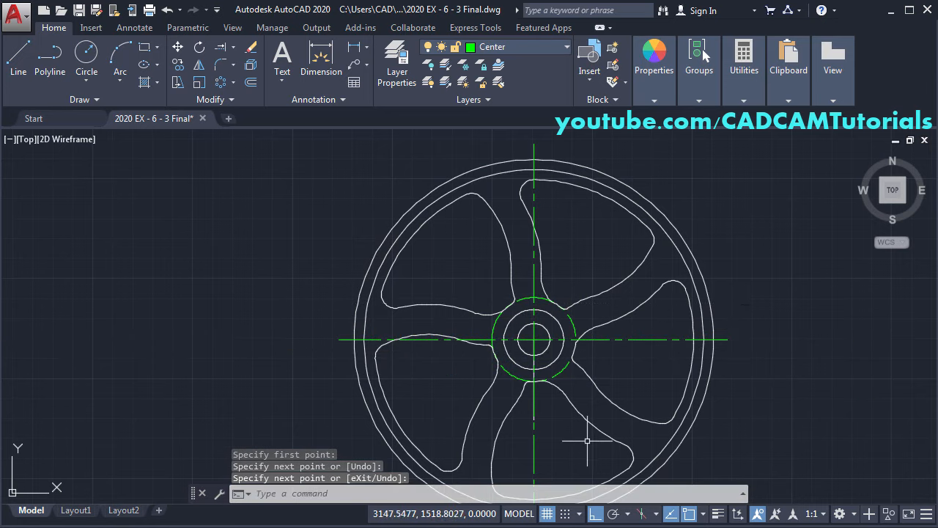
Erase the white vertical construction line that runs down from the hub's center under the centerline.
scroll(587, 440, "up", 6)
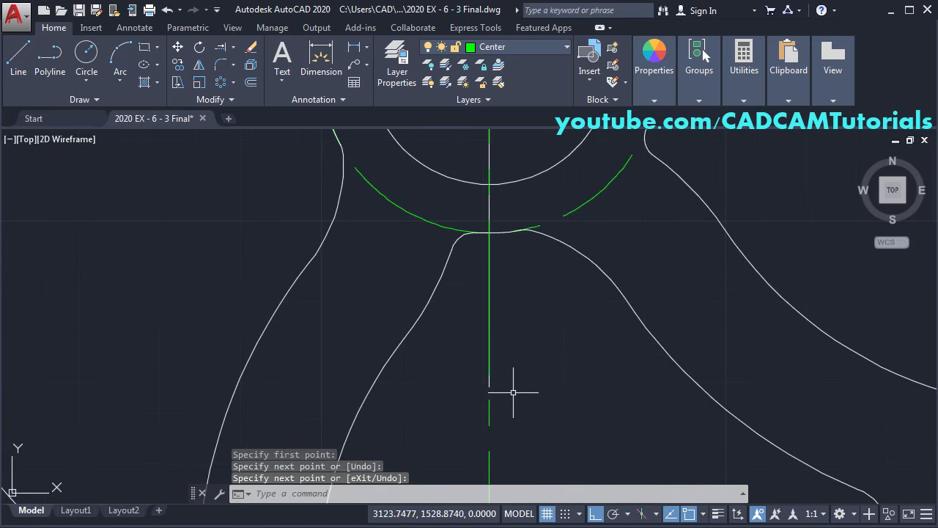
type("E")
key("Return")
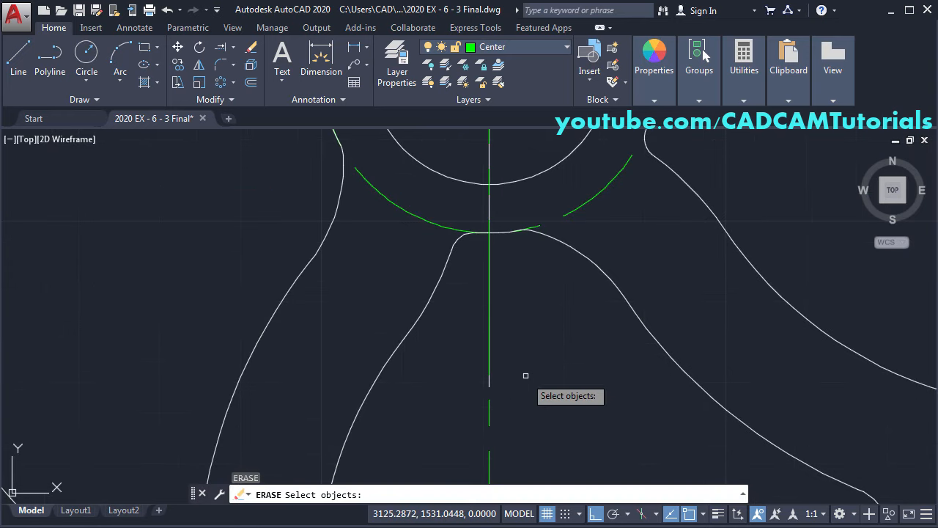
left_click(488, 386)
key("Return")
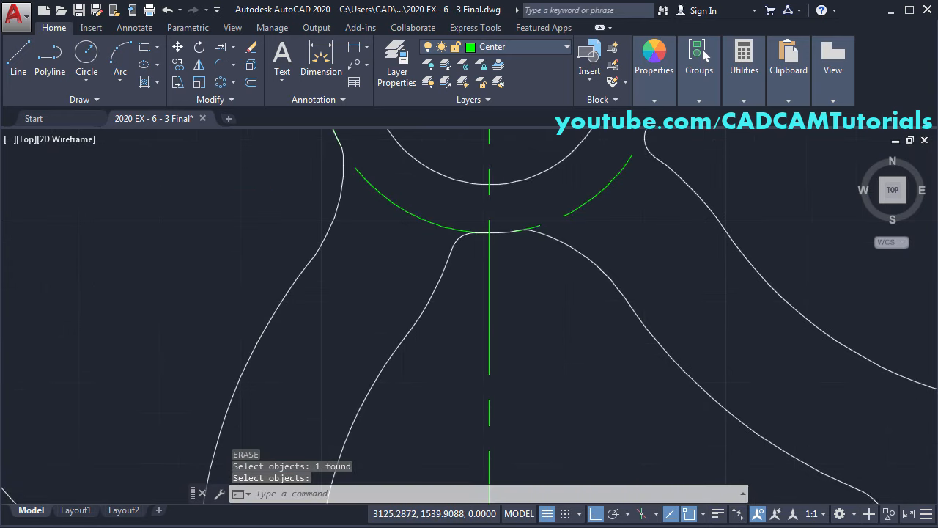
Show the whole wheel and switch to the reference PDF to compare it with the drawing.
middle_click(396, 304)
middle_click(396, 304)
middle_click_drag(396, 304, 648, 299)
key("alt+Tab")
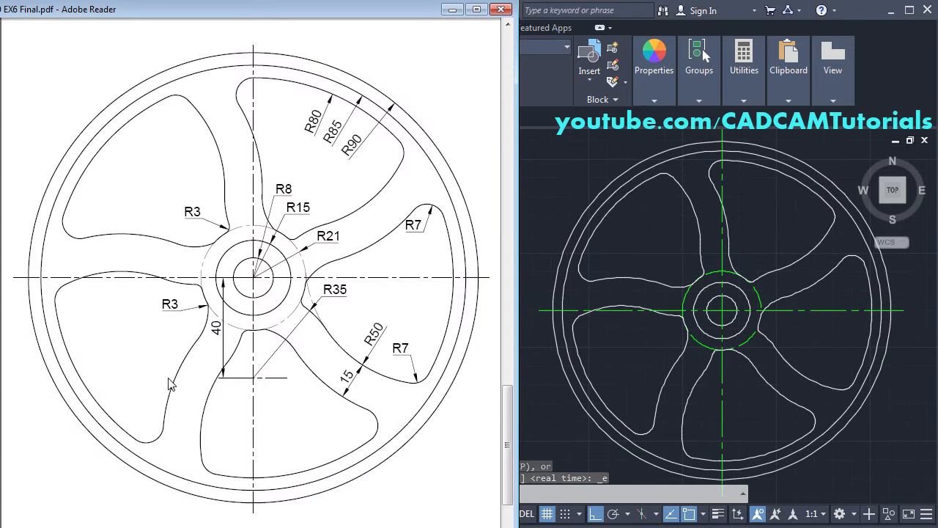